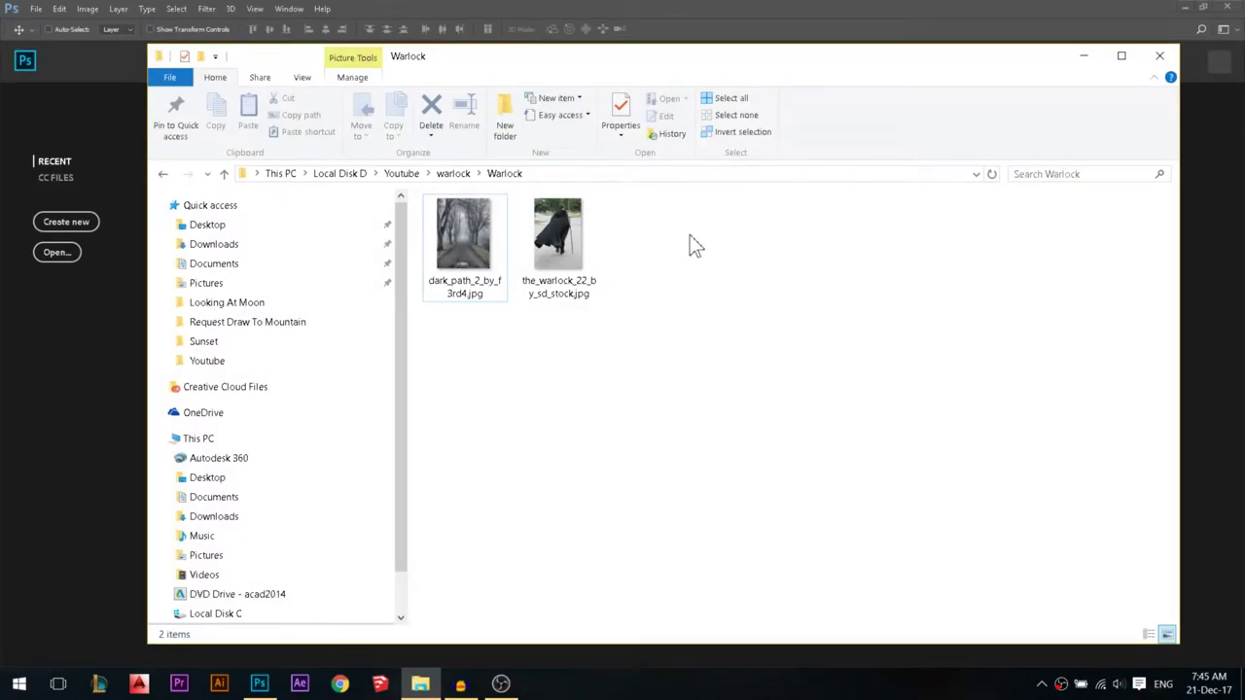
- Open dark_path_2_by_f3rd4.jpg in Photoshop and place the_warlock_22_by_sd_stock.jpg over it as a new layer
{"action": "left_click_drag", "start_coordinate": [464, 239], "coordinate": [39, 307]}
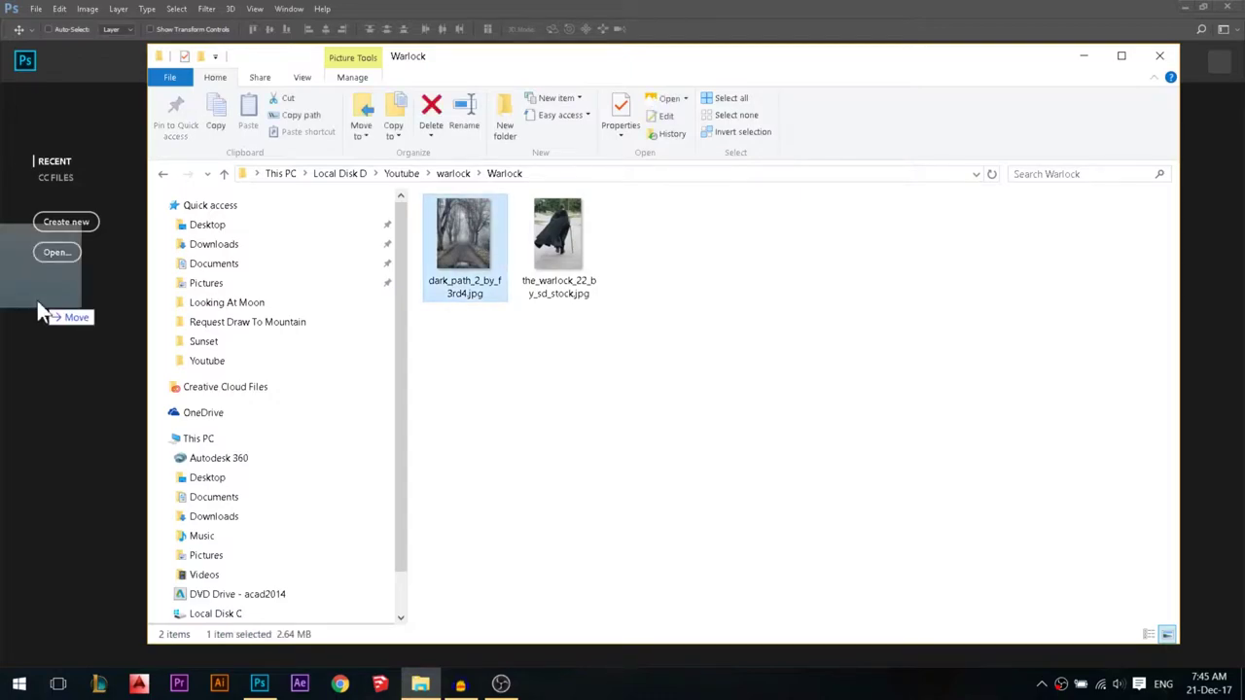
{"action": "left_click_drag", "start_coordinate": [39, 307], "coordinate": [39, 307]}
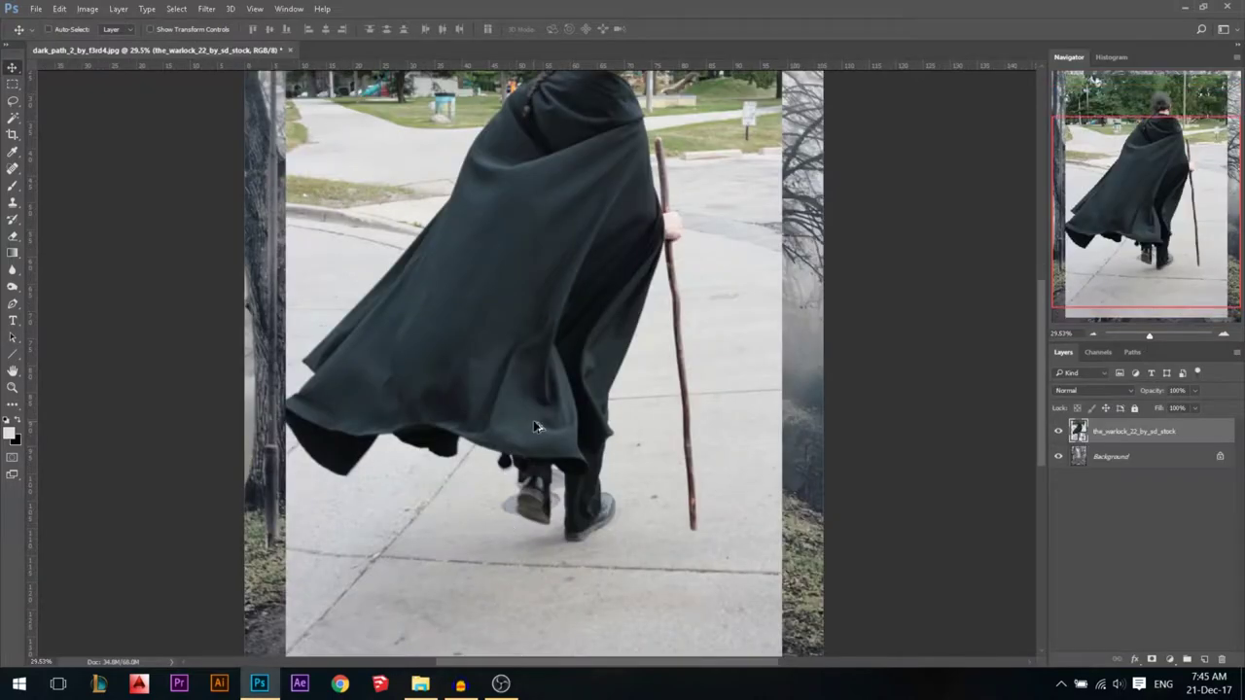
- Start a Pen tool path at the cloak's far-left corner and trace the dark lining down to its lowest tip
{"action": "scroll", "coordinate": [534, 426], "scroll_direction": "down", "scroll_amount": 2}
{"action": "key", "text": "p"}
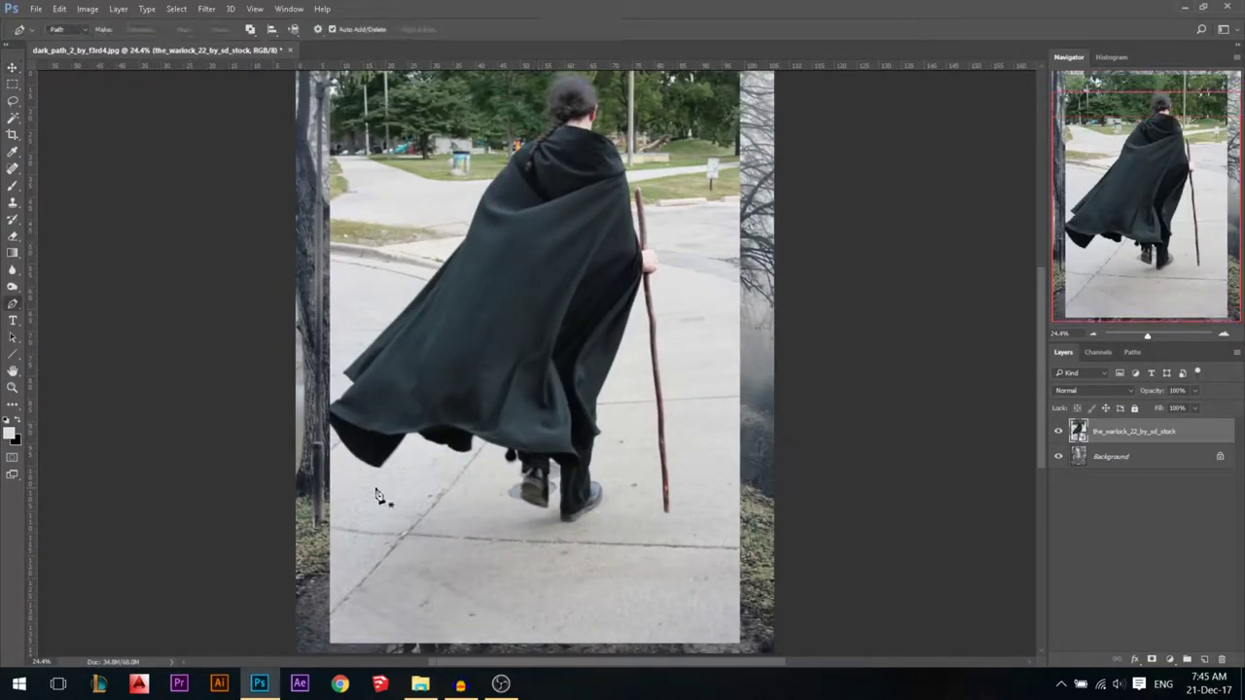
{"action": "scroll", "coordinate": [365, 457], "scroll_direction": "up", "scroll_amount": 3}
{"action": "scroll", "coordinate": [362, 455], "scroll_direction": "up", "scroll_amount": 2}
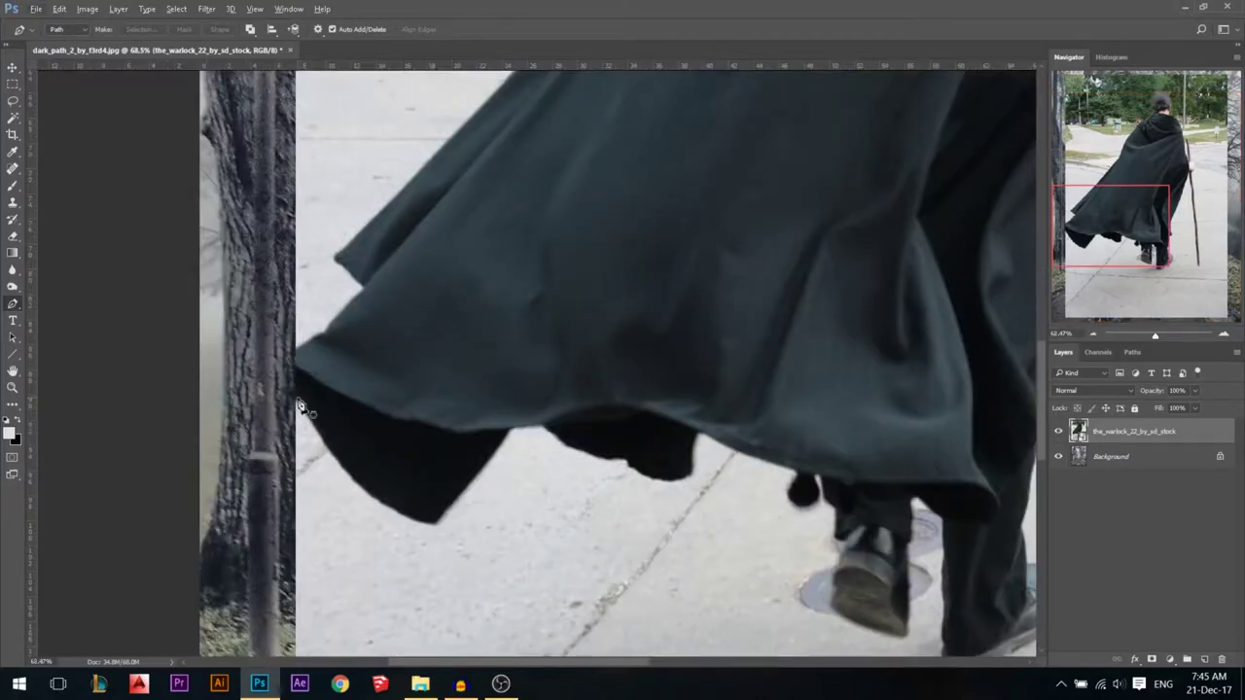
{"action": "scroll", "coordinate": [301, 408], "scroll_direction": "up", "scroll_amount": 3}
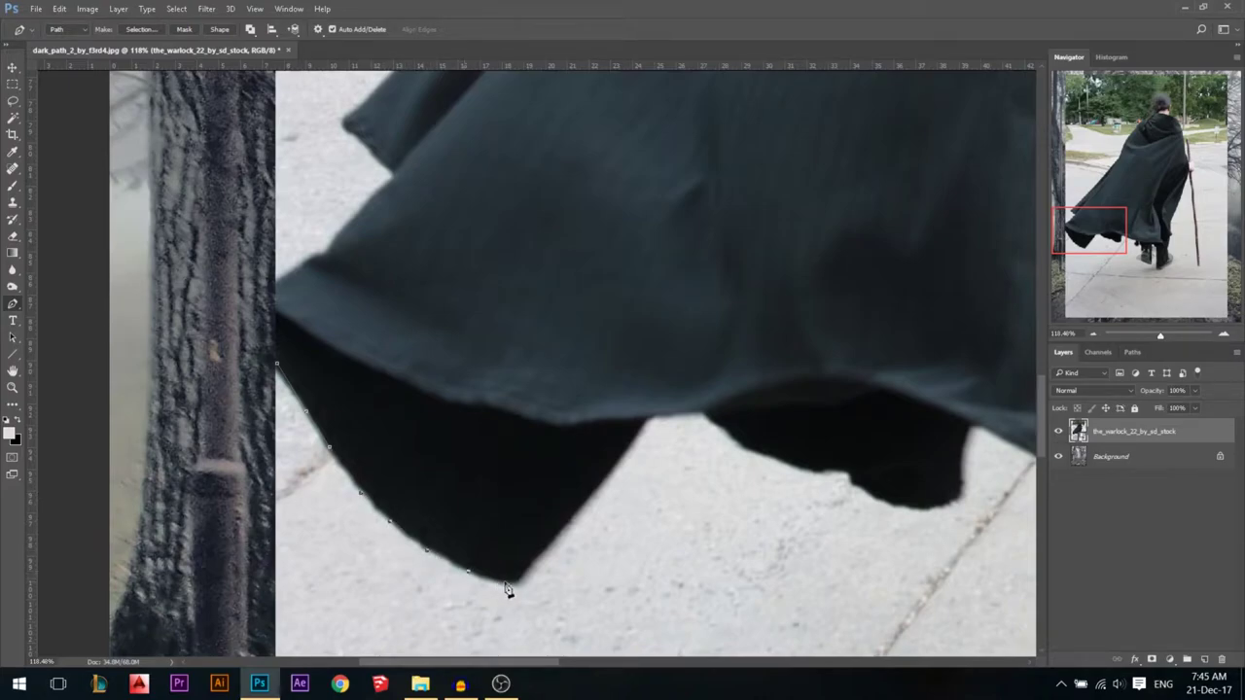
{"action": "scroll", "coordinate": [533, 613], "scroll_direction": "up", "scroll_amount": 4}
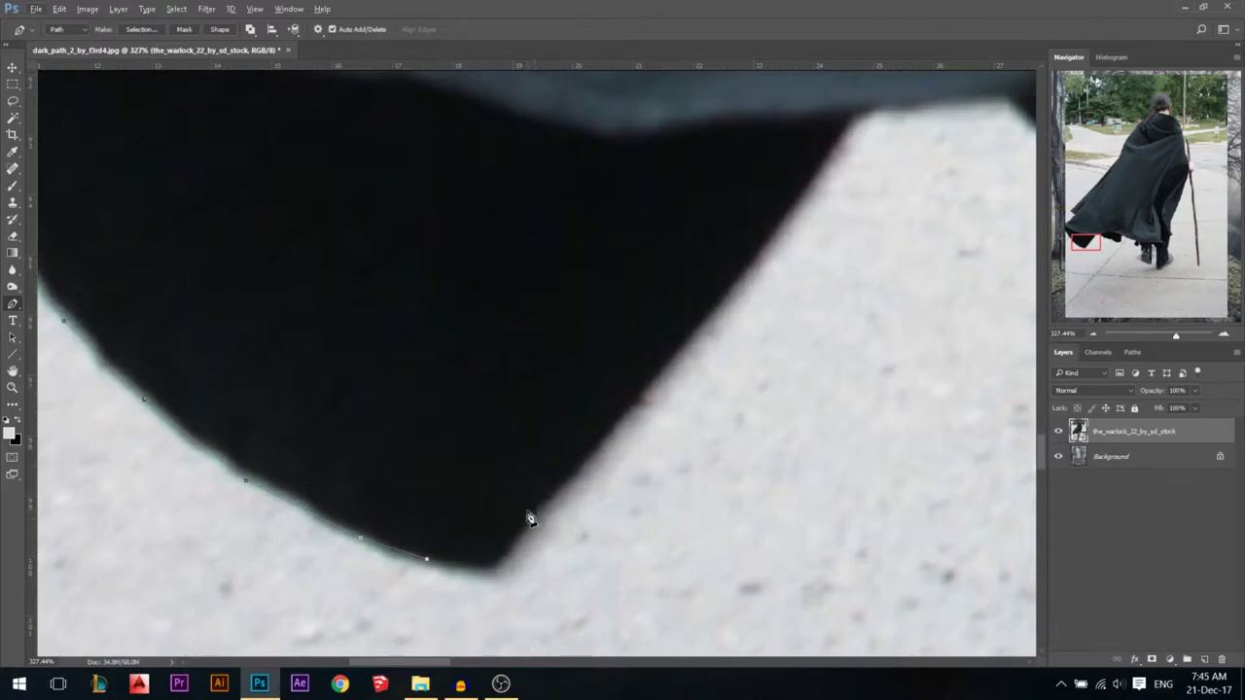
- Continue the path around the lowest tip of the lining and up its straight right side to the hem
{"action": "left_click_drag", "start_coordinate": [537, 513], "coordinate": [583, 436]}
{"action": "left_click", "coordinate": [537, 513], "text": "alt"}
{"action": "left_click", "coordinate": [558, 487]}
{"action": "scroll", "coordinate": [462, 570], "scroll_direction": "down", "scroll_amount": 6}
{"action": "scroll", "coordinate": [762, 254], "scroll_direction": "up", "scroll_amount": 4}
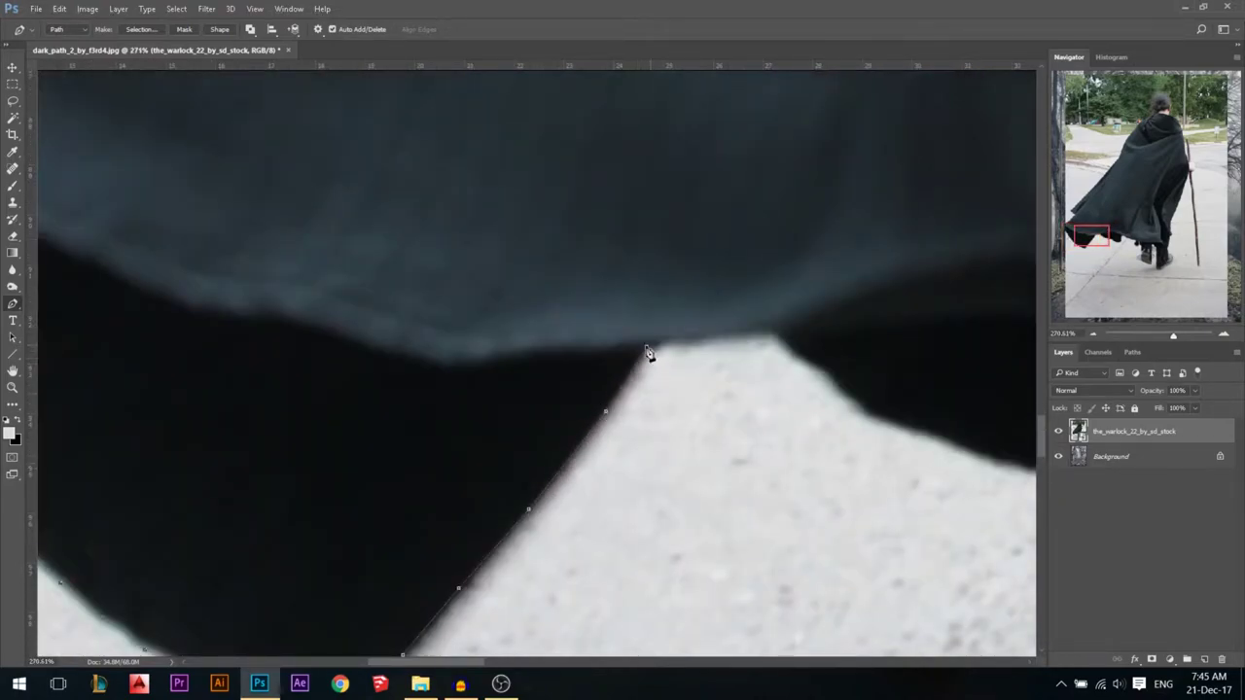
- Trace the path across the notch in the hem and down the left side of the second dark flap
{"action": "left_click", "coordinate": [793, 352]}
{"action": "left_click", "coordinate": [811, 368]}
{"action": "left_click", "coordinate": [827, 369]}
{"action": "left_click", "coordinate": [838, 379]}
{"action": "left_click", "coordinate": [856, 401]}
{"action": "left_click", "coordinate": [875, 416]}
{"action": "scroll", "coordinate": [876, 416], "scroll_direction": "down", "scroll_amount": 5}
{"action": "scroll", "coordinate": [919, 448], "scroll_direction": "up", "scroll_amount": 5}
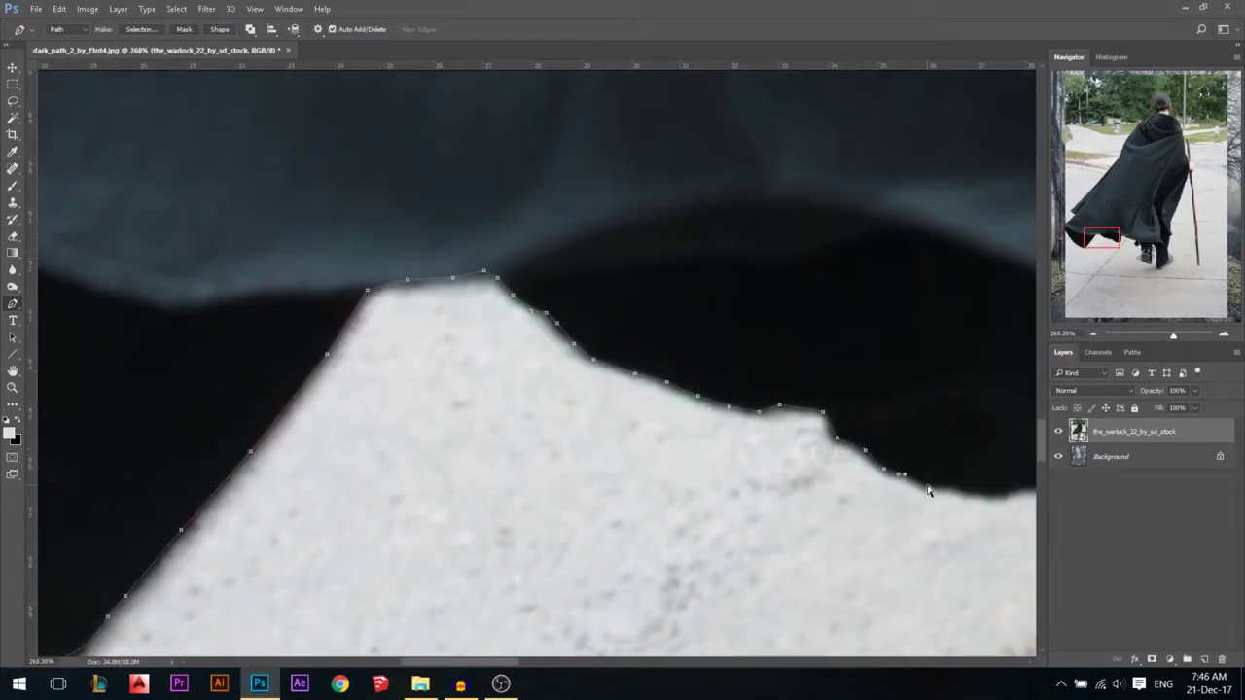
- Trace around the bottom of the second dark flap and along the cloak hem to the hanging tassel
{"action": "left_click", "coordinate": [936, 486]}
{"action": "left_click", "coordinate": [951, 486]}
{"action": "left_click", "coordinate": [960, 492]}
{"action": "left_click", "coordinate": [978, 496]}
{"action": "scroll", "coordinate": [697, 436], "scroll_direction": "down", "scroll_amount": 5}
{"action": "scroll", "coordinate": [816, 428], "scroll_direction": "up", "scroll_amount": 6}
{"action": "left_click", "coordinate": [778, 470]}
{"action": "left_click", "coordinate": [814, 417]}
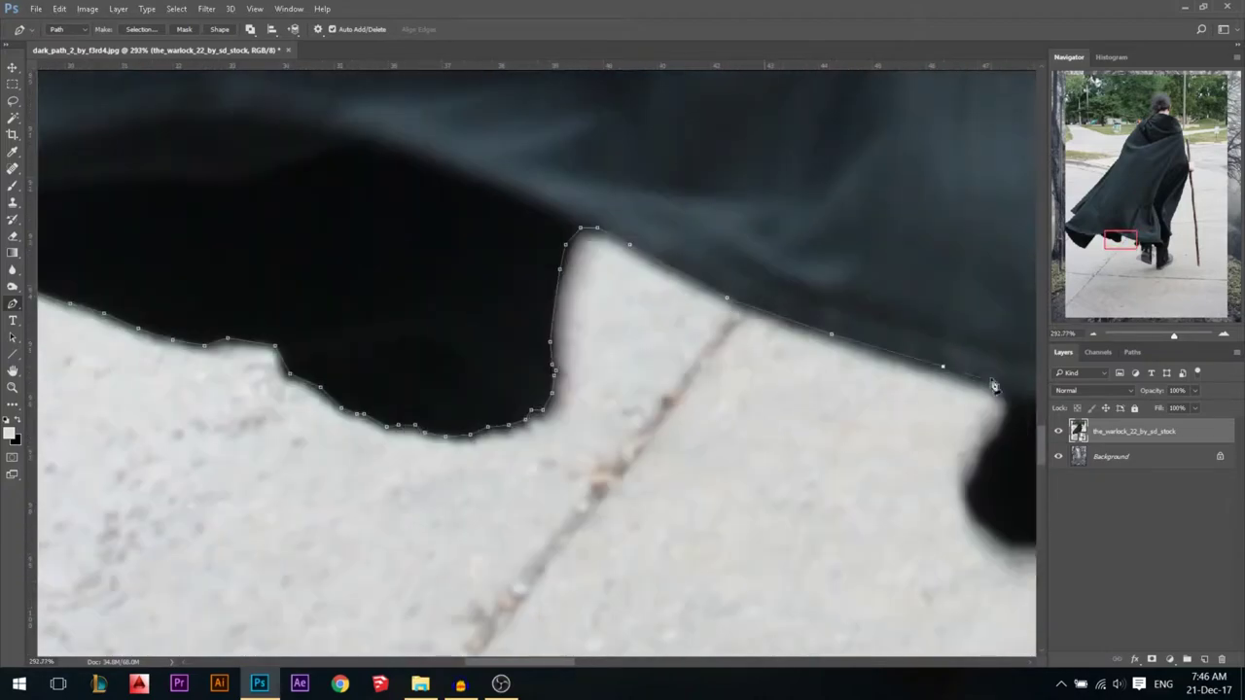
- Trace the path around the hanging tassel and down the outer edge of the left trouser leg
{"action": "left_click", "coordinate": [998, 383]}
{"action": "left_click", "coordinate": [1005, 422]}
{"action": "left_click", "coordinate": [972, 495]}
{"action": "left_click_drag", "start_coordinate": [1019, 539], "coordinate": [552, 518]}
{"action": "scroll", "coordinate": [553, 518], "scroll_direction": "down", "scroll_amount": 2}
{"action": "left_click", "coordinate": [620, 410]}
{"action": "left_click", "coordinate": [679, 526]}
{"action": "left_click", "coordinate": [704, 639]}
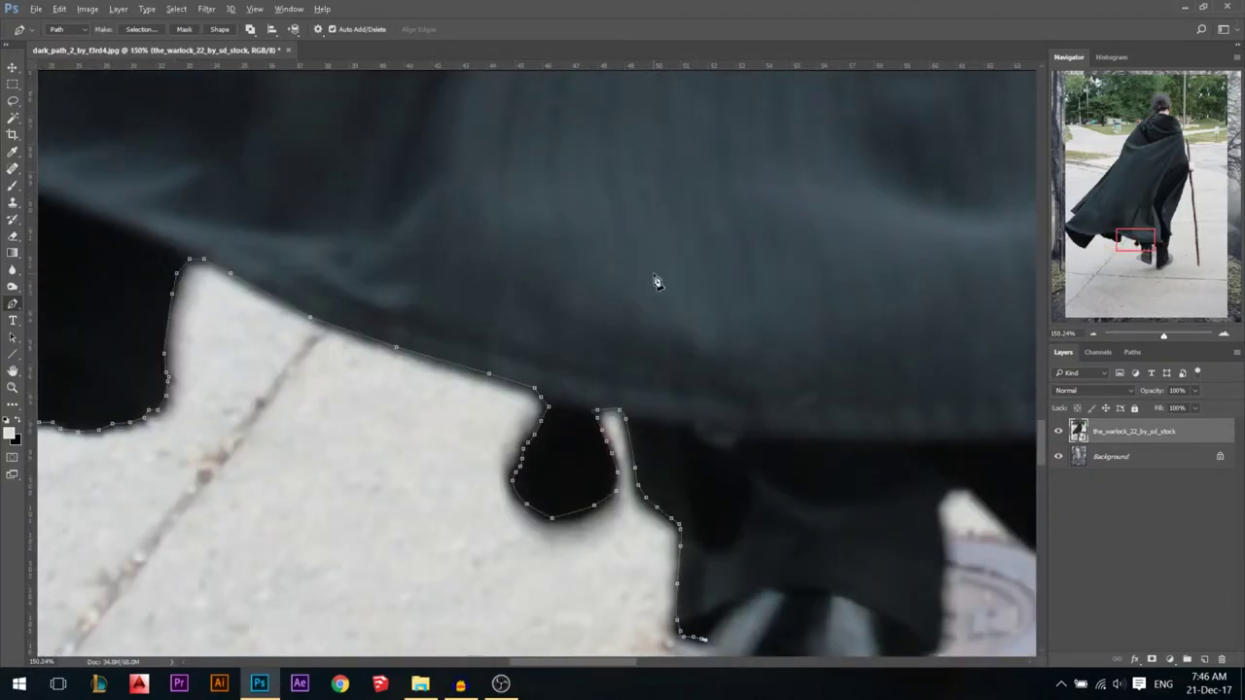
- Continue the path down the left side of the raised shoe and around its sole
{"action": "scroll", "coordinate": [657, 282], "scroll_direction": "down", "scroll_amount": 4}
{"action": "scroll", "coordinate": [661, 481], "scroll_direction": "up", "scroll_amount": 5}
{"action": "left_click", "coordinate": [687, 474]}
{"action": "left_click", "coordinate": [675, 560]}
{"action": "scroll", "coordinate": [511, 562], "scroll_direction": "down", "scroll_amount": 5}
{"action": "scroll", "coordinate": [567, 642], "scroll_direction": "up", "scroll_amount": 5}
{"action": "left_click", "coordinate": [616, 484]}
- Trace up the right side of the raised shoe and leg and over the top of the gap between the legs
{"action": "left_click", "coordinate": [730, 283]}
{"action": "left_click", "coordinate": [730, 207]}
{"action": "left_click", "coordinate": [740, 179]}
{"action": "left_click", "coordinate": [747, 122]}
{"action": "scroll", "coordinate": [743, 107], "scroll_direction": "up", "scroll_amount": 2}
{"action": "left_click", "coordinate": [744, 78]}
{"action": "scroll", "coordinate": [775, 80], "scroll_direction": "down", "scroll_amount": 2}
{"action": "left_click", "coordinate": [828, 147]}
- Trace down the inner edge of the right trouser leg and around the heel and sole of the planted shoe
{"action": "left_click", "coordinate": [843, 446]}
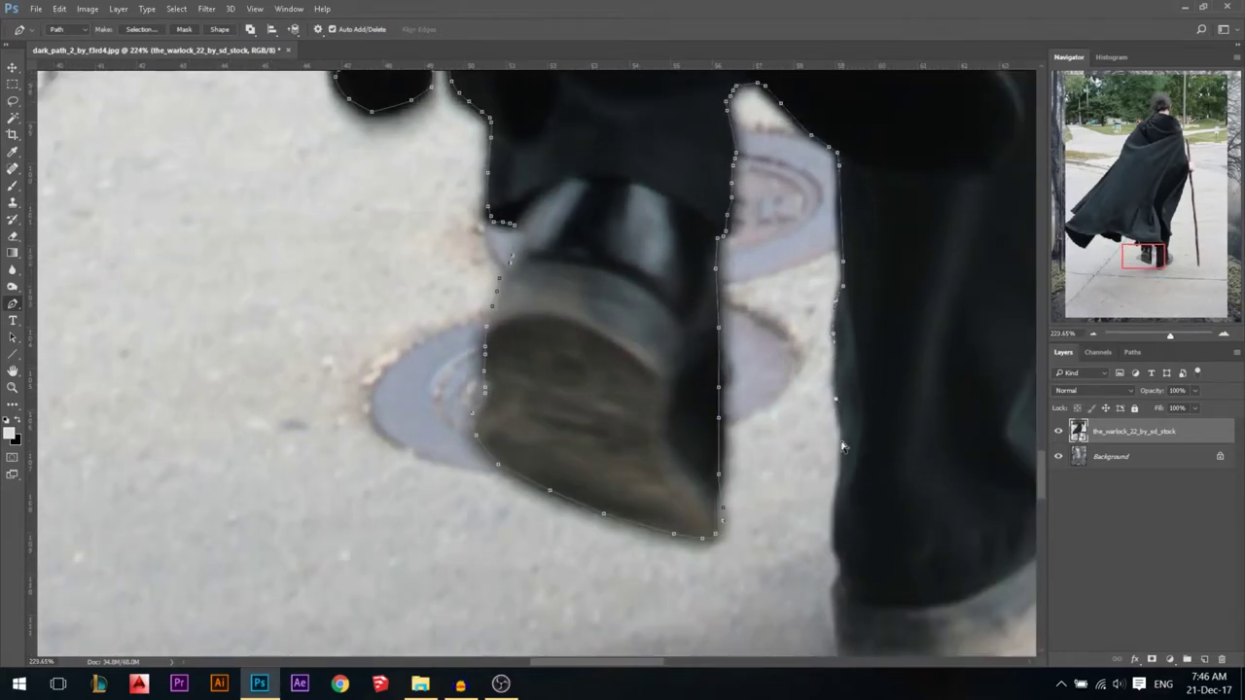
{"action": "left_click", "coordinate": [841, 576]}
{"action": "left_click", "coordinate": [835, 592]}
{"action": "scroll", "coordinate": [838, 595], "scroll_direction": "down", "scroll_amount": 3}
{"action": "scroll", "coordinate": [875, 629], "scroll_direction": "up", "scroll_amount": 3}
{"action": "left_click", "coordinate": [777, 572]}
{"action": "left_click", "coordinate": [779, 584]}
{"action": "scroll", "coordinate": [987, 528], "scroll_direction": "up", "scroll_amount": 1}
{"action": "left_click", "coordinate": [850, 554]}
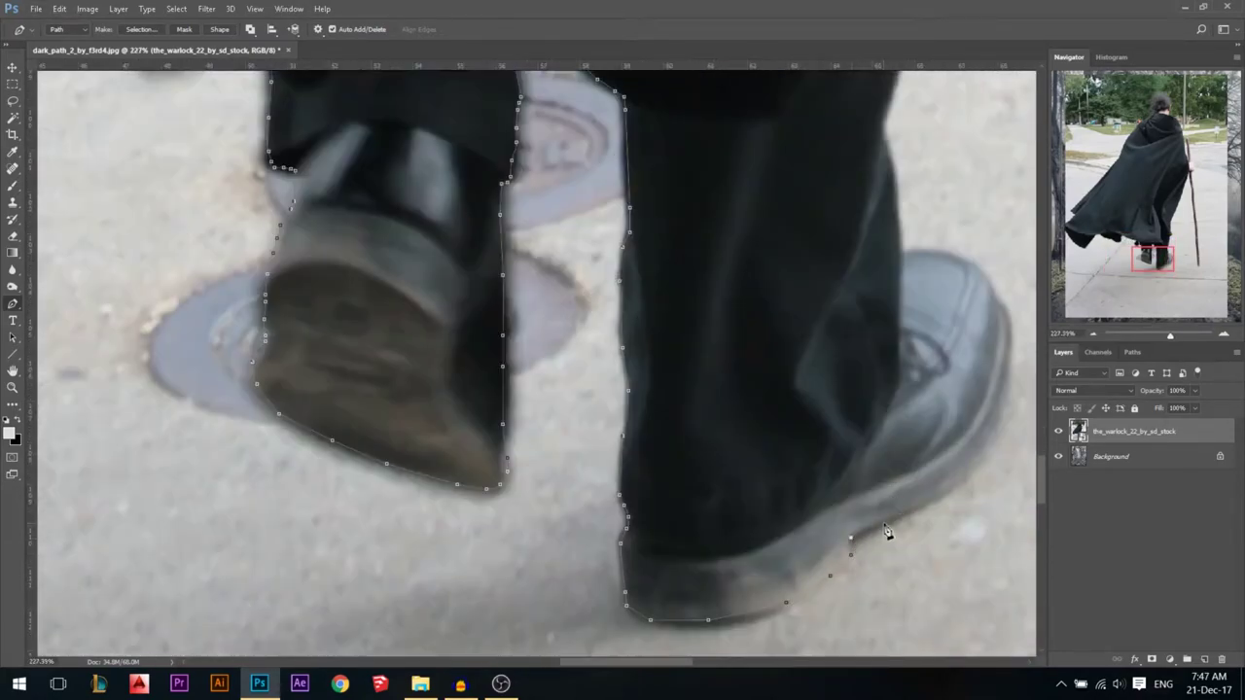
- Continue the path around the toe of the planted shoe and back to the trouser leg
{"action": "left_click", "coordinate": [1002, 304]}
{"action": "scroll", "coordinate": [1002, 303], "scroll_direction": "up", "scroll_amount": 6}
{"action": "left_click", "coordinate": [947, 372]}
{"action": "left_click", "coordinate": [931, 336]}
{"action": "left_click_drag", "start_coordinate": [811, 286], "coordinate": [696, 272]}
{"action": "left_click_drag", "start_coordinate": [914, 297], "coordinate": [881, 294]}
{"action": "left_click", "coordinate": [783, 292]}
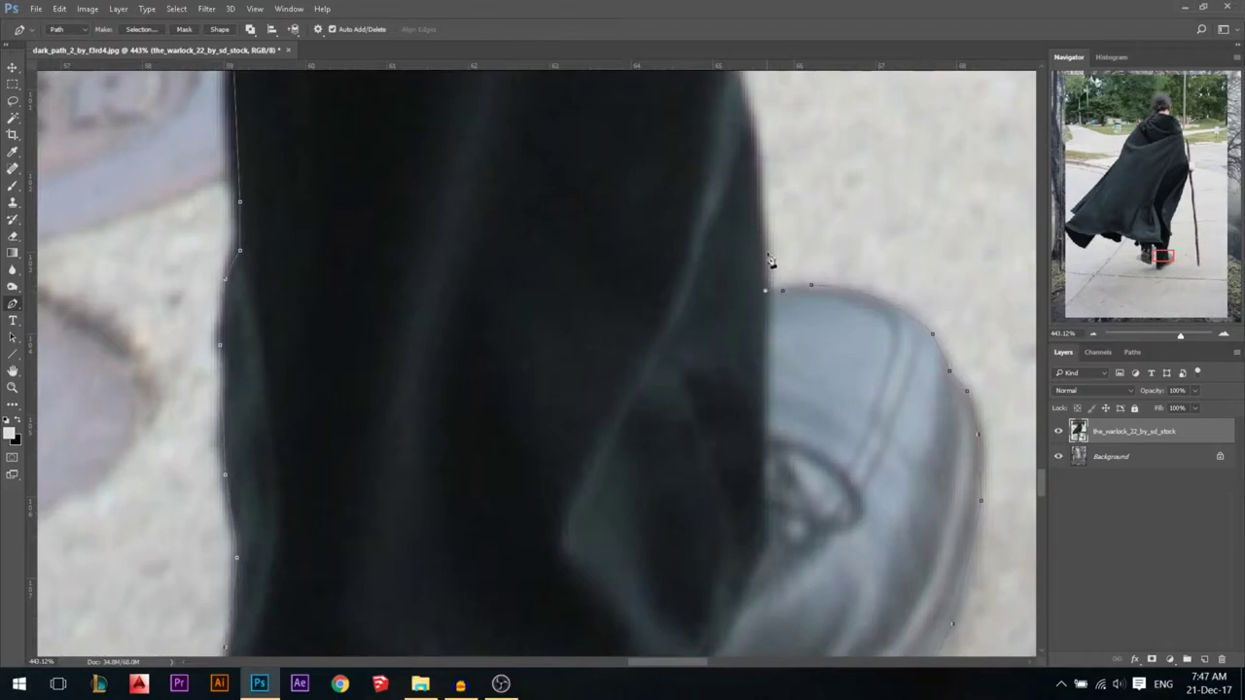
- Trace up the outer edge of the right trouser leg to the pointed cloak corner above it
{"action": "scroll", "coordinate": [767, 297], "scroll_direction": "down", "scroll_amount": 1}
{"action": "left_click", "coordinate": [703, 194]}
{"action": "left_click_drag", "start_coordinate": [703, 194], "coordinate": [589, 539]}
{"action": "left_click", "coordinate": [652, 321]}
{"action": "scroll", "coordinate": [686, 181], "scroll_direction": "down", "scroll_amount": 2}
{"action": "left_click", "coordinate": [683, 240]}
{"action": "left_click", "coordinate": [734, 202]}
- Continue the path from the pointed cloak corner up the cloak's right edge to the hand and onto the staff
{"action": "scroll", "coordinate": [758, 214], "scroll_direction": "down", "scroll_amount": 4}
{"action": "scroll", "coordinate": [775, 234], "scroll_direction": "up", "scroll_amount": 2}
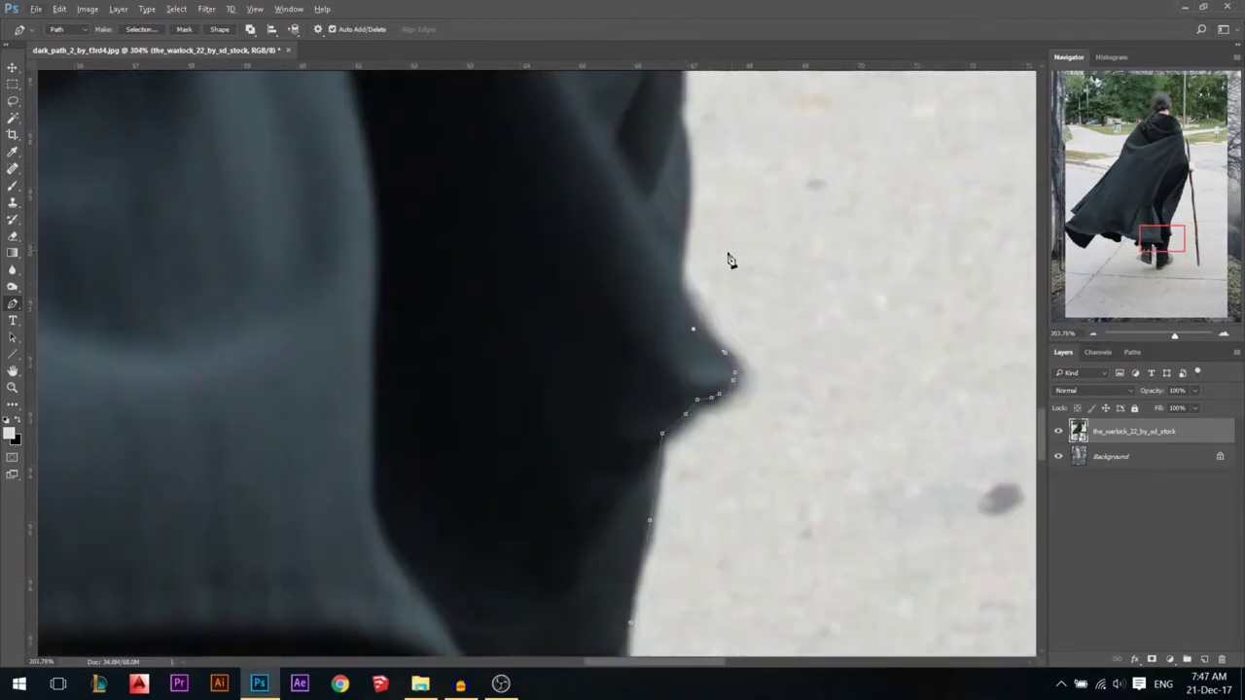
{"action": "scroll", "coordinate": [683, 122], "scroll_direction": "down", "scroll_amount": 1}
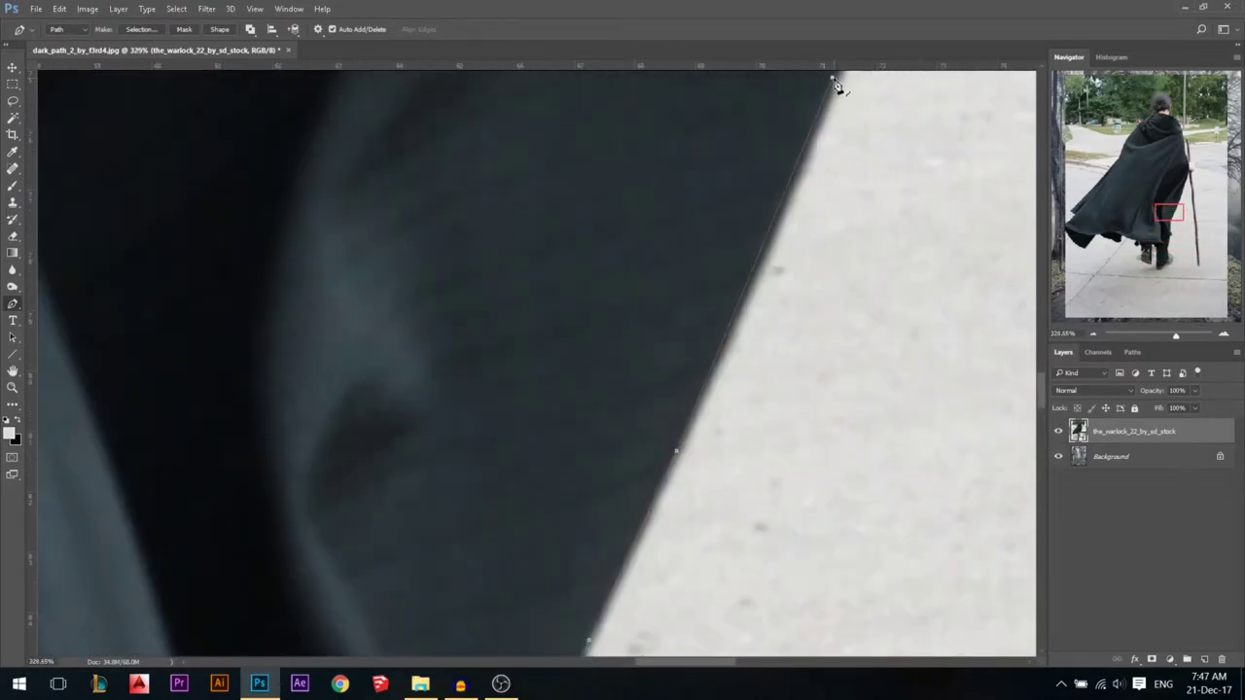
{"action": "scroll", "coordinate": [860, 141], "scroll_direction": "down", "scroll_amount": 2}
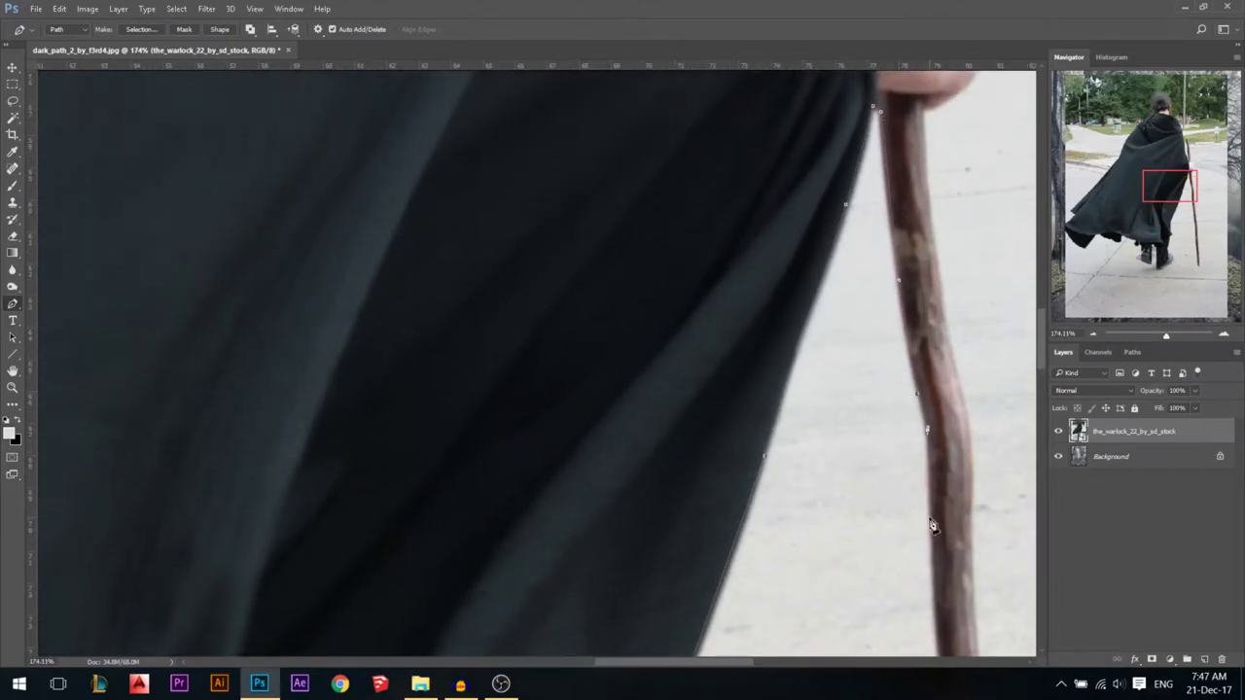
- Trace the path down the left edge of the staff from below the hand toward its lower end
{"action": "left_click_drag", "start_coordinate": [931, 526], "coordinate": [819, 302]}
{"action": "left_click", "coordinate": [828, 536]}
{"action": "scroll", "coordinate": [778, 458], "scroll_direction": "down", "scroll_amount": 2}
{"action": "left_click_drag", "start_coordinate": [790, 506], "coordinate": [695, 272]}
{"action": "left_click", "coordinate": [717, 422]}
{"action": "scroll", "coordinate": [716, 596], "scroll_direction": "up", "scroll_amount": 3}
{"action": "left_click", "coordinate": [730, 430]}
{"action": "left_click_drag", "start_coordinate": [739, 632], "coordinate": [667, 204]}
{"action": "left_click", "coordinate": [665, 200]}
{"action": "left_click", "coordinate": [676, 436]}
- Trace around the bottom tip of the staff and up the lower part of its right edge
{"action": "left_click", "coordinate": [686, 637]}
{"action": "left_click", "coordinate": [715, 634]}
{"action": "left_click_drag", "start_coordinate": [692, 93], "coordinate": [722, 607]}
{"action": "left_click", "coordinate": [709, 422]}
{"action": "left_click_drag", "start_coordinate": [695, 209], "coordinate": [699, 622]}
{"action": "left_click", "coordinate": [670, 325]}
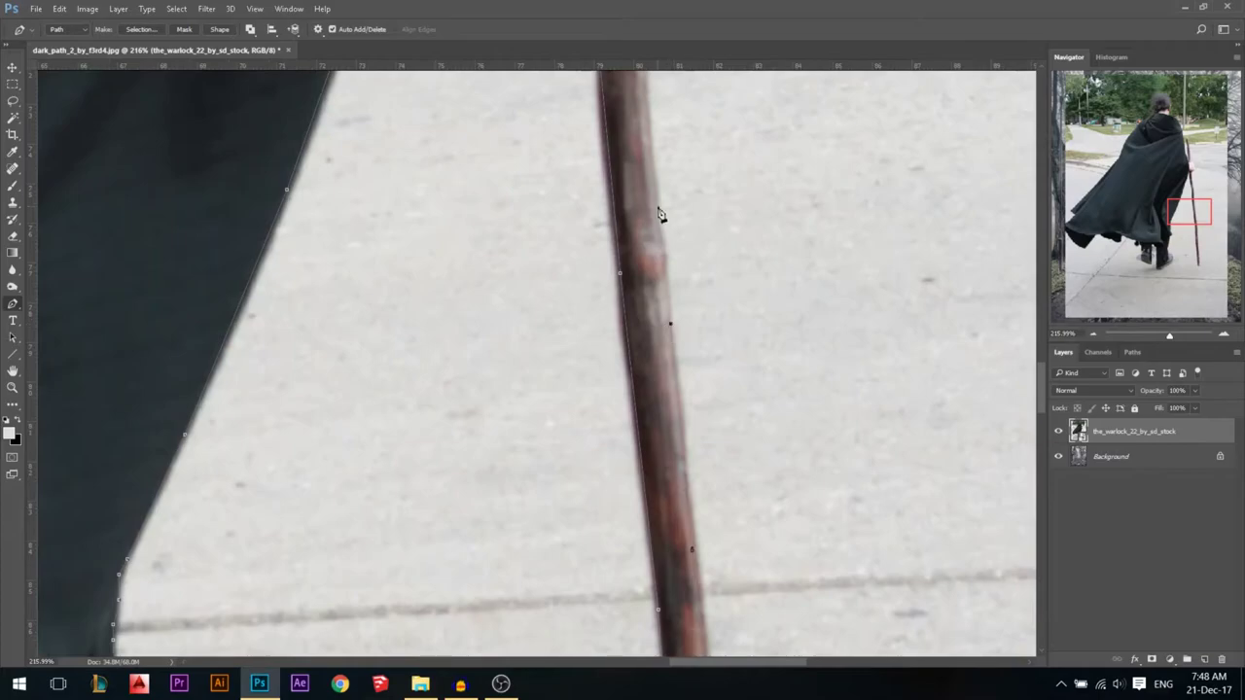
- Continue the path up the right edge of the staff to the underside of the hand
{"action": "left_click_drag", "start_coordinate": [649, 89], "coordinate": [653, 671]}
{"action": "left_click", "coordinate": [644, 630]}
{"action": "left_click_drag", "start_coordinate": [640, 541], "coordinate": [638, 506]}
{"action": "left_click_drag", "start_coordinate": [632, 395], "coordinate": [617, 318]}
{"action": "left_click", "coordinate": [595, 189]}
{"action": "left_click_drag", "start_coordinate": [591, 107], "coordinate": [605, 413]}
- Trace the outline of the hand and knuckles up to where the staff emerges above it
{"action": "left_click", "coordinate": [596, 348]}
{"action": "left_click", "coordinate": [614, 344]}
{"action": "left_click", "coordinate": [637, 340]}
{"action": "left_click", "coordinate": [658, 316]}
{"action": "left_click", "coordinate": [671, 297]}
{"action": "scroll", "coordinate": [681, 274], "scroll_direction": "up", "scroll_amount": 3}
{"action": "left_click", "coordinate": [669, 282]}
{"action": "left_click", "coordinate": [664, 262]}
{"action": "left_click", "coordinate": [669, 249]}
{"action": "left_click", "coordinate": [675, 233]}
{"action": "left_click", "coordinate": [679, 217]}
{"action": "left_click", "coordinate": [664, 192]}
{"action": "left_click", "coordinate": [653, 174]}
{"action": "left_click", "coordinate": [654, 163]}
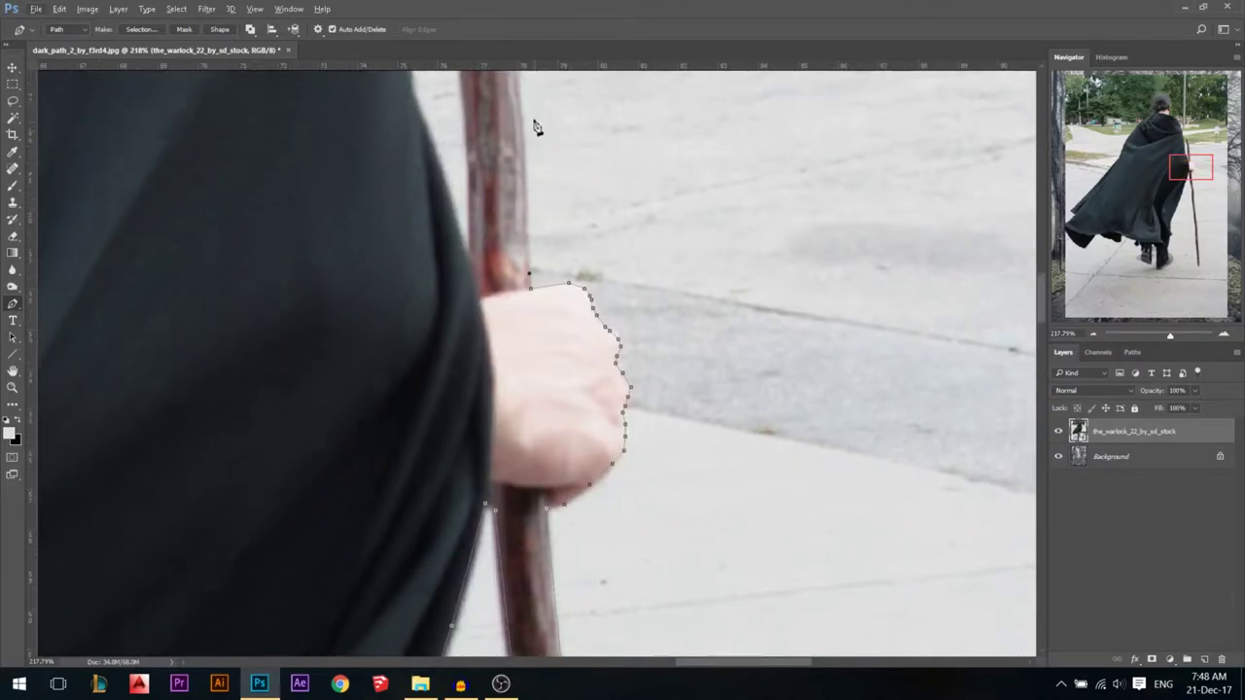
- Trace the staff above the hand, up its right edge, around the top and down its left edge to the cloak
{"action": "left_click", "coordinate": [521, 105]}
{"action": "scroll", "coordinate": [516, 104], "scroll_direction": "up", "scroll_amount": 3}
{"action": "left_click", "coordinate": [504, 103]}
{"action": "scroll", "coordinate": [504, 103], "scroll_direction": "up", "scroll_amount": 4}
{"action": "left_click", "coordinate": [476, 142]}
{"action": "left_click", "coordinate": [473, 122]}
{"action": "left_click_drag", "start_coordinate": [424, 125], "coordinate": [403, 164]}
{"action": "left_click", "coordinate": [423, 138]}
{"action": "left_click", "coordinate": [466, 628]}
- Continue the path up the cloak's right edge from the hand toward the right shoulder
{"action": "left_click", "coordinate": [450, 571]}
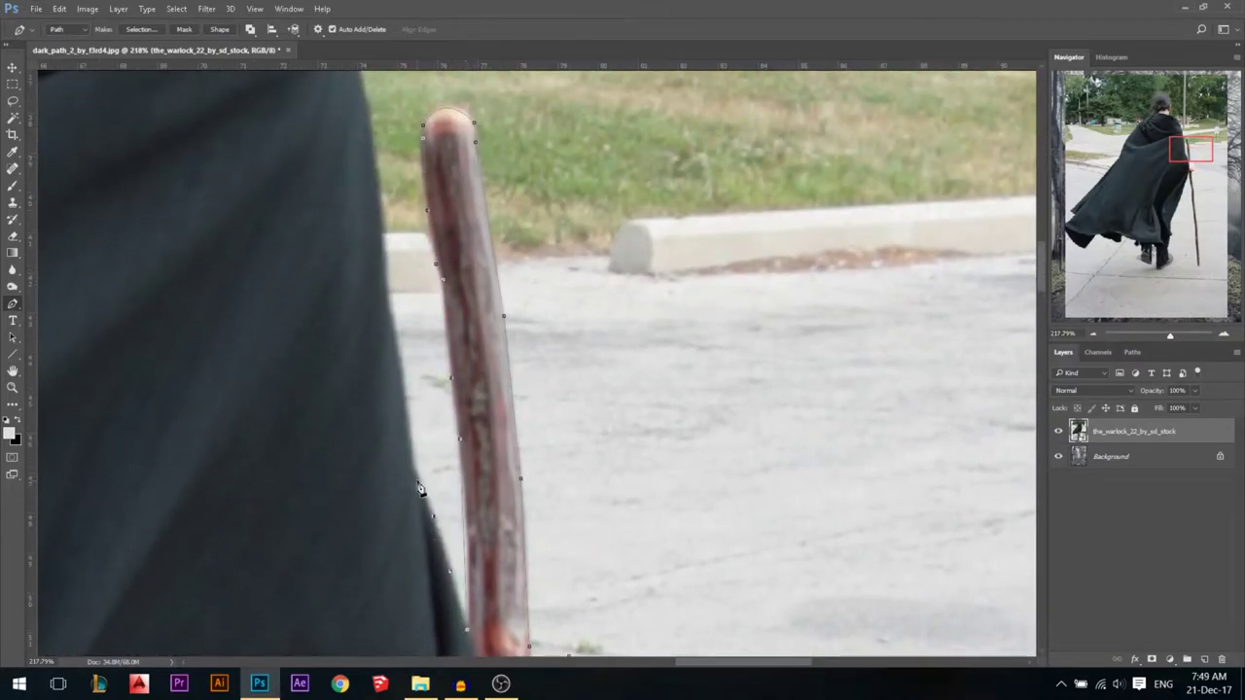
{"action": "left_click", "coordinate": [373, 150]}
{"action": "left_click", "coordinate": [360, 76]}
{"action": "scroll", "coordinate": [408, 238], "scroll_direction": "up", "scroll_amount": 3}
{"action": "left_click", "coordinate": [360, 135]}
{"action": "scroll", "coordinate": [412, 112], "scroll_direction": "down", "scroll_amount": 6}
- Trace over the right shoulder and hood edge to the neck and up to the earlobe
{"action": "scroll", "coordinate": [412, 112], "scroll_direction": "up", "scroll_amount": 2}
{"action": "left_click", "coordinate": [450, 267]}
{"action": "left_click", "coordinate": [392, 153]}
{"action": "scroll", "coordinate": [392, 155], "scroll_direction": "up", "scroll_amount": 2}
{"action": "left_click", "coordinate": [301, 155]}
{"action": "left_click", "coordinate": [247, 113]}
{"action": "scroll", "coordinate": [255, 90], "scroll_direction": "up", "scroll_amount": 3}
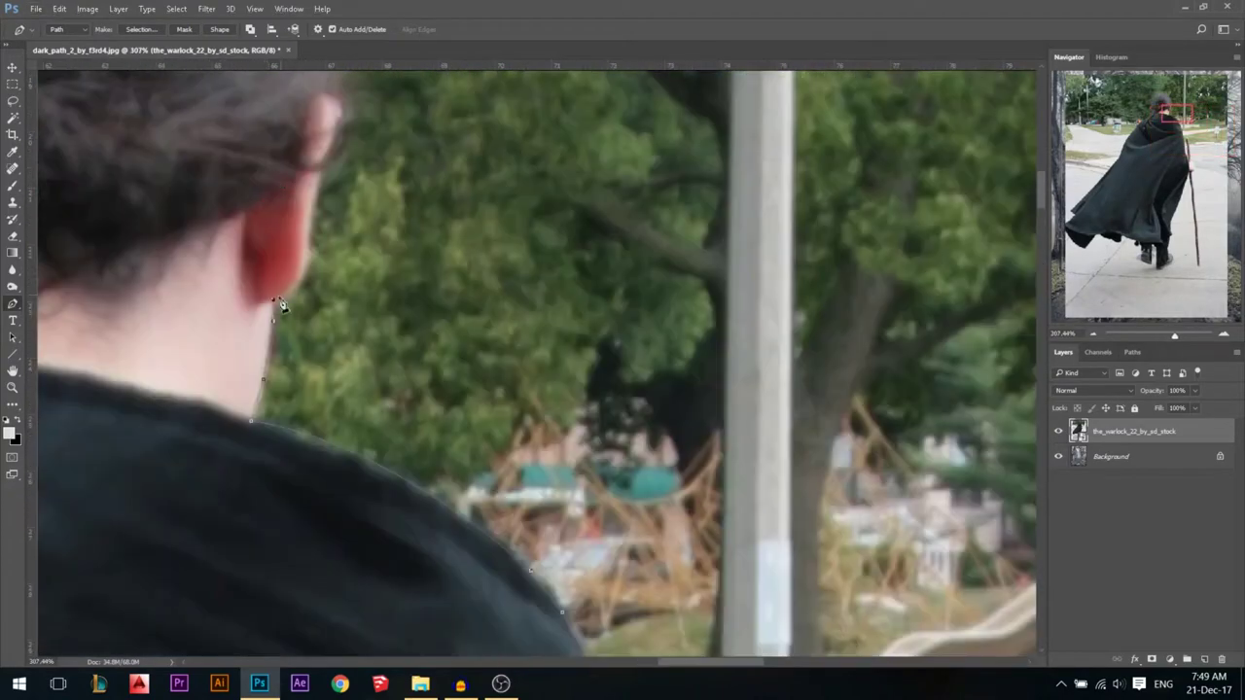
- Trace the path around the ear, head and hair, and down beside the braid to the left shoulder
{"action": "scroll", "coordinate": [331, 129], "scroll_direction": "down", "scroll_amount": 3}
{"action": "scroll", "coordinate": [30, 225], "scroll_direction": "left", "scroll_amount": 3}
{"action": "left_click", "coordinate": [162, 348]}
{"action": "left_click", "coordinate": [202, 381]}
{"action": "left_click", "coordinate": [138, 496]}
{"action": "left_click", "coordinate": [107, 517]}
{"action": "scroll", "coordinate": [107, 518], "scroll_direction": "down", "scroll_amount": 3}
{"action": "scroll", "coordinate": [465, 352], "scroll_direction": "up", "scroll_amount": 3}
{"action": "left_click", "coordinate": [466, 352]}
- Continue the path over the left shoulder and down the upper part of the cloak's left edge
{"action": "left_click_drag", "start_coordinate": [297, 528], "coordinate": [283, 564]}
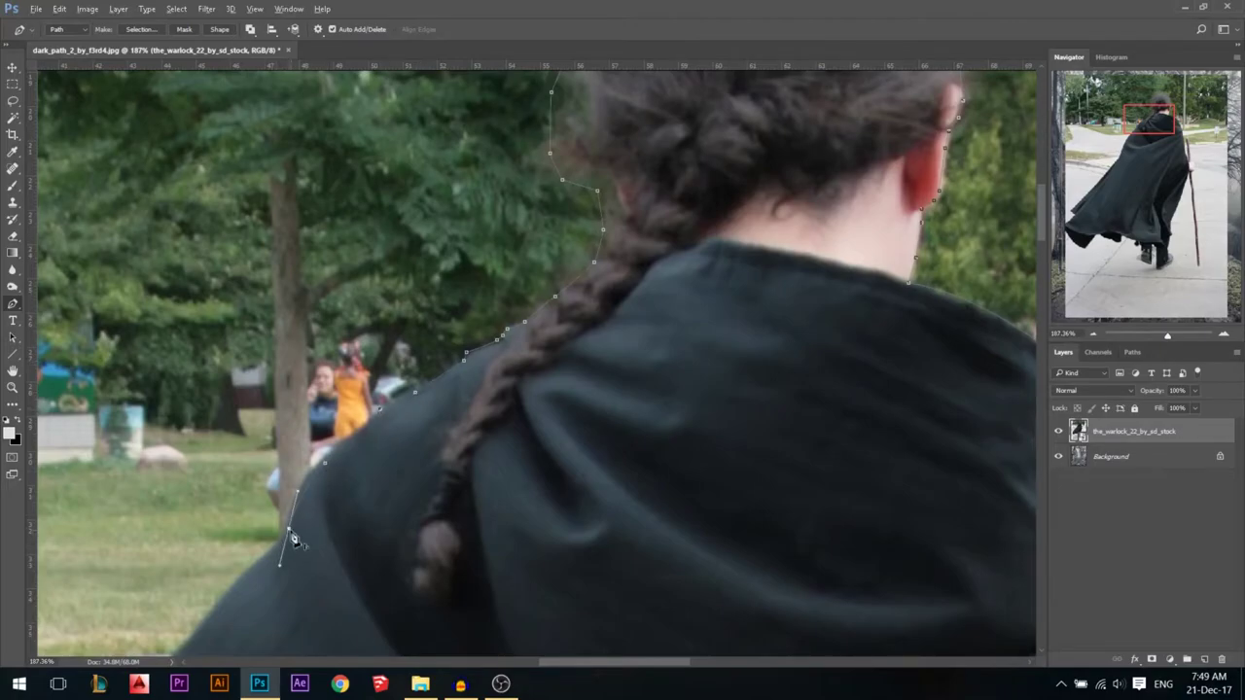
{"action": "scroll", "coordinate": [521, 277], "scroll_direction": "down", "scroll_amount": 1}
{"action": "left_click_drag", "start_coordinate": [521, 278], "coordinate": [660, 92]}
{"action": "left_click", "coordinate": [352, 442]}
{"action": "left_click", "coordinate": [311, 497]}
{"action": "scroll", "coordinate": [312, 497], "scroll_direction": "up", "scroll_amount": 2}
{"action": "left_click_drag", "start_coordinate": [209, 615], "coordinate": [217, 630]}
{"action": "scroll", "coordinate": [404, 477], "scroll_direction": "down", "scroll_amount": 5}
{"action": "left_click", "coordinate": [414, 458]}
{"action": "scroll", "coordinate": [413, 461], "scroll_direction": "down", "scroll_amount": 5}
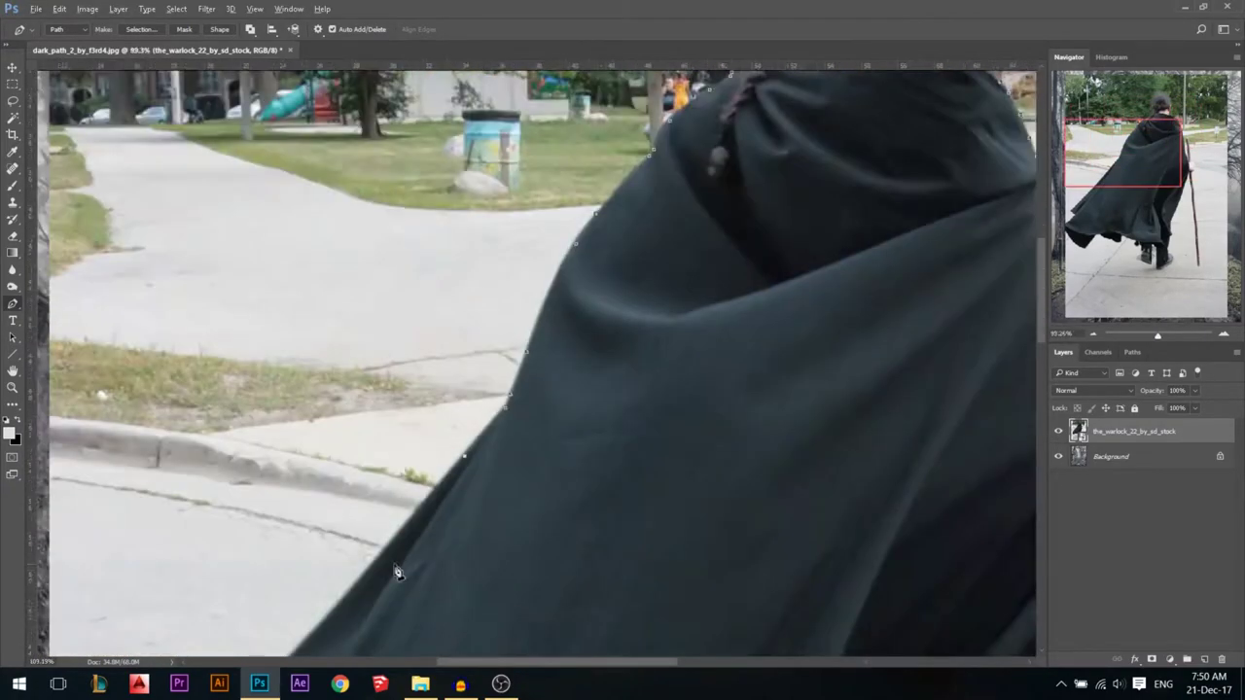
- Trace the cloak's lower left edge down to its pointed corner and around the tip
{"action": "left_click", "coordinate": [397, 570]}
{"action": "scroll", "coordinate": [399, 569], "scroll_direction": "down", "scroll_amount": 3}
{"action": "scroll", "coordinate": [403, 560], "scroll_direction": "up", "scroll_amount": 6}
{"action": "left_click", "coordinate": [439, 517]}
{"action": "left_click", "coordinate": [336, 626]}
{"action": "scroll", "coordinate": [337, 626], "scroll_direction": "down", "scroll_amount": 1}
{"action": "left_click", "coordinate": [455, 535]}
{"action": "left_click", "coordinate": [426, 566]}
{"action": "left_click", "coordinate": [420, 588]}
{"action": "left_click", "coordinate": [436, 603]}
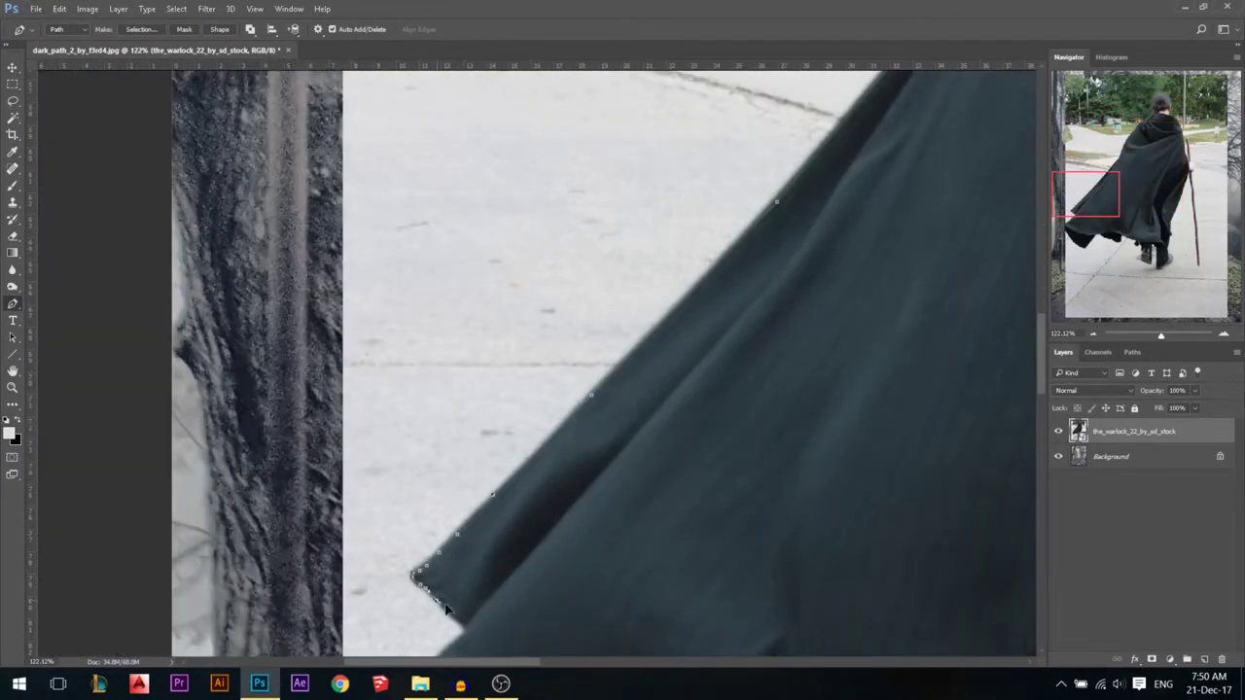
- Trace the remaining edge below the cloak's left corner and close the path around the warlock
{"action": "scroll", "coordinate": [451, 613], "scroll_direction": "down", "scroll_amount": 1}
{"action": "left_click", "coordinate": [428, 627]}
{"action": "scroll", "coordinate": [301, 544], "scroll_direction": "down", "scroll_amount": 5}
{"action": "left_click", "coordinate": [355, 604]}
{"action": "scroll", "coordinate": [318, 491], "scroll_direction": "down", "scroll_amount": 2}
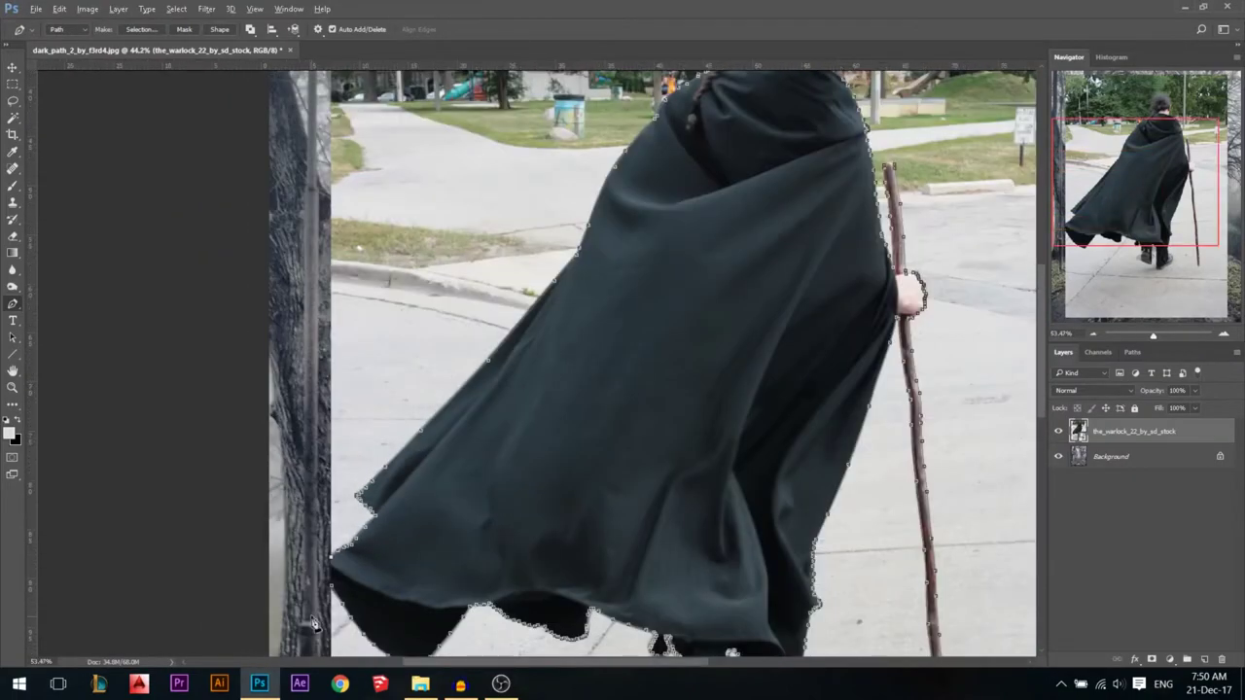
{"action": "scroll", "coordinate": [347, 586], "scroll_direction": "up", "scroll_amount": 1}
{"action": "scroll", "coordinate": [348, 584], "scroll_direction": "down", "scroll_amount": 1}
{"action": "scroll", "coordinate": [303, 610], "scroll_direction": "down", "scroll_amount": 2}
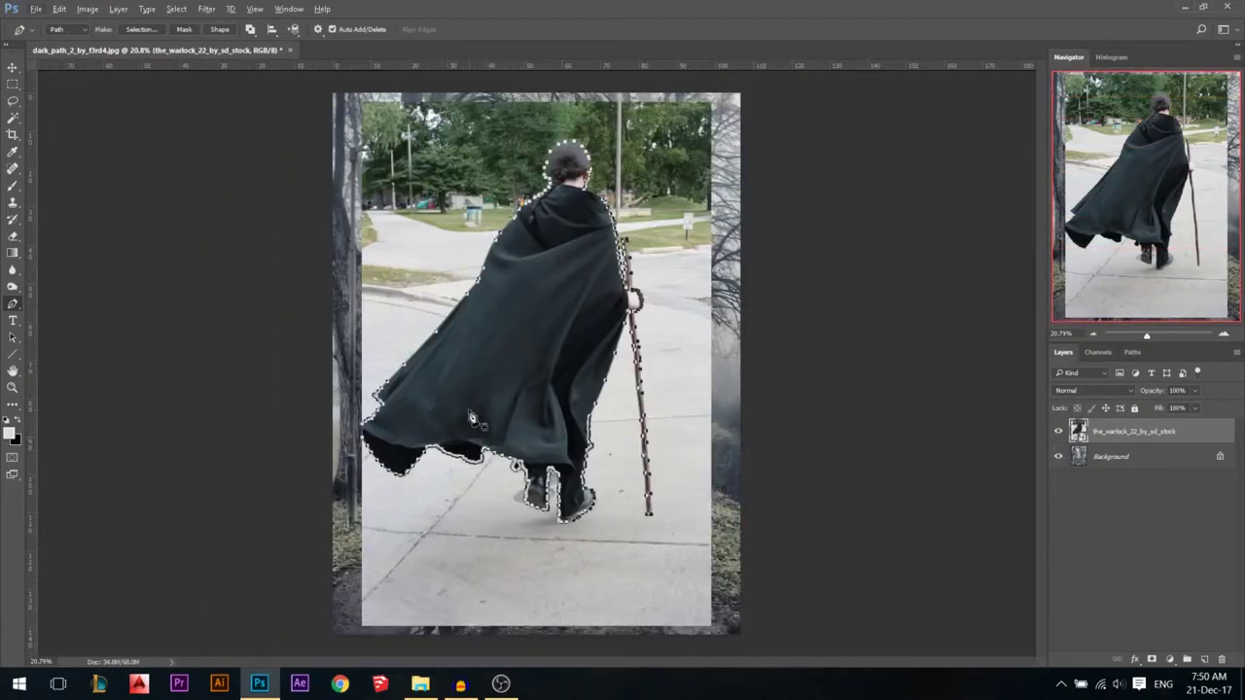
- Convert the path into a new anti-aliased selection with a 0.5-pixel feather and add it as the warlock layer's mask
{"action": "scroll", "coordinate": [595, 142], "scroll_direction": "up", "scroll_amount": 2}
{"action": "scroll", "coordinate": [595, 142], "scroll_direction": "up", "scroll_amount": 6}
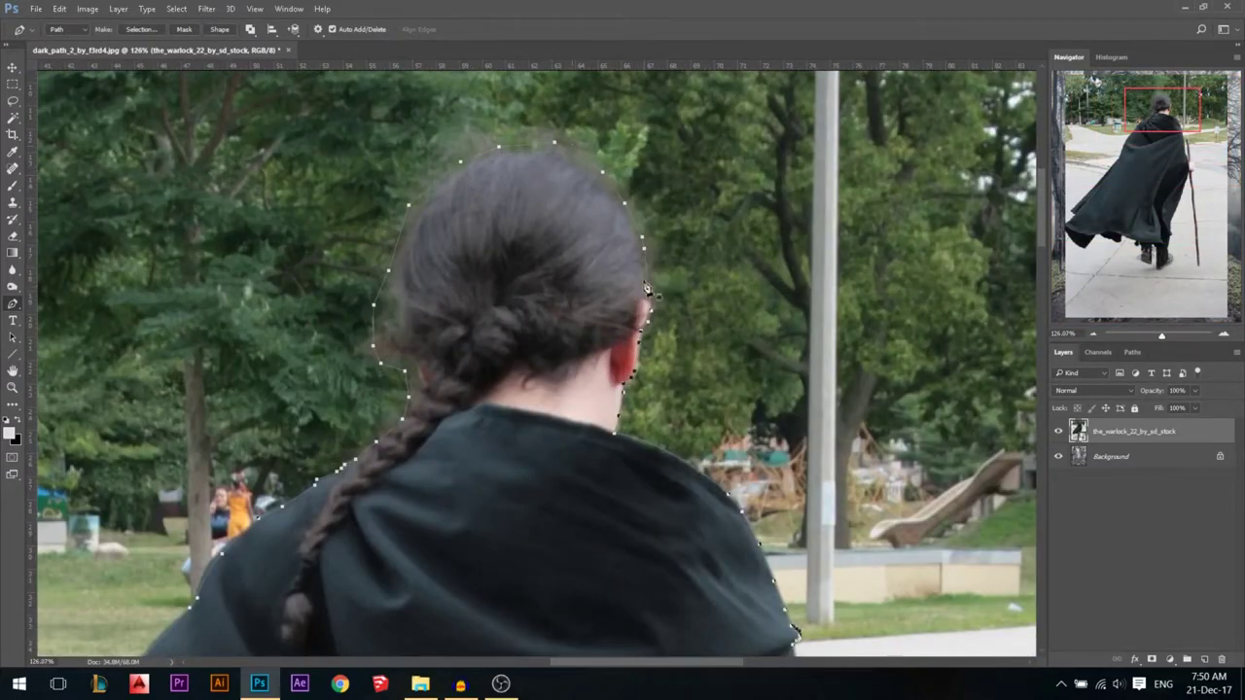
{"action": "scroll", "coordinate": [643, 304], "scroll_direction": "down", "scroll_amount": 1}
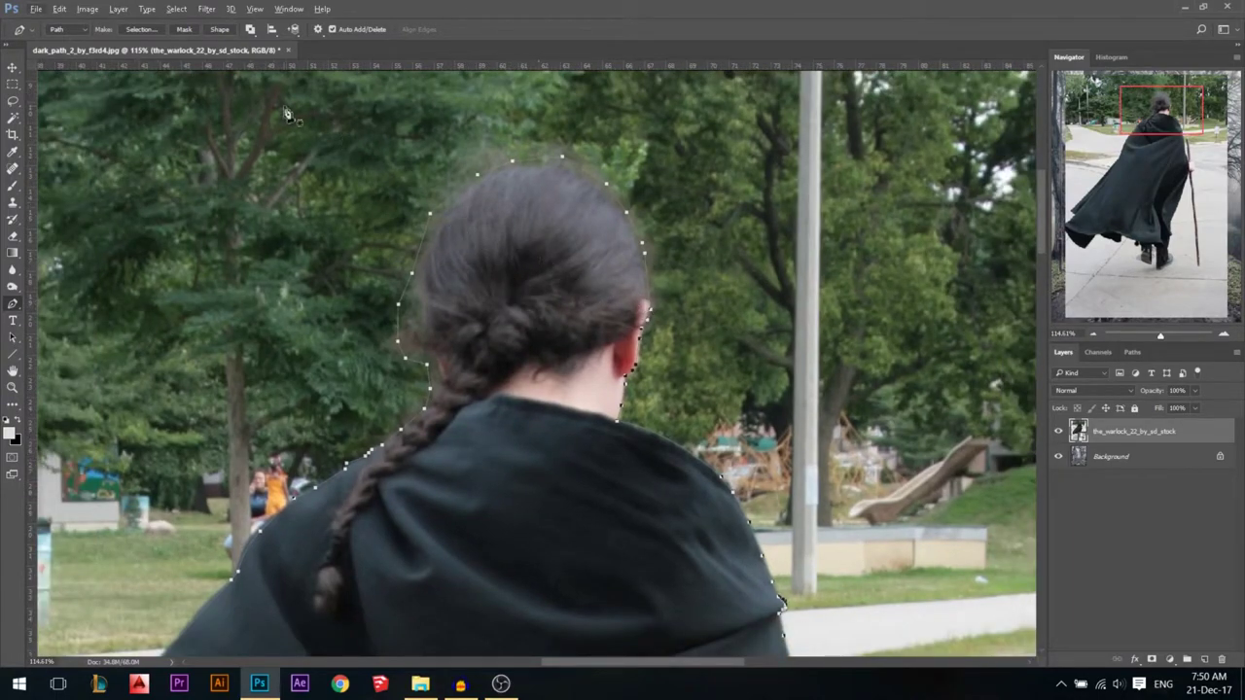
{"action": "left_click", "coordinate": [141, 30]}
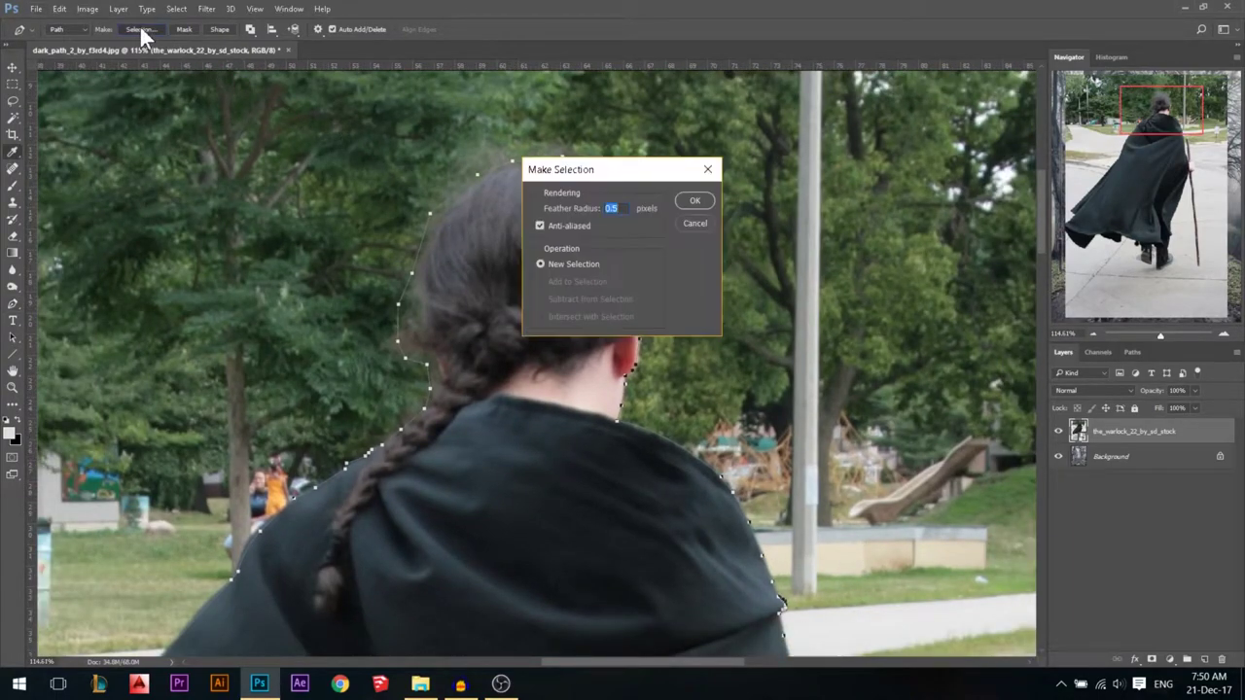
{"action": "left_click", "coordinate": [689, 203]}
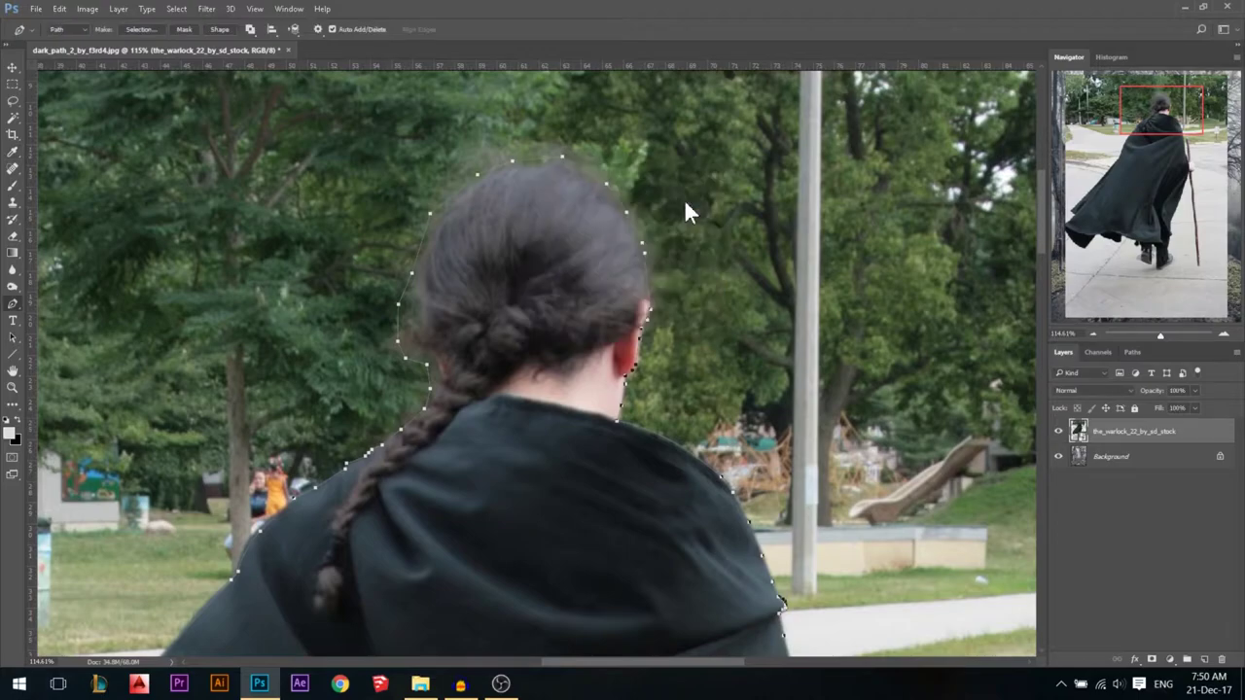
{"action": "left_click", "coordinate": [1154, 659]}
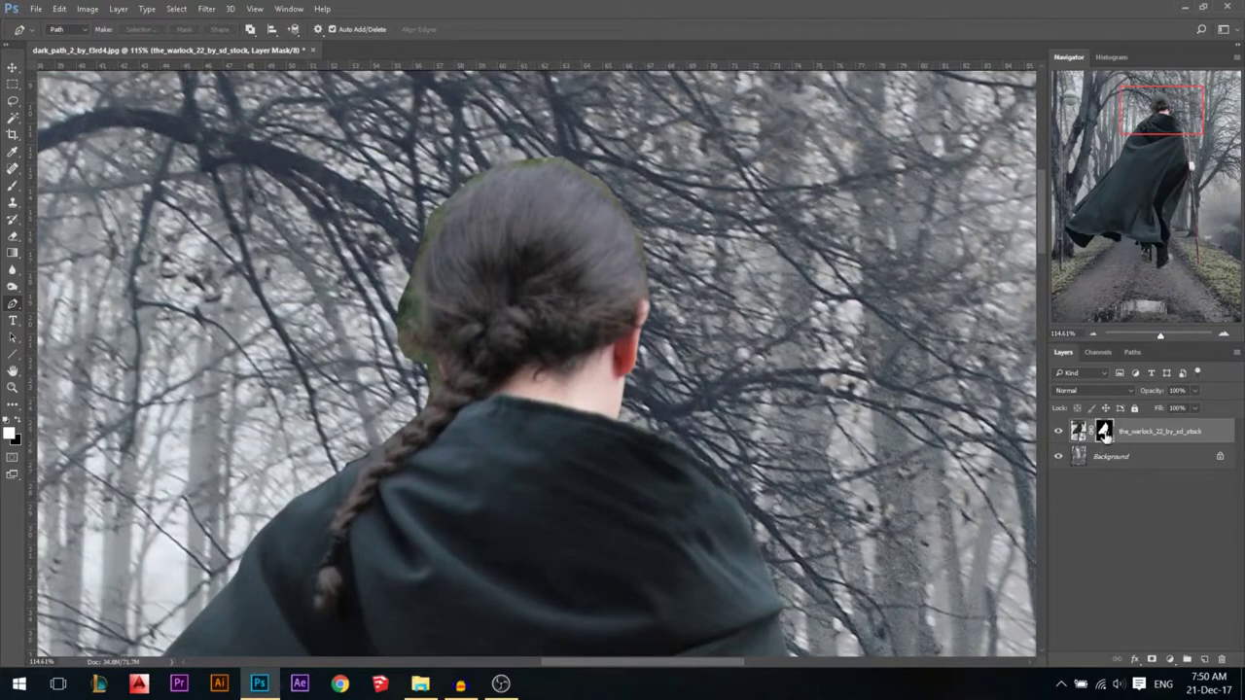
- Refine the layer mask in Select and Mask, brushing along the hair edge with the Refine Edge Brush and enabling Smart Radius
{"action": "right_click", "coordinate": [1103, 434]}
{"action": "left_click", "coordinate": [1099, 545]}
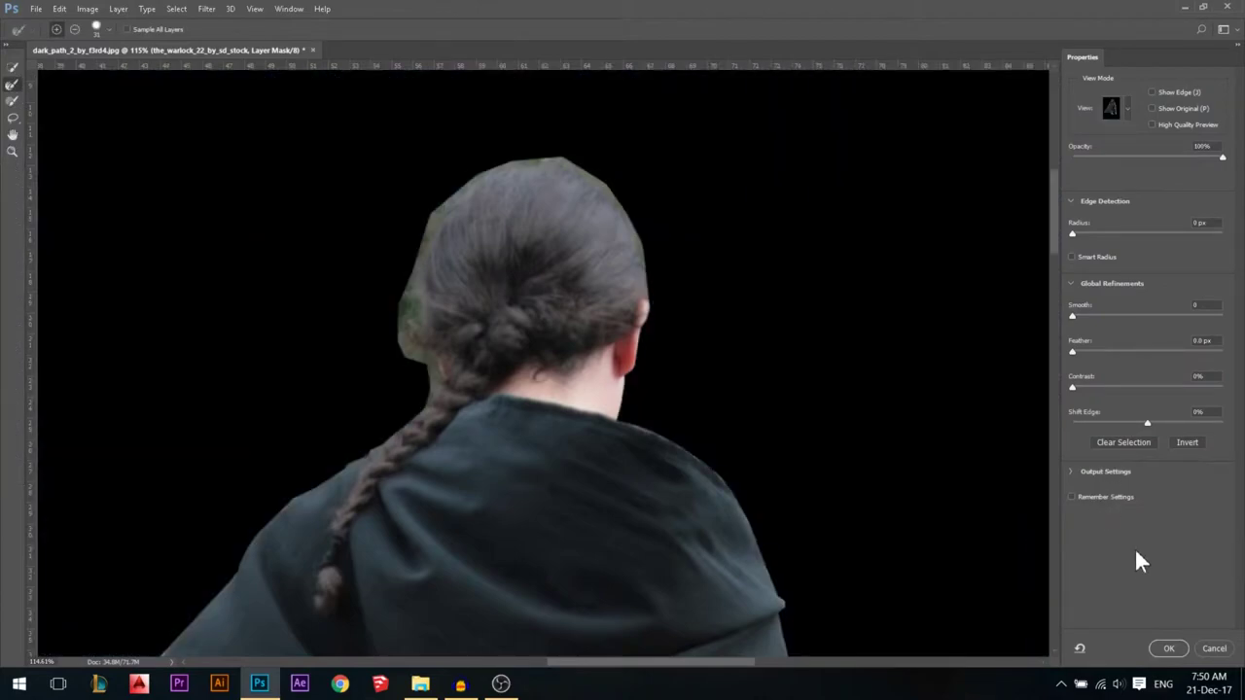
{"action": "left_click", "coordinate": [11, 86]}
{"action": "mouse_move", "coordinate": [414, 359]}
{"action": "left_mouse_down"}
{"action": "mouse_move", "coordinate": [394, 258]}
{"action": "mouse_move", "coordinate": [412, 206]}
{"action": "mouse_move", "coordinate": [496, 145]}
{"action": "mouse_move", "coordinate": [558, 138]}
{"action": "mouse_move", "coordinate": [621, 173]}
{"action": "mouse_move", "coordinate": [659, 293]}
{"action": "left_mouse_up"}
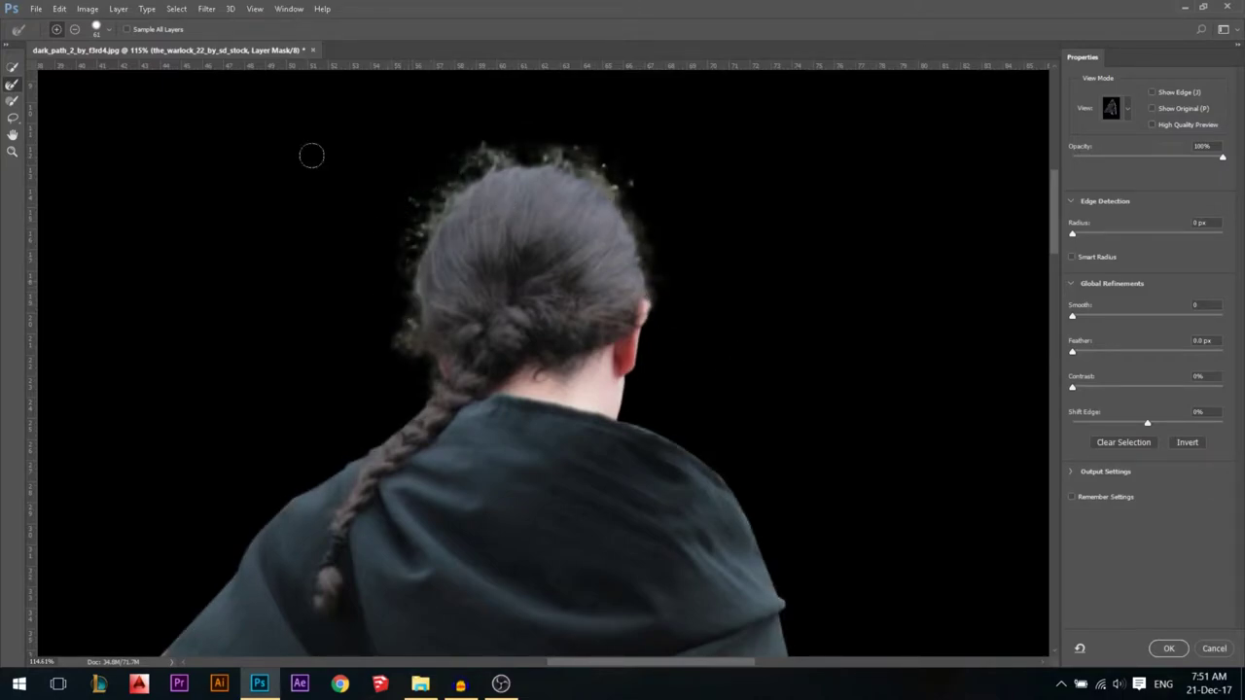
{"action": "left_click", "coordinate": [1072, 257]}
{"action": "left_click", "coordinate": [1171, 647]}
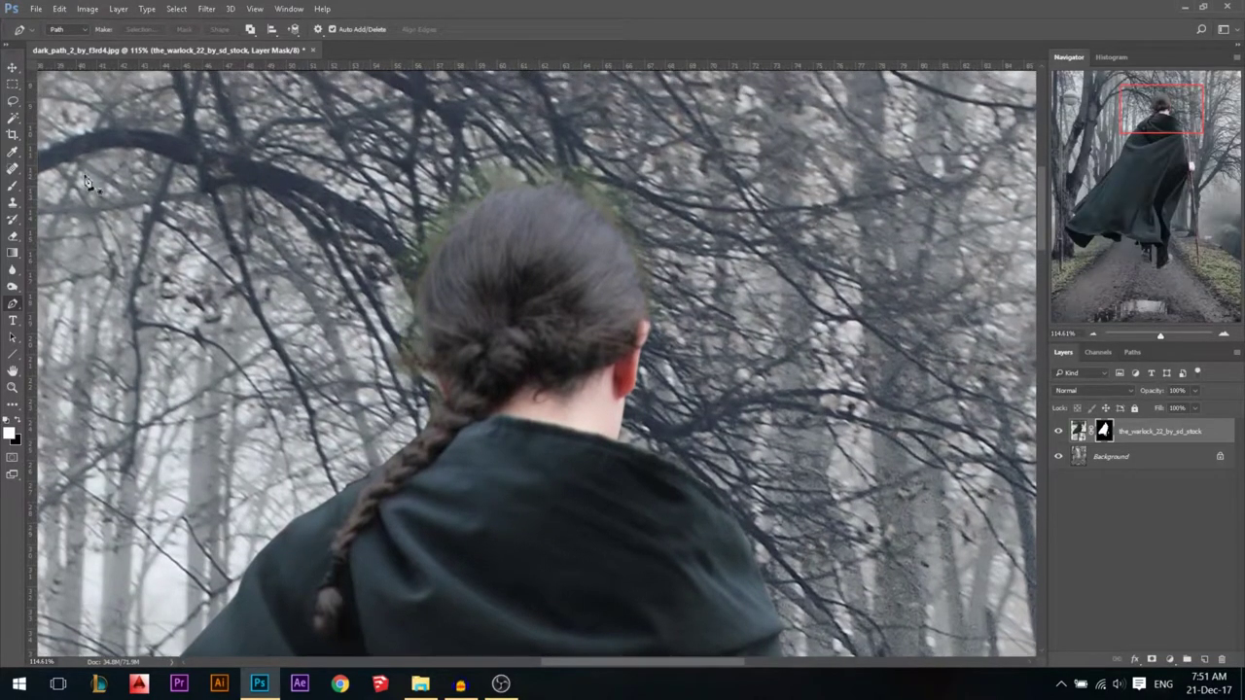
- Temporarily disable the warlock's layer mask to compare the hair edge with the original photo, and re-enable it
{"action": "left_click", "coordinate": [14, 187]}
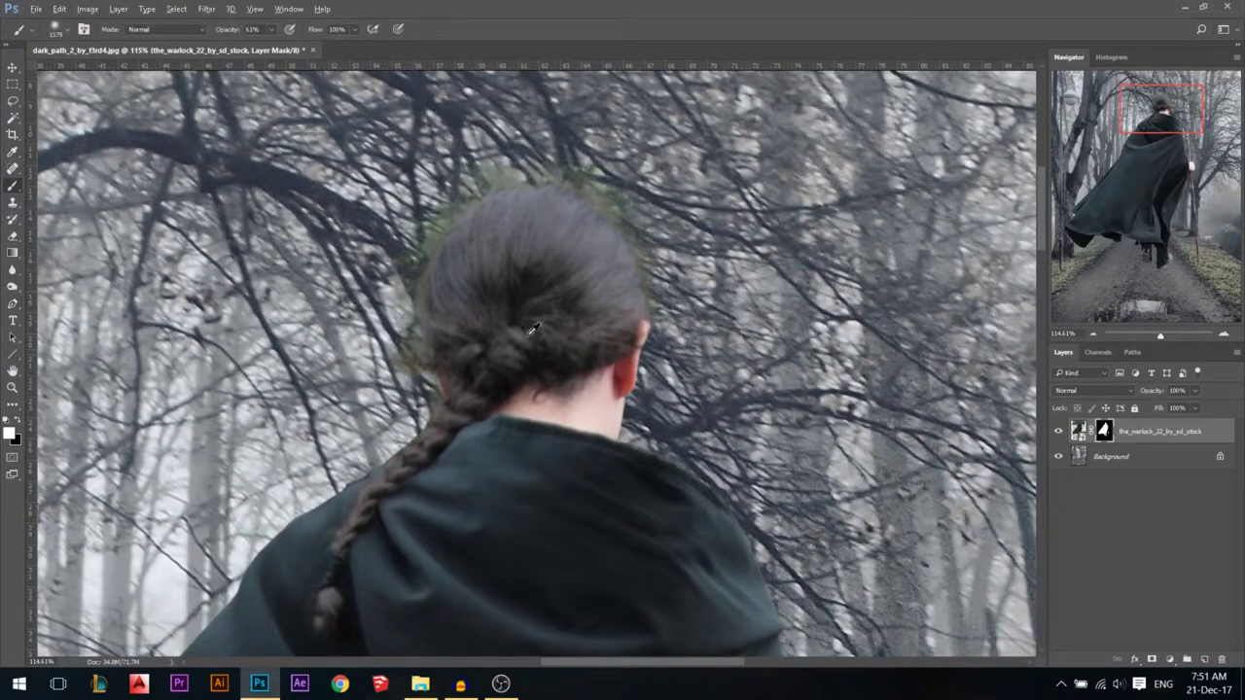
{"action": "scroll", "coordinate": [681, 341], "scroll_direction": "down", "scroll_amount": 2}
{"action": "left_click", "coordinate": [1103, 431], "text": "shift"}
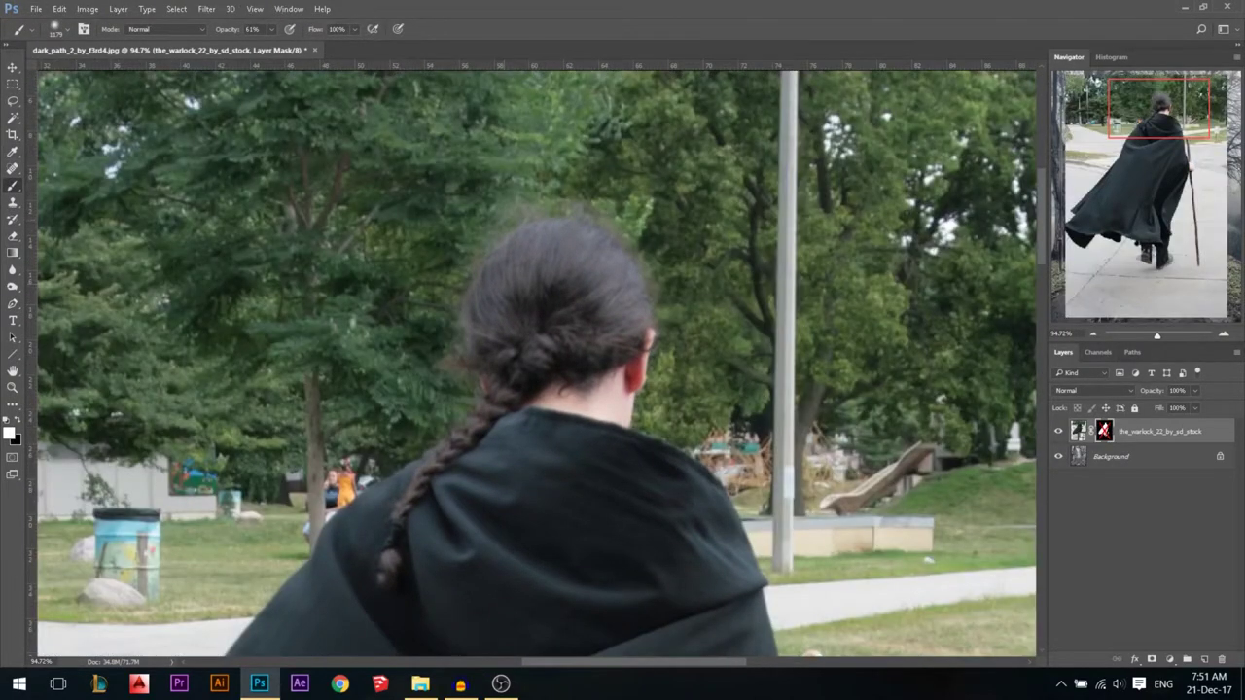
{"action": "mouse_move", "coordinate": [490, 300]}
{"action": "left_mouse_down"}
{"action": "mouse_move", "coordinate": [217, 311]}
{"action": "mouse_move", "coordinate": [386, 318]}
{"action": "left_mouse_up"}
{"action": "left_click", "coordinate": [1105, 432], "text": "shift"}
- Set up a black 26 px brush with 75% opacity and about 43% hardness for painting on the mask
{"action": "scroll", "coordinate": [450, 302], "scroll_direction": "up", "scroll_amount": 3}
{"action": "right_click", "coordinate": [429, 321], "text": "alt"}
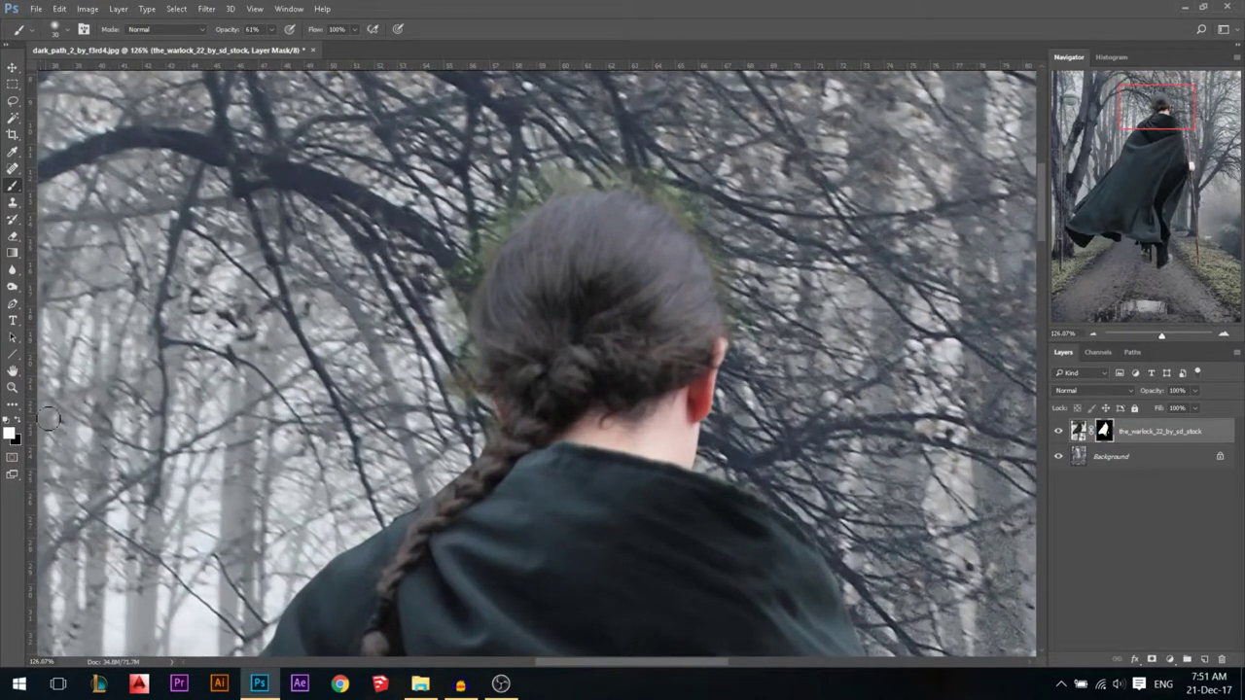
{"action": "left_click_drag", "start_coordinate": [231, 30], "coordinate": [227, 32]}
{"action": "left_click", "coordinate": [15, 420]}
{"action": "right_click", "coordinate": [443, 300]}
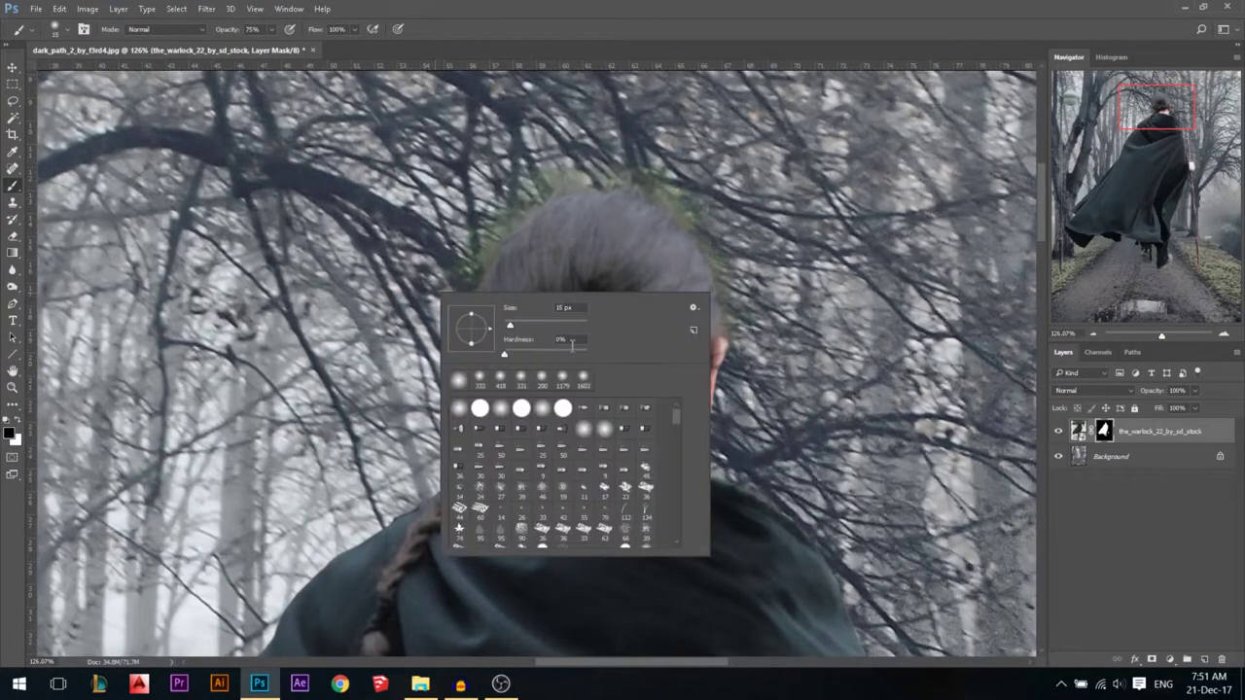
{"action": "left_click", "coordinate": [538, 352]}
{"action": "left_click_drag", "start_coordinate": [383, 303], "coordinate": [395, 305]}
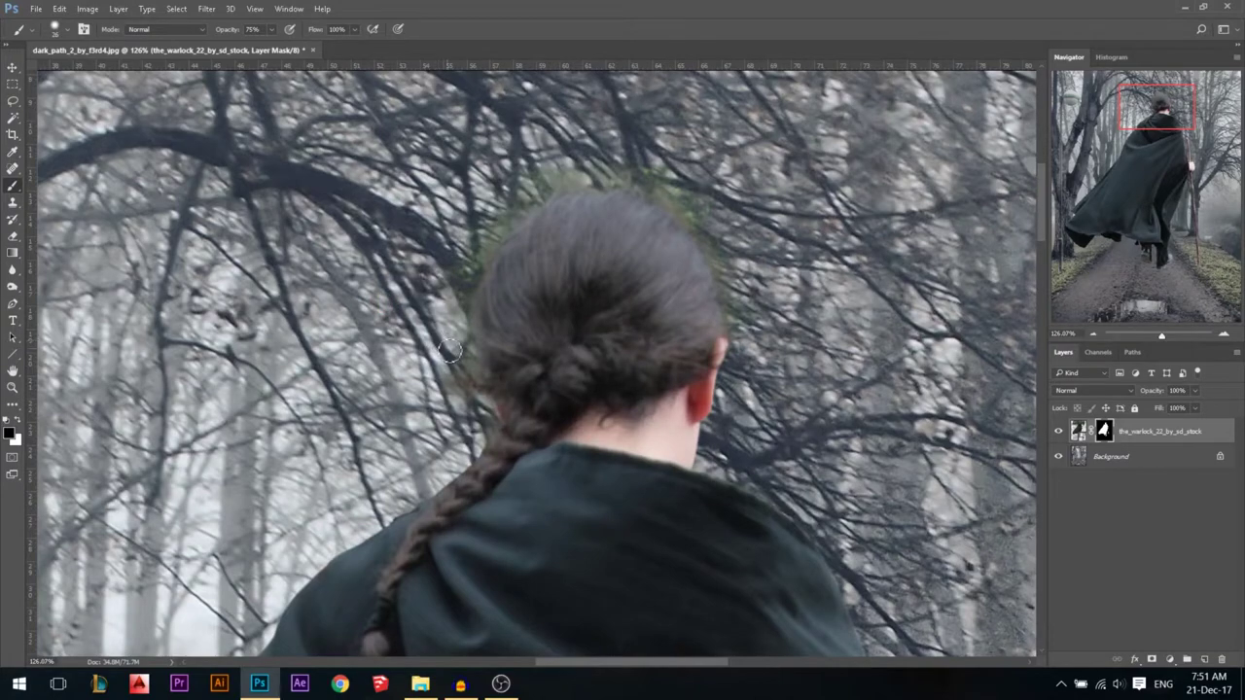
- Paint on the mask around the head to hide the green fringe along the hair
{"action": "left_click_drag", "start_coordinate": [456, 335], "coordinate": [451, 325]}
{"action": "mouse_move", "coordinate": [467, 269]}
{"action": "left_mouse_down"}
{"action": "mouse_move", "coordinate": [517, 196]}
{"action": "mouse_move", "coordinate": [534, 194]}
{"action": "mouse_move", "coordinate": [520, 207]}
{"action": "mouse_move", "coordinate": [544, 182]}
{"action": "mouse_move", "coordinate": [513, 200]}
{"action": "mouse_move", "coordinate": [520, 208]}
{"action": "mouse_move", "coordinate": [464, 294]}
{"action": "left_mouse_up"}
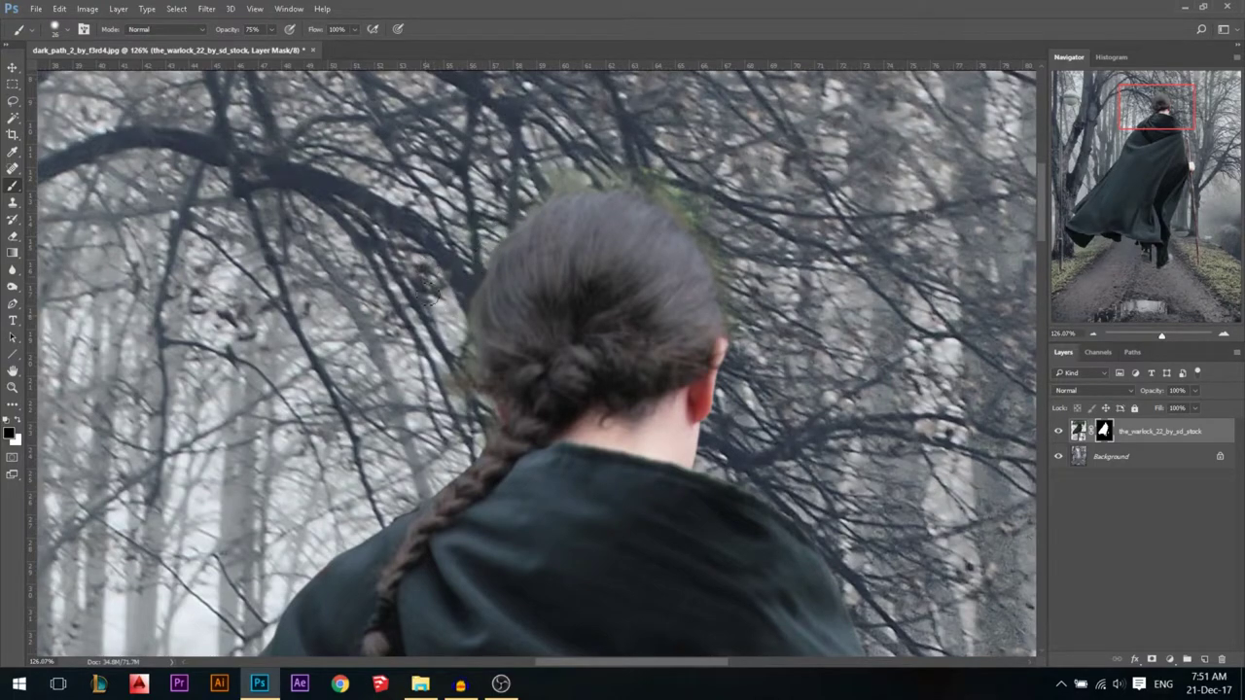
{"action": "mouse_move", "coordinate": [513, 202]}
{"action": "left_mouse_down"}
{"action": "mouse_move", "coordinate": [564, 180]}
{"action": "mouse_move", "coordinate": [553, 176]}
{"action": "mouse_move", "coordinate": [563, 159]}
{"action": "mouse_move", "coordinate": [529, 174]}
{"action": "mouse_move", "coordinate": [678, 189]}
{"action": "mouse_move", "coordinate": [656, 193]}
{"action": "mouse_move", "coordinate": [720, 225]}
{"action": "mouse_move", "coordinate": [696, 193]}
{"action": "mouse_move", "coordinate": [740, 238]}
{"action": "mouse_move", "coordinate": [703, 183]}
{"action": "mouse_move", "coordinate": [738, 330]}
{"action": "left_mouse_up"}
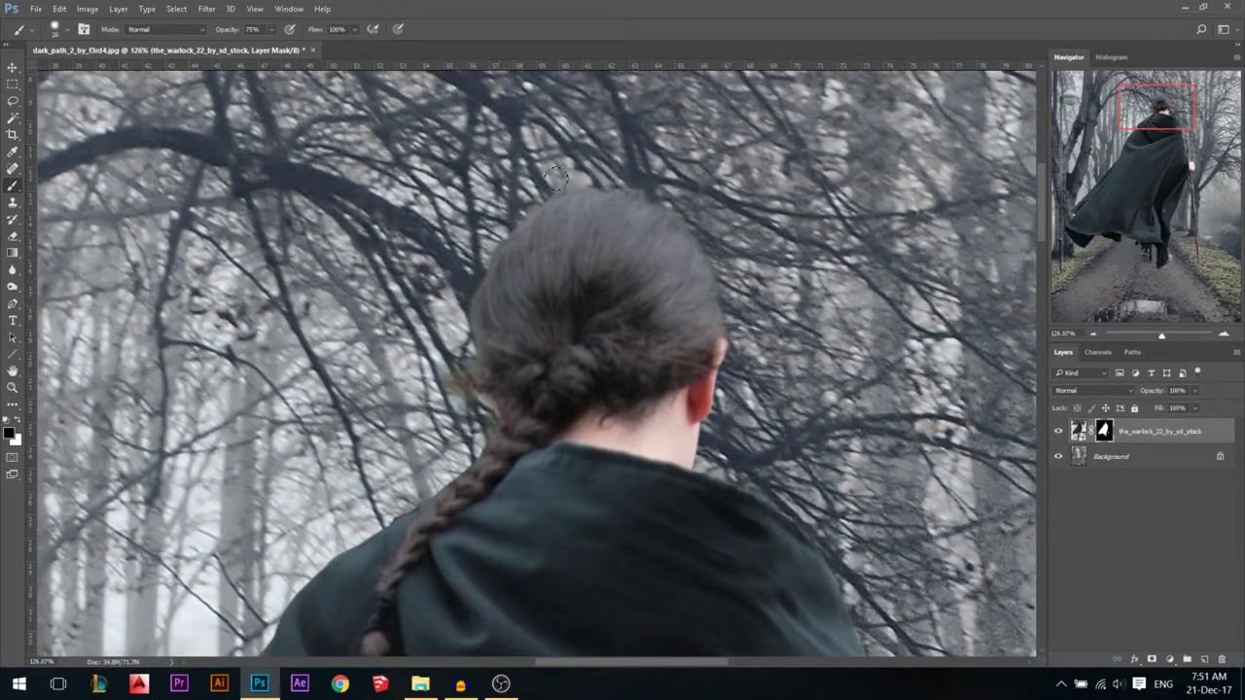
- Scale the warlock down to about 60% with Free Transform and place him on the path just above the puddle
{"action": "scroll", "coordinate": [557, 178], "scroll_direction": "down", "scroll_amount": 10}
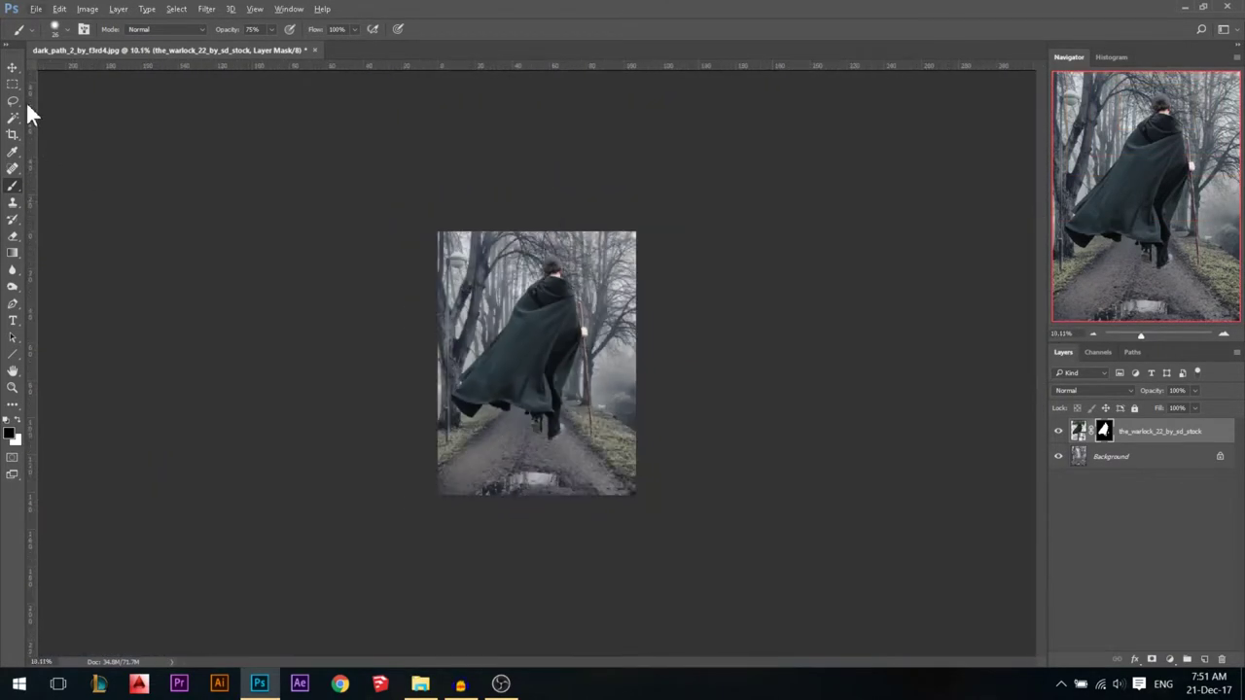
{"action": "left_click", "coordinate": [12, 68]}
{"action": "key", "text": "ctrl+t"}
{"action": "left_click_drag", "start_coordinate": [620, 237], "coordinate": [568, 314]}
{"action": "scroll", "coordinate": [496, 417], "scroll_direction": "up", "scroll_amount": 5}
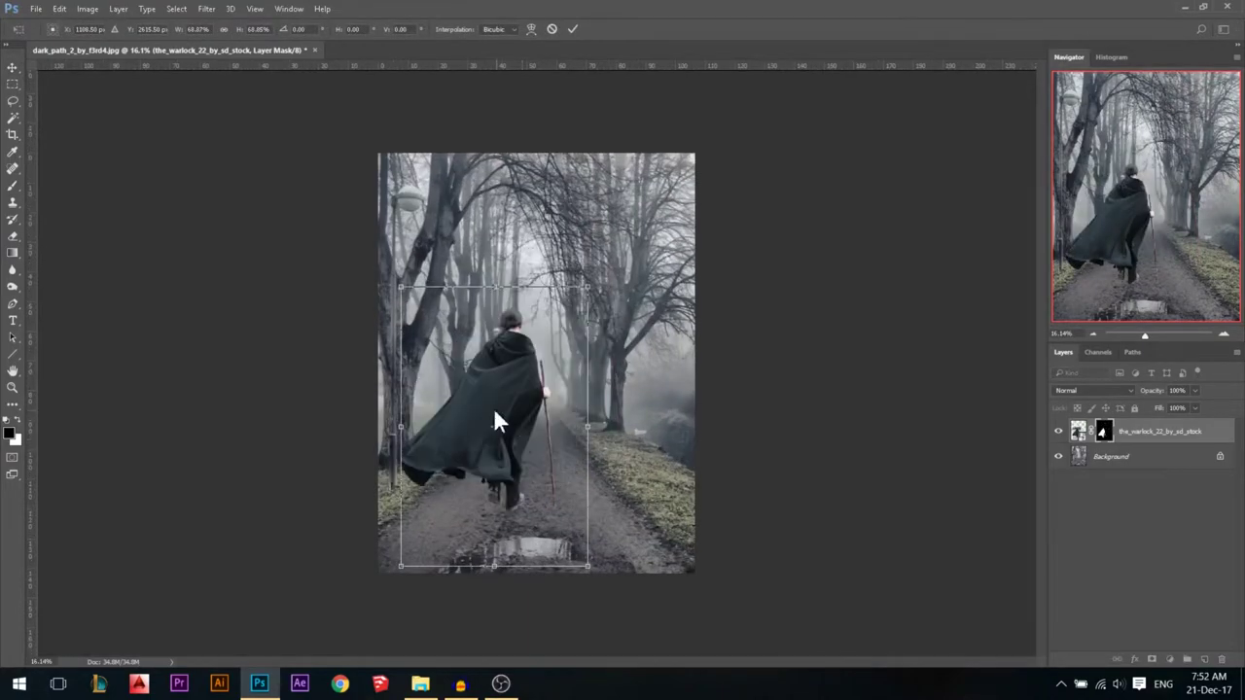
{"action": "mouse_move", "coordinate": [519, 441]}
{"action": "left_mouse_down"}
{"action": "mouse_move", "coordinate": [533, 428]}
{"action": "mouse_move", "coordinate": [537, 454]}
{"action": "left_mouse_up"}
{"action": "left_click_drag", "start_coordinate": [618, 305], "coordinate": [606, 318]}
{"action": "left_click_drag", "start_coordinate": [555, 412], "coordinate": [557, 428]}
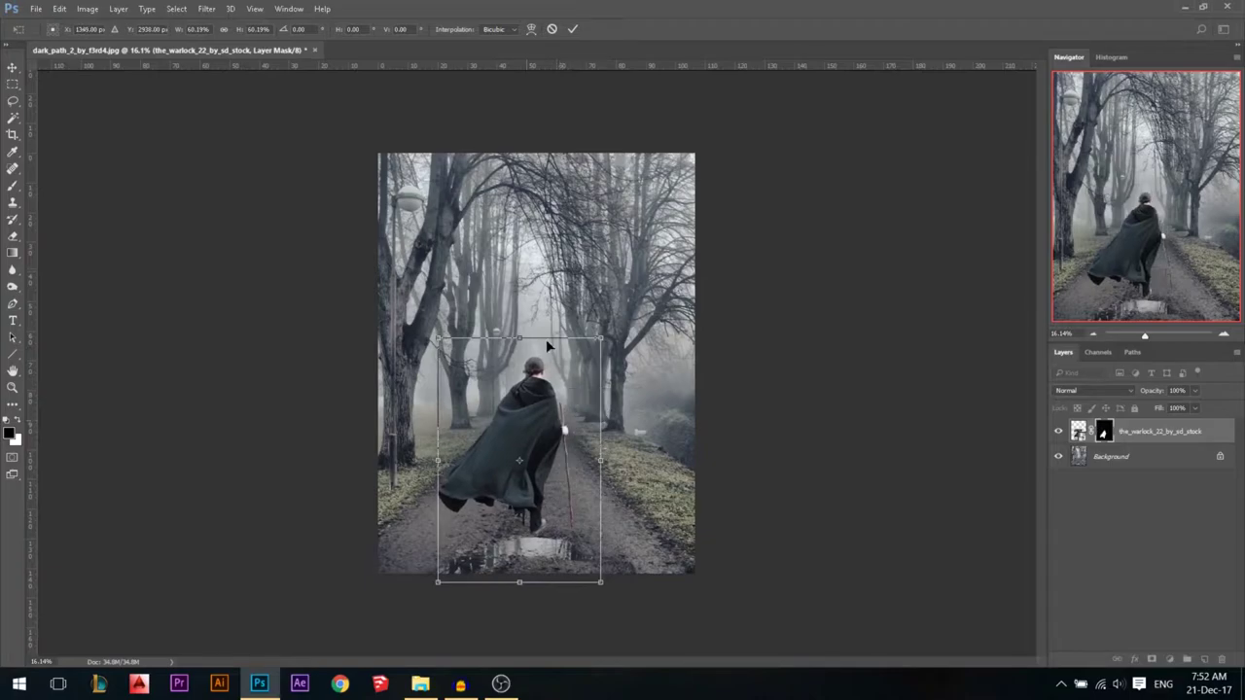
{"action": "key", "text": "Return"}
- Add a vertical guide down the canvas centre, and scale the warlock to about 84% while aligning him with it
{"action": "left_click_drag", "start_coordinate": [29, 235], "coordinate": [538, 161]}
{"action": "left_click_drag", "start_coordinate": [547, 415], "coordinate": [551, 415]}
{"action": "key", "text": "ctrl+t"}
{"action": "mouse_move", "coordinate": [600, 343]}
{"action": "left_mouse_down"}
{"action": "mouse_move", "coordinate": [599, 331]}
{"action": "mouse_move", "coordinate": [592, 356]}
{"action": "left_mouse_up"}
{"action": "left_click_drag", "start_coordinate": [567, 407], "coordinate": [569, 407]}
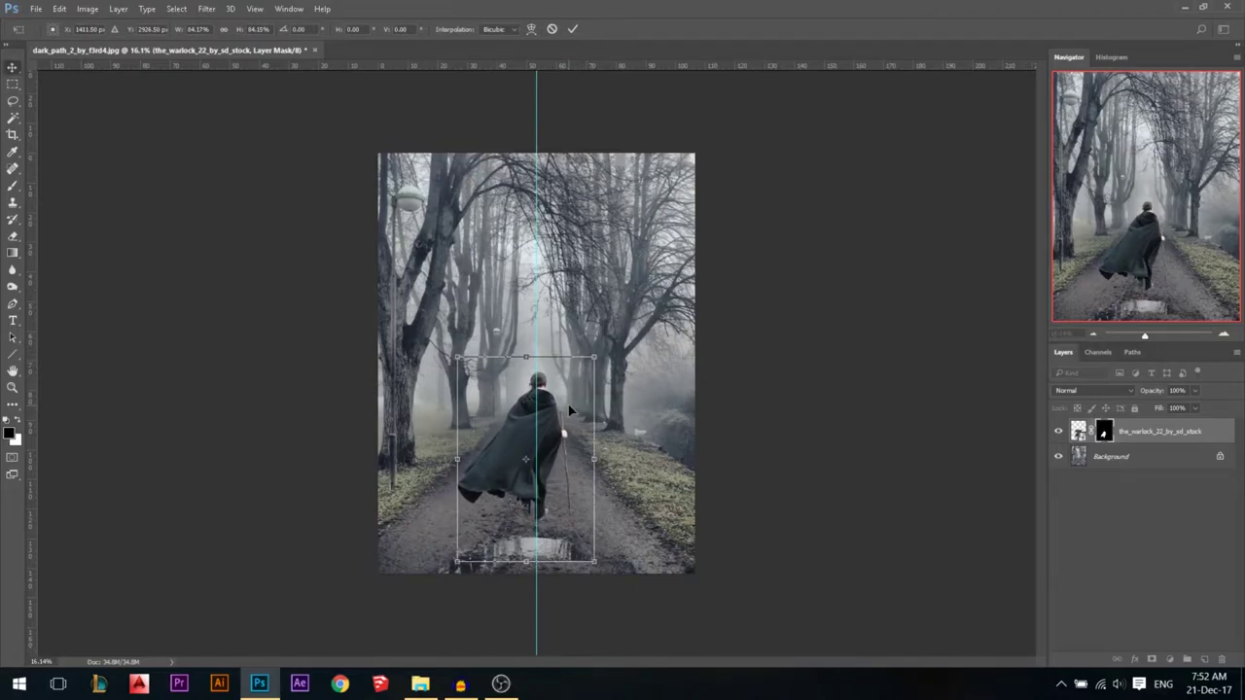
{"action": "key", "text": "Return"}
- Examine the warlock's placement on the path, especially where his feet and staff meet the ground
{"action": "scroll", "coordinate": [571, 409], "scroll_direction": "up", "scroll_amount": 1}
{"action": "scroll", "coordinate": [722, 448], "scroll_direction": "down", "scroll_amount": 1}
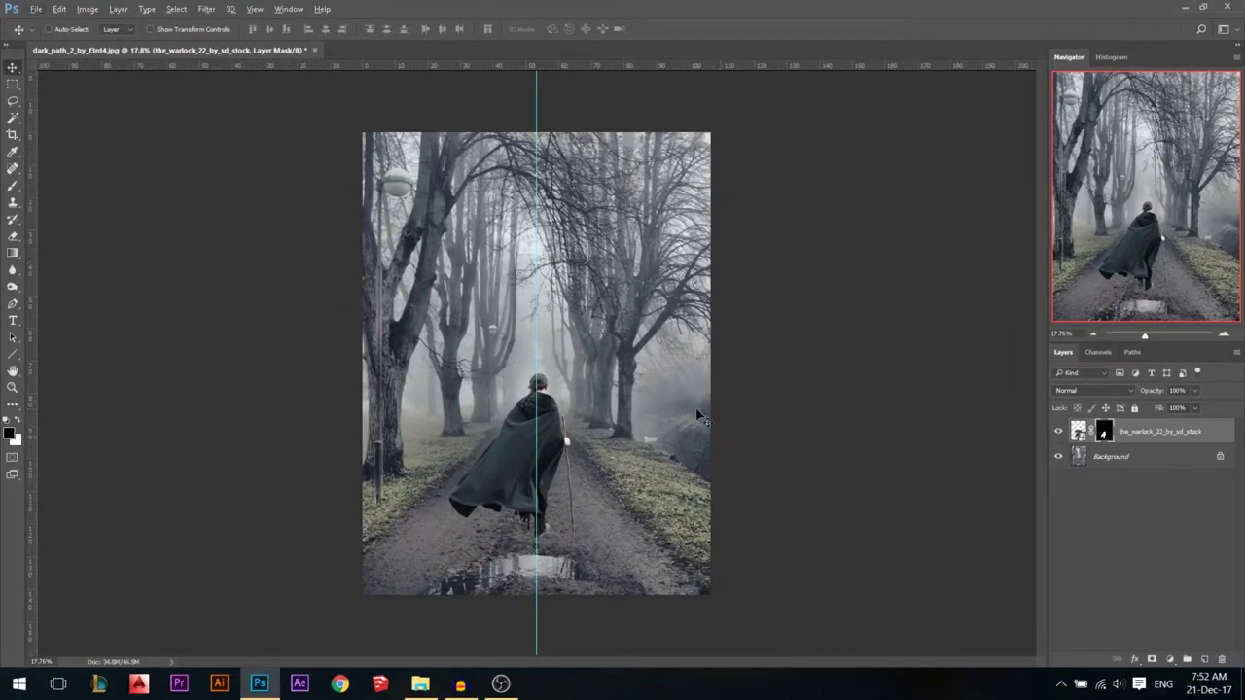
{"action": "left_click", "coordinate": [646, 385]}
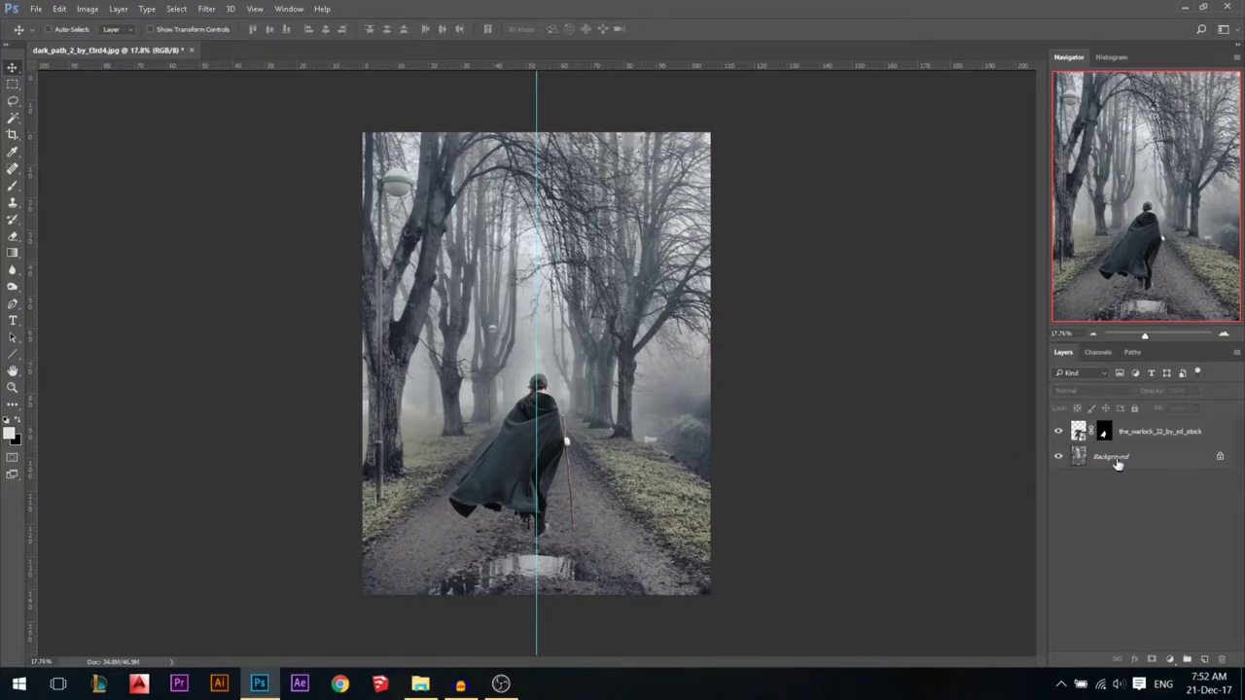
{"action": "scroll", "coordinate": [538, 447], "scroll_direction": "up", "scroll_amount": 2}
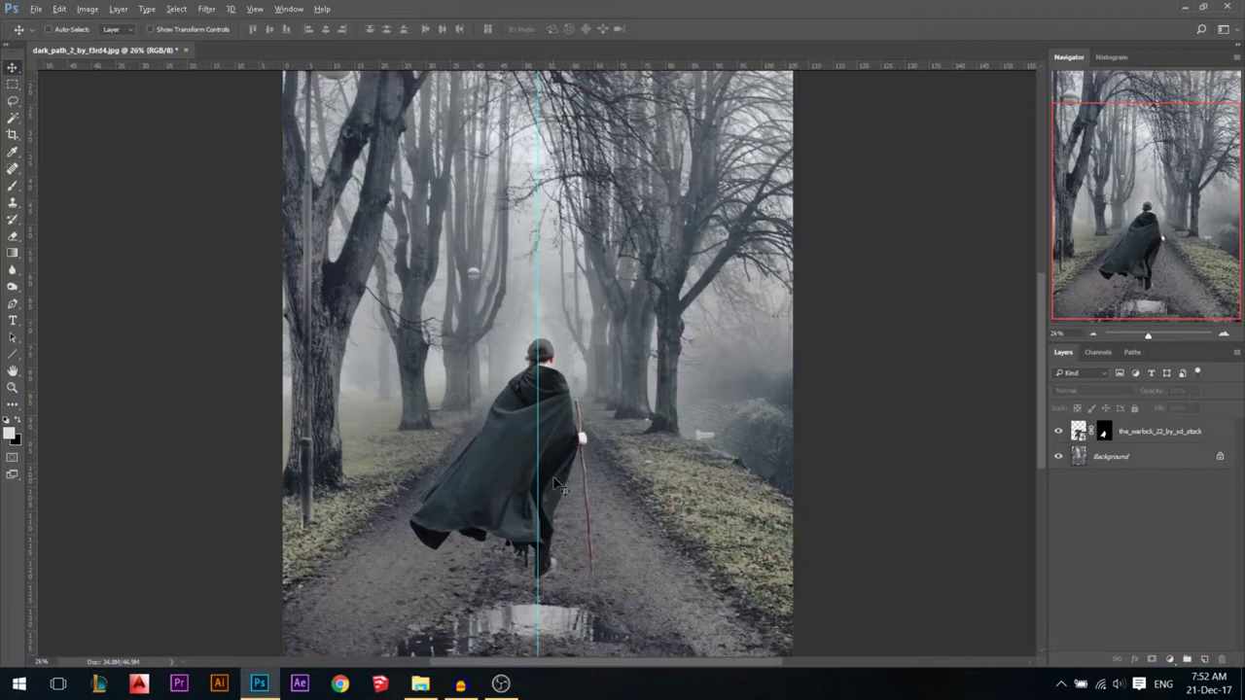
{"action": "left_click", "coordinate": [462, 574]}
{"action": "scroll", "coordinate": [574, 526], "scroll_direction": "up", "scroll_amount": 3}
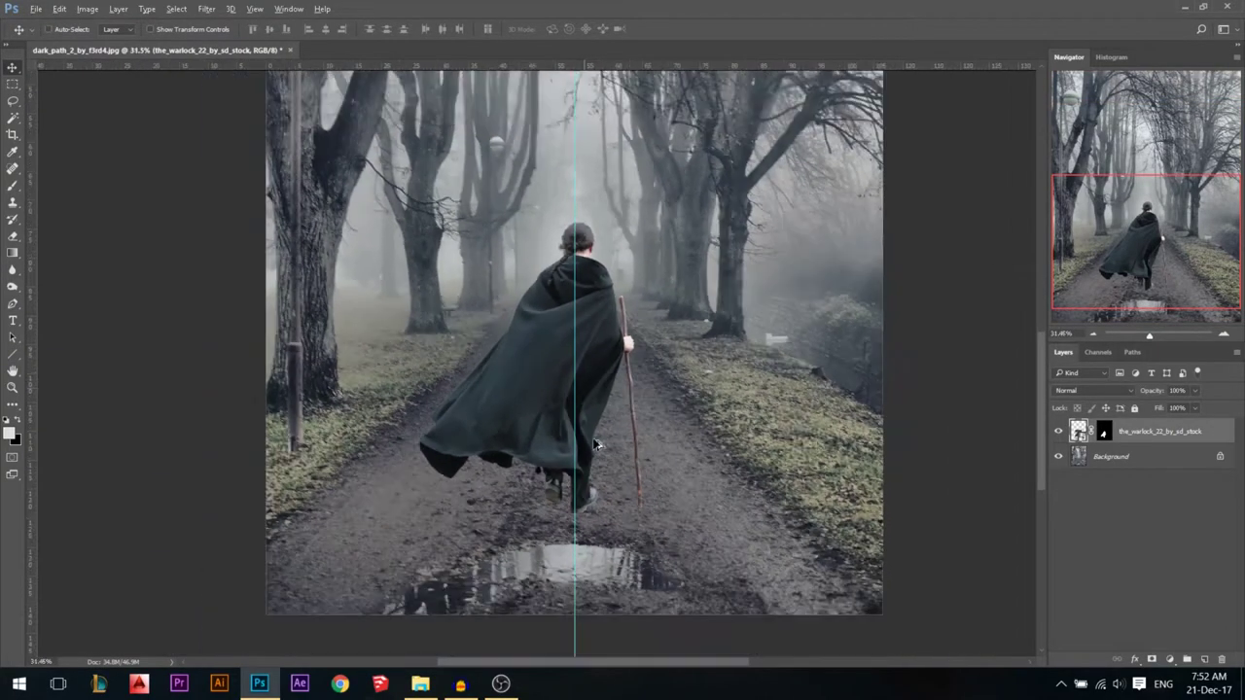
{"action": "scroll", "coordinate": [574, 526], "scroll_direction": "up", "scroll_amount": 1}
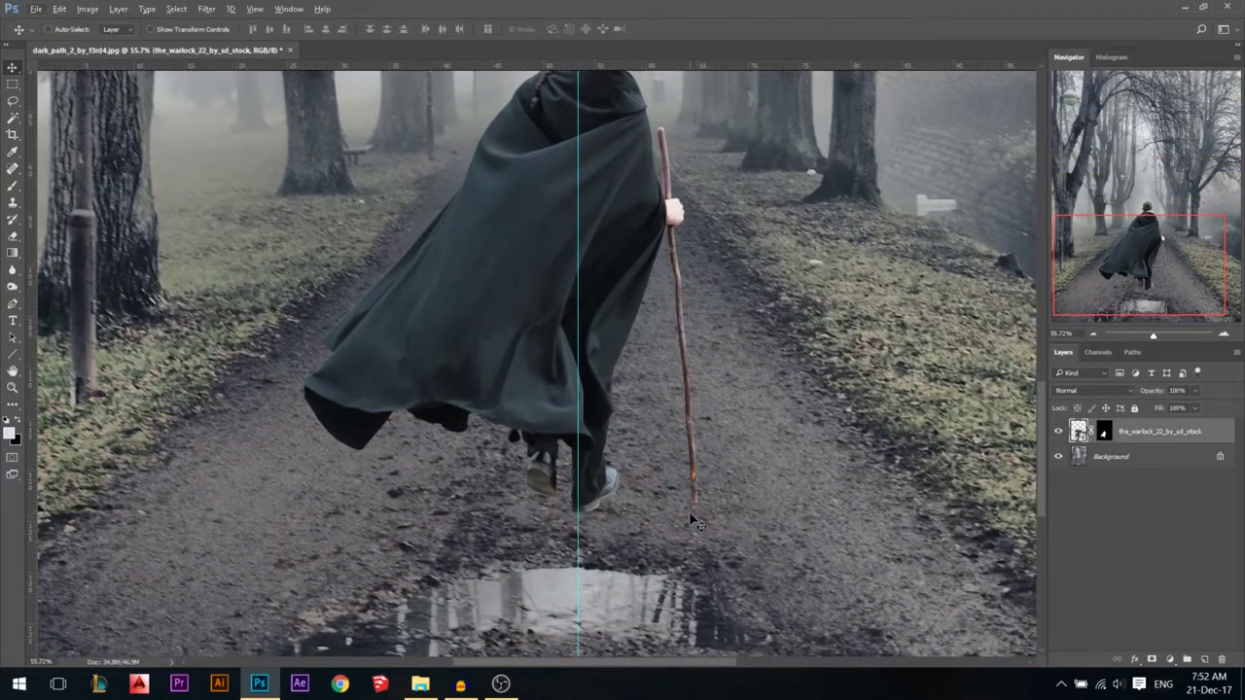
{"action": "scroll", "coordinate": [693, 522], "scroll_direction": "down", "scroll_amount": 1}
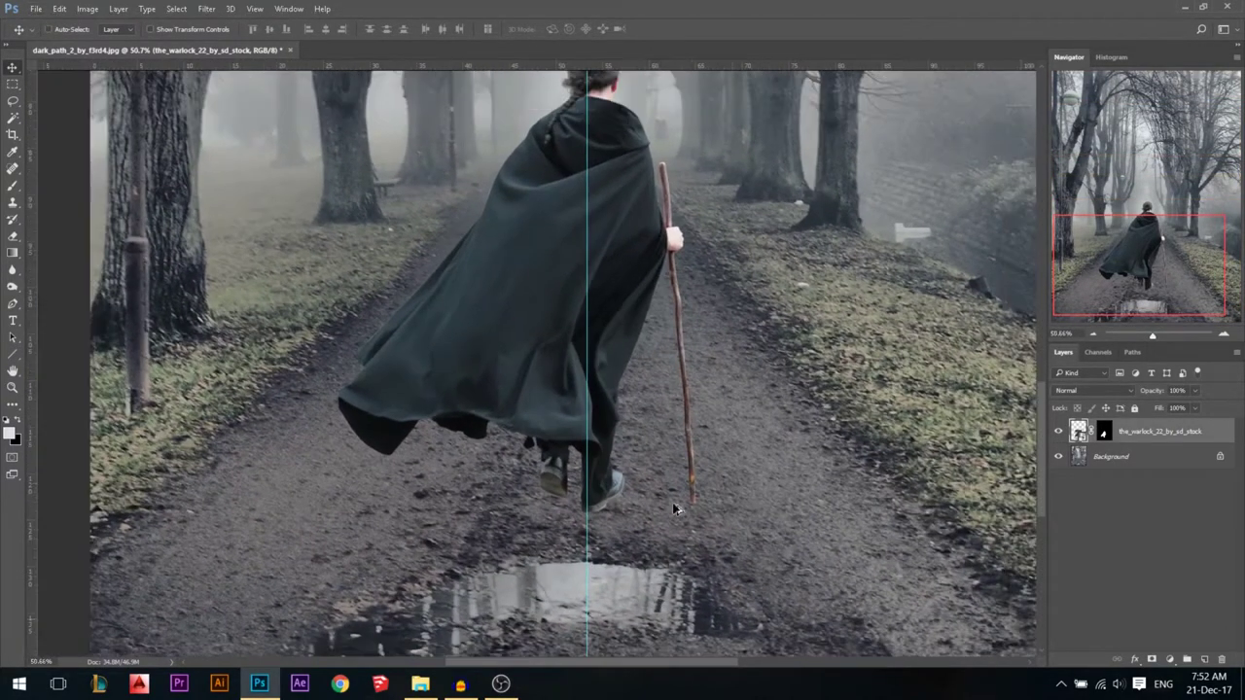
- Add a new layer between the background and the warlock, and prepare a black brush with 20% hardness
{"action": "left_click", "coordinate": [1129, 458]}
{"action": "left_click", "coordinate": [1205, 660]}
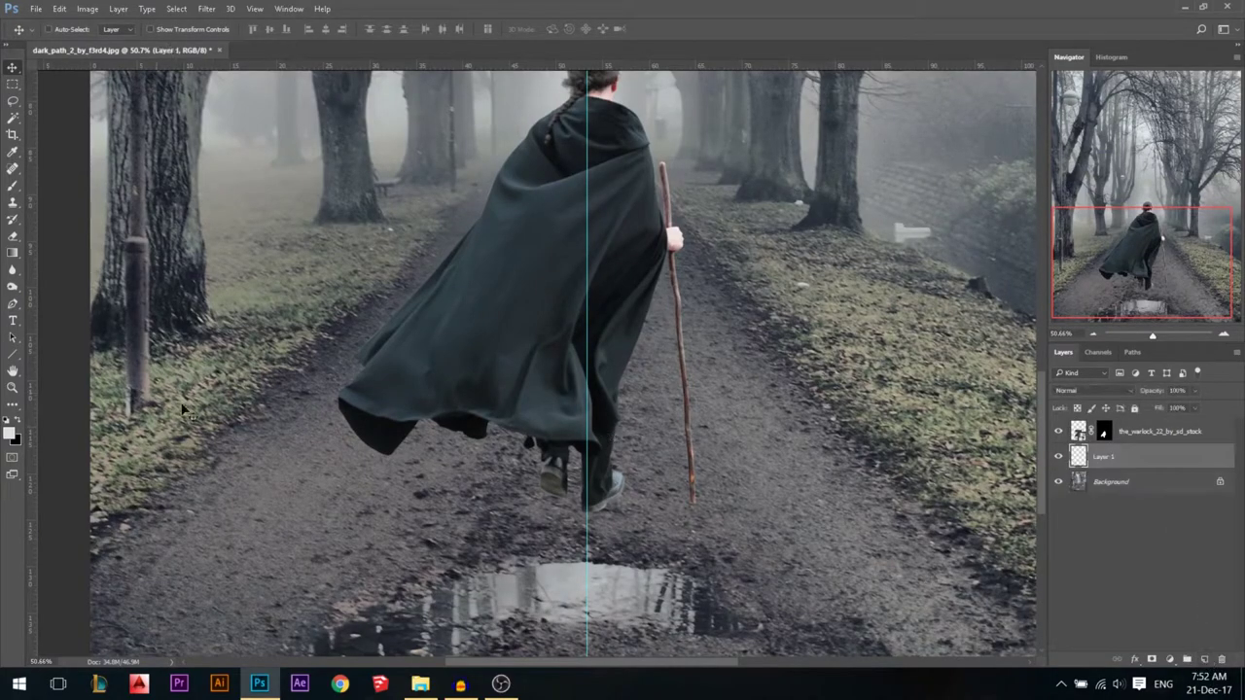
{"action": "left_click", "coordinate": [12, 185]}
{"action": "left_click", "coordinate": [11, 420]}
{"action": "right_click", "coordinate": [547, 545], "text": "alt"}
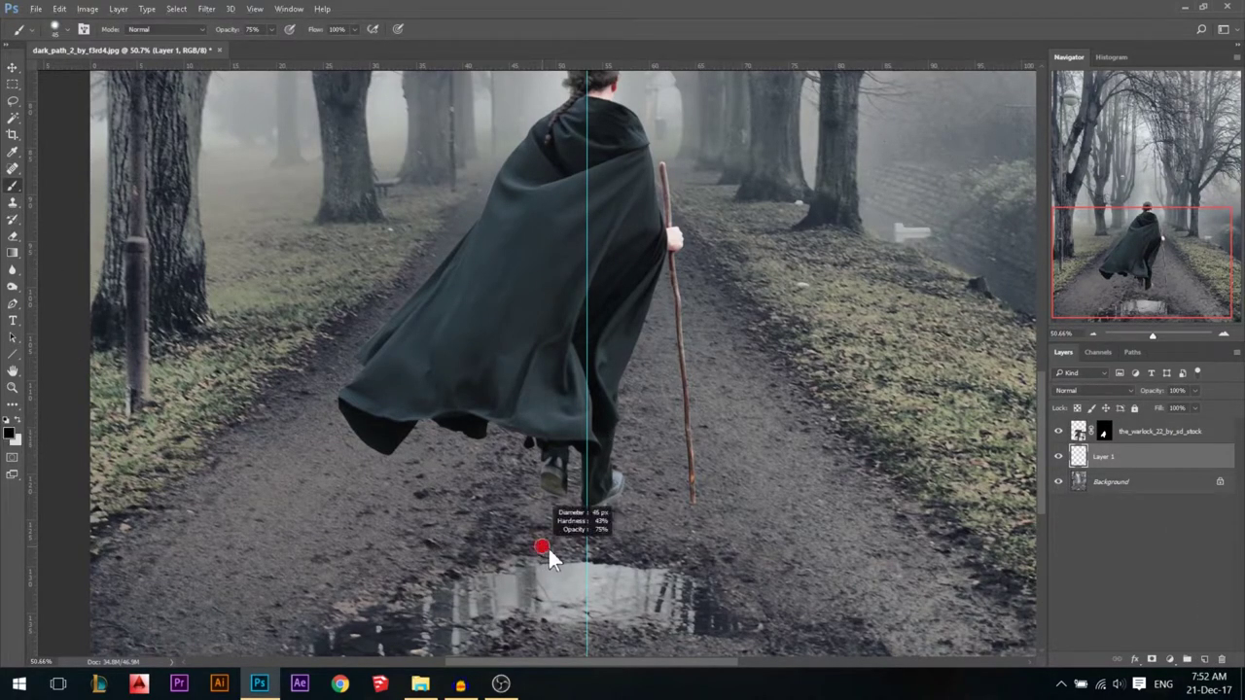
{"action": "right_click", "coordinate": [558, 546]}
{"action": "left_click", "coordinate": [646, 467]}
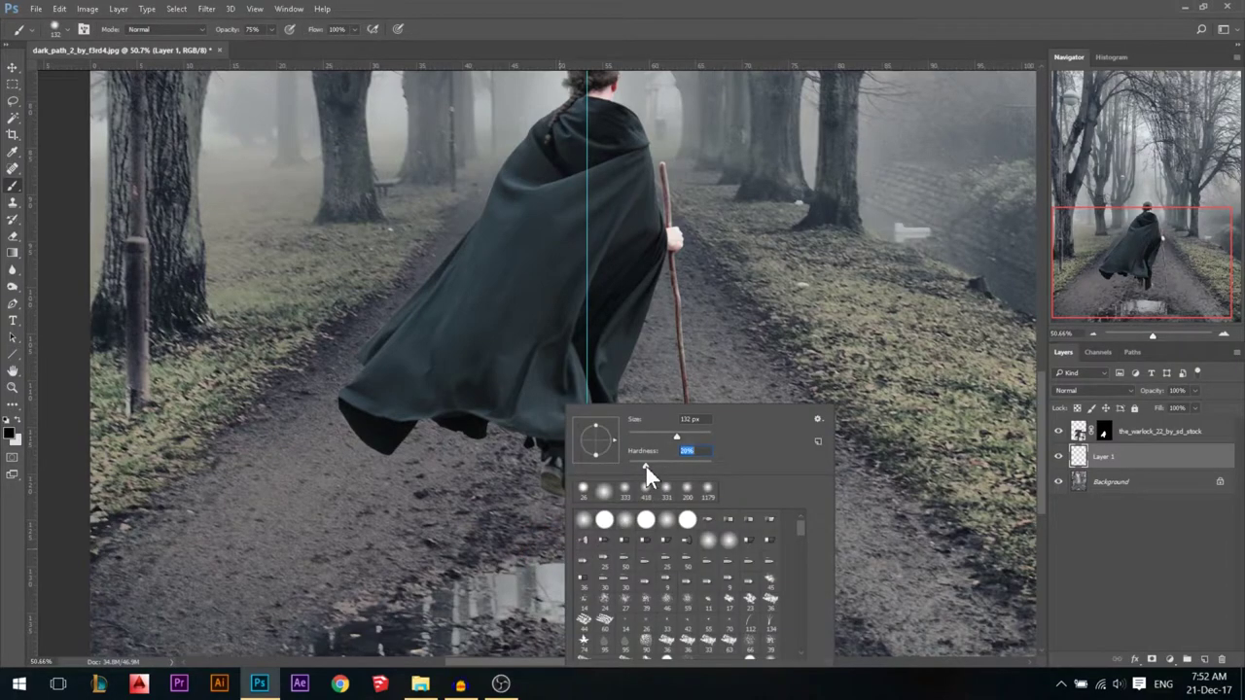
{"action": "right_click", "coordinate": [450, 558], "text": "alt"}
- Paint a soft black spot below the warlock's feet and stretch, skew and rotate it into a shadow under his planted shoe
{"action": "left_click_drag", "start_coordinate": [530, 540], "coordinate": [510, 522]}
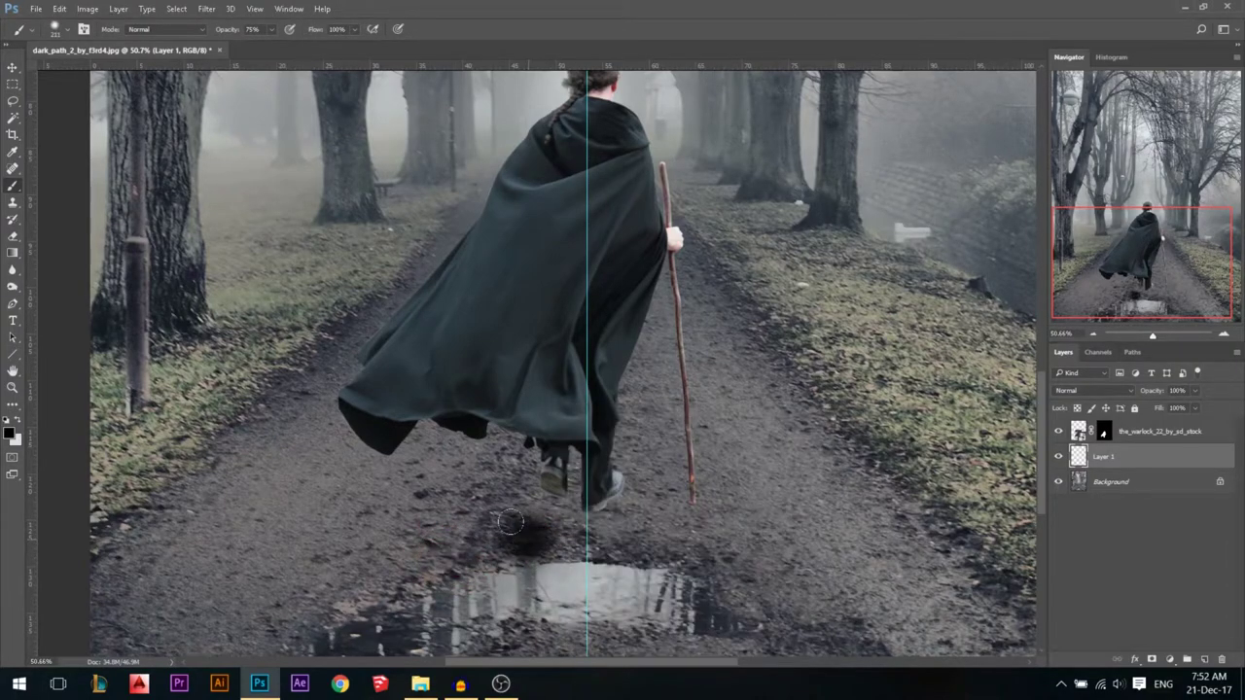
{"action": "key", "text": "ctrl+z"}
{"action": "key", "text": "ctrl+z"}
{"action": "left_click", "coordinate": [12, 68]}
{"action": "key", "text": "ctrl+t"}
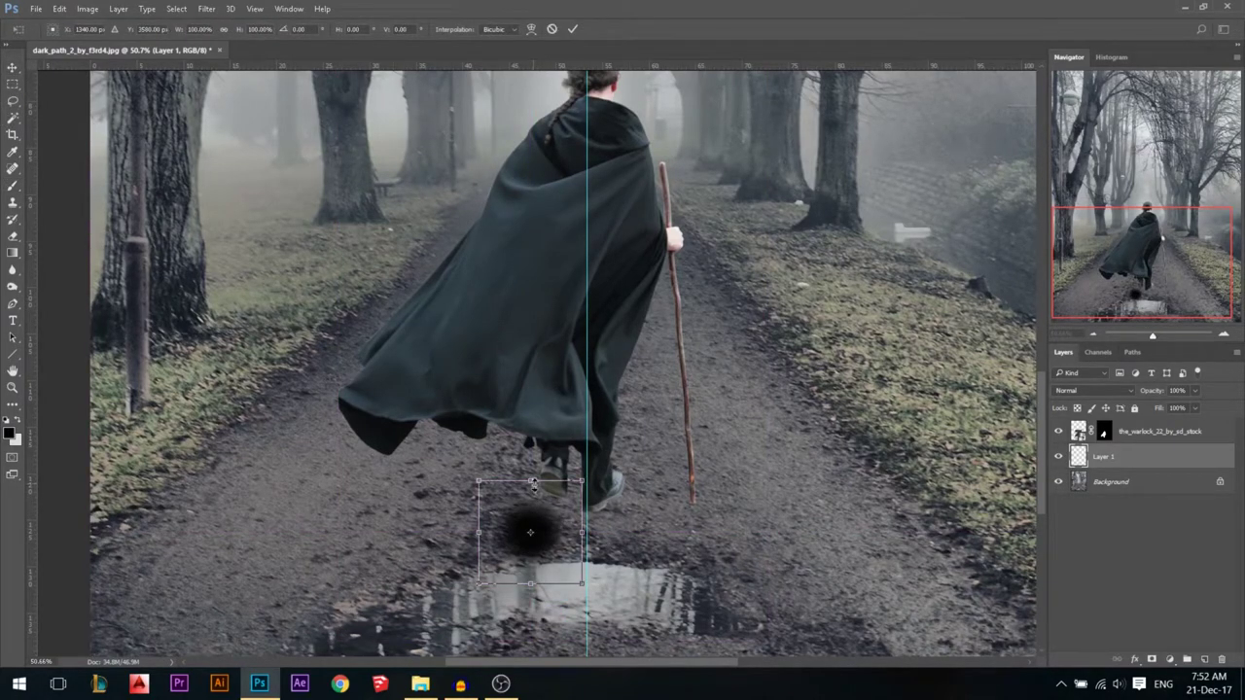
{"action": "left_click_drag", "start_coordinate": [532, 481], "coordinate": [623, 456]}
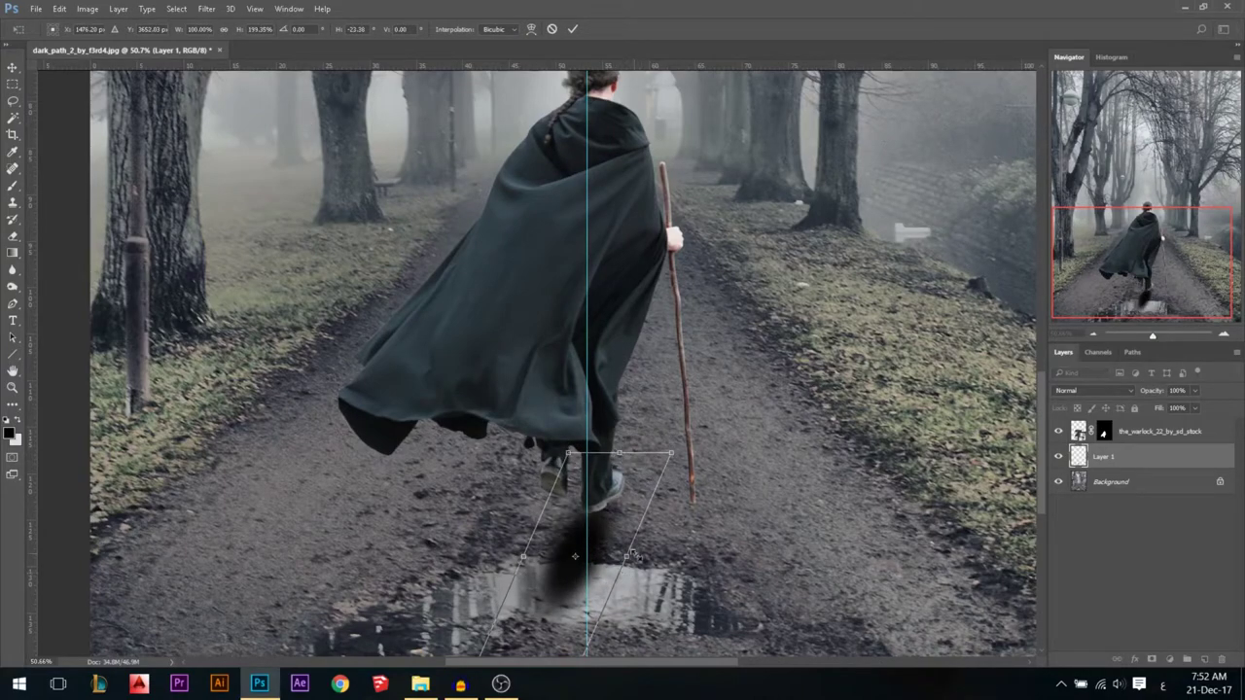
{"action": "left_click_drag", "start_coordinate": [625, 555], "coordinate": [586, 521]}
{"action": "left_click_drag", "start_coordinate": [638, 420], "coordinate": [664, 438]}
{"action": "key", "text": "Return"}
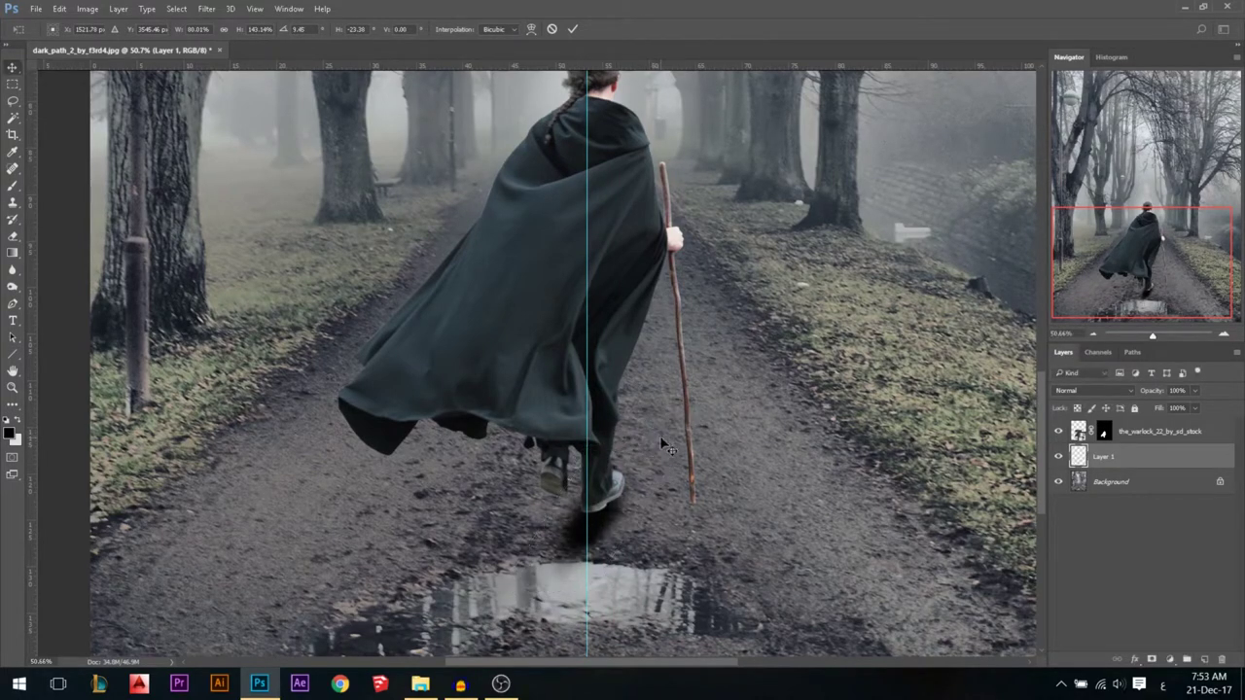
- Scale the shoe shadow down to about 85% and position it directly beneath the planted shoe
{"action": "scroll", "coordinate": [613, 556], "scroll_direction": "up", "scroll_amount": 4}
{"action": "left_click_drag", "start_coordinate": [588, 511], "coordinate": [590, 498]}
{"action": "key", "text": "ctrl+t"}
{"action": "left_click_drag", "start_coordinate": [471, 594], "coordinate": [492, 576]}
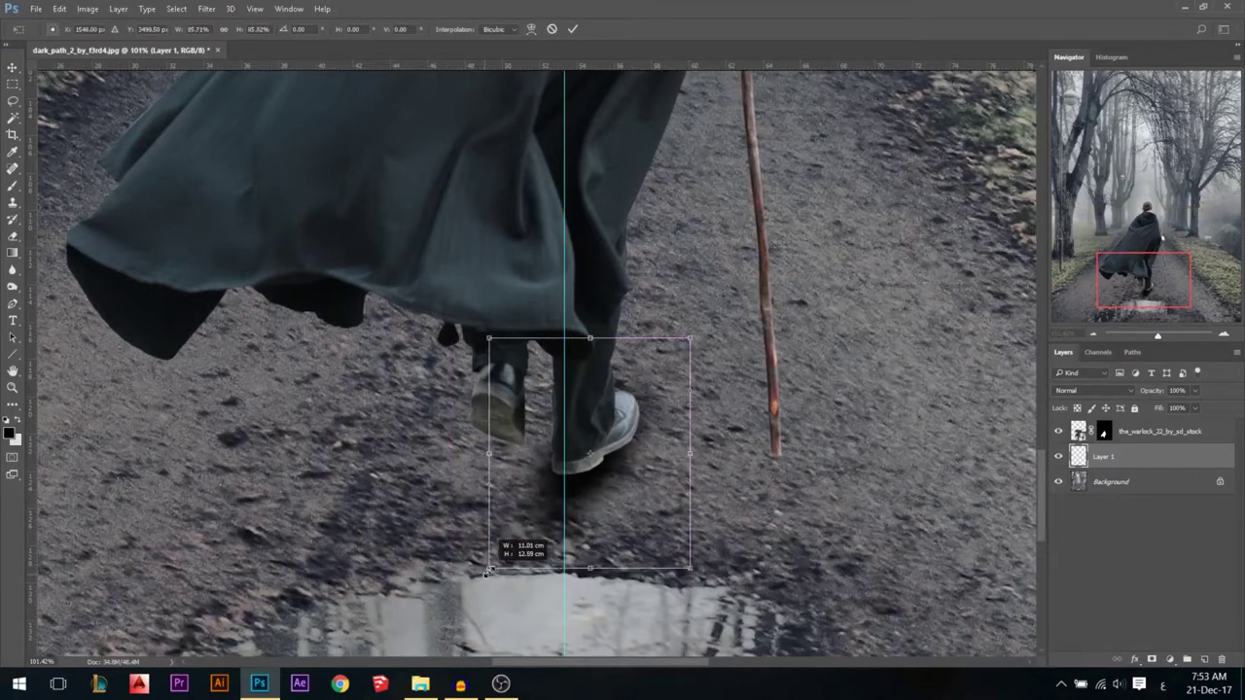
{"action": "key", "text": "Return"}
{"action": "left_click_drag", "start_coordinate": [597, 450], "coordinate": [628, 477]}
- Set the shoe shadow layer's opacity to 67%
{"action": "scroll", "coordinate": [634, 477], "scroll_direction": "down", "scroll_amount": 3}
{"action": "scroll", "coordinate": [633, 478], "scroll_direction": "down", "scroll_amount": 2}
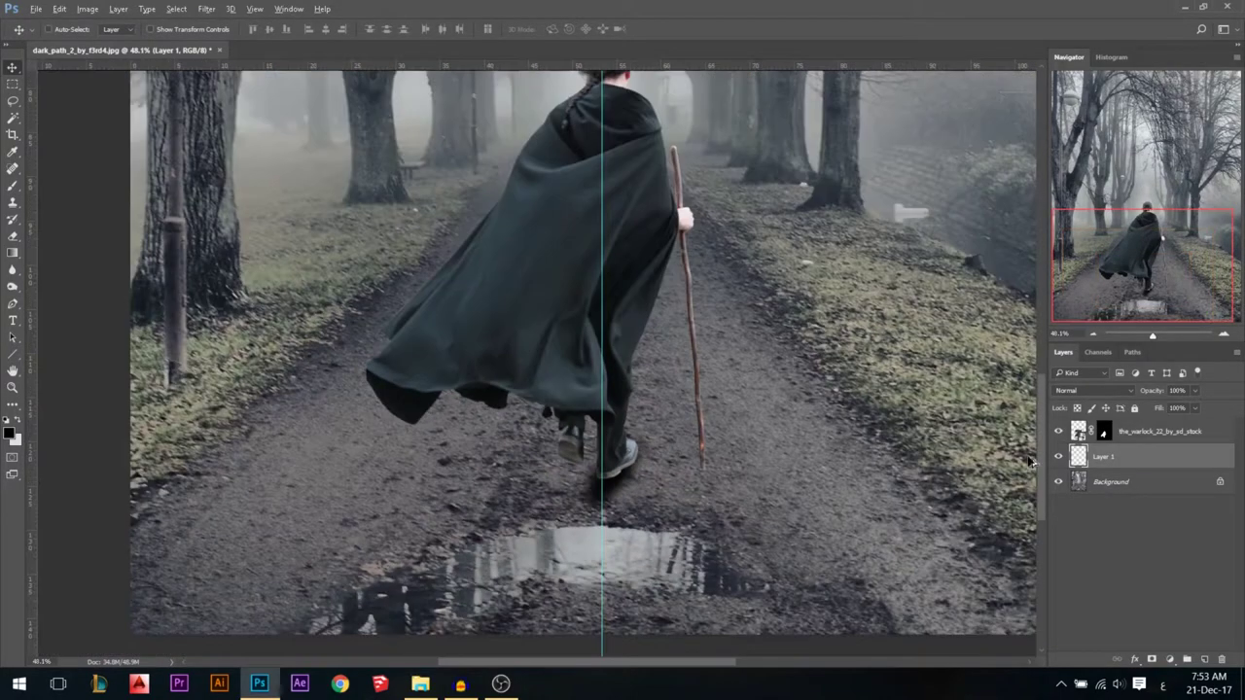
{"action": "left_click_drag", "start_coordinate": [1155, 398], "coordinate": [1151, 393]}
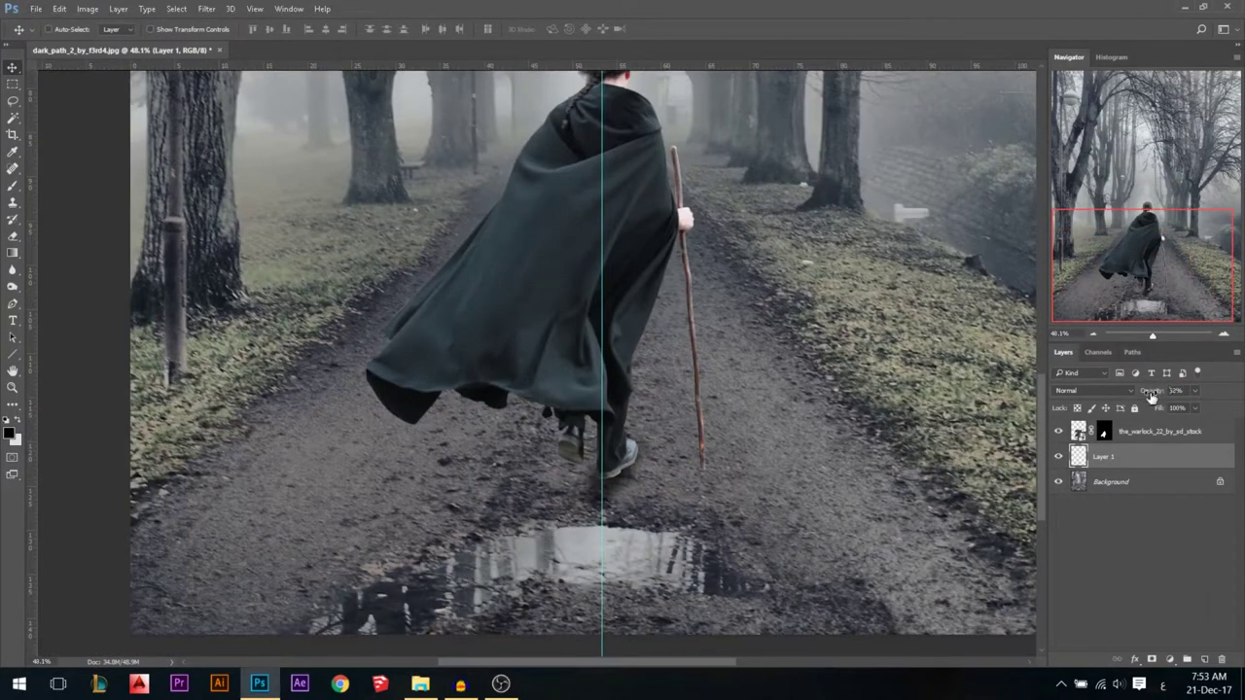
{"action": "scroll", "coordinate": [681, 463], "scroll_direction": "up", "scroll_amount": 4}
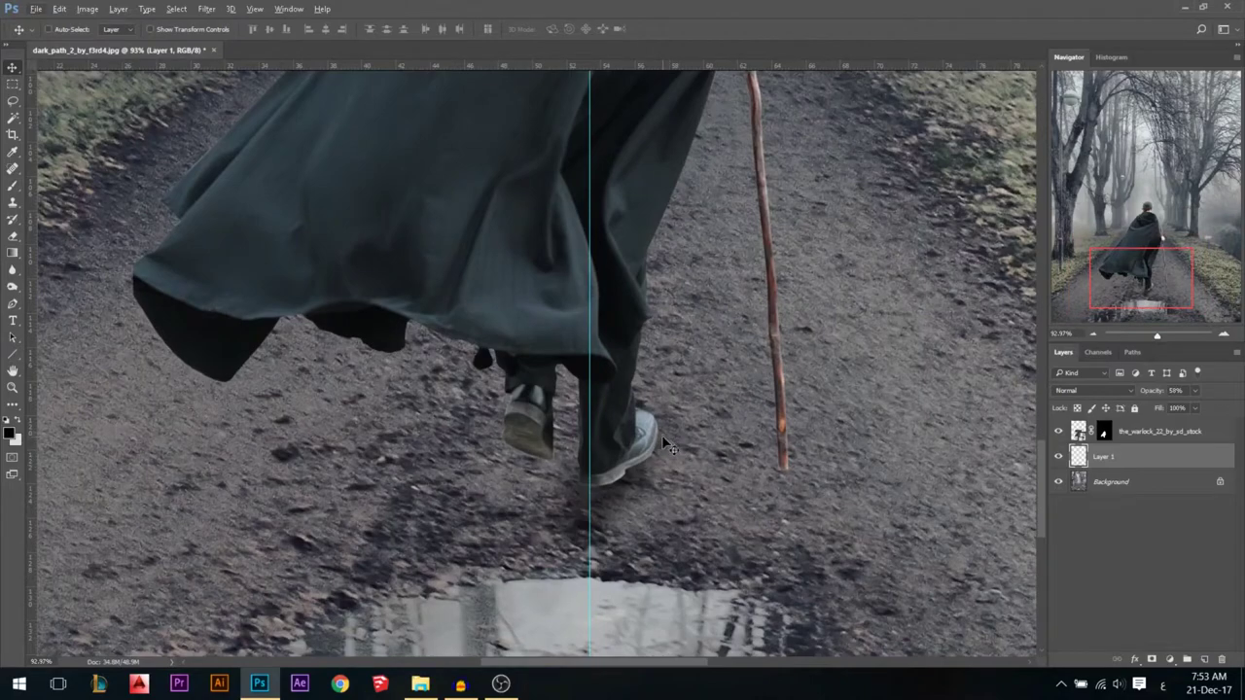
{"action": "left_click", "coordinate": [13, 236]}
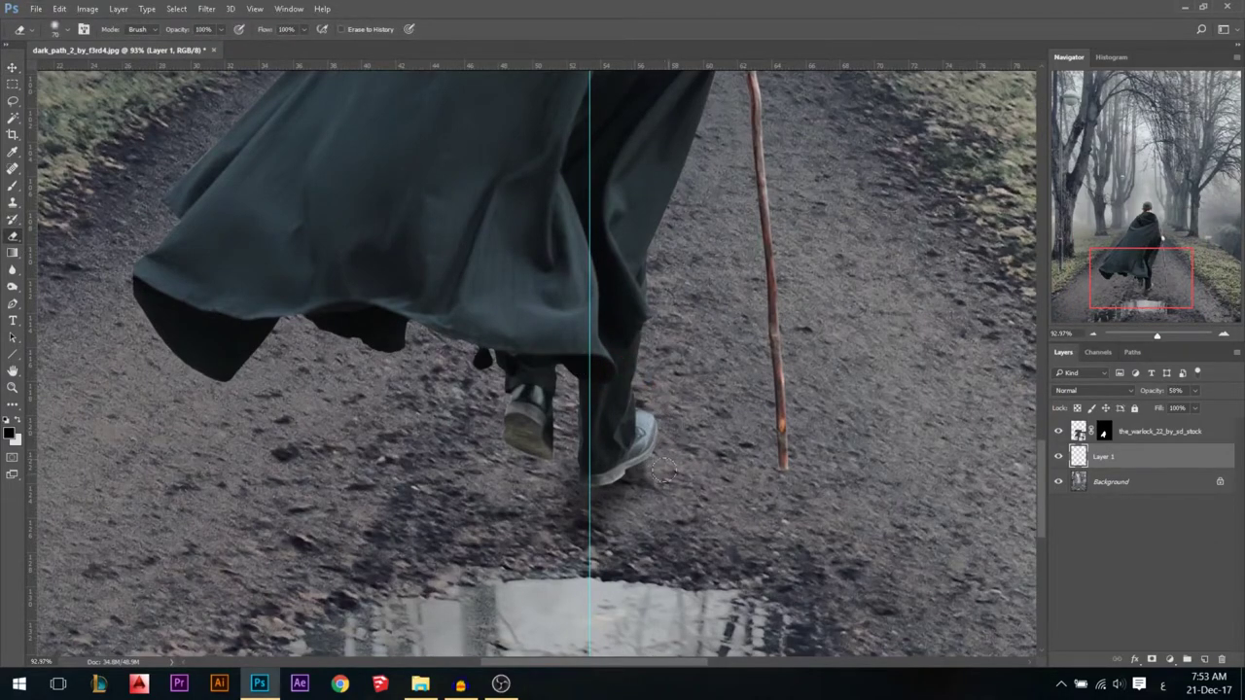
{"action": "type", "text": "67"}
{"action": "left_click", "coordinate": [13, 67]}
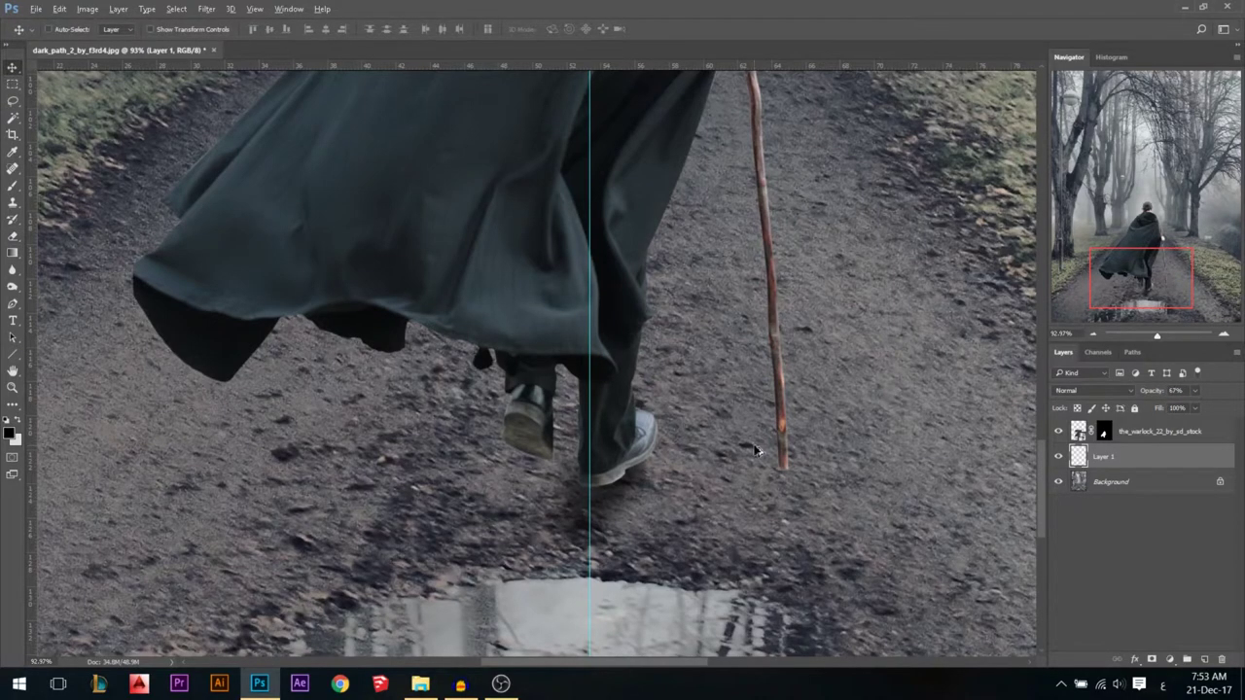
- Duplicate the shoe shadow beneath the raised foot and flip the copy horizontally
{"action": "scroll", "coordinate": [408, 307], "scroll_direction": "up", "scroll_amount": 1}
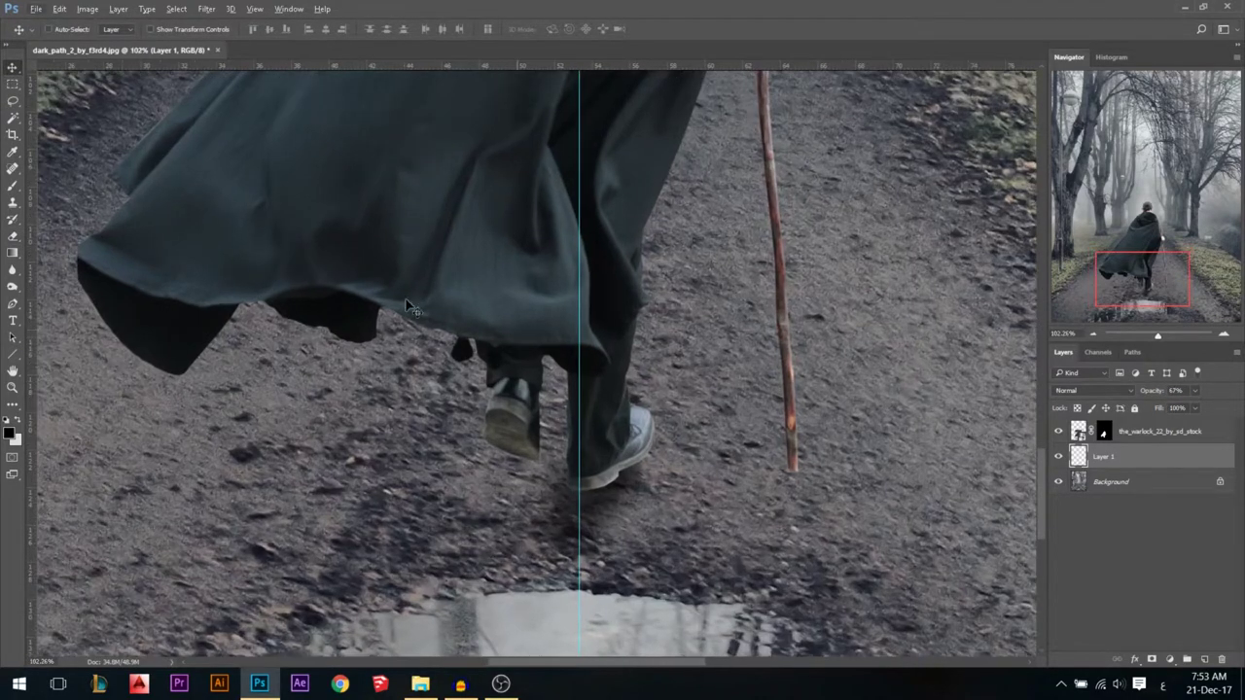
{"action": "left_click", "coordinate": [1204, 659]}
{"action": "key", "text": "ctrl+z"}
{"action": "left_click_drag", "start_coordinate": [613, 503], "coordinate": [523, 504], "text": "alt"}
{"action": "key", "text": "ctrl+t"}
{"action": "right_click", "coordinate": [521, 500]}
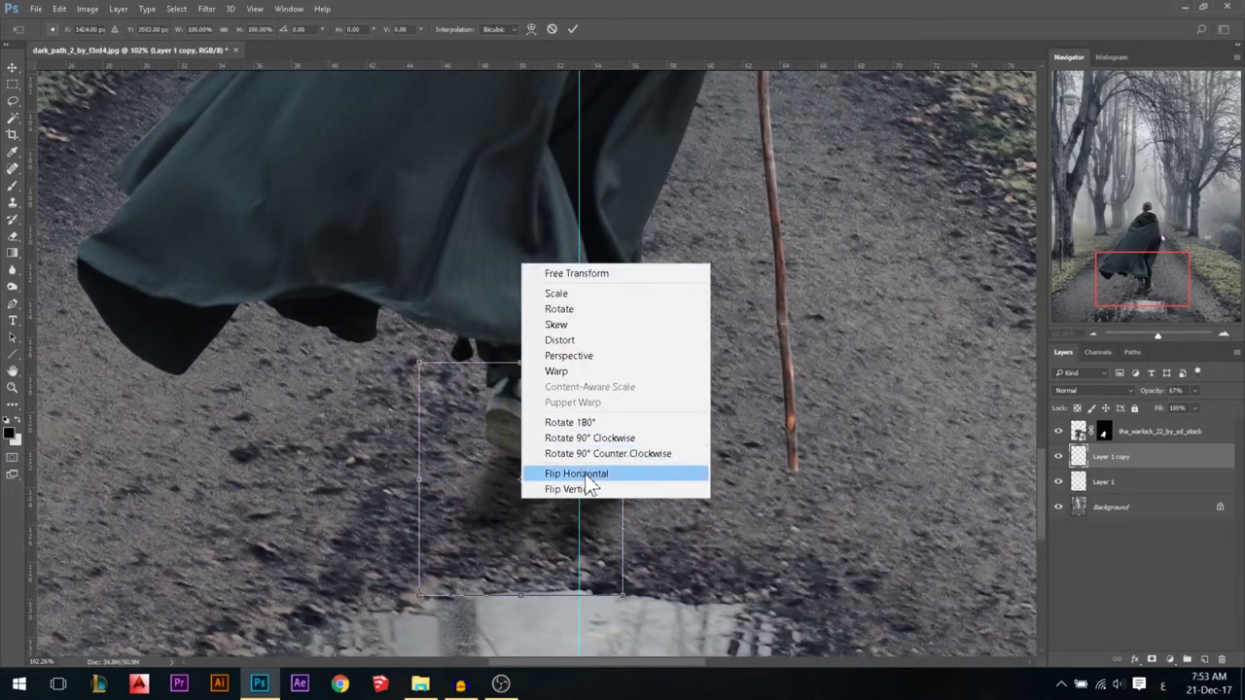
{"action": "left_click", "coordinate": [545, 474]}
- Stretch and skew the flipped shadow copy beneath the raised foot, and lower its opacity to about 26%
{"action": "left_click_drag", "start_coordinate": [518, 596], "coordinate": [445, 650], "text": "ctrl"}
{"action": "left_click_drag", "start_coordinate": [528, 365], "coordinate": [580, 398], "text": "ctrl"}
{"action": "left_click_drag", "start_coordinate": [547, 518], "coordinate": [531, 514]}
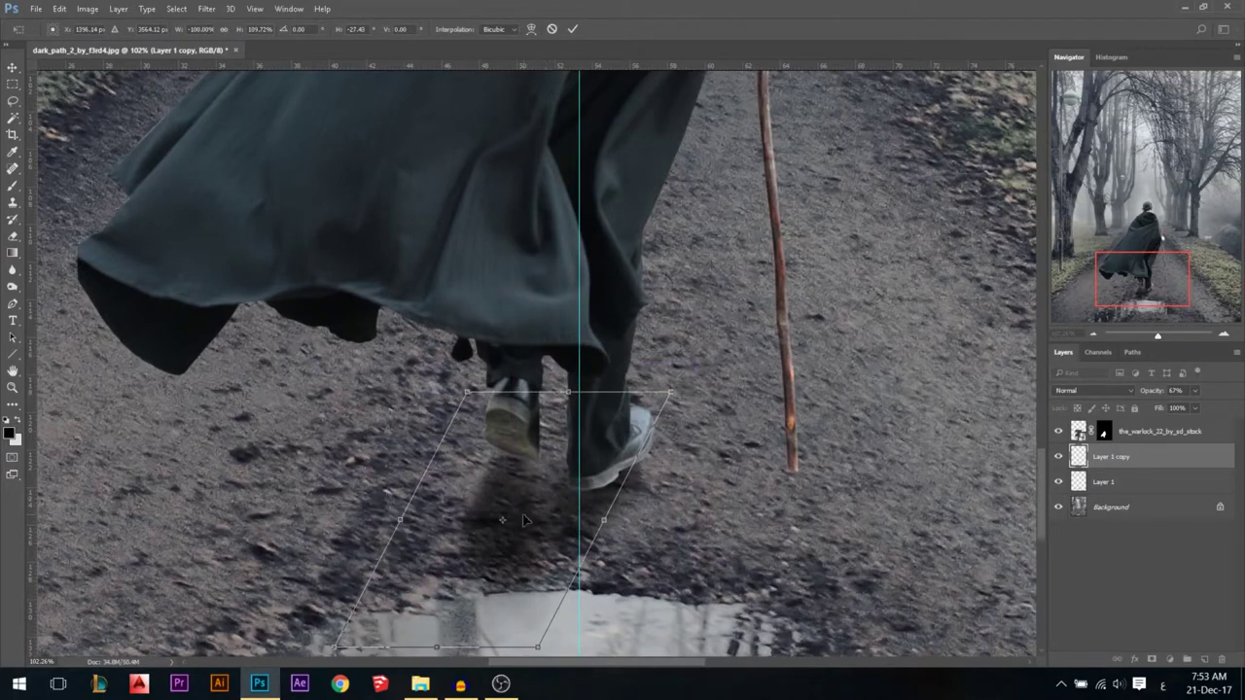
{"action": "left_click", "coordinate": [572, 29]}
{"action": "left_click_drag", "start_coordinate": [1153, 391], "coordinate": [1170, 392]}
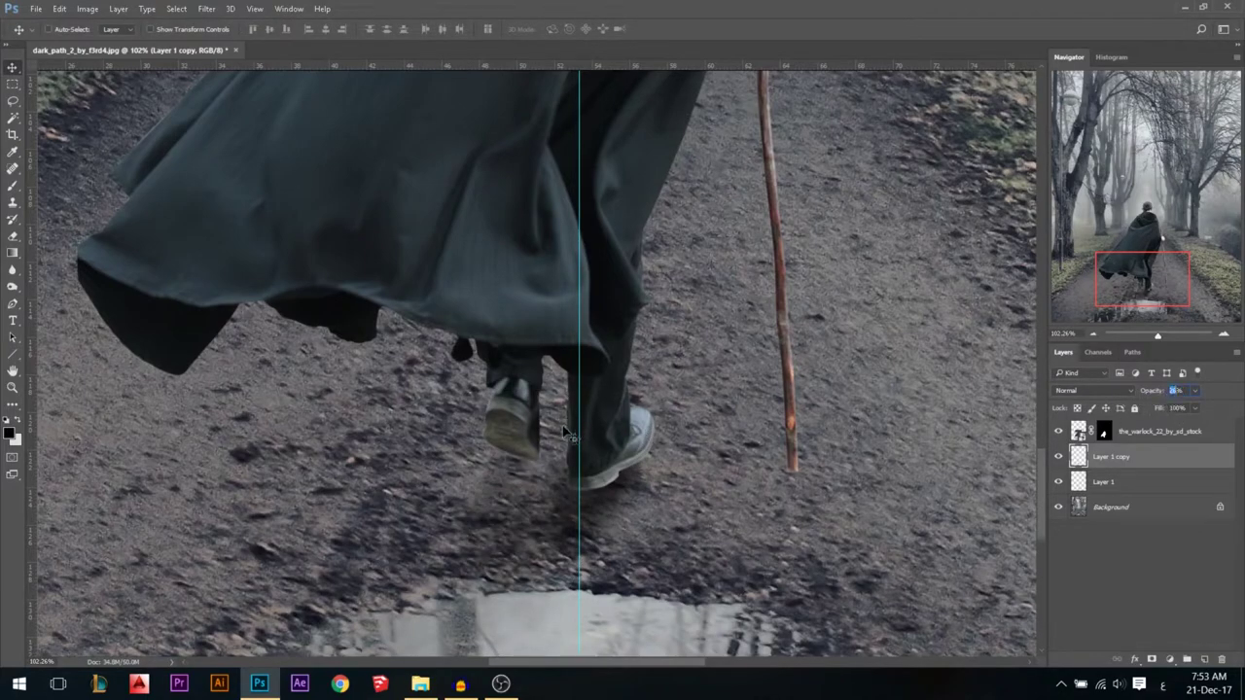
- Add a new layer above the shadow layers and paint a thin contact shadow along the planted shoe's sole with a small black brush
{"action": "left_click", "coordinate": [1204, 660]}
{"action": "left_click", "coordinate": [13, 185]}
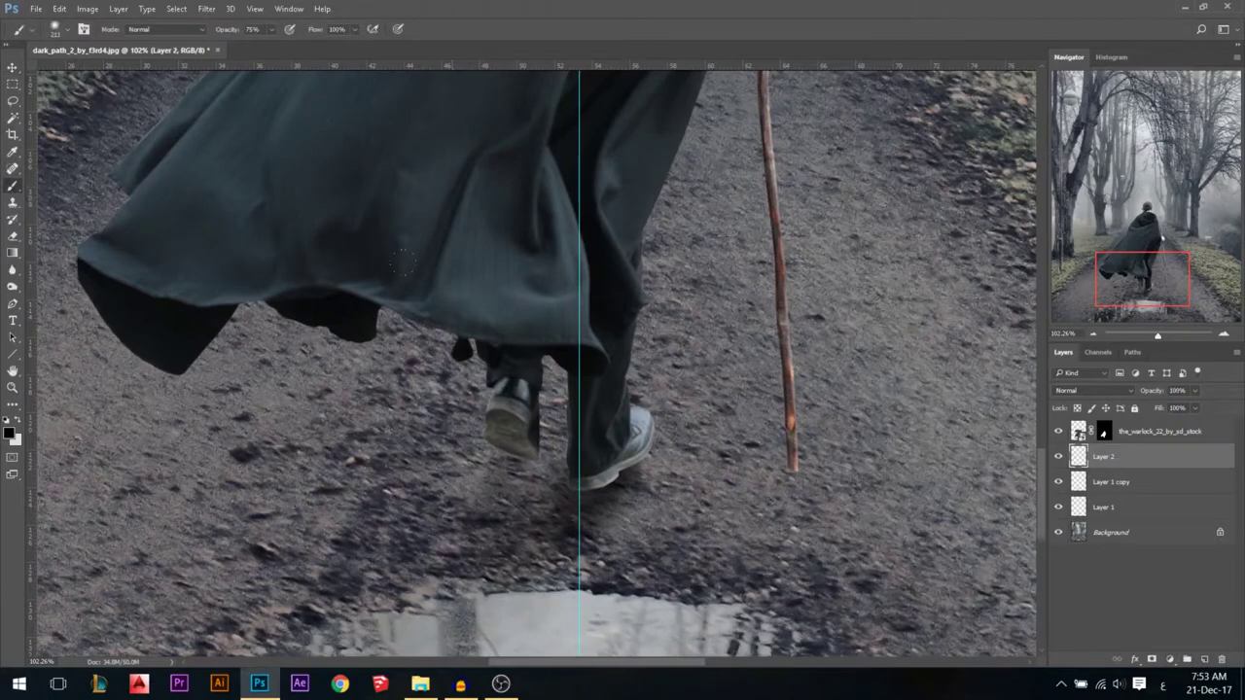
{"action": "right_click", "coordinate": [465, 314]}
{"action": "left_click_drag", "start_coordinate": [400, 431], "coordinate": [335, 416]}
{"action": "left_click_drag", "start_coordinate": [630, 463], "coordinate": [623, 463]}
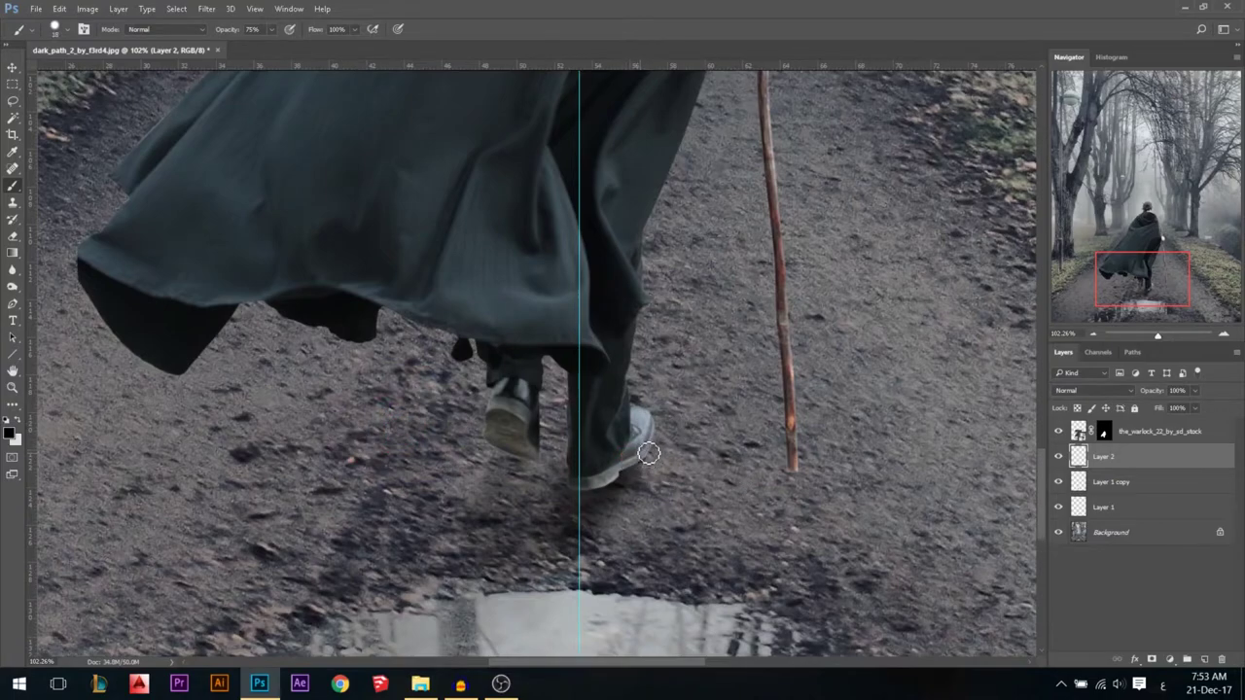
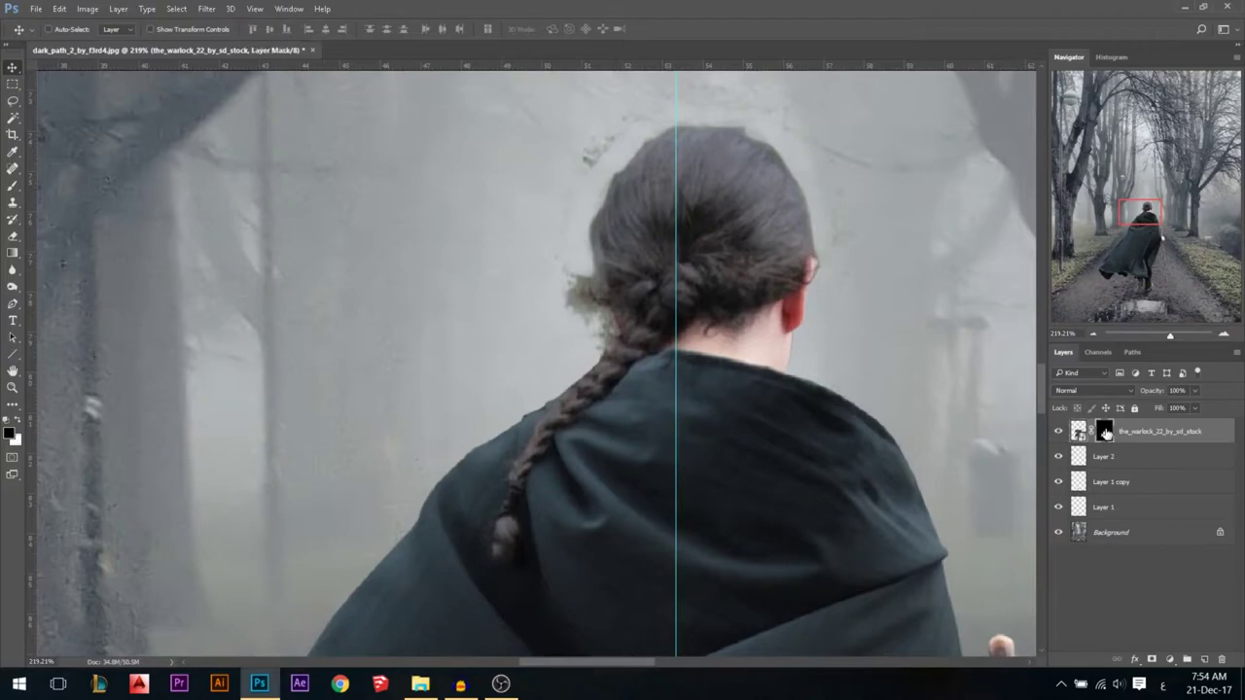
- Paint black at 100% brush opacity on the warlock's layer mask to remove leftover background fragments around his head and hair
{"action": "left_click", "coordinate": [13, 184]}
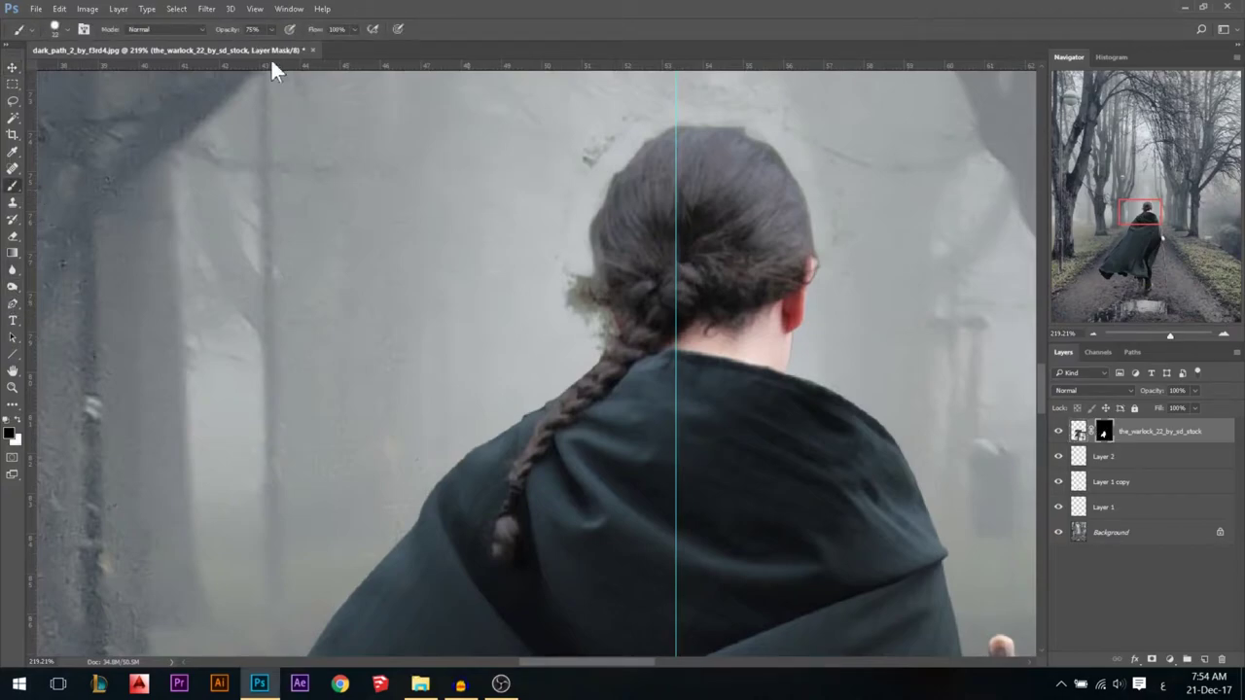
{"action": "mouse_move", "coordinate": [555, 252]}
{"action": "left_mouse_down"}
{"action": "mouse_move", "coordinate": [590, 121]}
{"action": "mouse_move", "coordinate": [547, 175]}
{"action": "mouse_move", "coordinate": [644, 97]}
{"action": "left_mouse_up"}
{"action": "scroll", "coordinate": [784, 117], "scroll_direction": "up", "scroll_amount": 1, "text": "alt"}
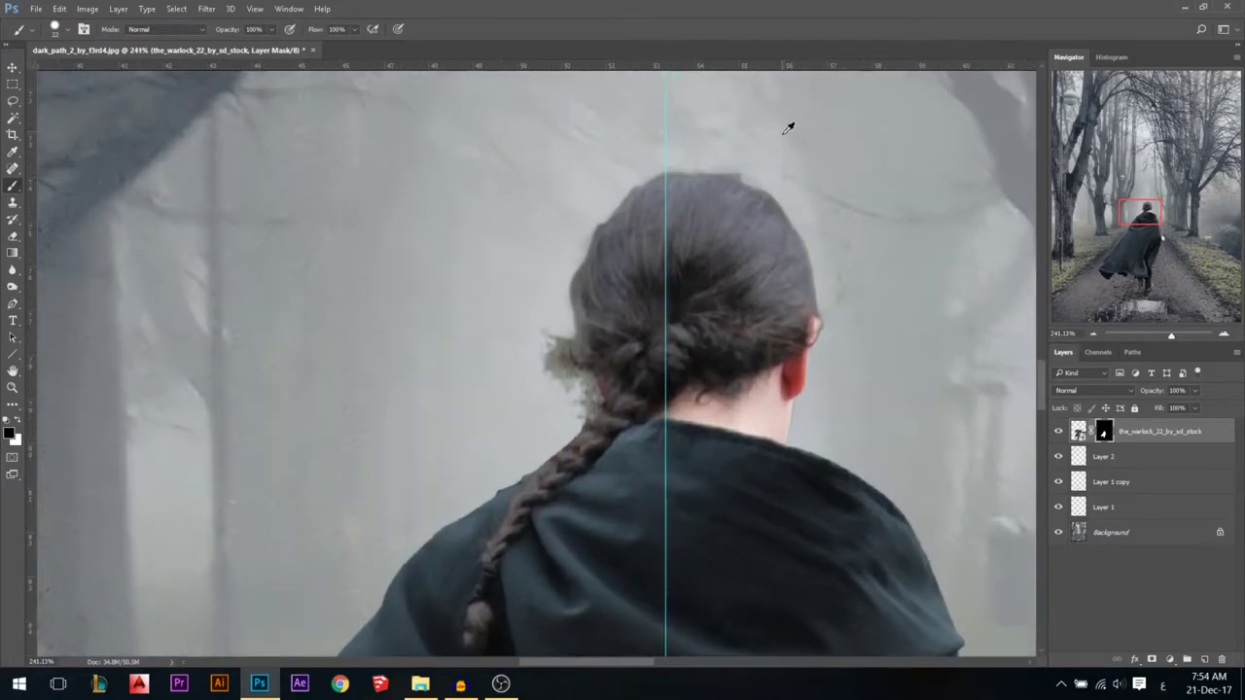
{"action": "mouse_move", "coordinate": [521, 398]}
{"action": "left_mouse_down"}
{"action": "mouse_move", "coordinate": [570, 395]}
{"action": "mouse_move", "coordinate": [559, 403]}
{"action": "left_mouse_up"}
{"action": "right_click", "coordinate": [589, 398], "text": "alt"}
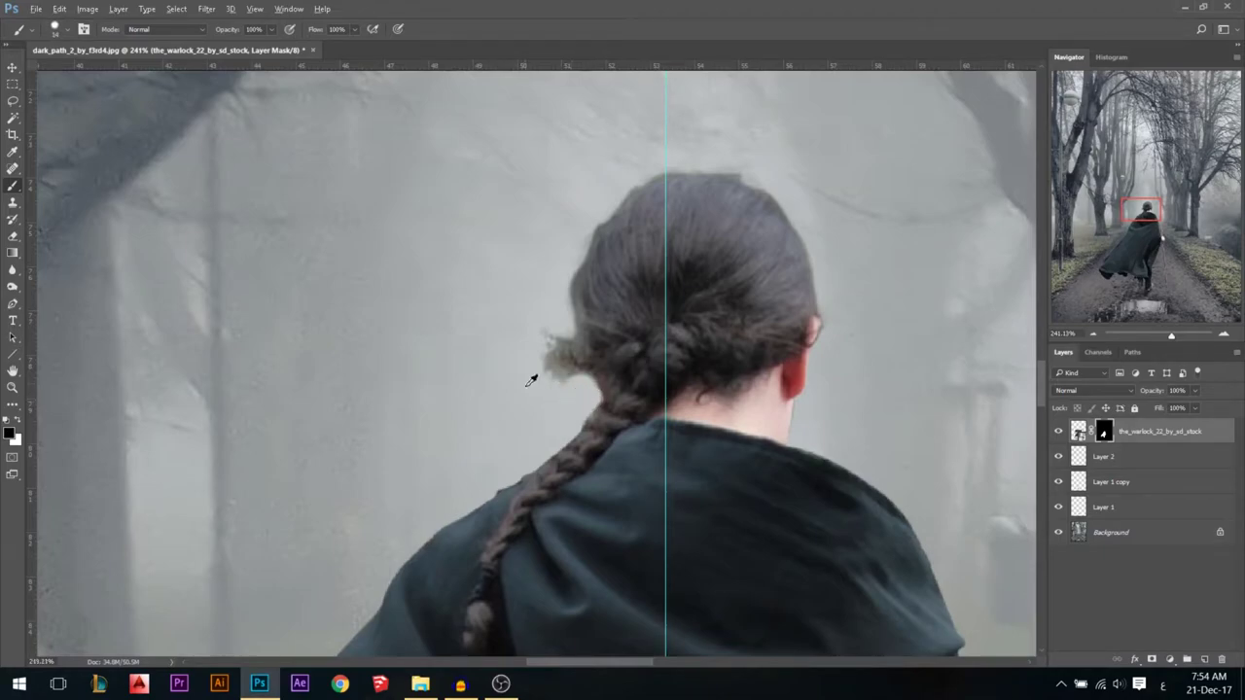
{"action": "scroll", "coordinate": [531, 379], "scroll_direction": "down", "scroll_amount": 10, "text": "alt"}
{"action": "key", "text": "v"}
{"action": "scroll", "coordinate": [623, 292], "scroll_direction": "down", "scroll_amount": 1, "text": "alt"}
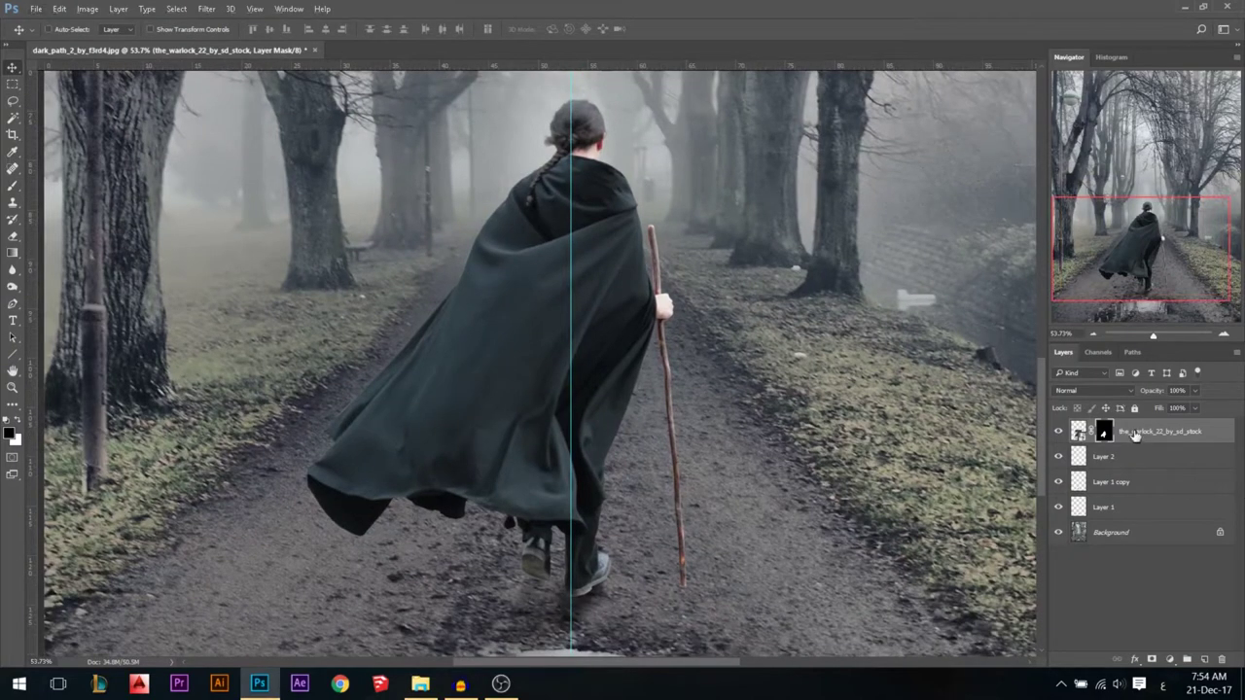
- Duplicate the warlock layer beneath the original, rasterize the copy and apply its layer mask
{"action": "left_click_drag", "start_coordinate": [1133, 434], "coordinate": [1127, 460], "text": "alt"}
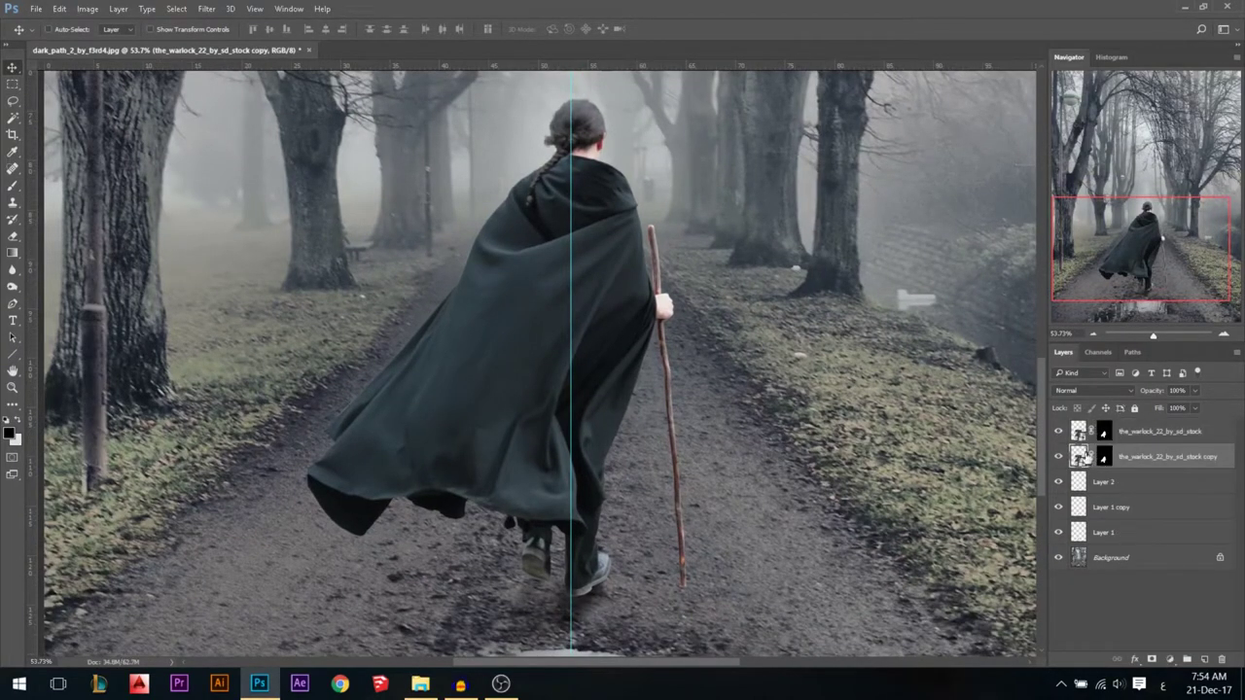
{"action": "right_click", "coordinate": [1138, 457]}
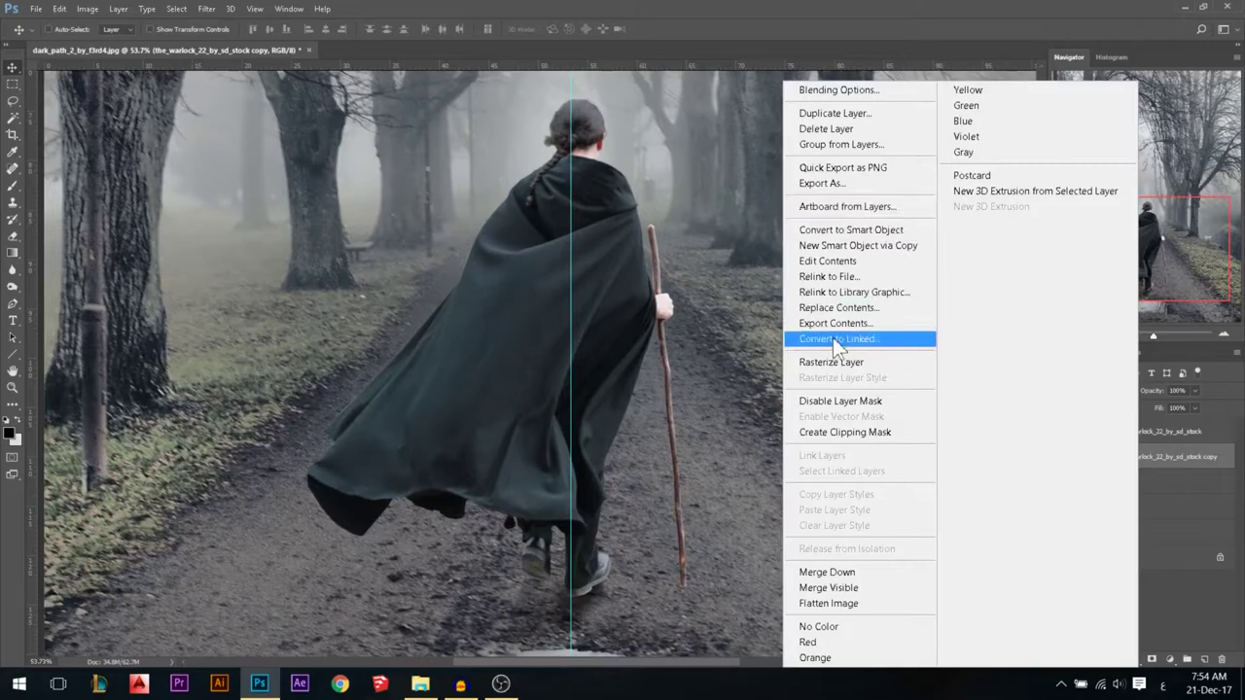
{"action": "left_click", "coordinate": [831, 363]}
{"action": "right_click", "coordinate": [1110, 462]}
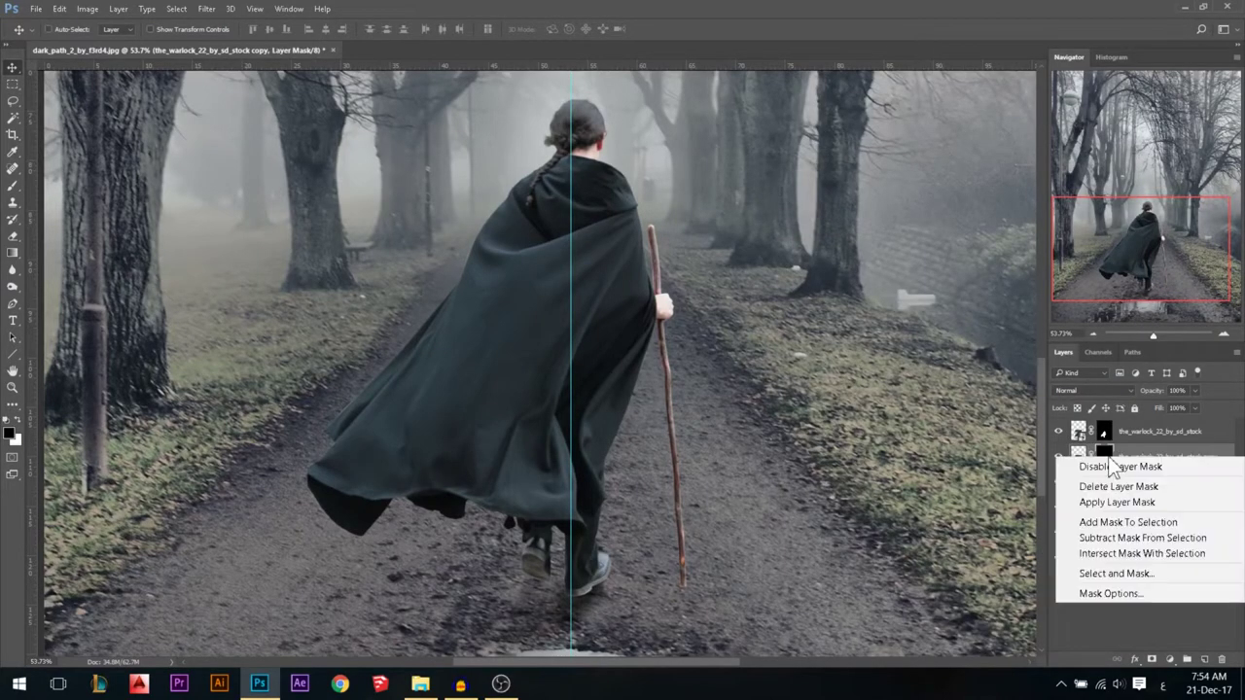
{"action": "left_click", "coordinate": [1097, 498]}
- Flip the warlock copy vertically at about 95% height and place it below his feet as a puddle reflection
{"action": "scroll", "coordinate": [495, 128], "scroll_direction": "down", "scroll_amount": 5}
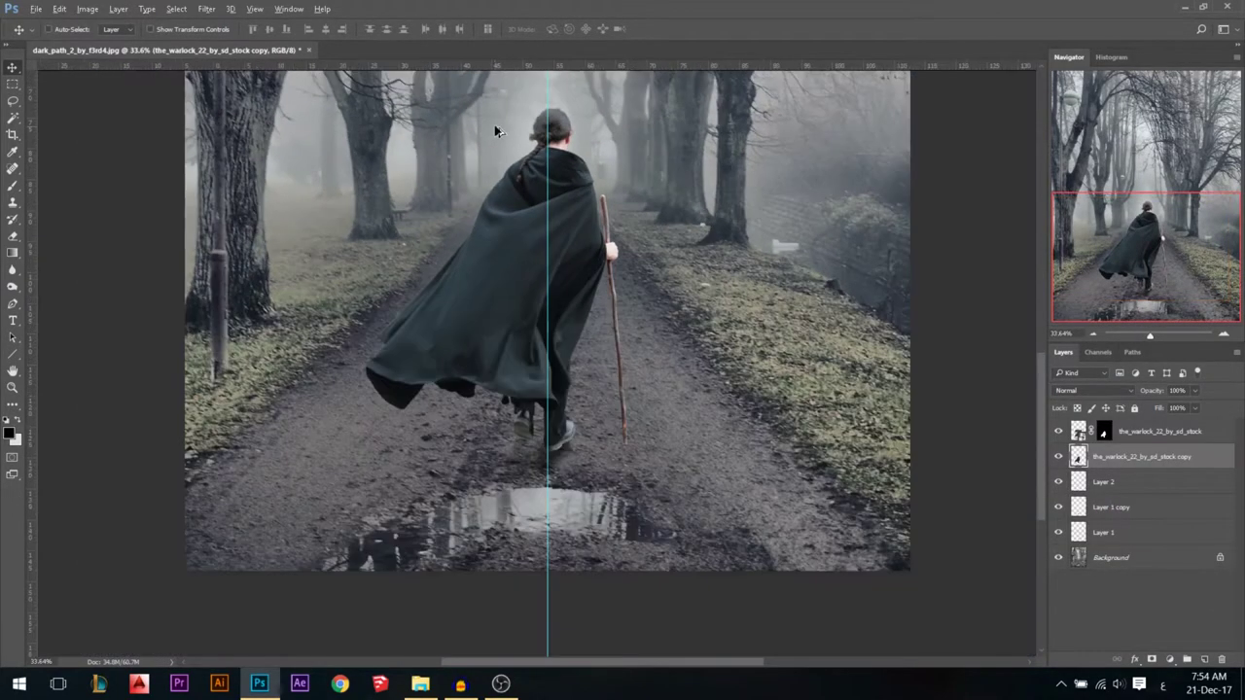
{"action": "scroll", "coordinate": [642, 401], "scroll_direction": "up", "scroll_amount": 2}
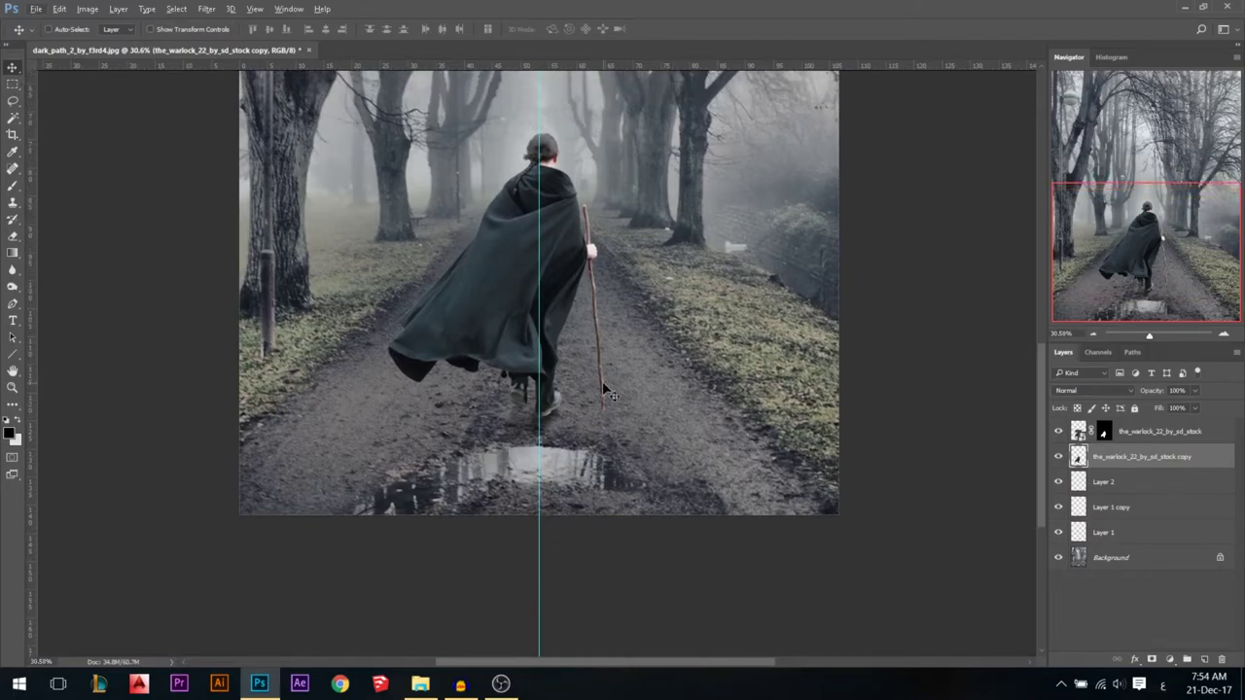
{"action": "key", "text": "ctrl"}
{"action": "key", "text": "ctrl+t"}
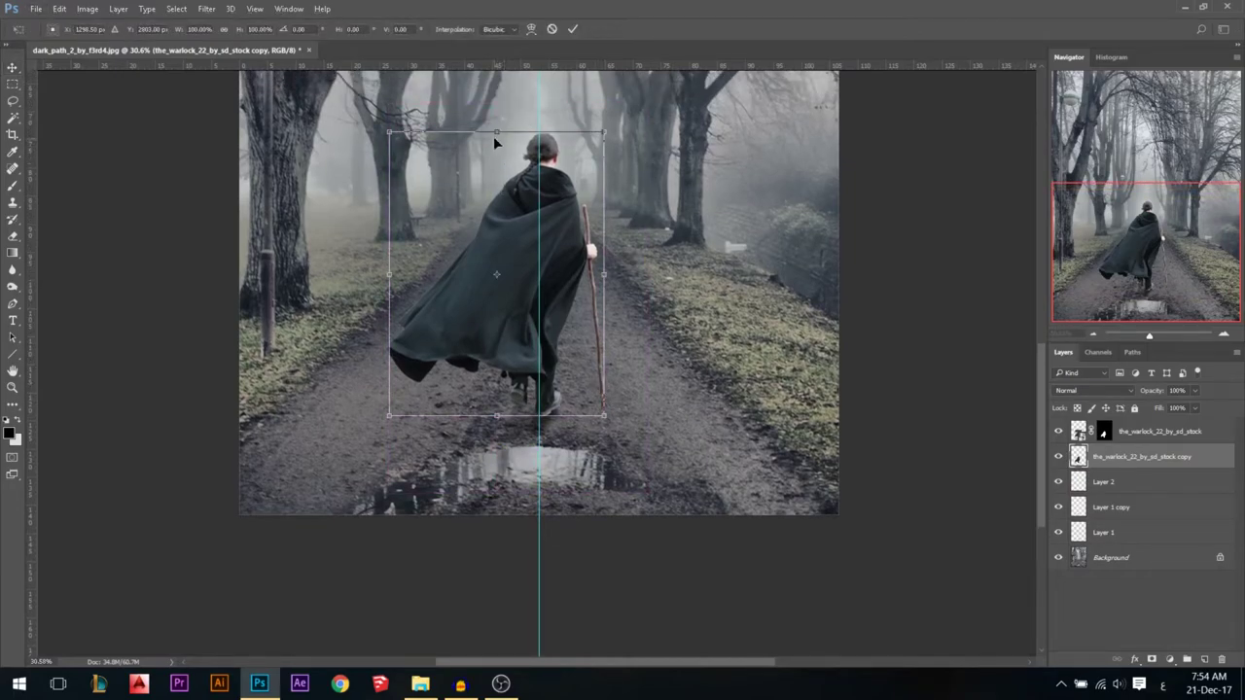
{"action": "left_click_drag", "start_coordinate": [495, 131], "coordinate": [492, 630]}
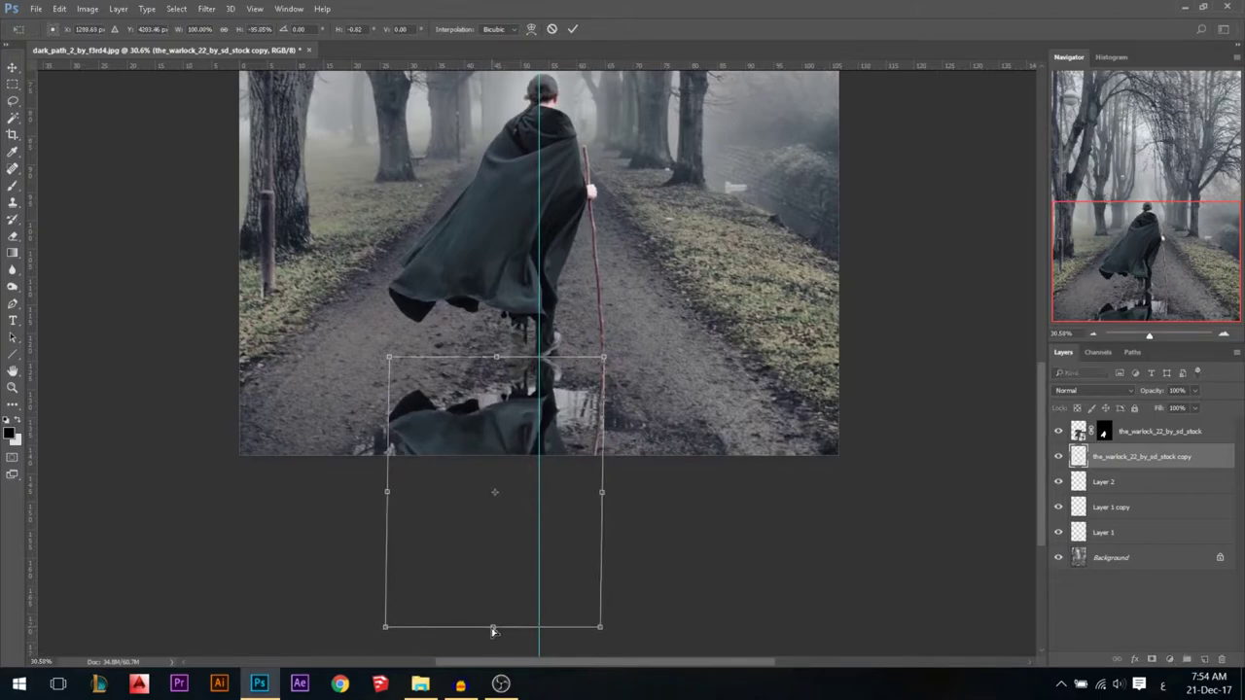
{"action": "key", "text": "Return"}
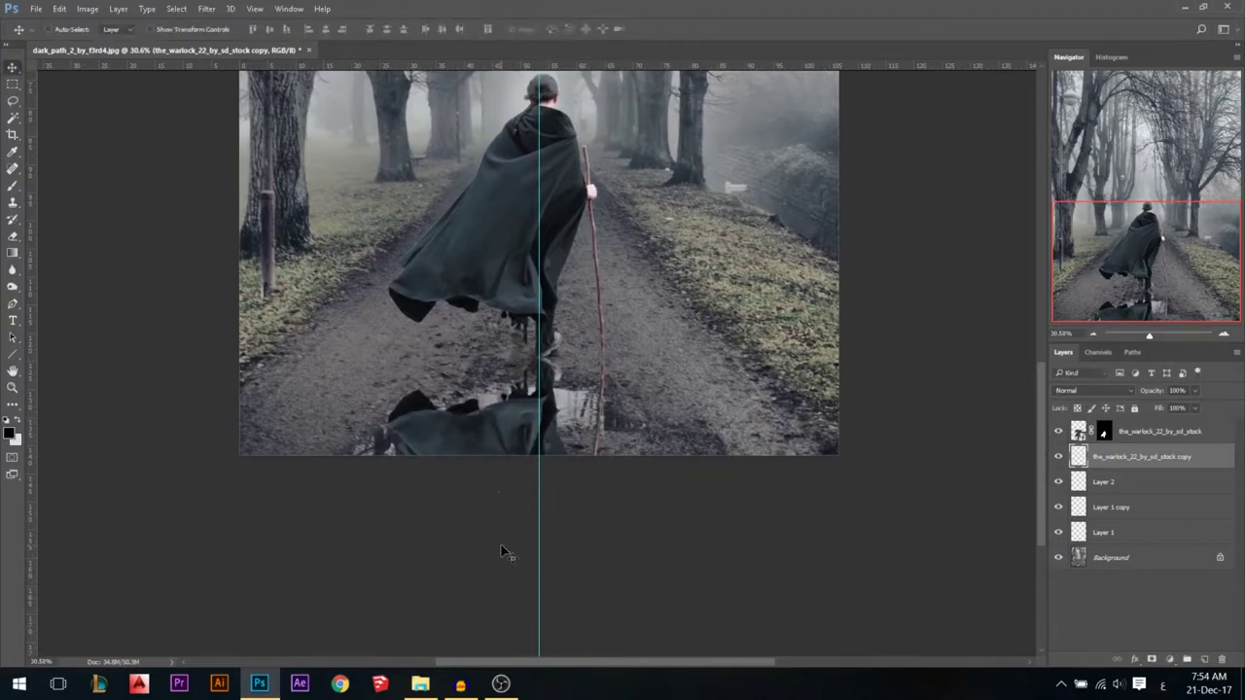
- Duplicate the reflection layer, hide the layer it was copied from, and fill the new copy's silhouette with black
{"action": "key", "text": "ctrl+j"}
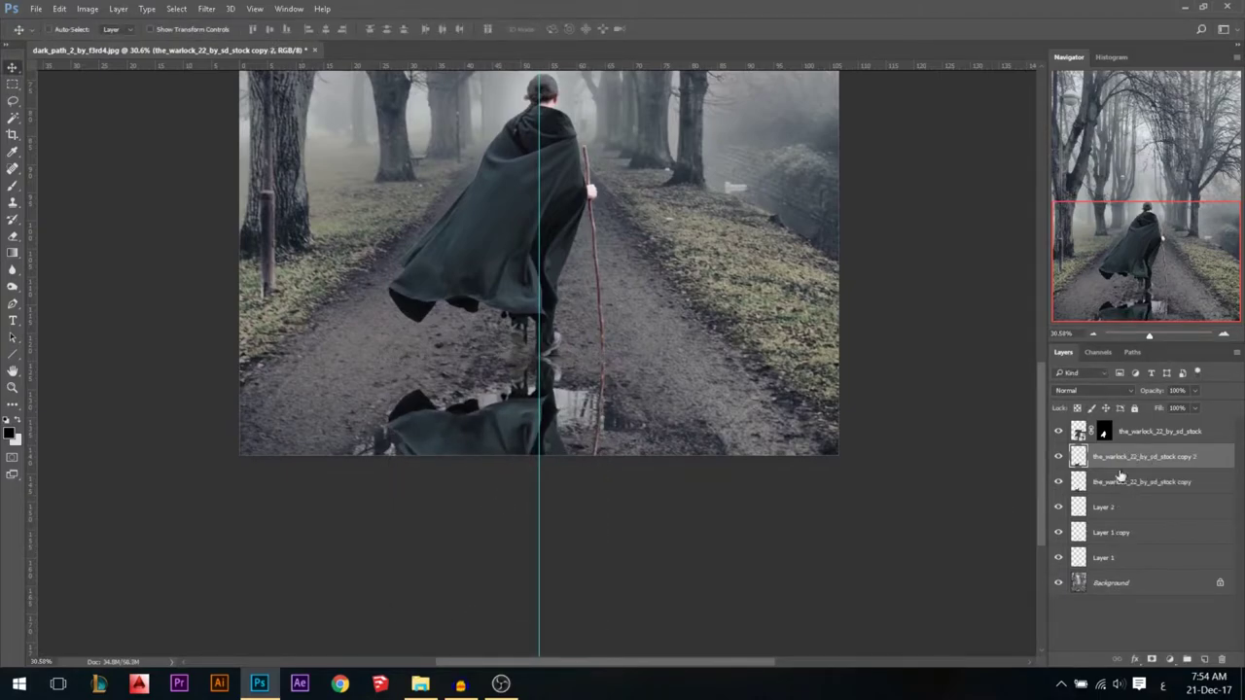
{"action": "left_click", "coordinate": [1088, 463], "text": "ctrl"}
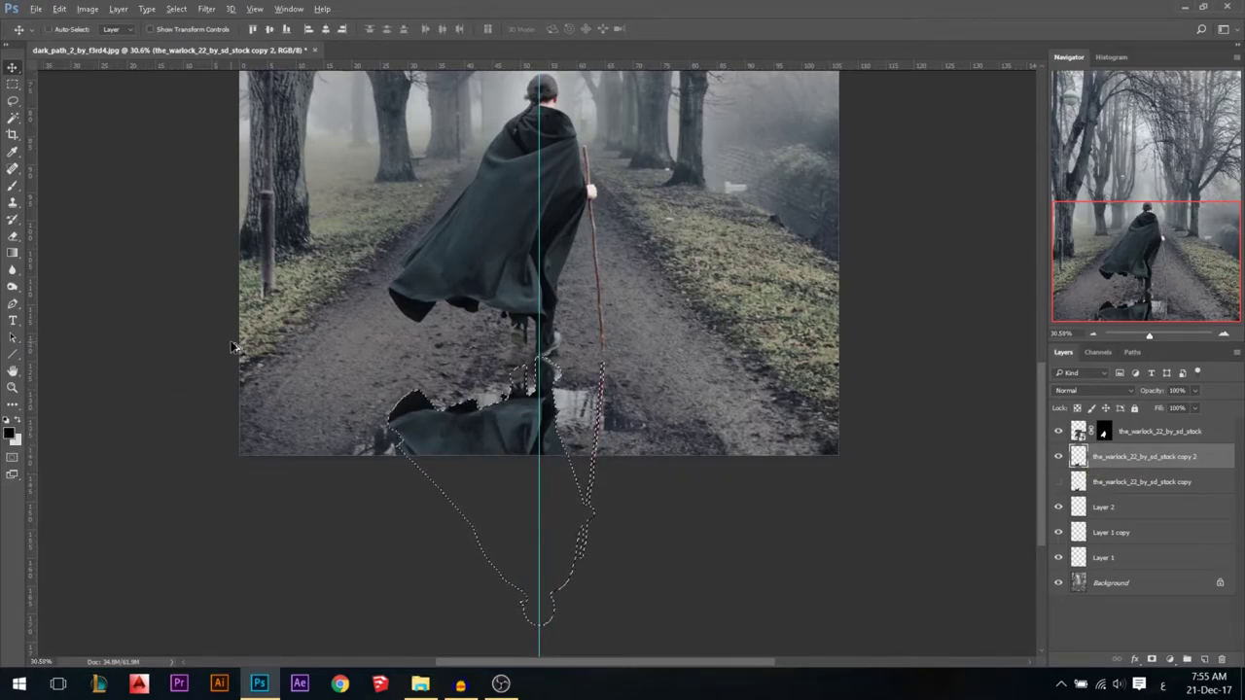
{"action": "key", "text": "alt+BackSpace"}
{"action": "key", "text": "ctrl+d"}
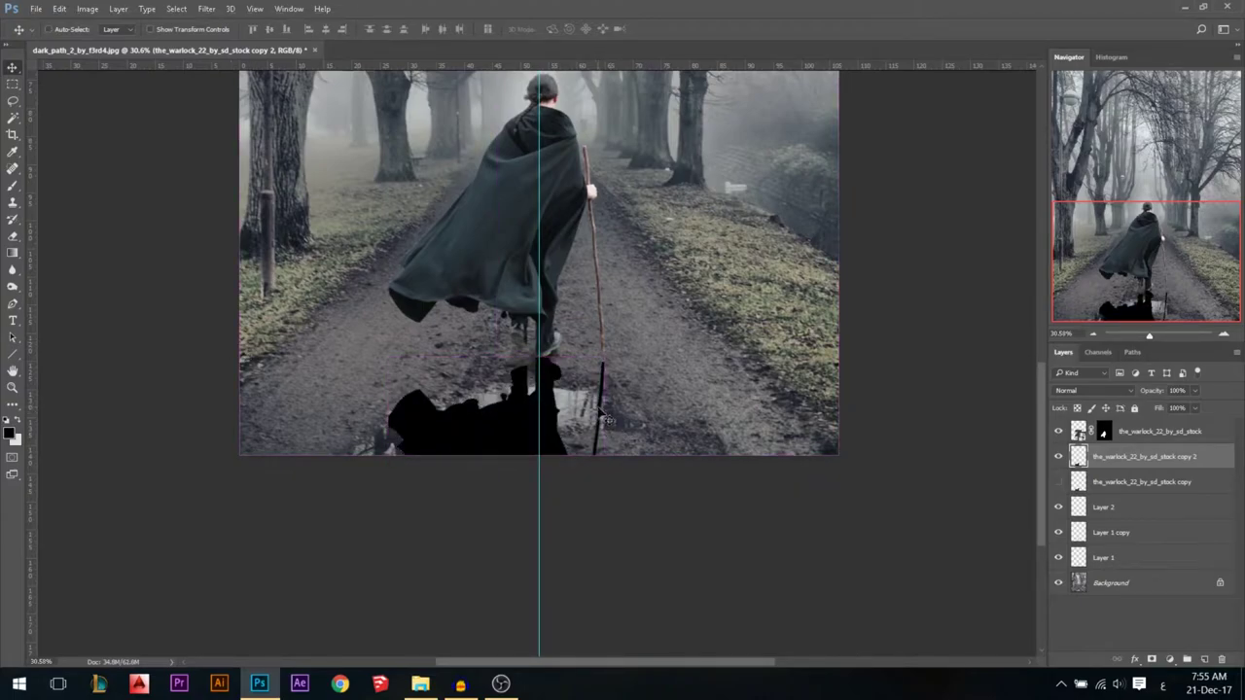
- Lasso the staff in the black silhouette, move it up to meet the real staff's tip, and stretch its lower end past the canvas edge
{"action": "scroll", "coordinate": [605, 418], "scroll_direction": "up", "scroll_amount": 5}
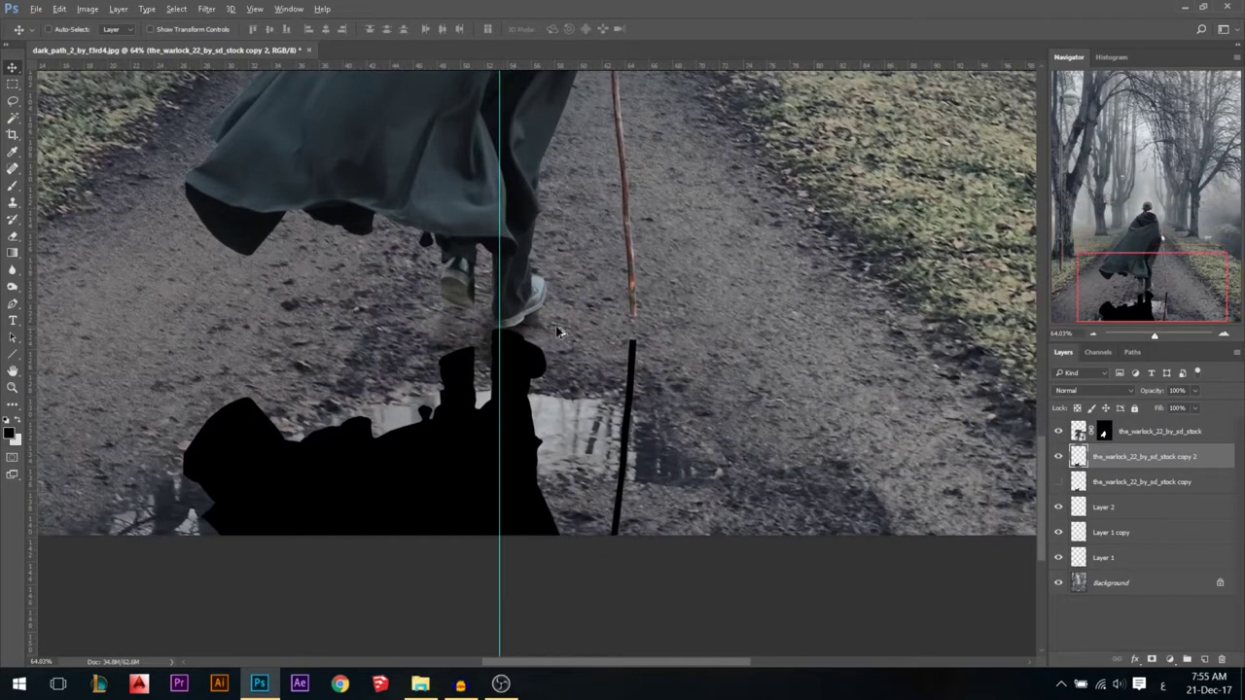
{"action": "left_click", "coordinate": [13, 100]}
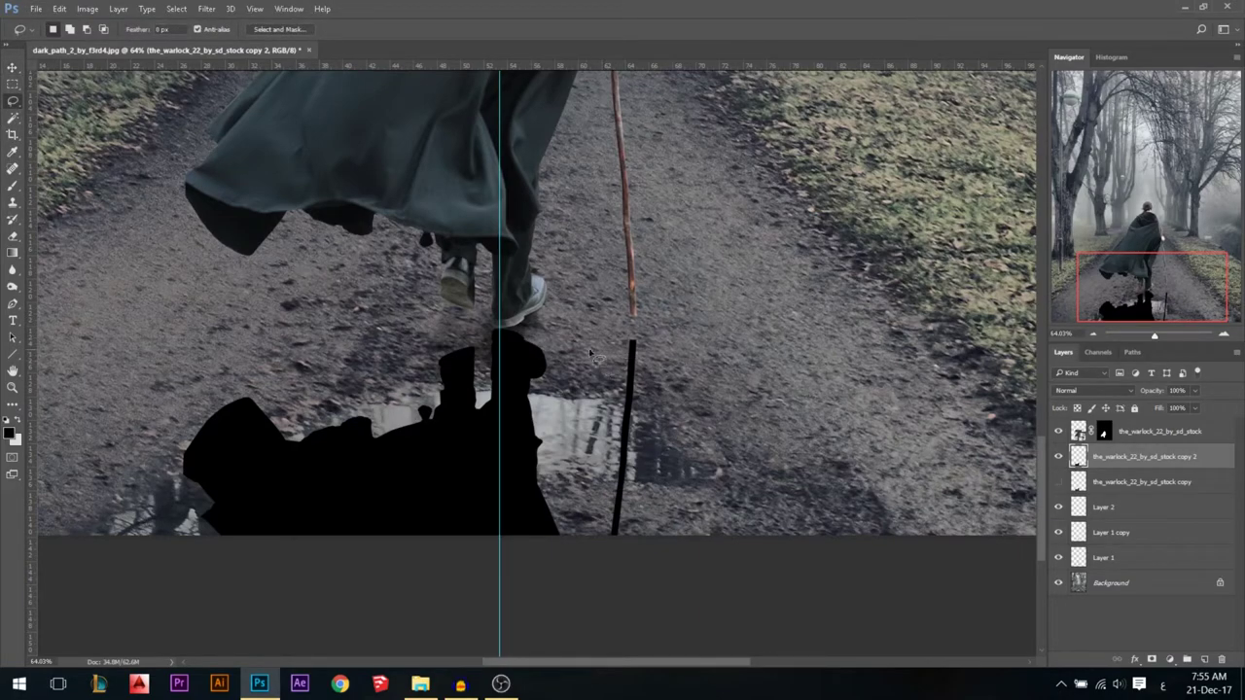
{"action": "mouse_move", "coordinate": [635, 334]}
{"action": "left_mouse_down"}
{"action": "mouse_move", "coordinate": [595, 467]}
{"action": "mouse_move", "coordinate": [609, 547]}
{"action": "mouse_move", "coordinate": [636, 551]}
{"action": "mouse_move", "coordinate": [666, 321]}
{"action": "left_mouse_up"}
{"action": "left_click", "coordinate": [13, 66]}
{"action": "left_click_drag", "start_coordinate": [634, 411], "coordinate": [632, 379]}
{"action": "key", "text": "ctrl+t"}
{"action": "left_click_drag", "start_coordinate": [624, 512], "coordinate": [612, 538]}
{"action": "key", "text": "Return"}
{"action": "key", "text": "ctrl+d"}
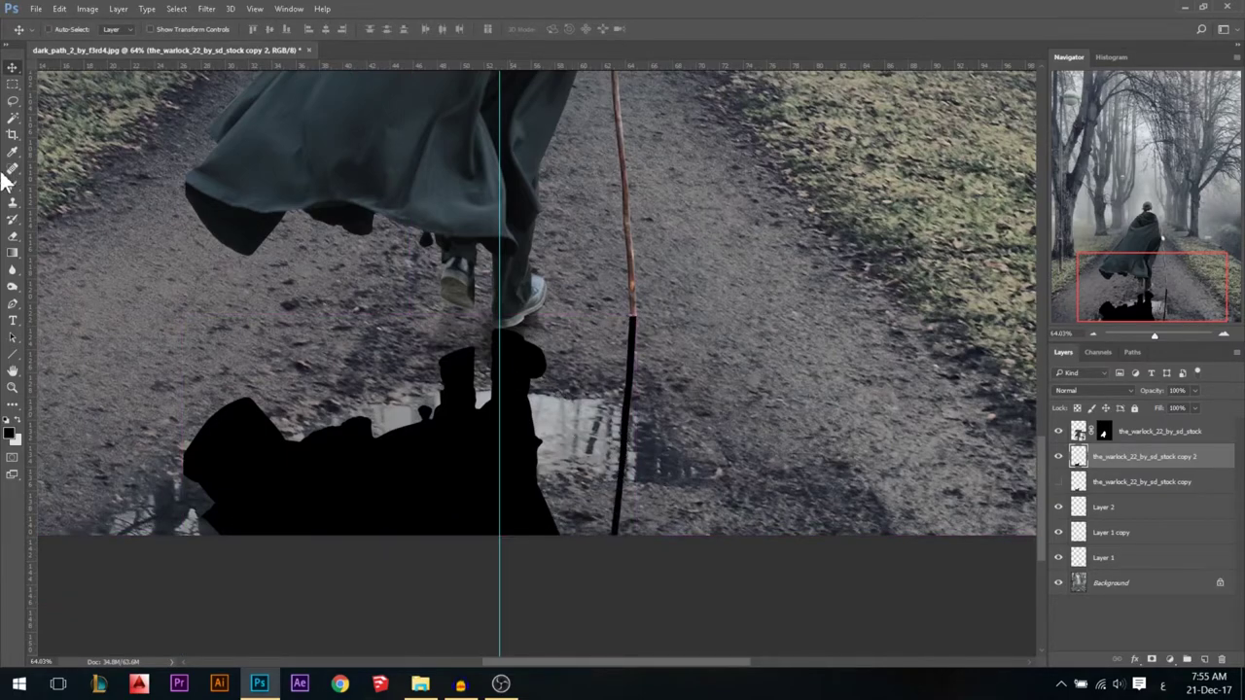
{"action": "left_click", "coordinate": [13, 100]}
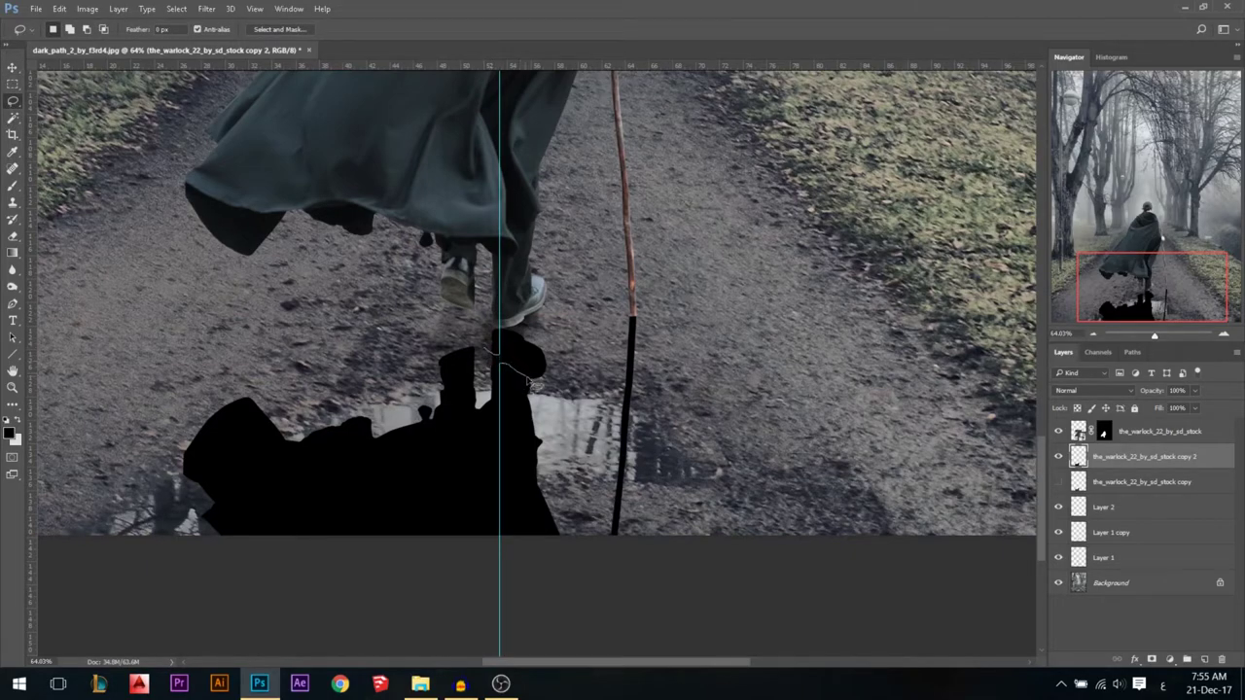
{"action": "left_click_drag", "start_coordinate": [532, 383], "coordinate": [531, 378]}
{"action": "key", "text": "ctrl+d"}
- Remove the vertical guide, then lasso the black silhouette's right shoe and transform it up to meet the warlock's real shoe
{"action": "left_click", "coordinate": [13, 67]}
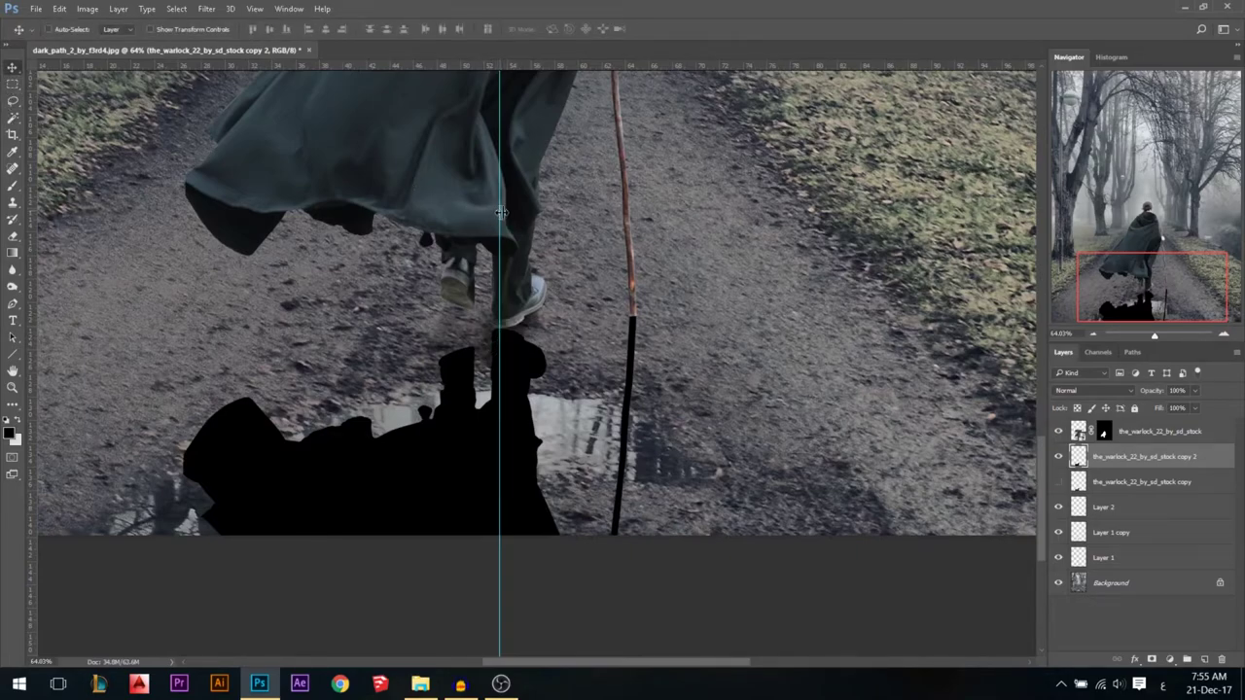
{"action": "left_click_drag", "start_coordinate": [499, 212], "coordinate": [29, 150]}
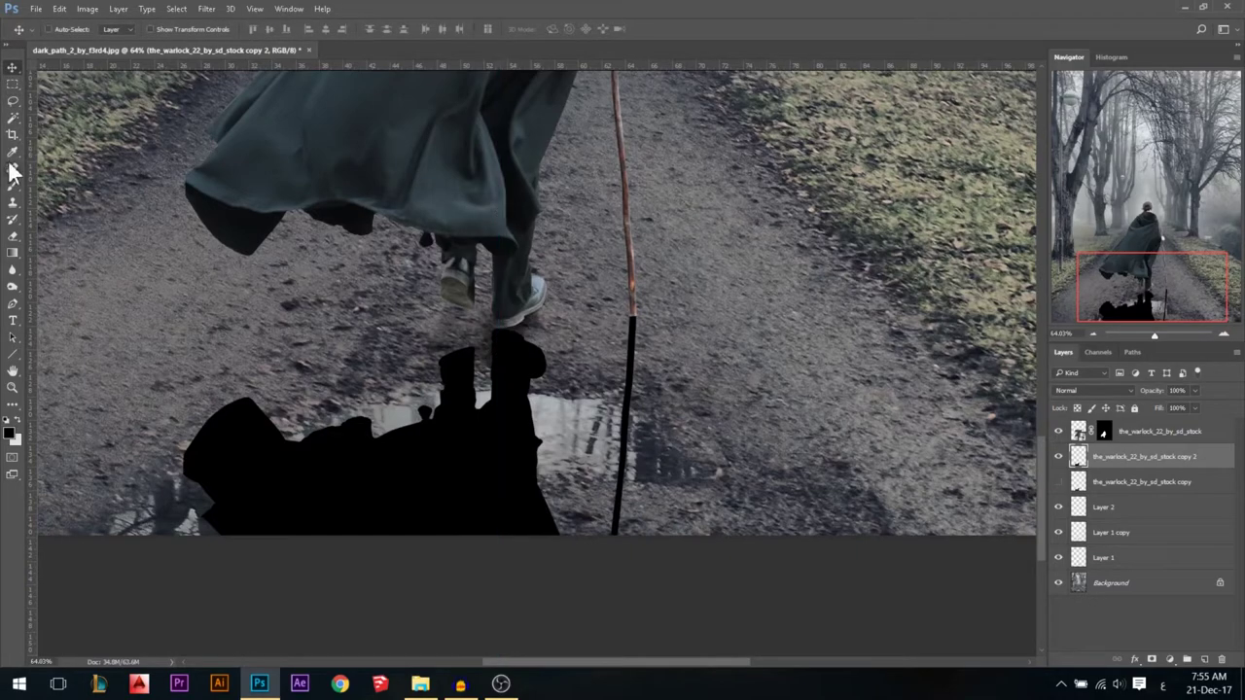
{"action": "left_click", "coordinate": [13, 103]}
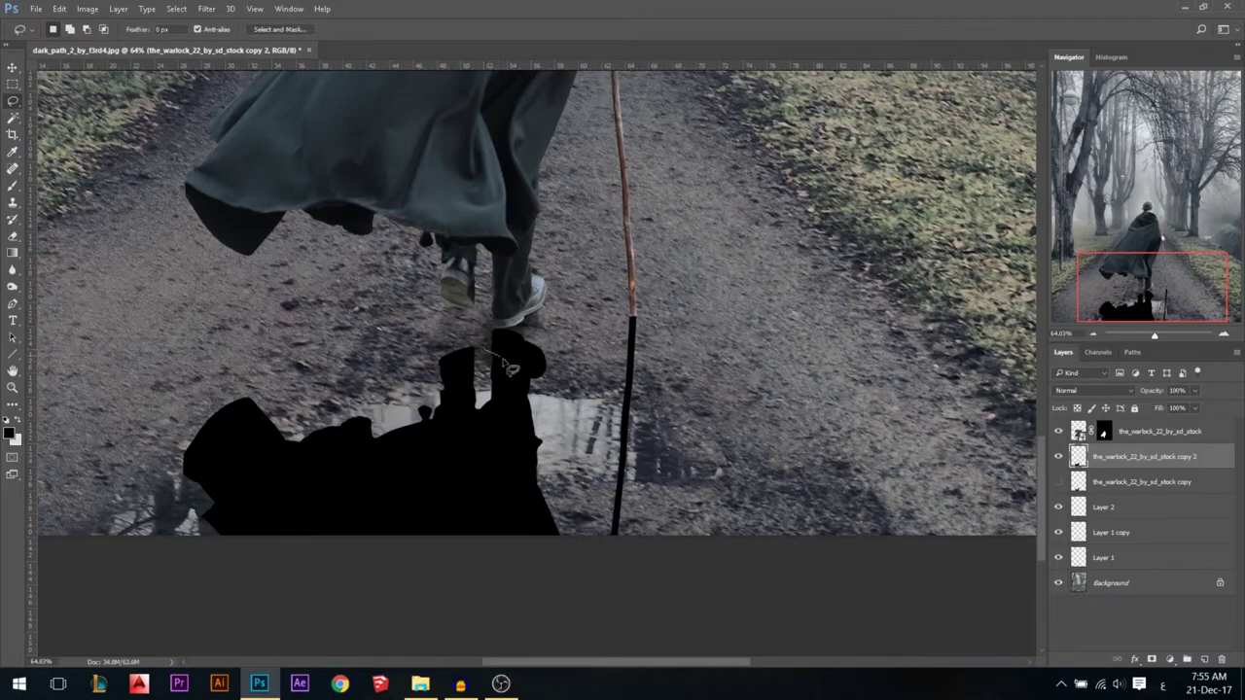
{"action": "mouse_move", "coordinate": [534, 386]}
{"action": "left_mouse_down"}
{"action": "mouse_move", "coordinate": [564, 389]}
{"action": "mouse_move", "coordinate": [569, 339]}
{"action": "mouse_move", "coordinate": [492, 311]}
{"action": "mouse_move", "coordinate": [494, 329]}
{"action": "left_mouse_up"}
{"action": "key", "text": "ctrl+t"}
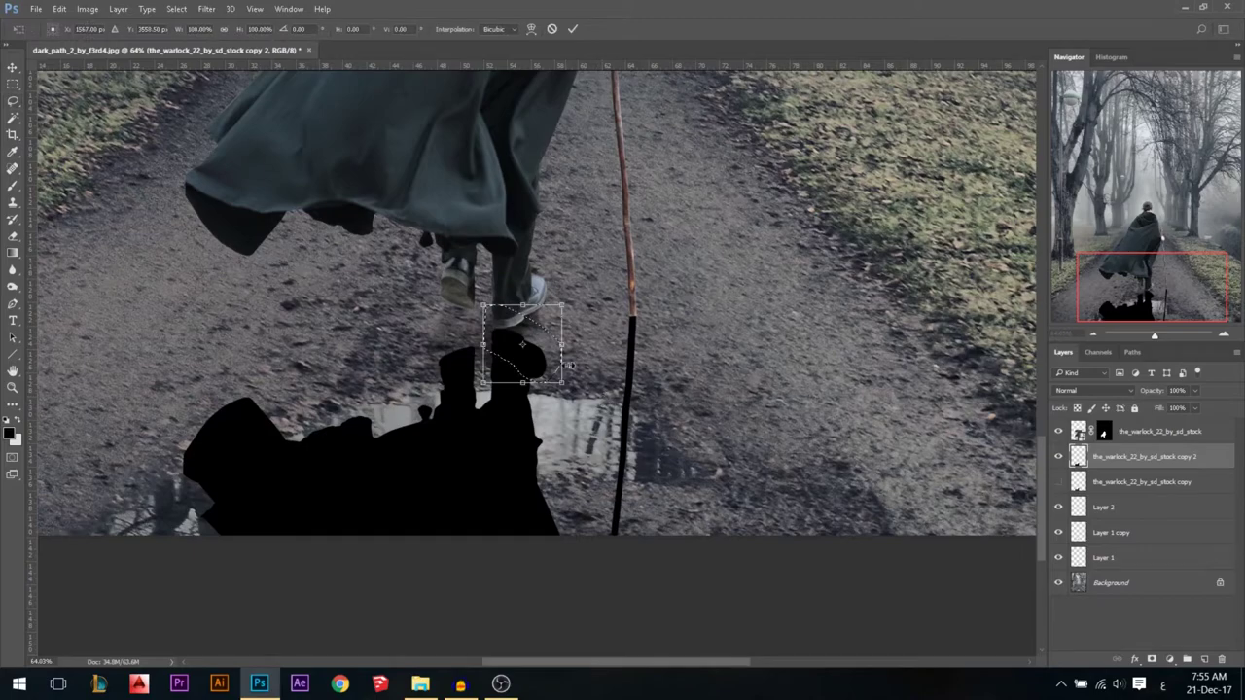
{"action": "left_click_drag", "start_coordinate": [565, 334], "coordinate": [567, 282]}
{"action": "key", "text": "Return"}
- Lasso the gap between the moved black shoe and the silhouette's leg, fill it with black and deselect
{"action": "scroll", "coordinate": [567, 282], "scroll_direction": "up", "scroll_amount": 2}
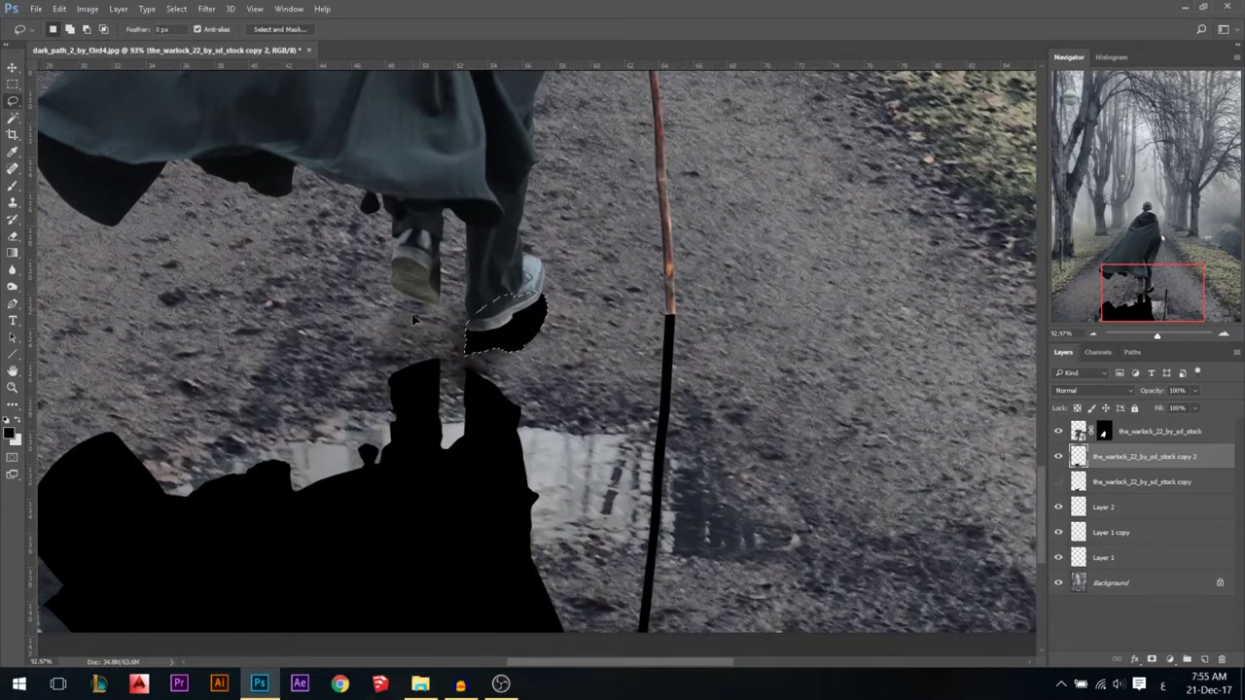
{"action": "mouse_move", "coordinate": [515, 366]}
{"action": "left_mouse_down"}
{"action": "mouse_move", "coordinate": [516, 423]}
{"action": "mouse_move", "coordinate": [497, 423]}
{"action": "mouse_move", "coordinate": [474, 348]}
{"action": "left_mouse_up"}
{"action": "key", "text": "alt+BackSpace"}
{"action": "key", "text": "ctrl+d"}
{"action": "scroll", "coordinate": [580, 363], "scroll_direction": "down", "scroll_amount": 5}
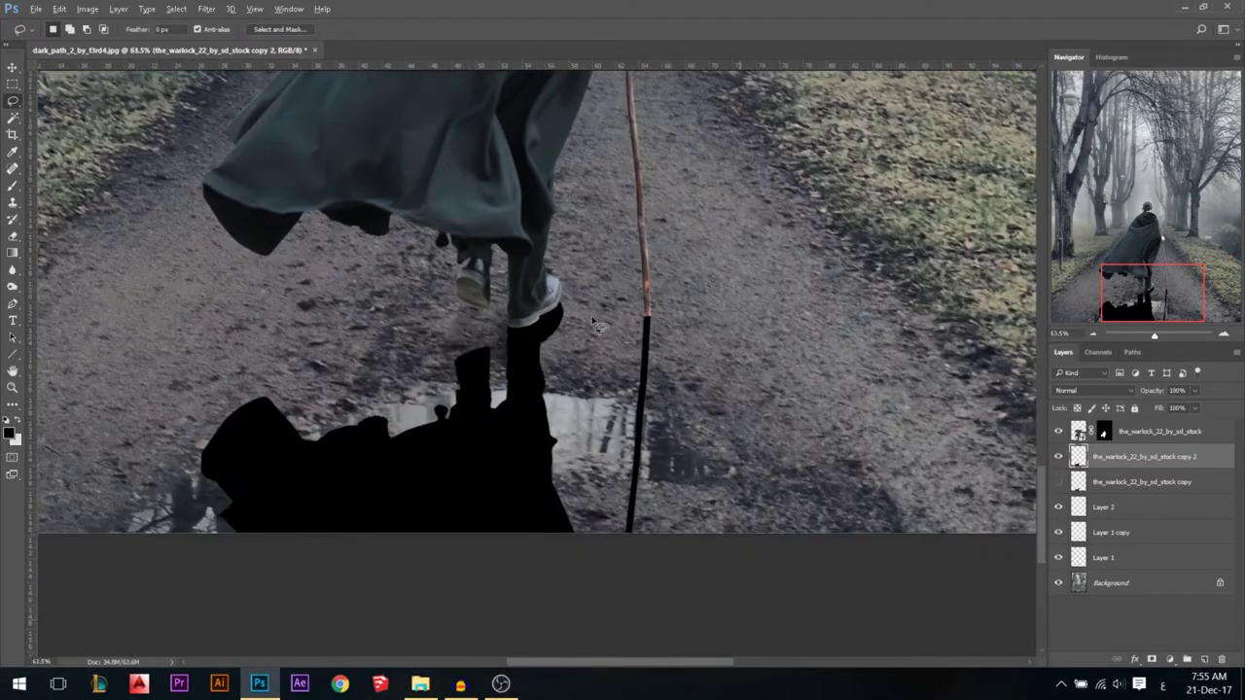
- Apply a Gaussian Blur with a 4.3 pixel radius to the black silhouette layer
{"action": "scroll", "coordinate": [581, 363], "scroll_direction": "down", "scroll_amount": 3}
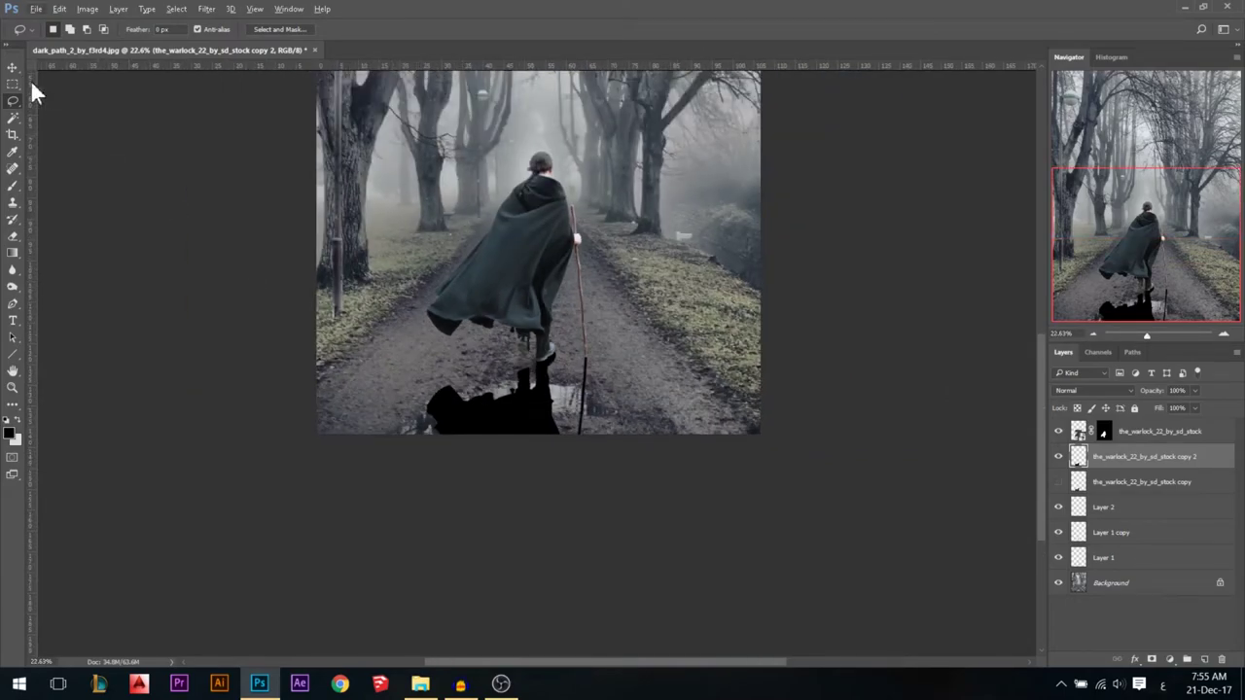
{"action": "left_click", "coordinate": [13, 67]}
{"action": "scroll", "coordinate": [453, 358], "scroll_direction": "up", "scroll_amount": 3}
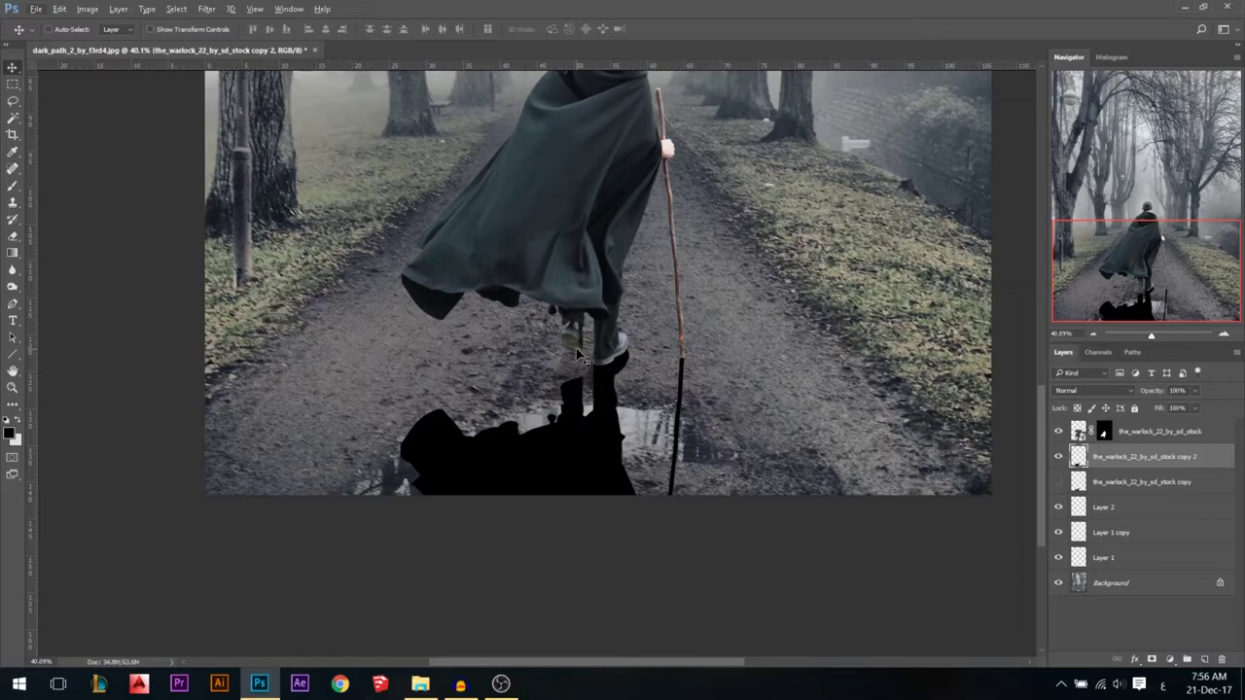
{"action": "scroll", "coordinate": [603, 403], "scroll_direction": "down", "scroll_amount": 2}
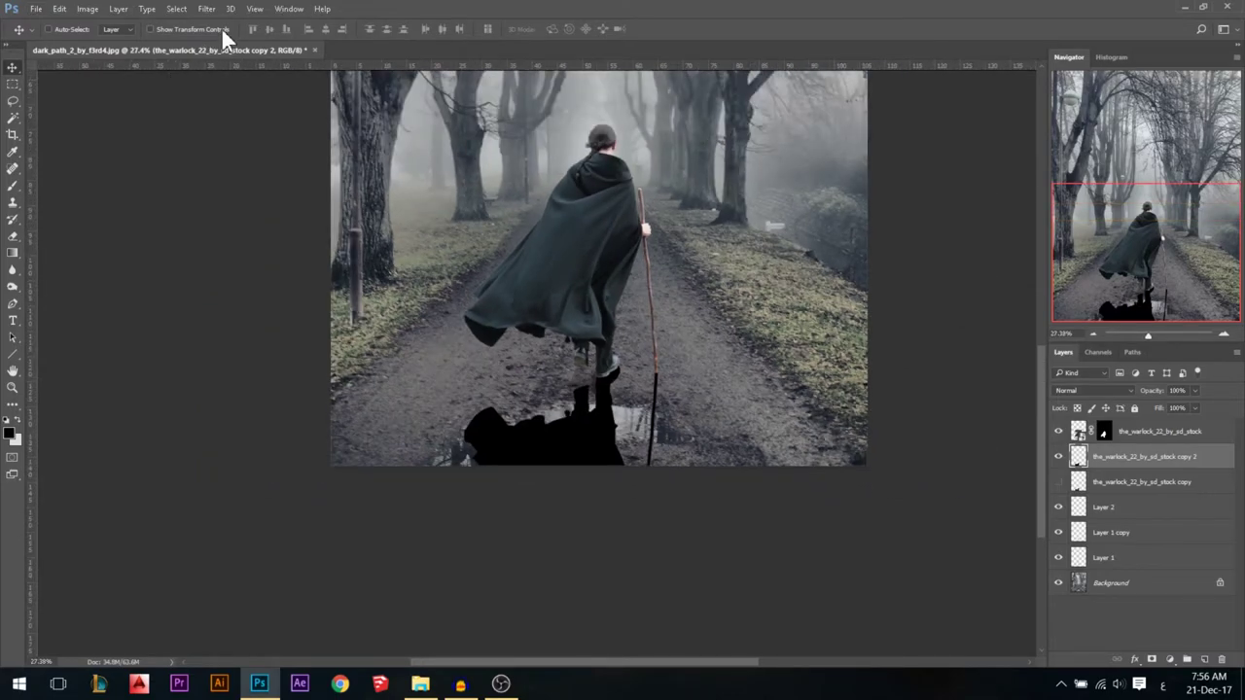
{"action": "left_click", "coordinate": [217, 9]}
{"action": "mouse_move", "coordinate": [249, 186]}
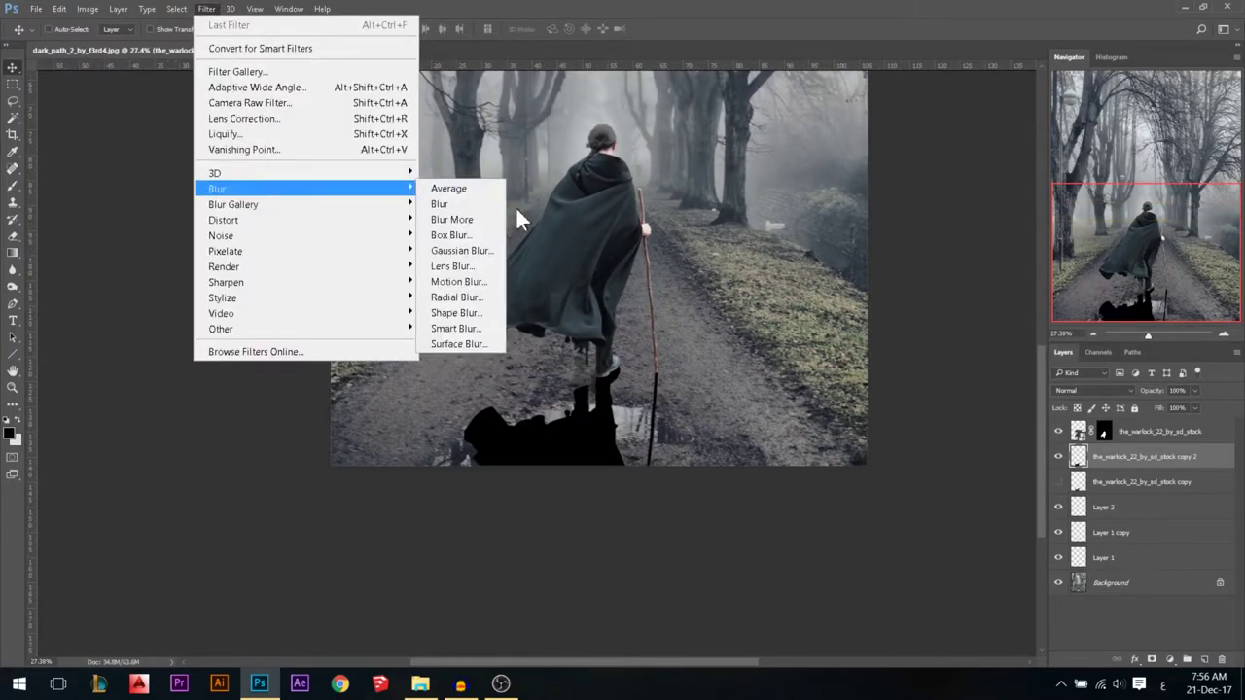
{"action": "left_click", "coordinate": [494, 251]}
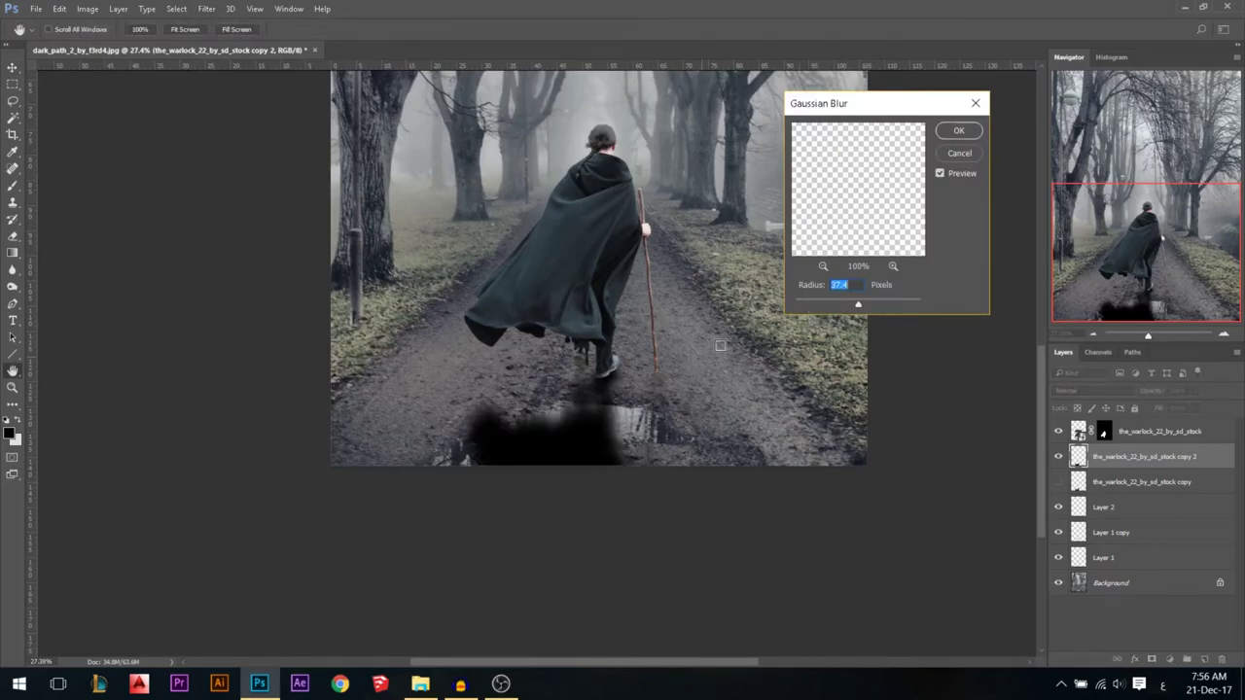
{"action": "left_click_drag", "start_coordinate": [805, 300], "coordinate": [799, 303]}
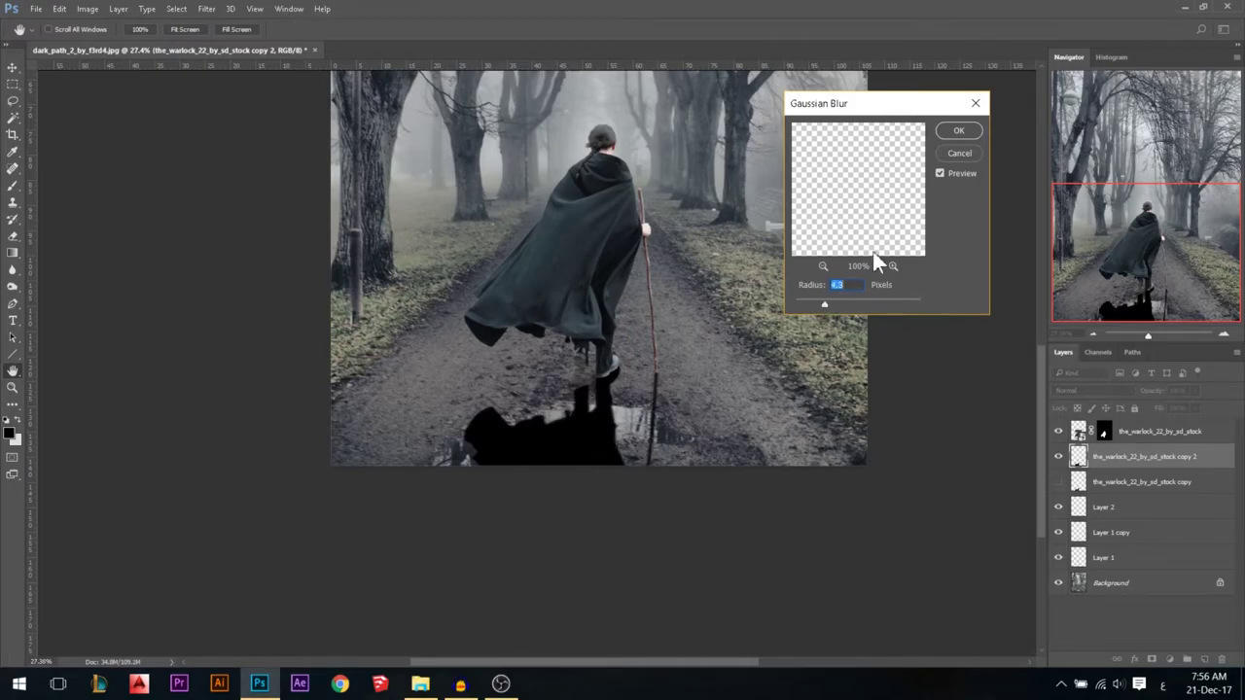
{"action": "left_click", "coordinate": [955, 133]}
- Lower the blurred silhouette layer's opacity to about 43%
{"action": "left_click_drag", "start_coordinate": [1161, 399], "coordinate": [1146, 395]}
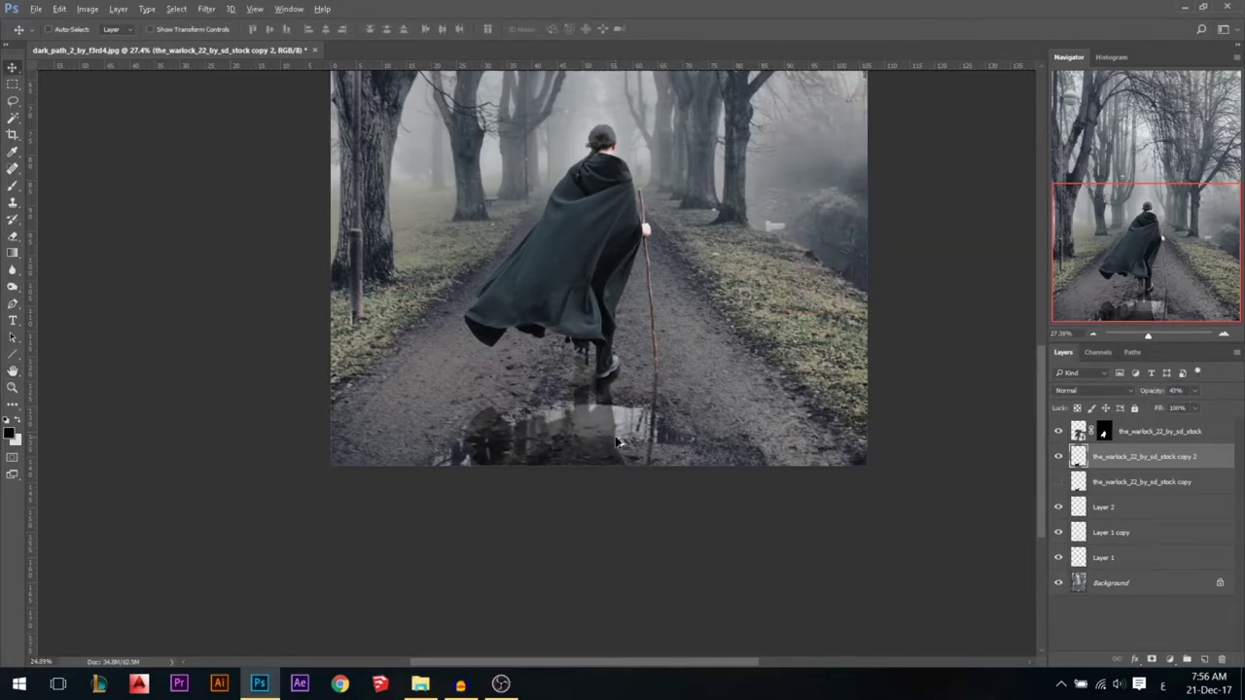
{"action": "scroll", "coordinate": [615, 443], "scroll_direction": "down", "scroll_amount": 5}
{"action": "scroll", "coordinate": [526, 600], "scroll_direction": "up", "scroll_amount": 12}
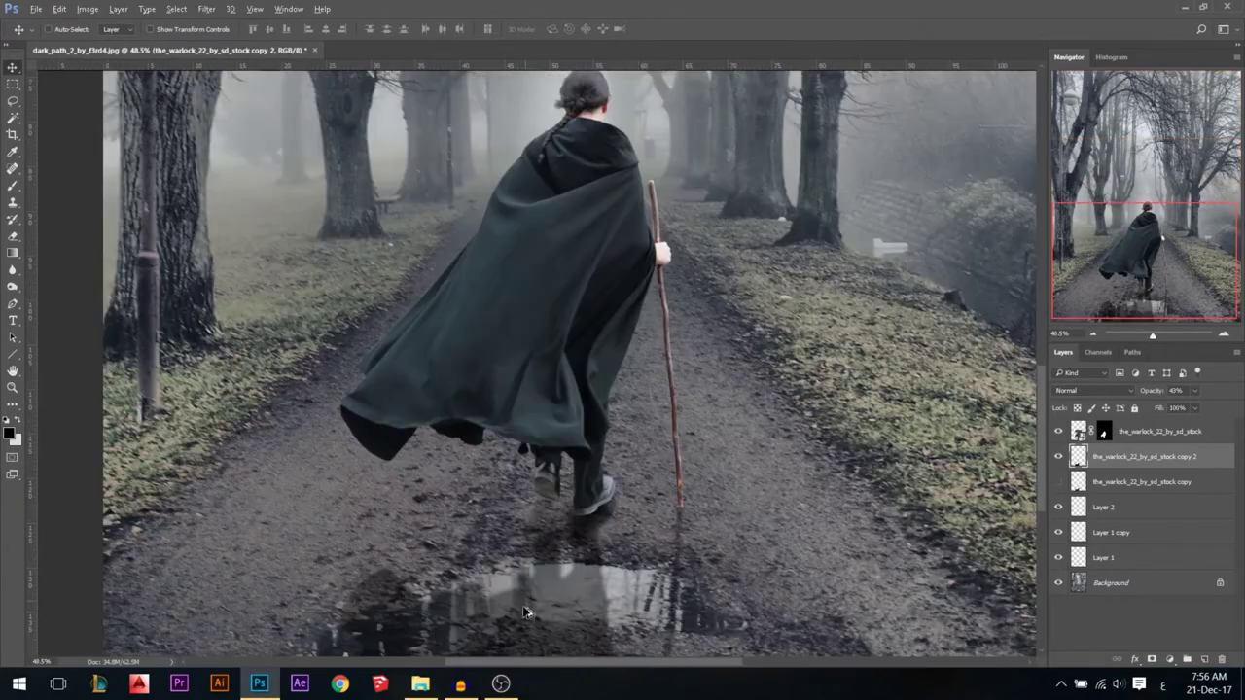
{"action": "scroll", "coordinate": [525, 612], "scroll_direction": "down", "scroll_amount": 3}
- Hide the silhouette and the colour reflection layers and lasso the bright puddle on the path
{"action": "left_click", "coordinate": [1056, 483]}
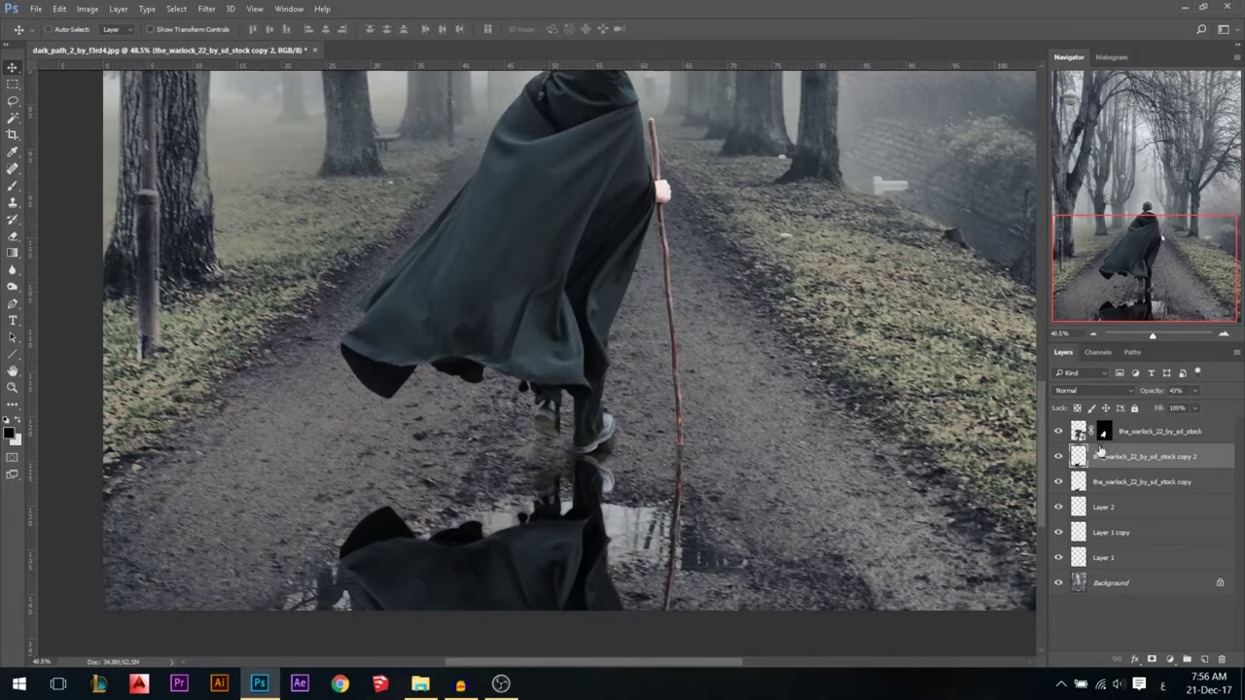
{"action": "left_click", "coordinate": [1059, 457]}
{"action": "left_click", "coordinate": [1059, 482]}
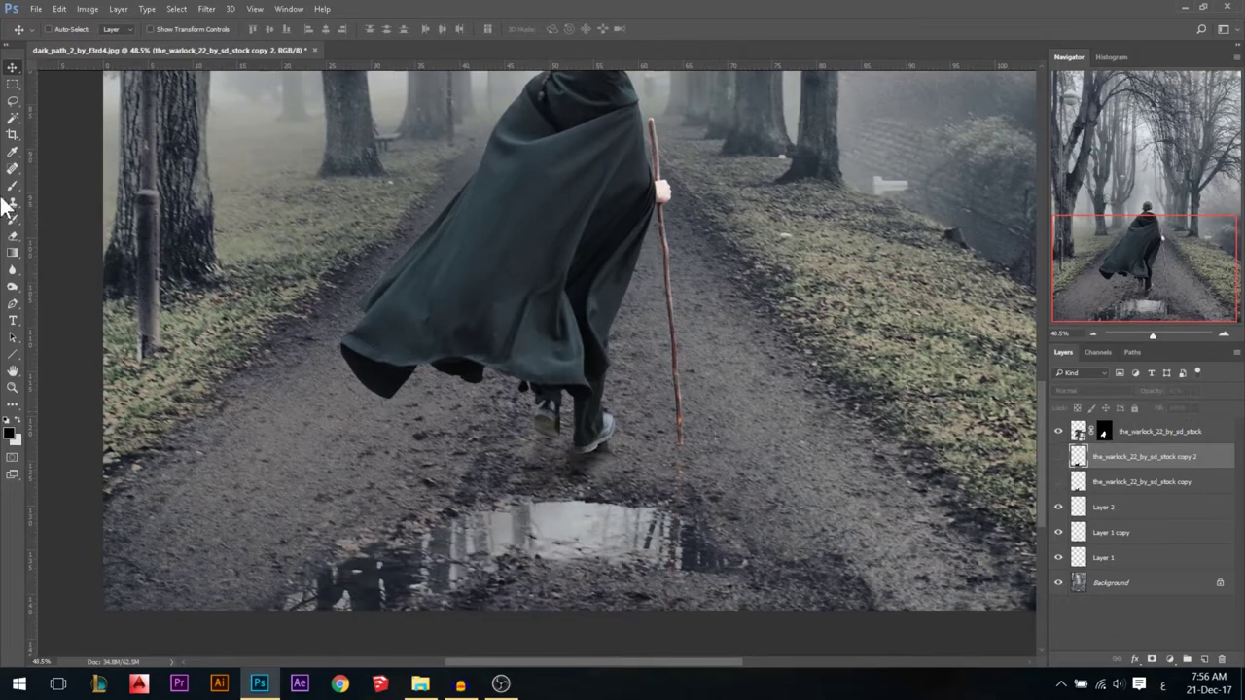
{"action": "left_click", "coordinate": [13, 102]}
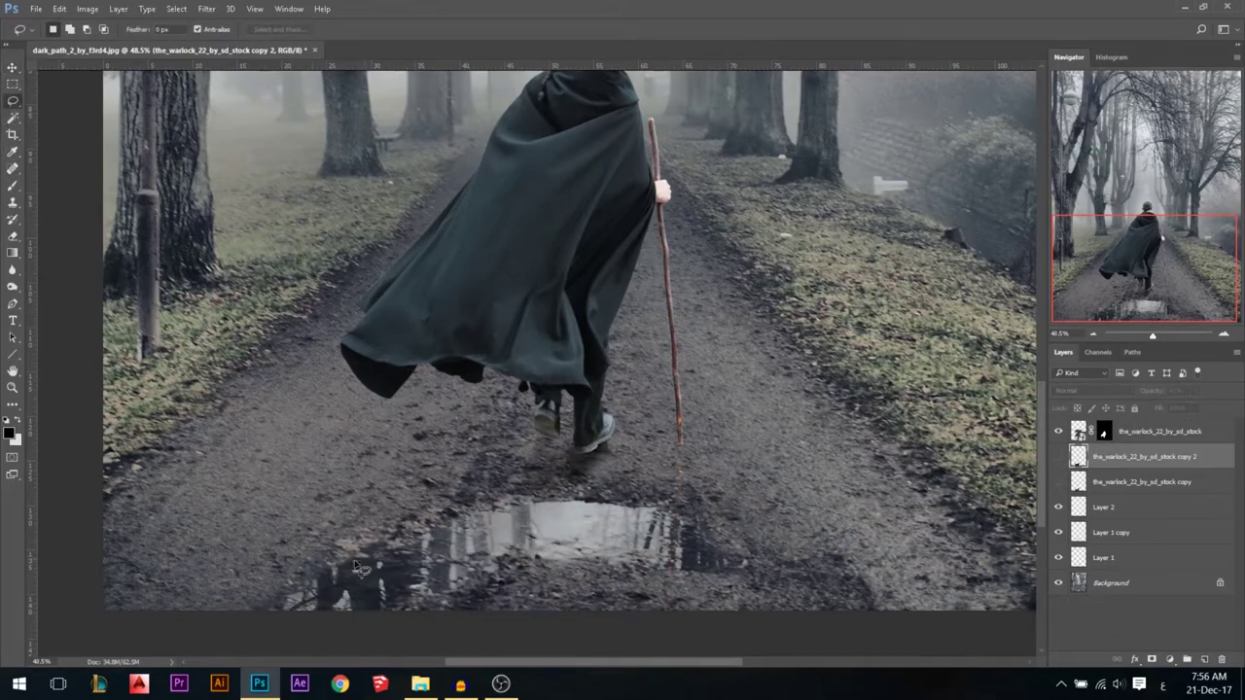
{"action": "mouse_move", "coordinate": [595, 511]}
{"action": "left_mouse_down"}
{"action": "mouse_move", "coordinate": [474, 519]}
{"action": "mouse_move", "coordinate": [437, 534]}
{"action": "mouse_move", "coordinate": [396, 580]}
{"action": "mouse_move", "coordinate": [491, 553]}
{"action": "mouse_move", "coordinate": [693, 564]}
{"action": "mouse_move", "coordinate": [696, 531]}
{"action": "left_mouse_up"}
- Show both reflection layers again and mask the warlock copy layer to the puddle selection
{"action": "left_click", "coordinate": [1058, 481]}
{"action": "left_click", "coordinate": [1077, 483]}
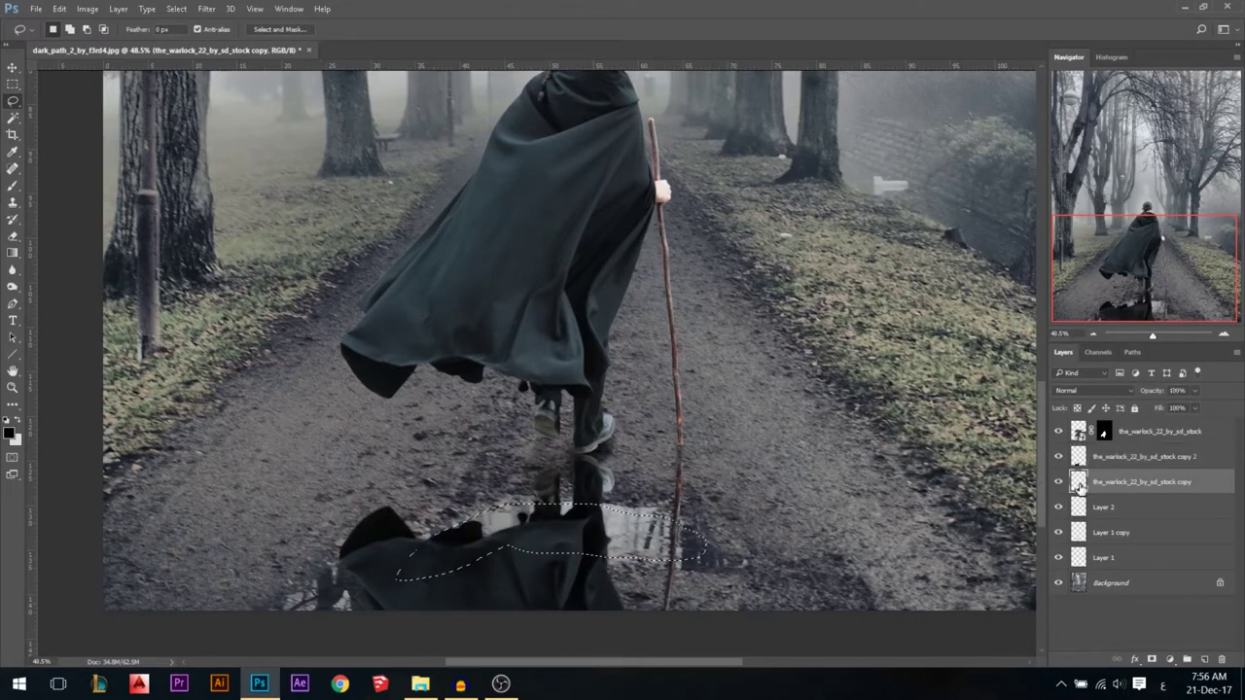
{"action": "left_click", "coordinate": [1152, 660]}
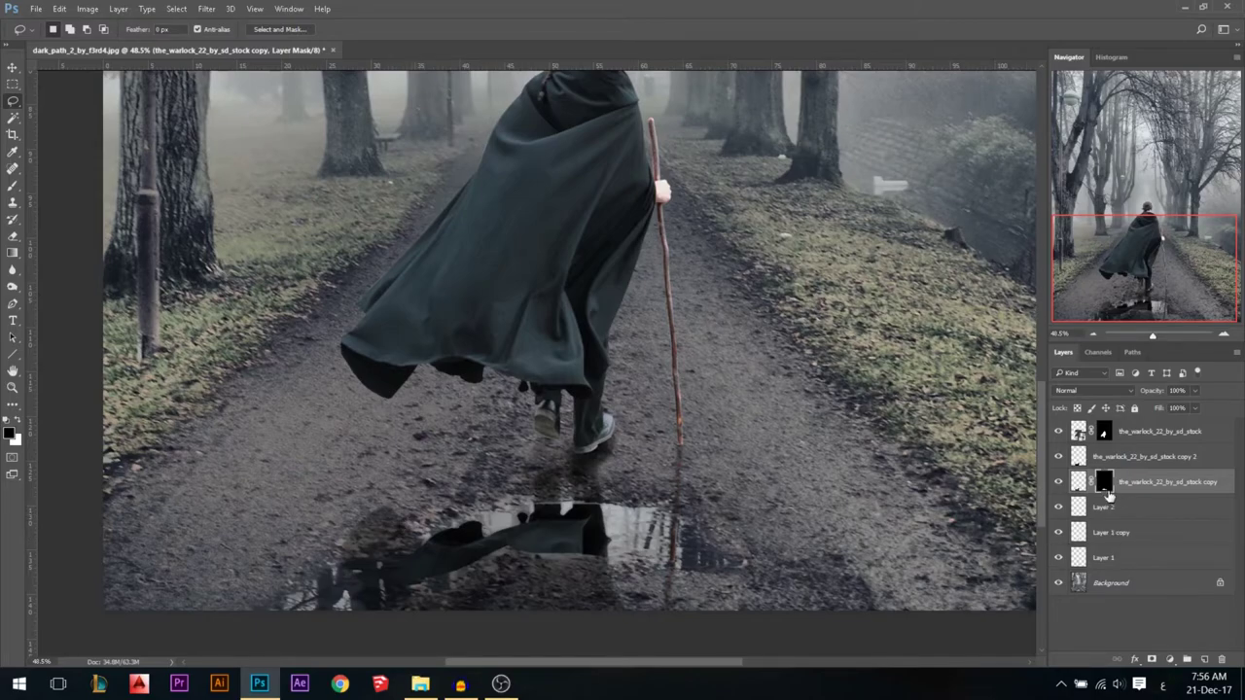
- Load the puddle mask as a selection and compare the puddle with the colour reflection hidden and shown
{"action": "left_click", "coordinate": [1103, 483], "text": "ctrl"}
{"action": "left_click", "coordinate": [1102, 459]}
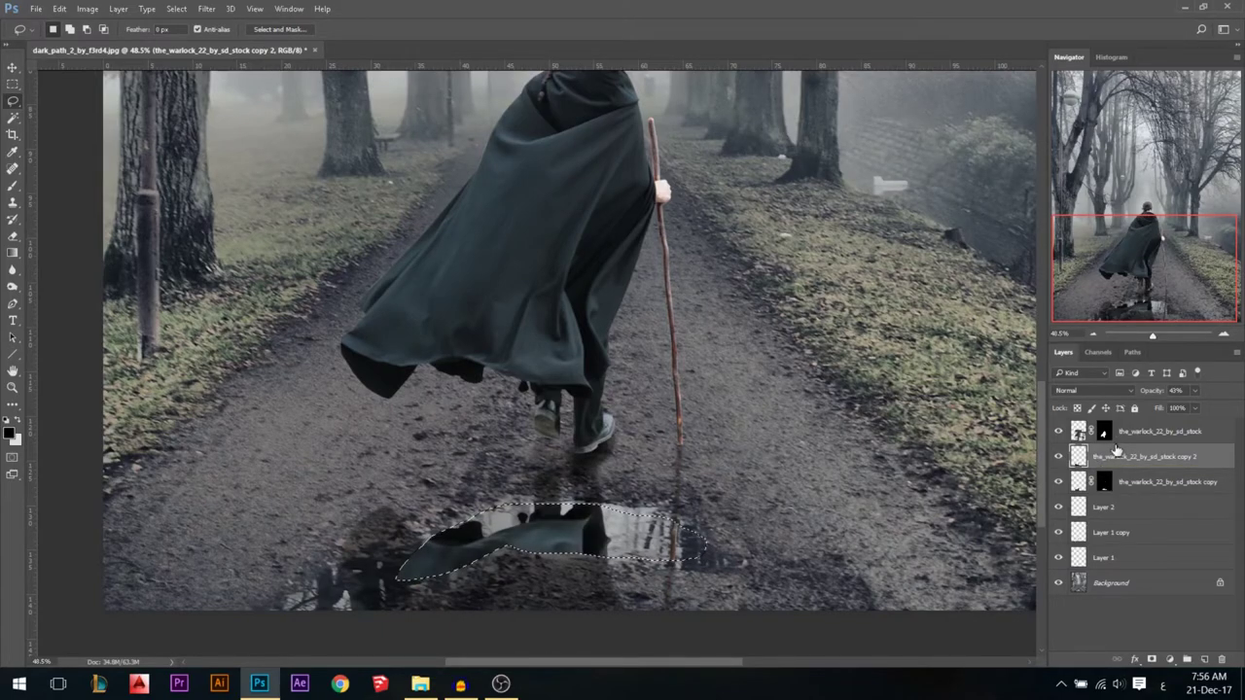
{"action": "left_click", "coordinate": [1058, 482]}
{"action": "left_click", "coordinate": [1059, 482]}
- Unlink the colour reflection from its layer mask and adjust the reflection's position inside the puddle
{"action": "left_click", "coordinate": [1080, 481]}
{"action": "left_click", "coordinate": [1058, 483]}
{"action": "left_click", "coordinate": [1058, 483]}
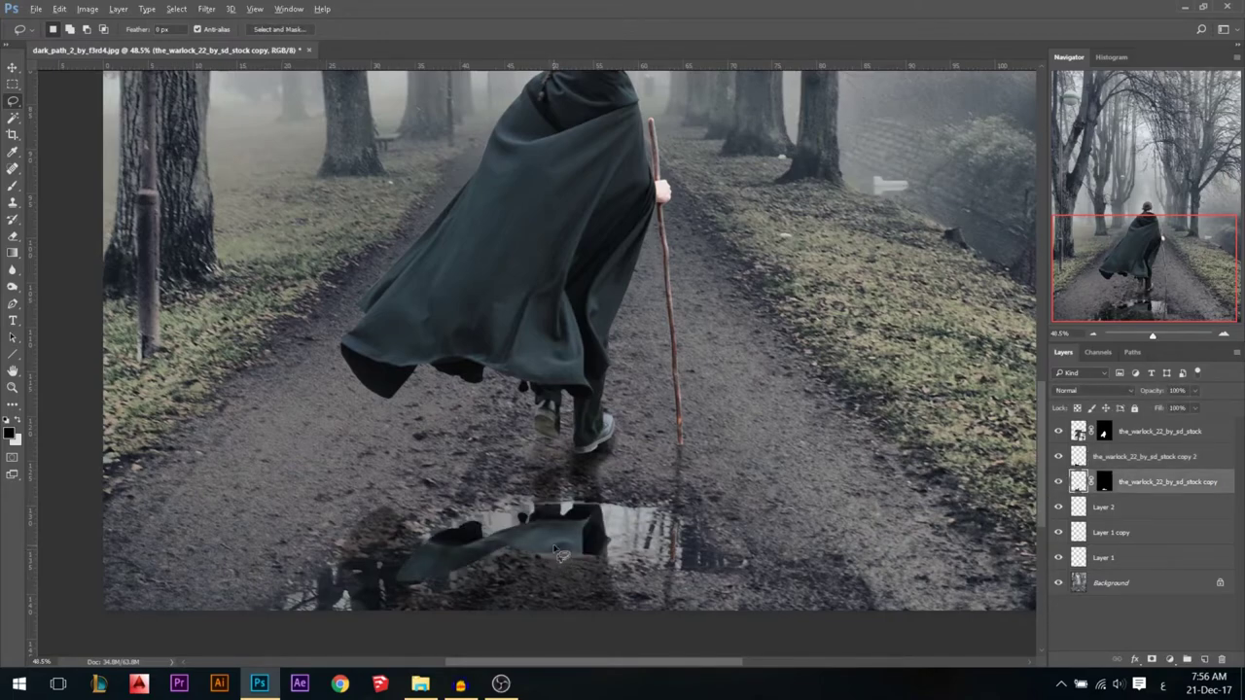
{"action": "scroll", "coordinate": [562, 552], "scroll_direction": "down", "scroll_amount": 2}
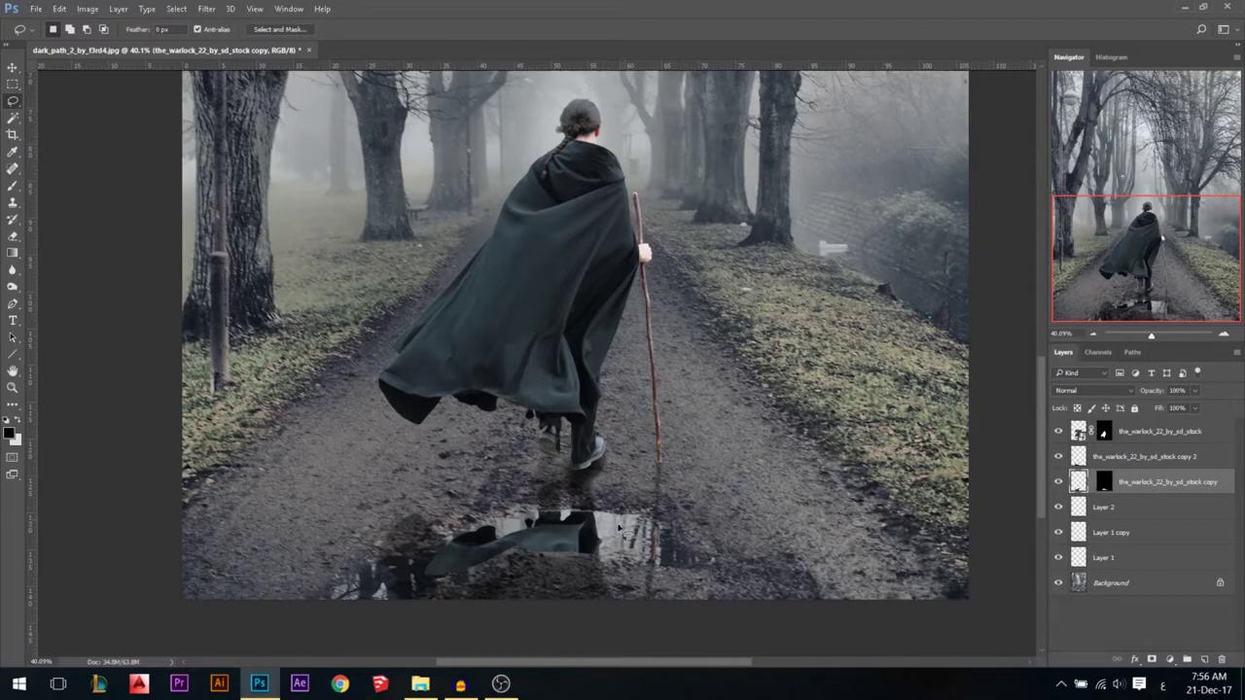
{"action": "left_click", "coordinate": [12, 67]}
{"action": "mouse_move", "coordinate": [563, 532]}
{"action": "left_mouse_down"}
{"action": "mouse_move", "coordinate": [564, 606]}
{"action": "mouse_move", "coordinate": [570, 542]}
{"action": "mouse_move", "coordinate": [567, 589]}
{"action": "mouse_move", "coordinate": [562, 551]}
{"action": "mouse_move", "coordinate": [562, 564]}
{"action": "left_mouse_up"}
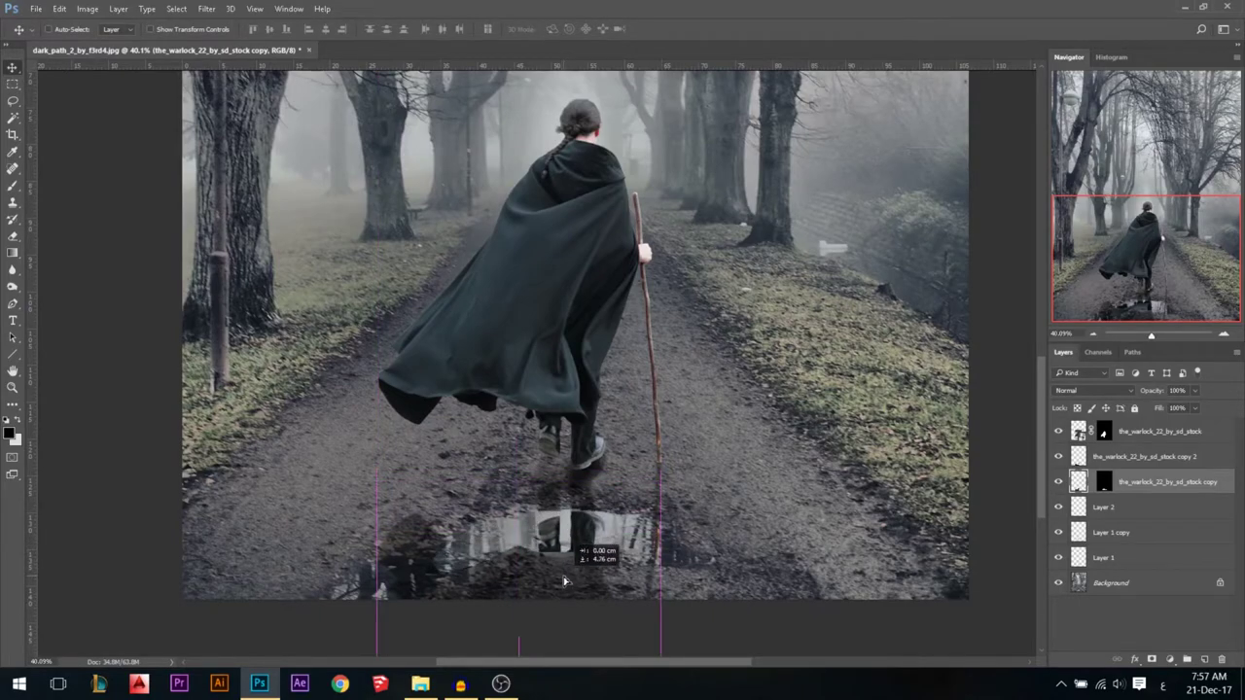
{"action": "mouse_move", "coordinate": [580, 492]}
{"action": "left_mouse_down"}
{"action": "mouse_move", "coordinate": [588, 530]}
{"action": "mouse_move", "coordinate": [587, 515]}
{"action": "left_mouse_up"}
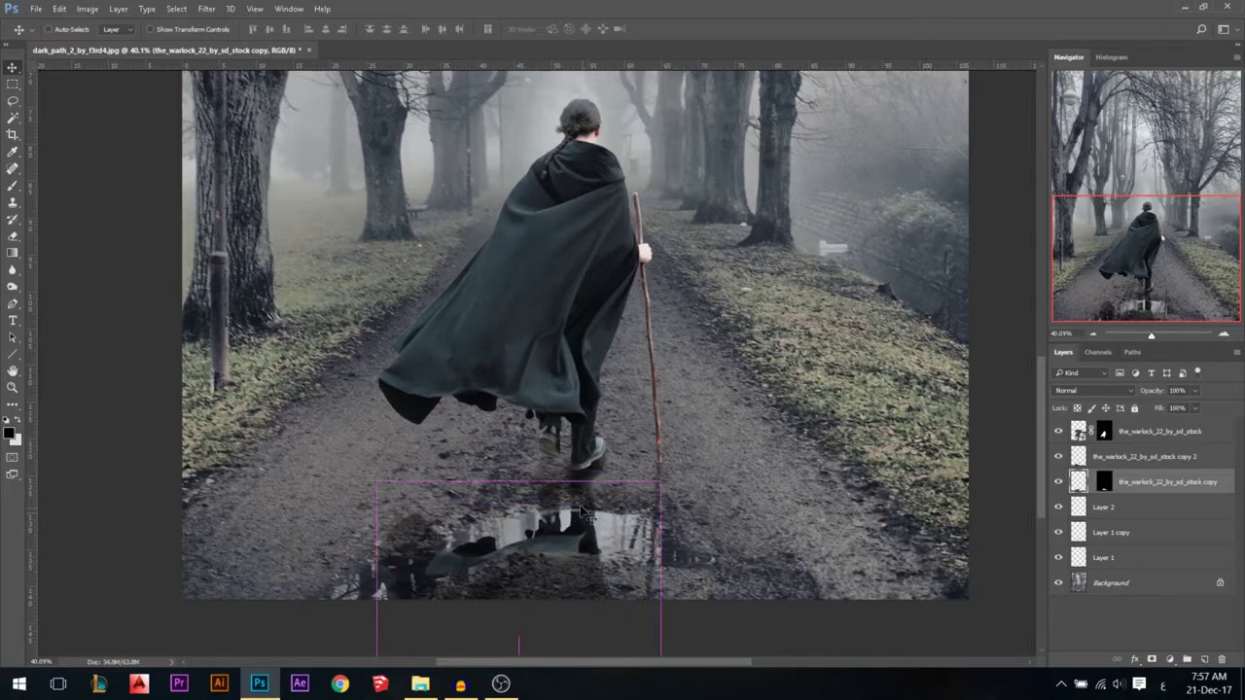
- Set the colour reflection layer's blend mode to Hard Light and its opacity to 65%
{"action": "left_click", "coordinate": [1093, 390]}
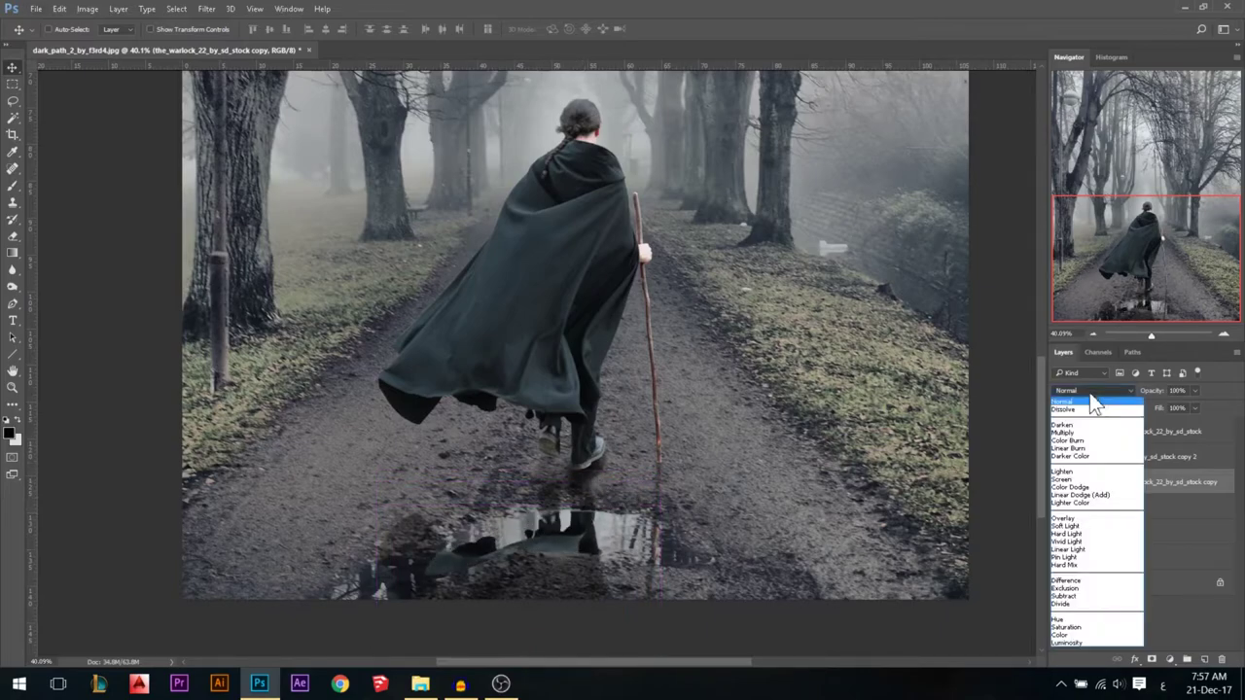
{"action": "left_click", "coordinate": [1072, 527]}
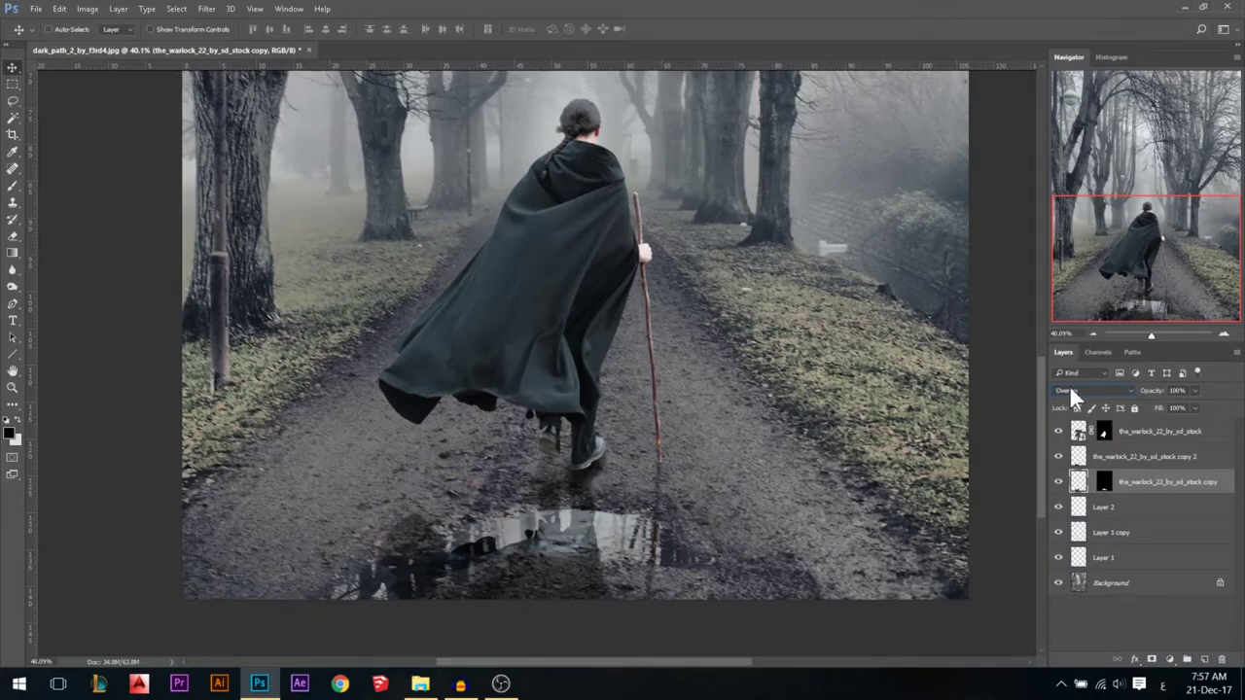
{"action": "scroll", "coordinate": [1078, 396], "scroll_direction": "down", "scroll_amount": 1}
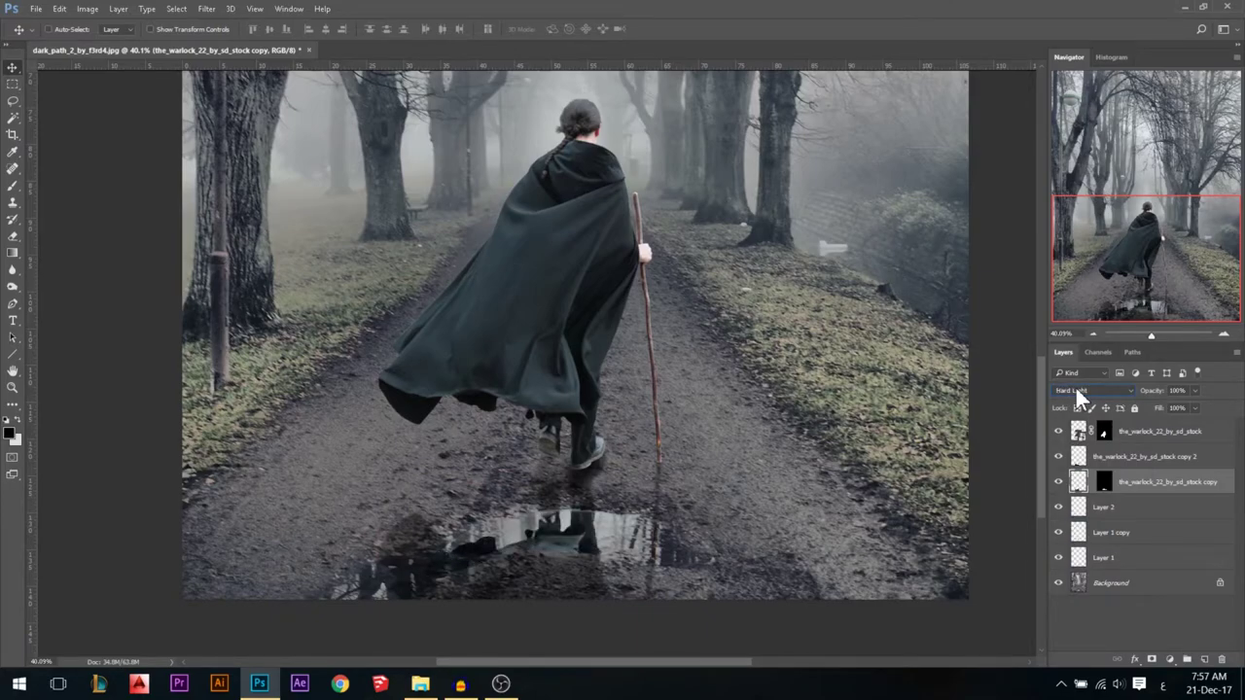
{"action": "mouse_move", "coordinate": [1163, 393]}
{"action": "left_mouse_down"}
{"action": "mouse_move", "coordinate": [1157, 408]}
{"action": "mouse_move", "coordinate": [1153, 392]}
{"action": "left_mouse_up"}
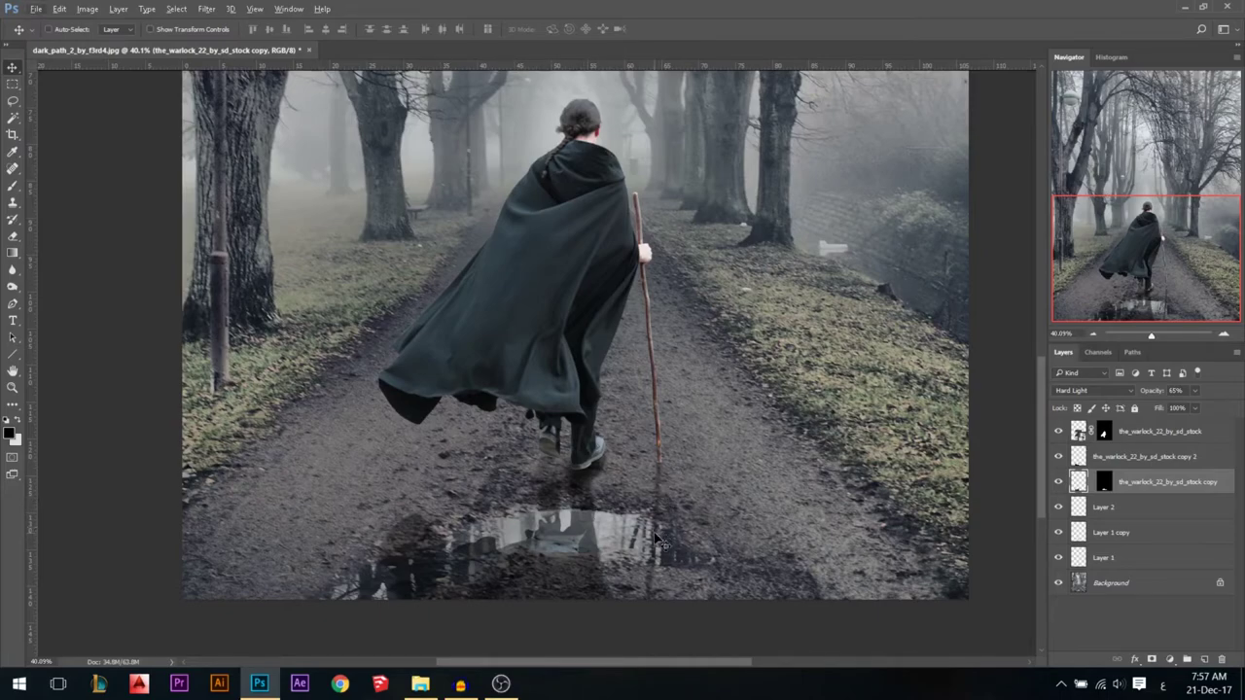
{"action": "scroll", "coordinate": [657, 538], "scroll_direction": "down", "scroll_amount": 5}
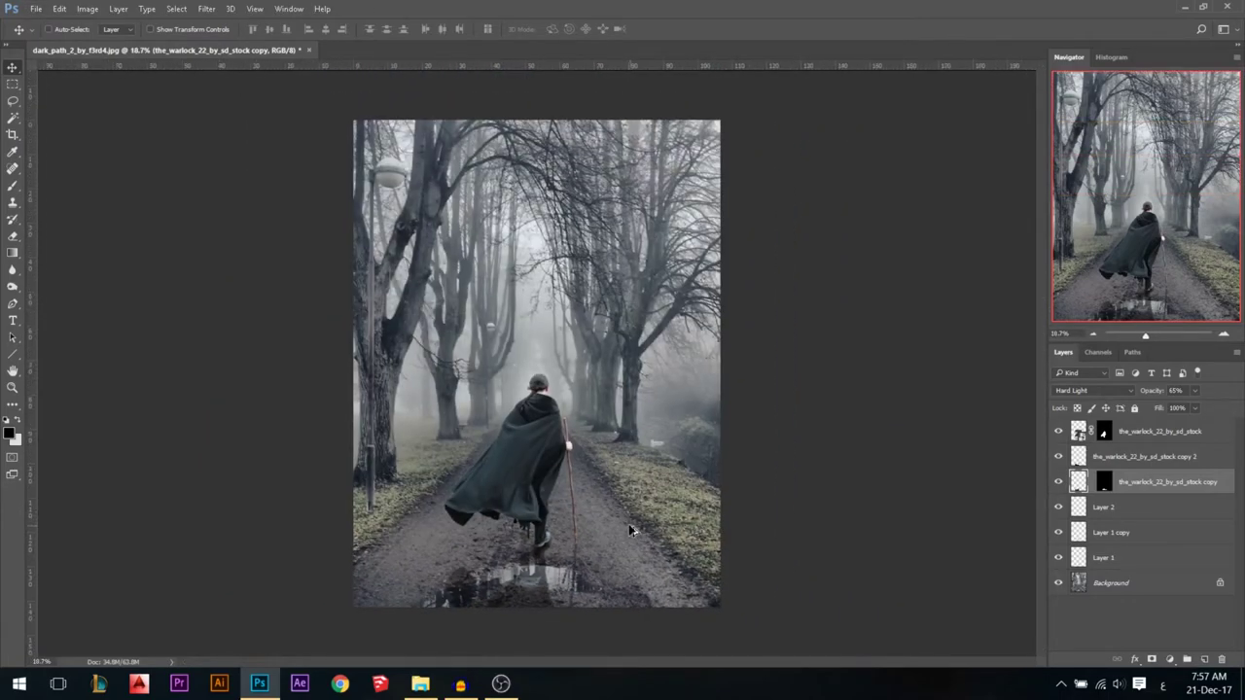
{"action": "scroll", "coordinate": [670, 499], "scroll_direction": "up", "scroll_amount": 3}
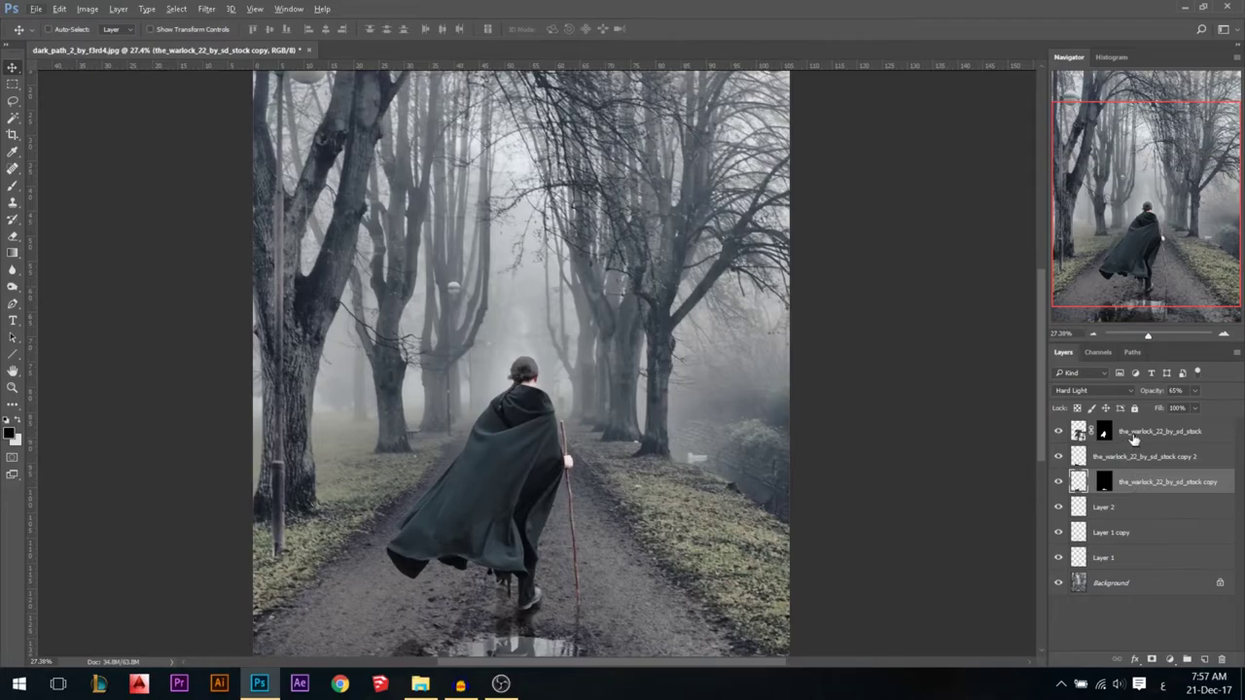
- Group all layers above the background, compare the image with the group hidden and shown, and name the group Model
{"action": "left_click", "coordinate": [1133, 438]}
{"action": "left_click", "coordinate": [1108, 559], "text": "shift"}
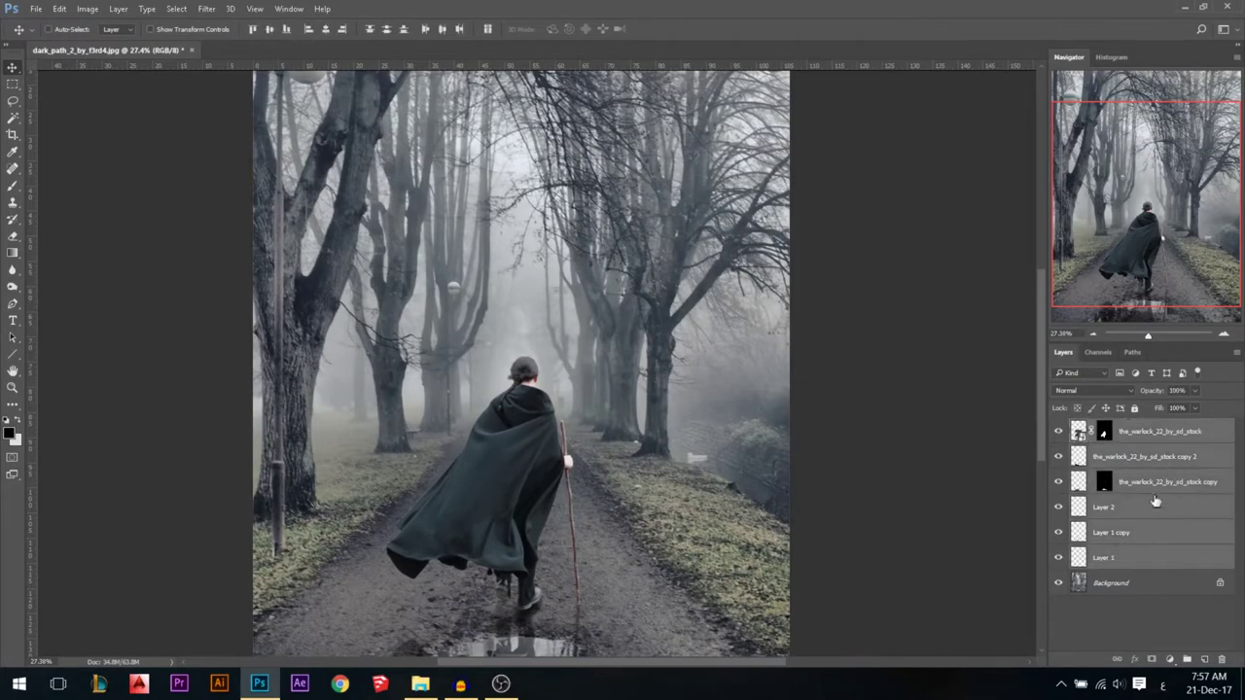
{"action": "key", "text": "ctrl+g"}
{"action": "left_click", "coordinate": [1058, 429]}
{"action": "left_click", "coordinate": [1059, 428]}
{"action": "scroll", "coordinate": [429, 510], "scroll_direction": "down", "scroll_amount": 2}
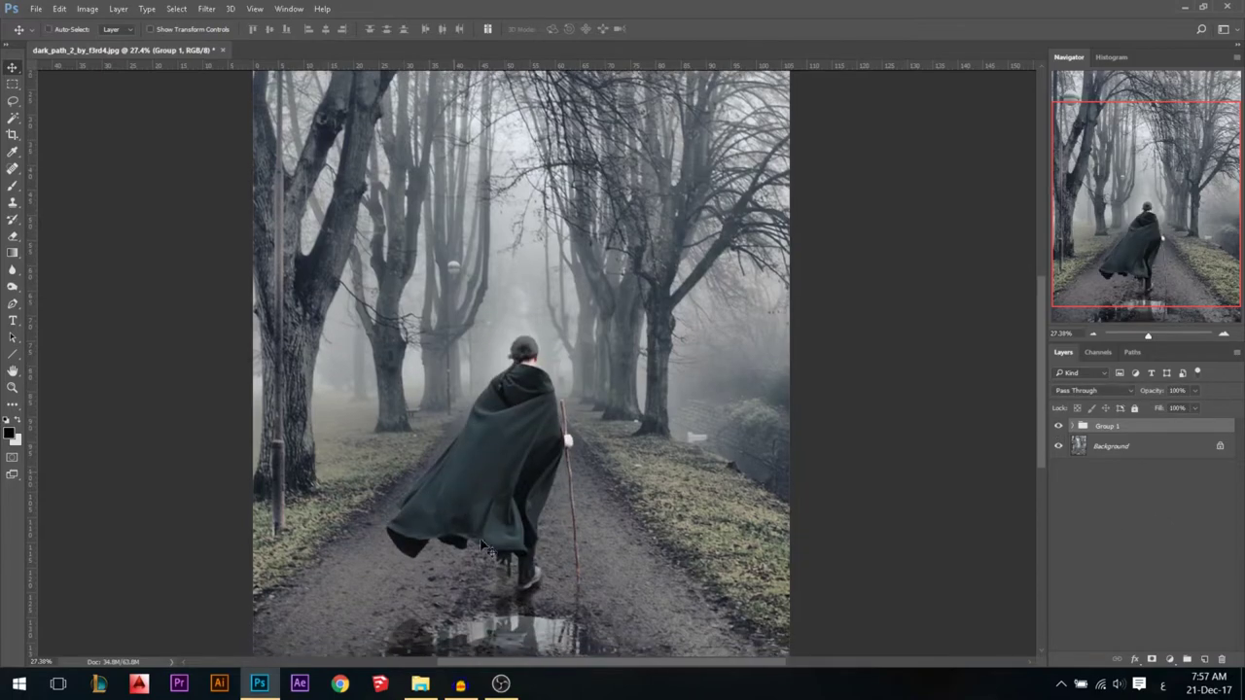
{"action": "left_click", "coordinate": [1058, 426]}
{"action": "left_click", "coordinate": [1058, 426]}
{"action": "double_click", "coordinate": [1107, 426]}
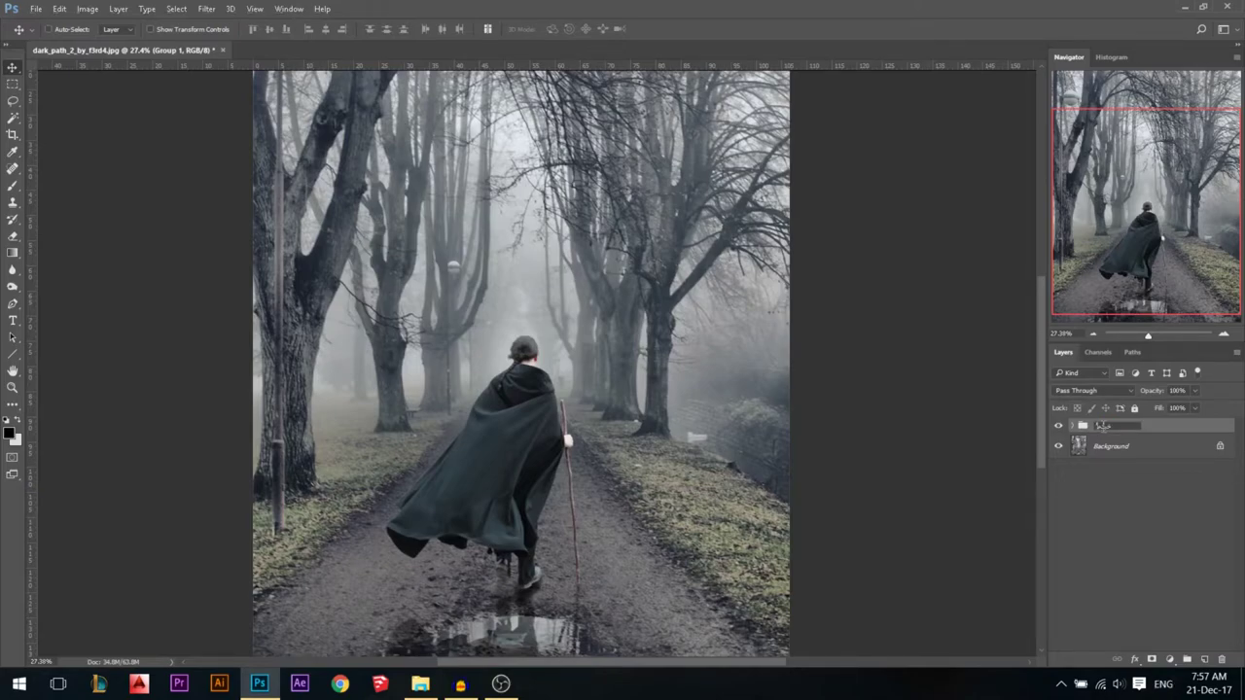
{"action": "key", "text": "Return"}
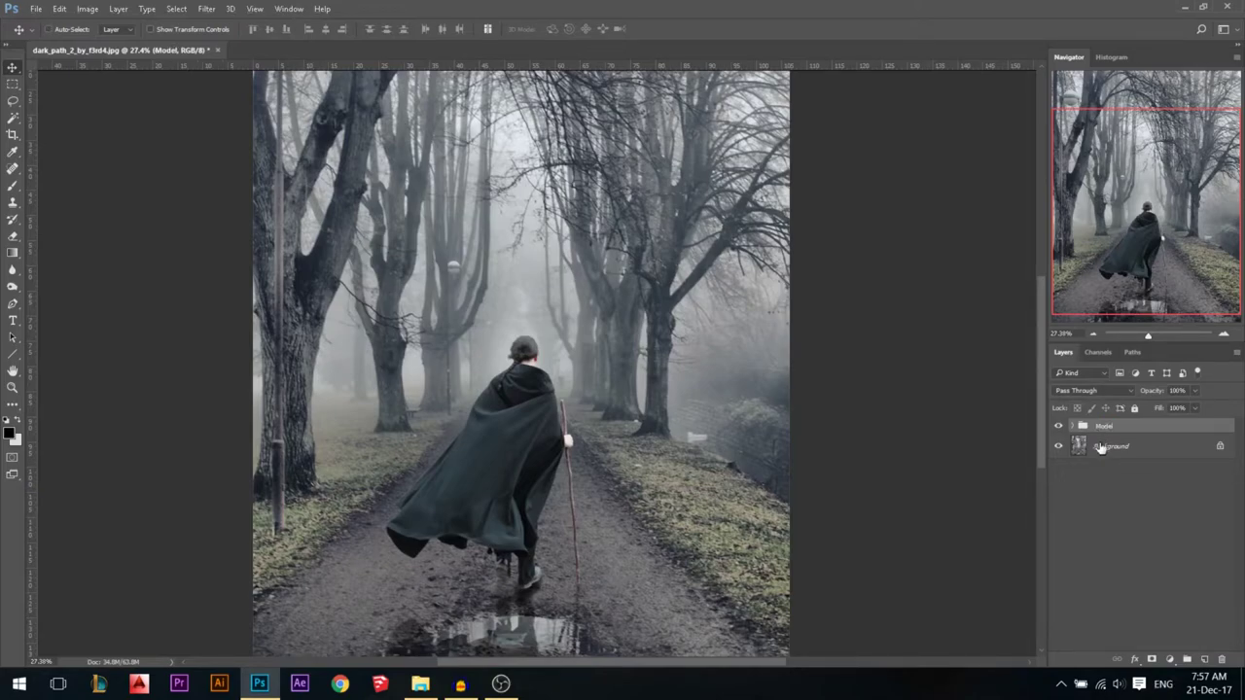
- Add a Curves adjustment layer above the Background and move the red channel's white and black points slightly inward
{"action": "left_click", "coordinate": [1100, 448]}
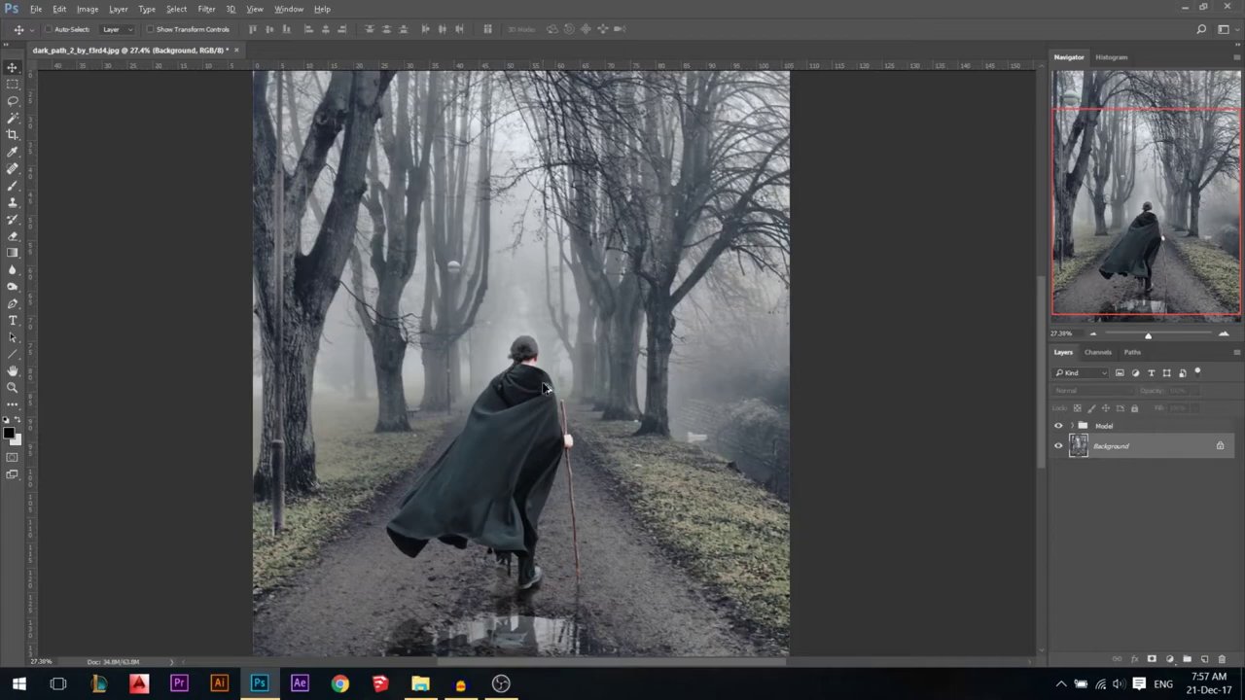
{"action": "scroll", "coordinate": [549, 389], "scroll_direction": "down", "scroll_amount": 2}
{"action": "left_click", "coordinate": [1169, 659]}
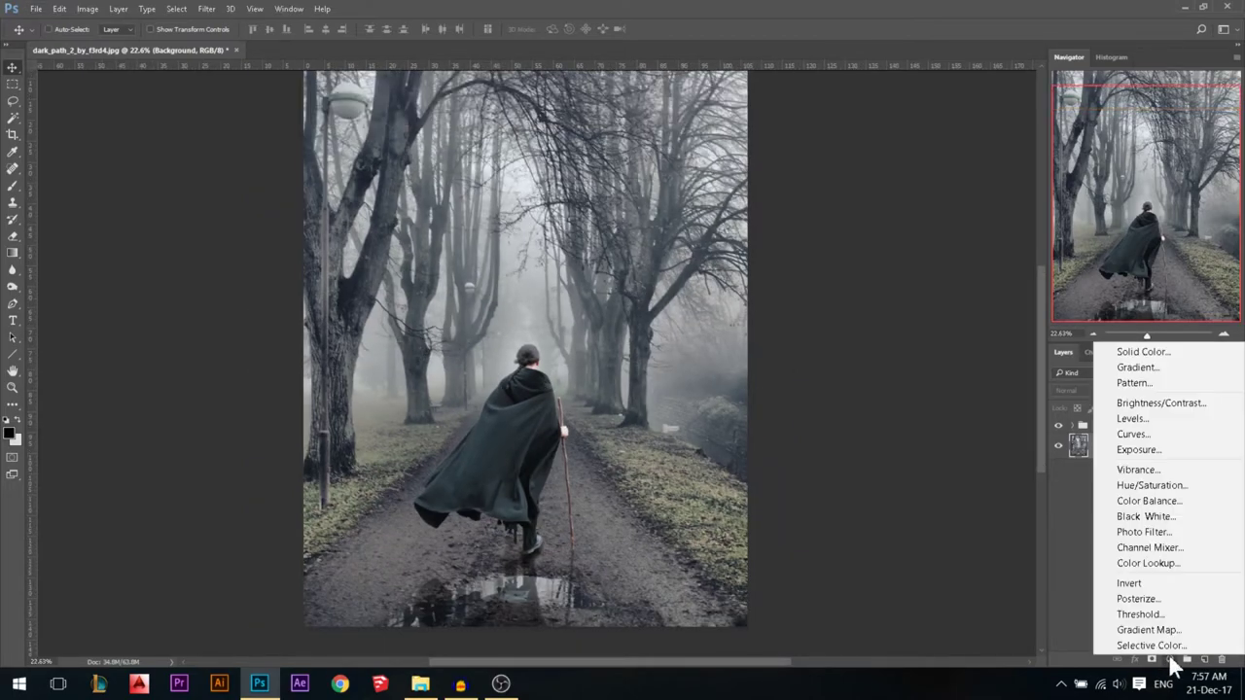
{"action": "left_click", "coordinate": [1128, 434]}
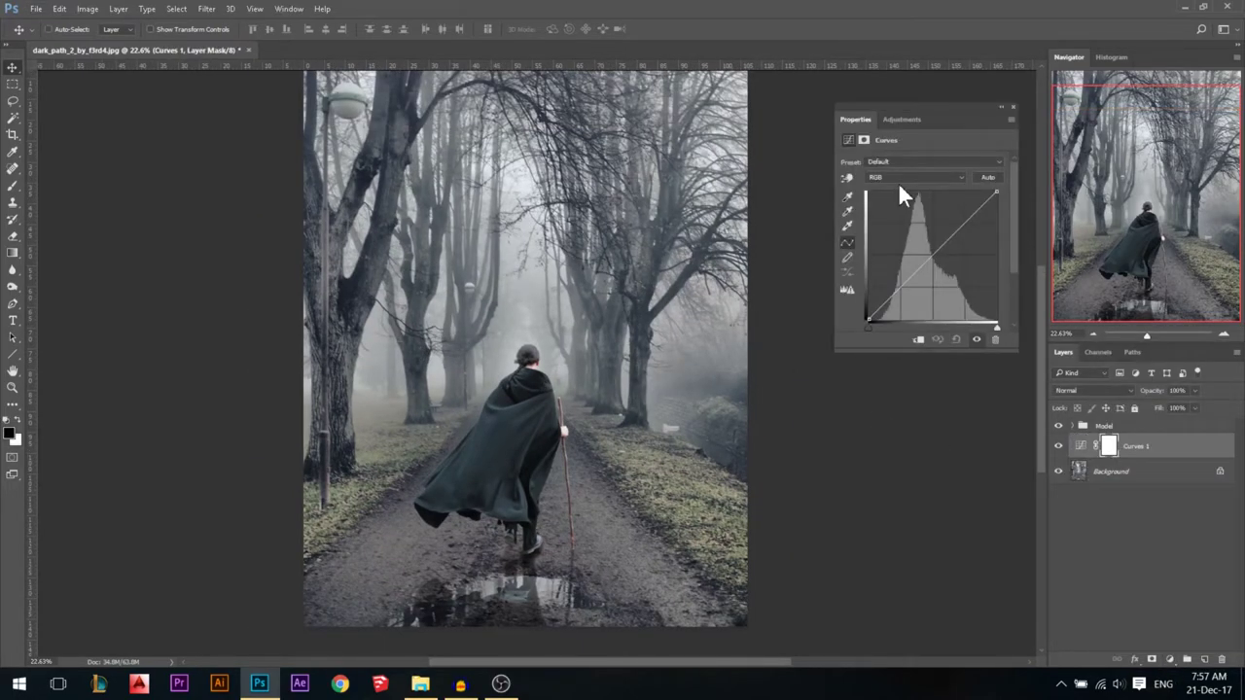
{"action": "left_click", "coordinate": [887, 178]}
{"action": "left_click", "coordinate": [895, 191]}
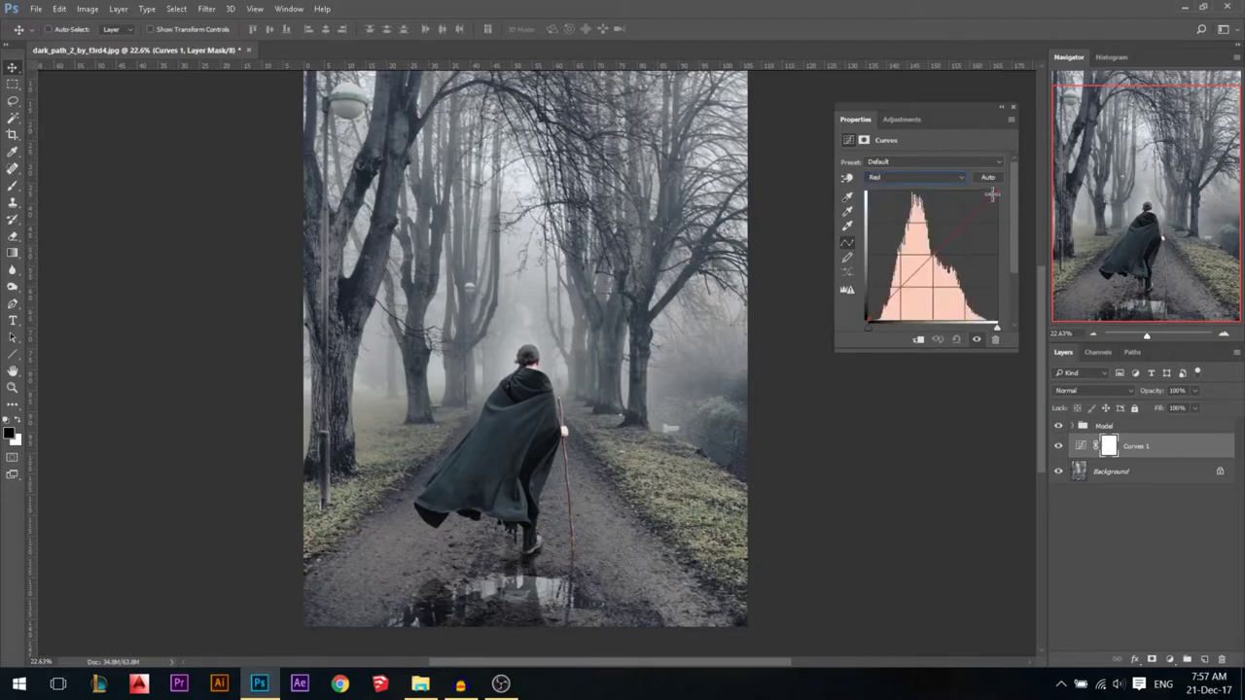
{"action": "left_click_drag", "start_coordinate": [991, 190], "coordinate": [984, 190]}
{"action": "left_click_drag", "start_coordinate": [868, 328], "coordinate": [875, 331]}
- Raise the blue channel's black point slightly and lower its white point in the first Curves adjustment to warm the background
{"action": "left_click", "coordinate": [891, 179]}
{"action": "left_click", "coordinate": [880, 211]}
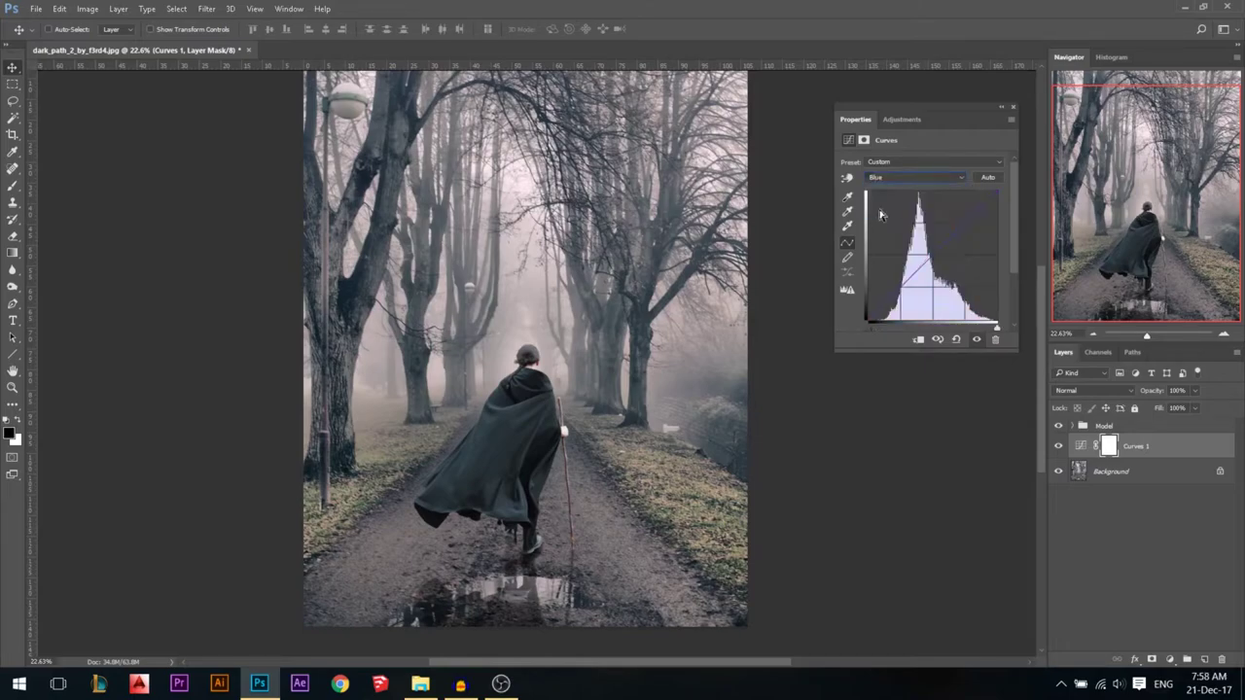
{"action": "left_click_drag", "start_coordinate": [866, 319], "coordinate": [866, 313]}
{"action": "left_click_drag", "start_coordinate": [998, 192], "coordinate": [1004, 208]}
{"action": "left_click", "coordinate": [1013, 107]}
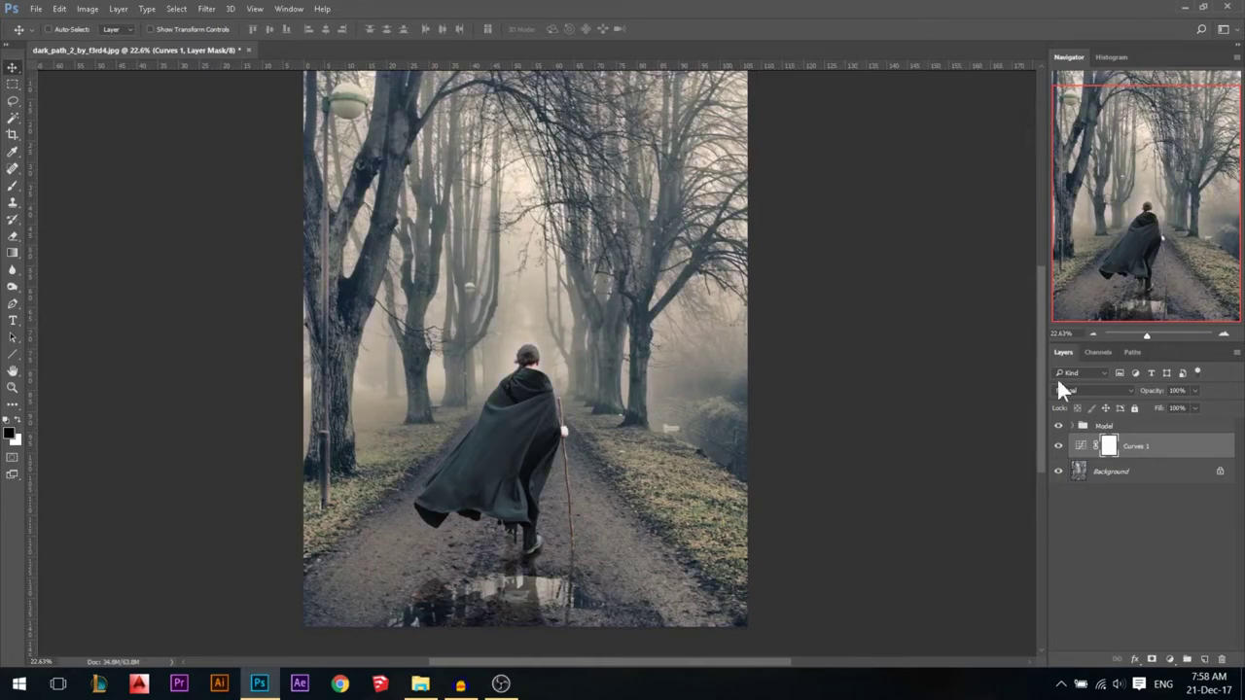
- Add a second Curves adjustment layer that tints the background strong orange using the red channel and a half-height blue white point
{"action": "left_click", "coordinate": [1169, 659]}
{"action": "left_click", "coordinate": [1128, 436]}
{"action": "left_click", "coordinate": [909, 177]}
{"action": "left_click", "coordinate": [897, 196]}
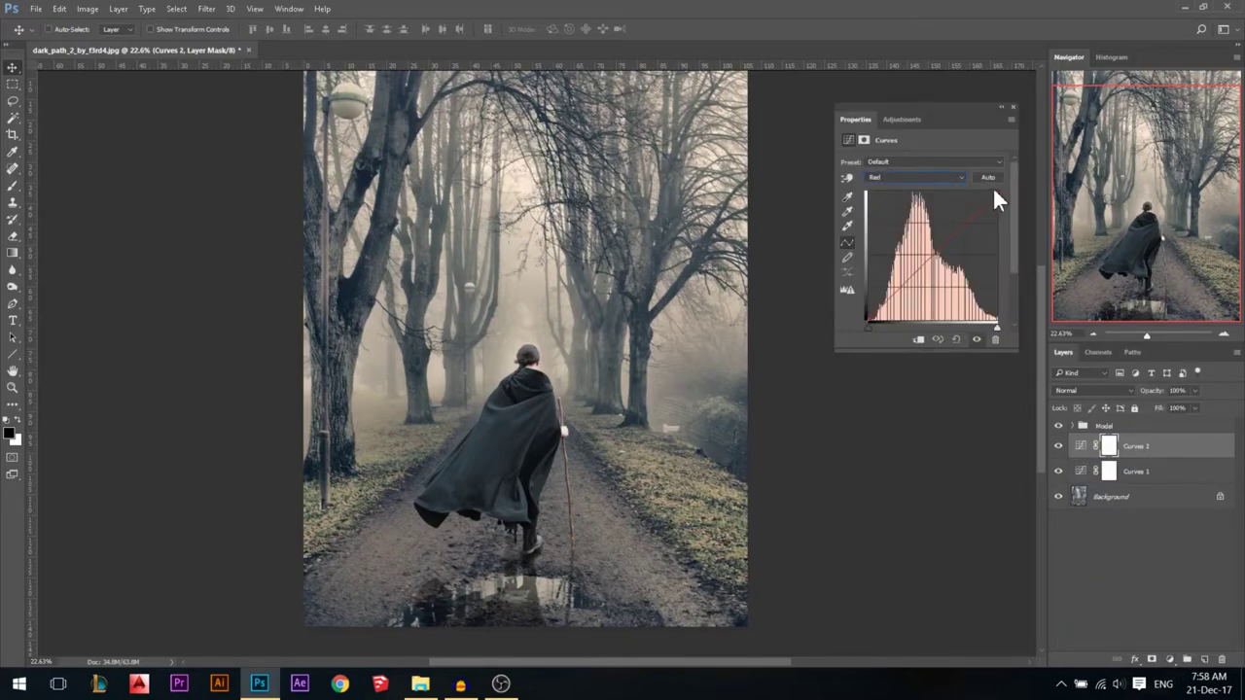
{"action": "left_click_drag", "start_coordinate": [999, 194], "coordinate": [1009, 258]}
{"action": "left_click", "coordinate": [919, 177]}
{"action": "left_click", "coordinate": [914, 217]}
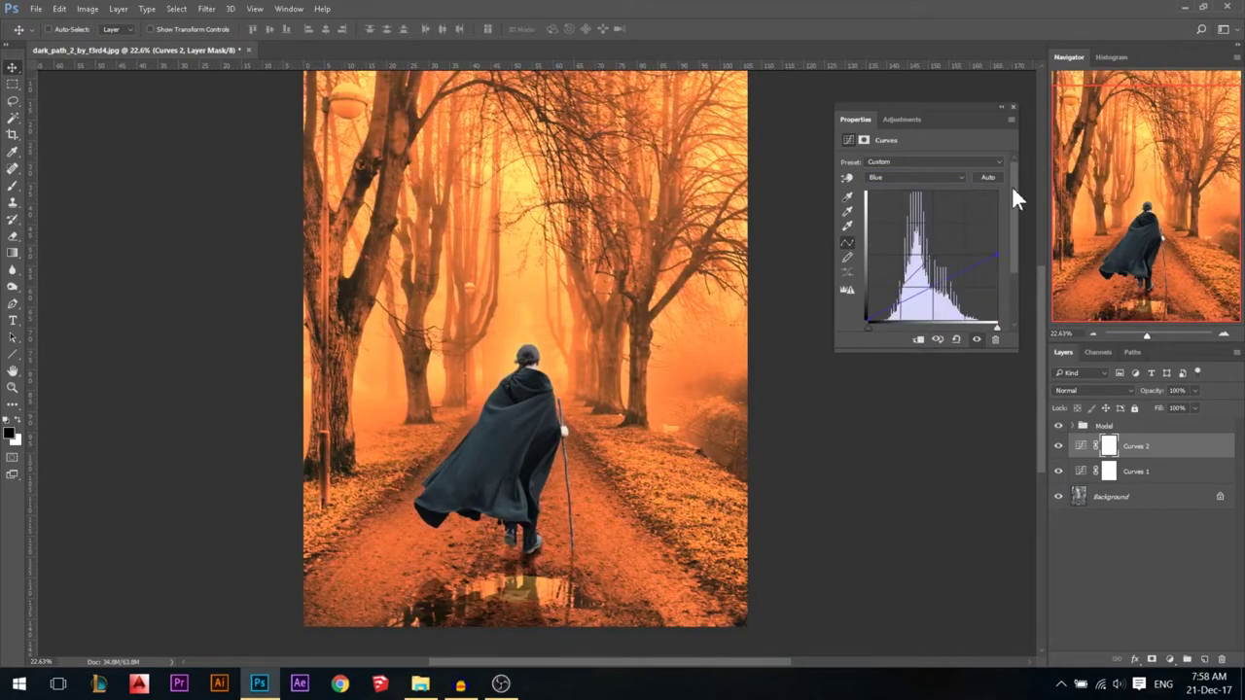
{"action": "left_click", "coordinate": [1013, 107]}
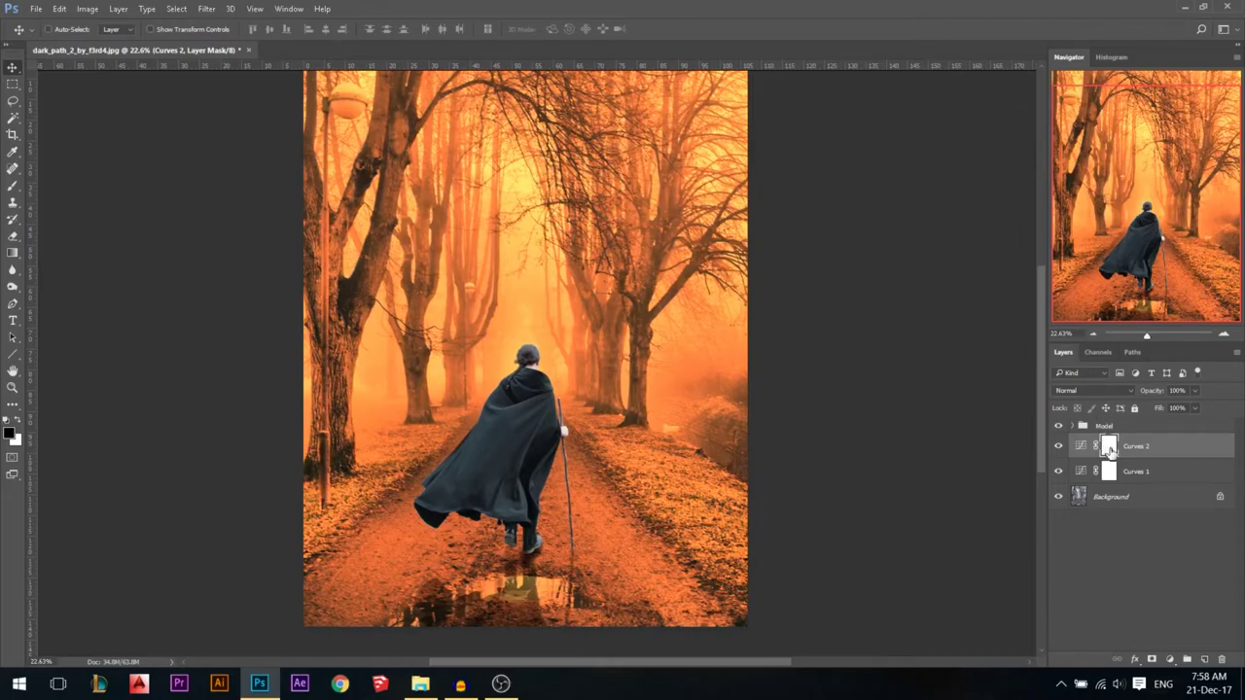
- Invert the Curves 2 layer mask to black and choose the Brush with white as the foreground colour
{"action": "key", "text": "ctrl+i"}
{"action": "left_click", "coordinate": [13, 186]}
{"action": "left_click", "coordinate": [17, 420]}
- Try a hard-edged white dab on the Curves 2 mask beside the warlock's head and undo it
{"action": "left_click_drag", "start_coordinate": [600, 314], "coordinate": [658, 316]}
{"action": "left_click", "coordinate": [574, 313]}
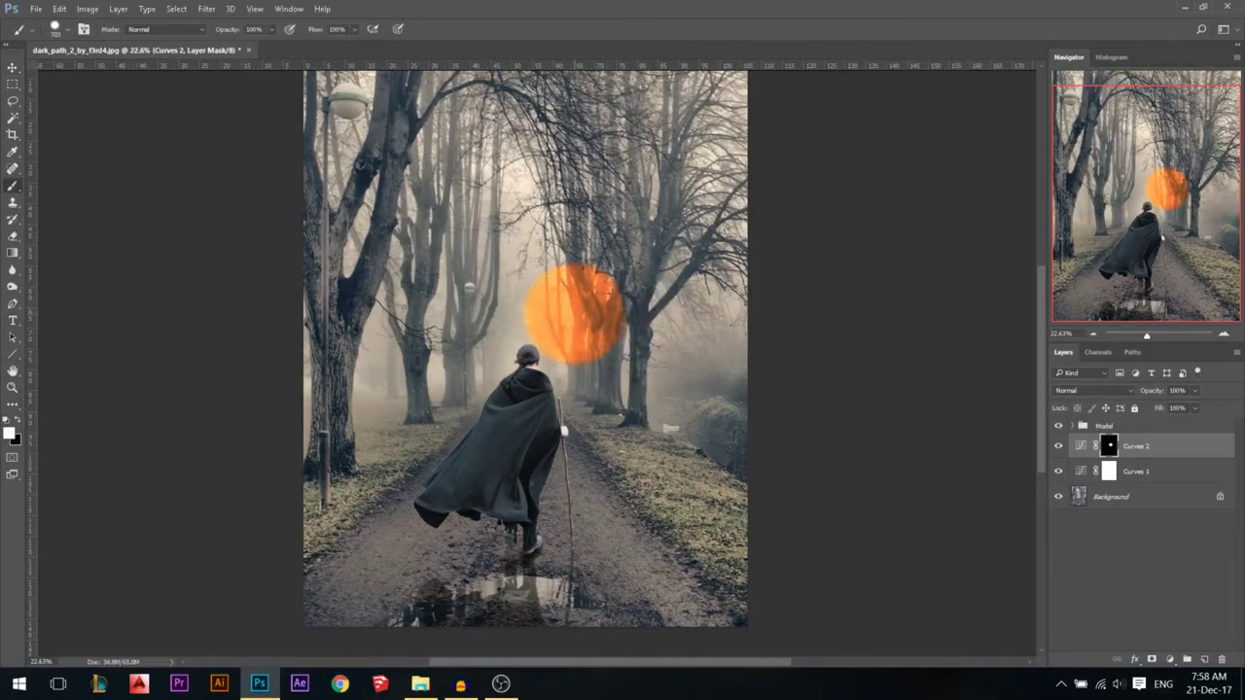
{"action": "key", "text": "ctrl+z"}
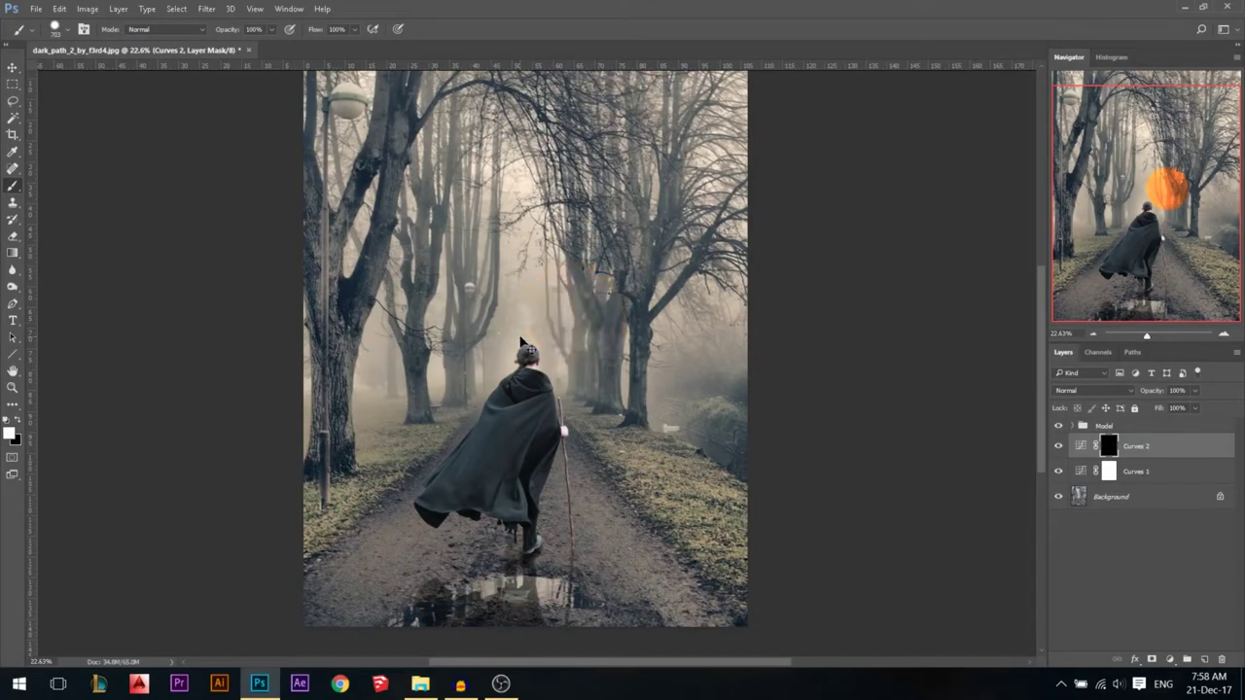
- Soften and enlarge the brush and set its opacity to 32%
{"action": "right_click", "coordinate": [526, 339]}
{"action": "left_click_drag", "start_coordinate": [475, 329], "coordinate": [498, 326]}
{"action": "left_click_drag", "start_coordinate": [232, 29], "coordinate": [222, 37]}
- Try painting a large soft glow around the warlock's head on the Curves 2 mask and undo the last stroke
{"action": "right_click", "coordinate": [433, 284], "text": "alt"}
{"action": "right_click", "coordinate": [532, 326], "text": "alt"}
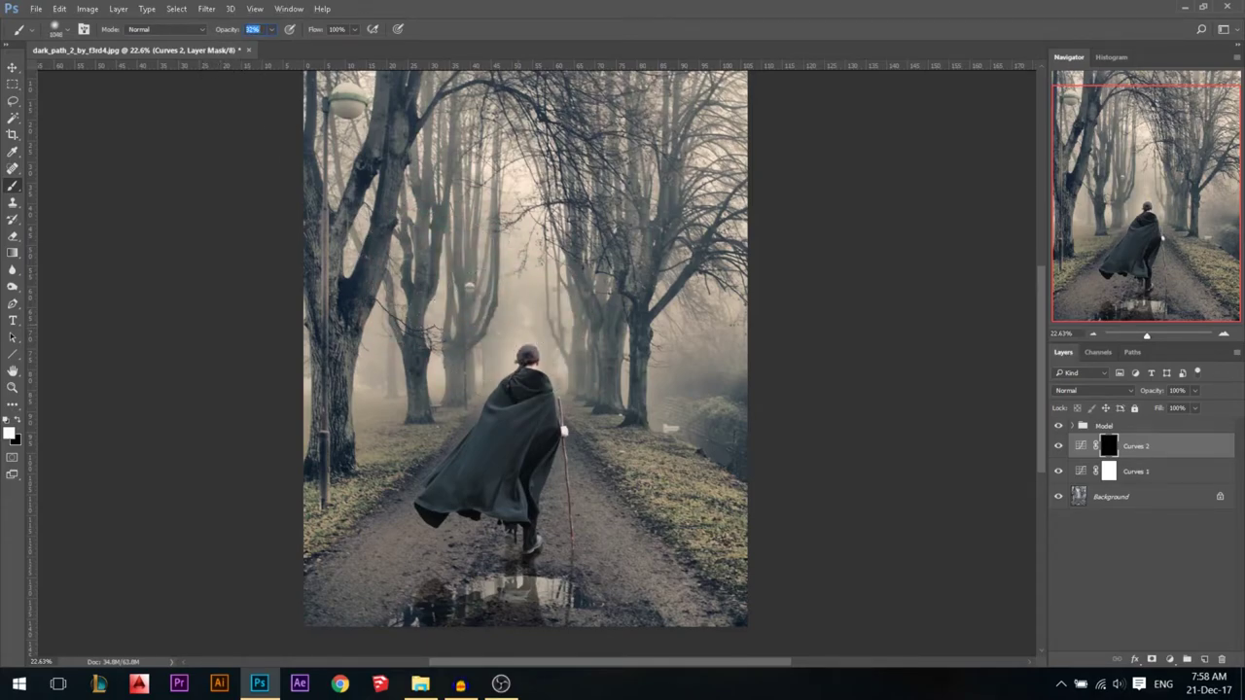
{"action": "right_click", "coordinate": [519, 348], "text": "alt"}
{"action": "right_click", "coordinate": [516, 348], "text": "alt"}
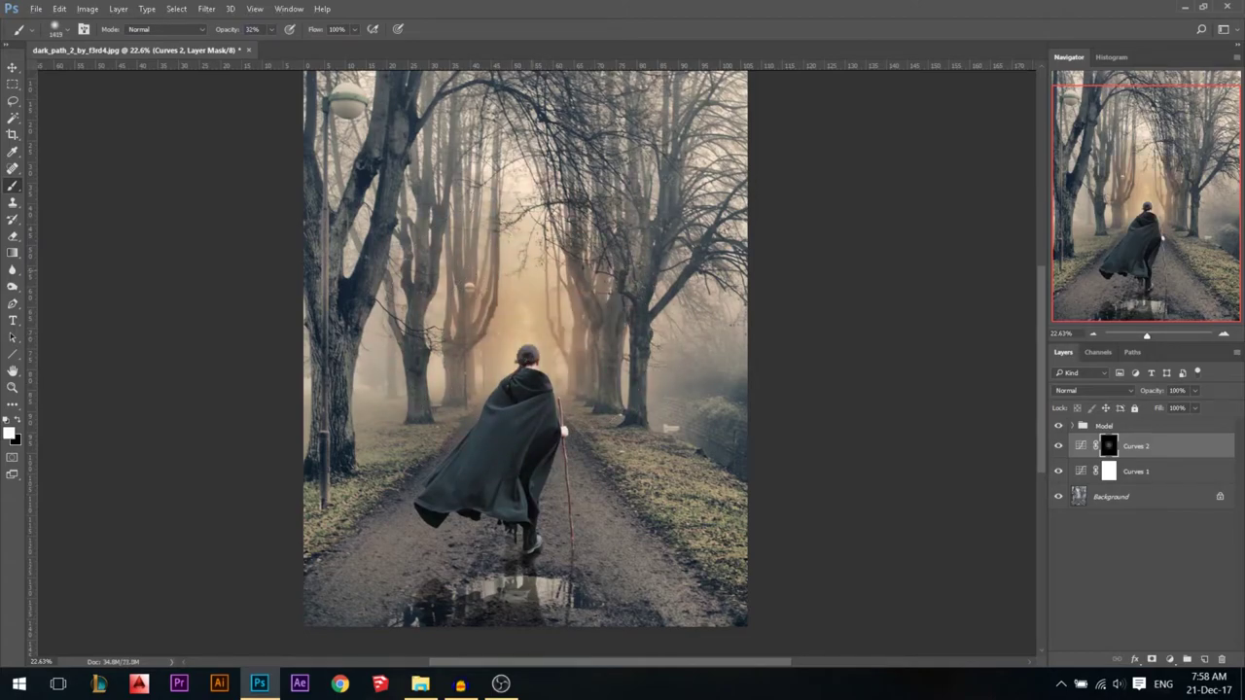
{"action": "key", "text": "ctrl+z"}
- Set the brush opacity to 13% and build up a glow behind the warlock's head on the Curves 2 mask with progressively smaller soft dabs
{"action": "left_click_drag", "start_coordinate": [226, 35], "coordinate": [208, 36]}
{"action": "right_click", "coordinate": [457, 272], "text": "alt"}
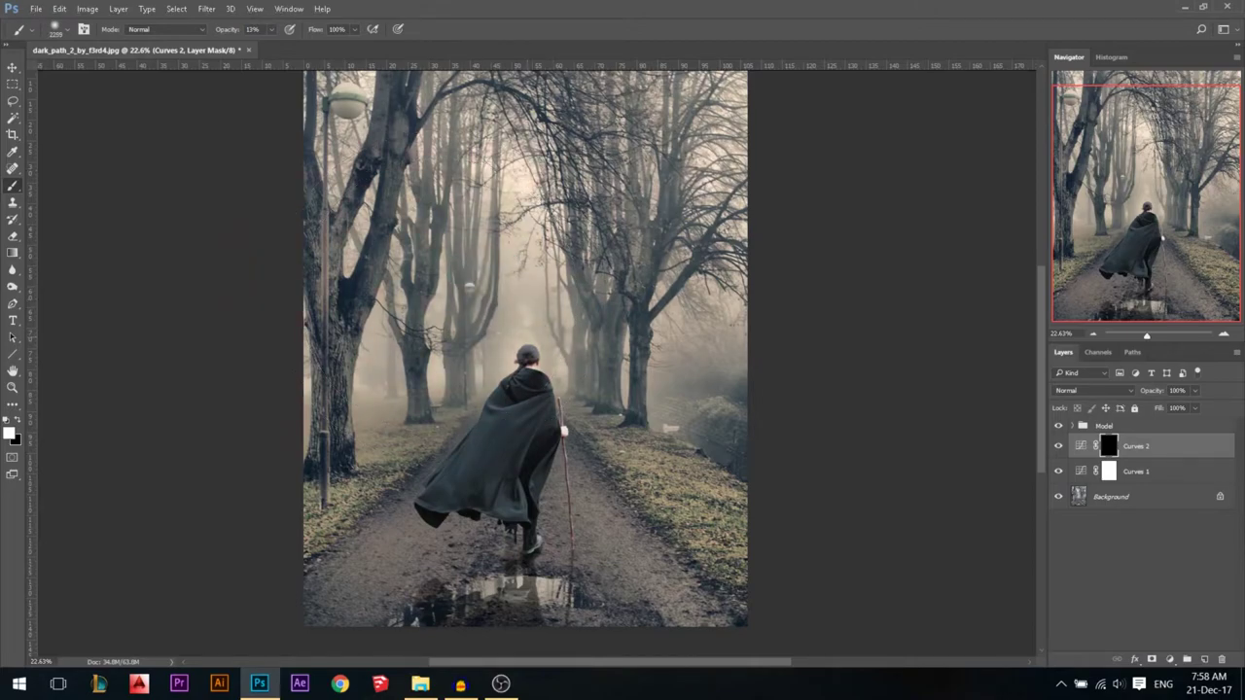
{"action": "right_click", "coordinate": [473, 347], "text": "alt"}
{"action": "right_click", "coordinate": [525, 352], "text": "alt"}
{"action": "right_click", "coordinate": [525, 352], "text": "alt"}
{"action": "right_click", "coordinate": [526, 355], "text": "alt"}
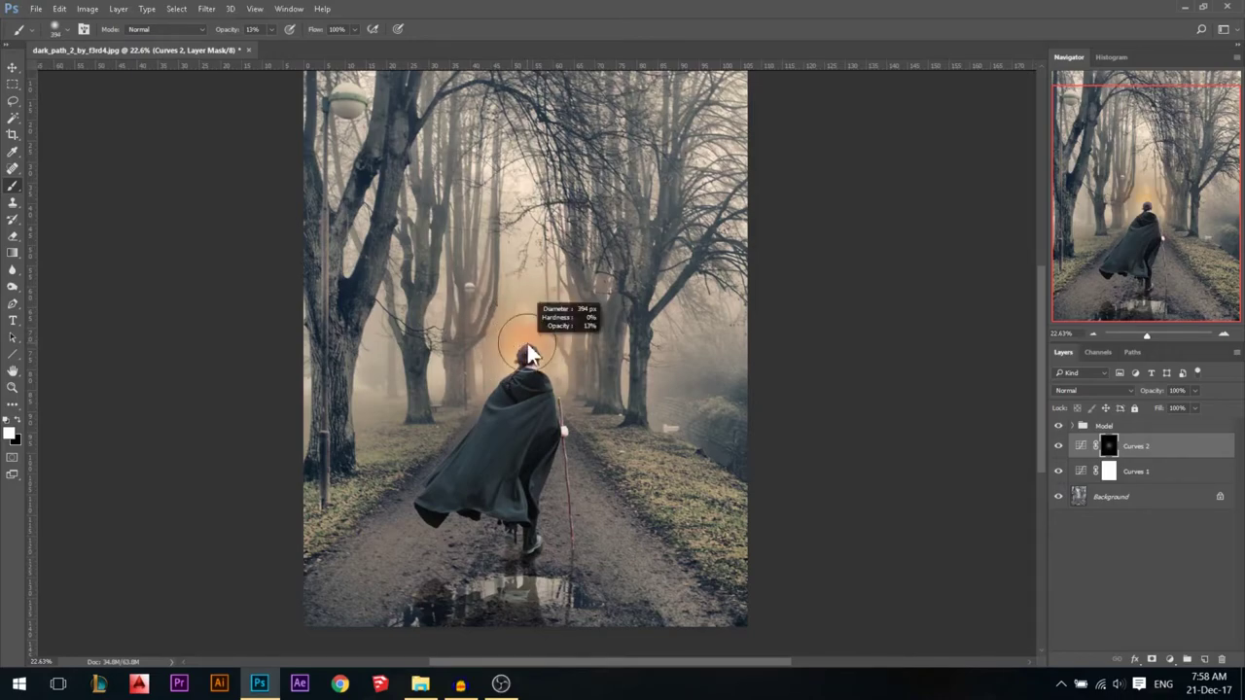
{"action": "right_click", "coordinate": [526, 355], "text": "alt"}
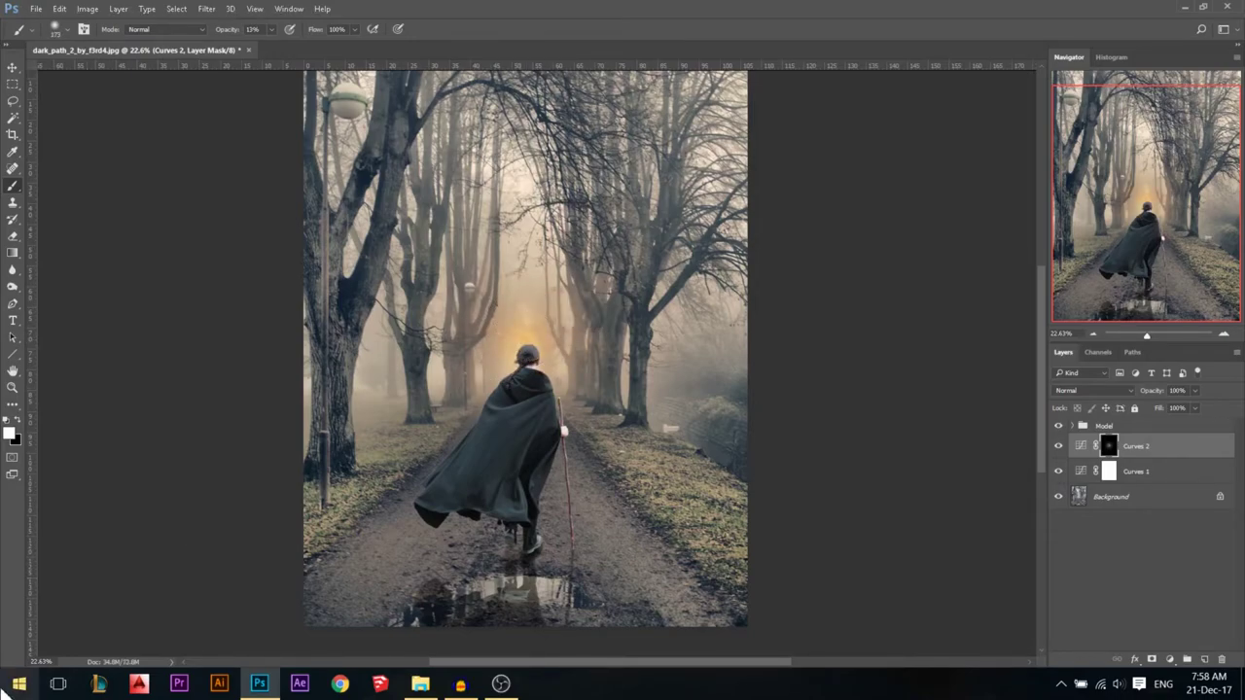
- Set the Curves 2 layer's opacity to 81%
{"action": "left_click", "coordinate": [12, 67]}
{"action": "scroll", "coordinate": [784, 325], "scroll_direction": "down", "scroll_amount": 4, "text": "alt"}
{"action": "mouse_move", "coordinate": [617, 336]}
{"action": "left_mouse_down"}
{"action": "mouse_move", "coordinate": [630, 325]}
{"action": "mouse_move", "coordinate": [620, 348]}
{"action": "left_mouse_up"}
{"action": "scroll", "coordinate": [562, 373], "scroll_direction": "up", "scroll_amount": 3}
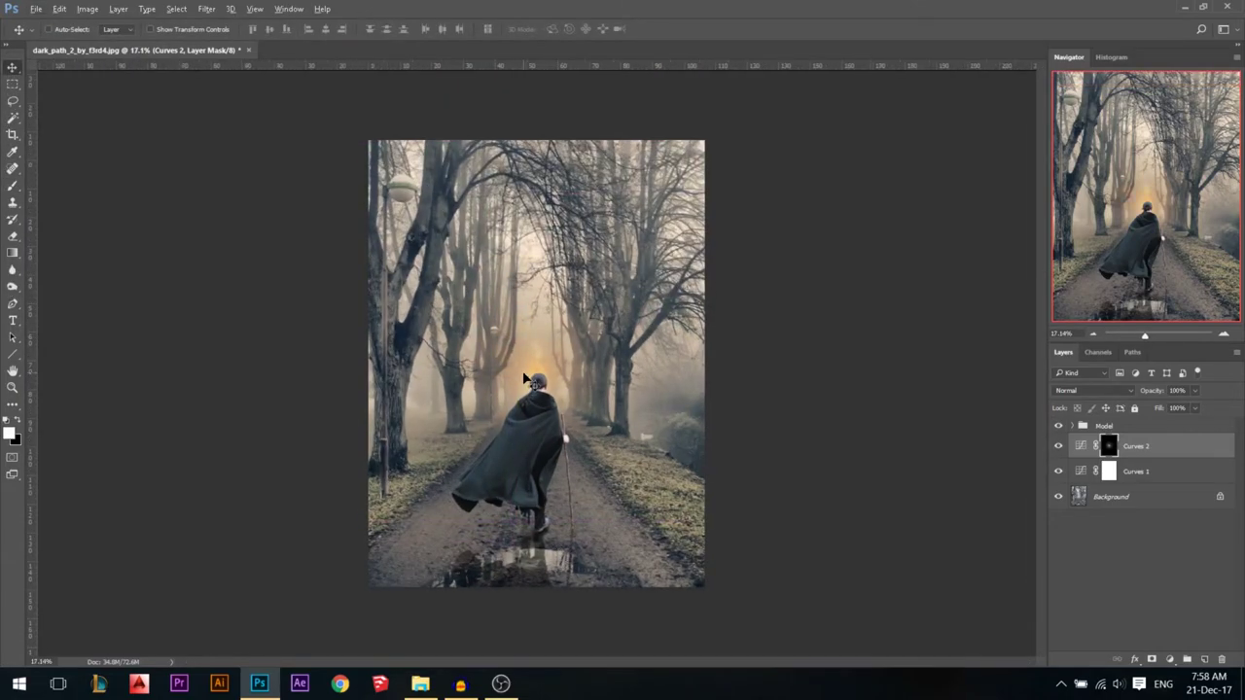
{"action": "left_click_drag", "start_coordinate": [1171, 391], "coordinate": [1152, 394]}
{"action": "scroll", "coordinate": [515, 385], "scroll_direction": "down", "scroll_amount": 2}
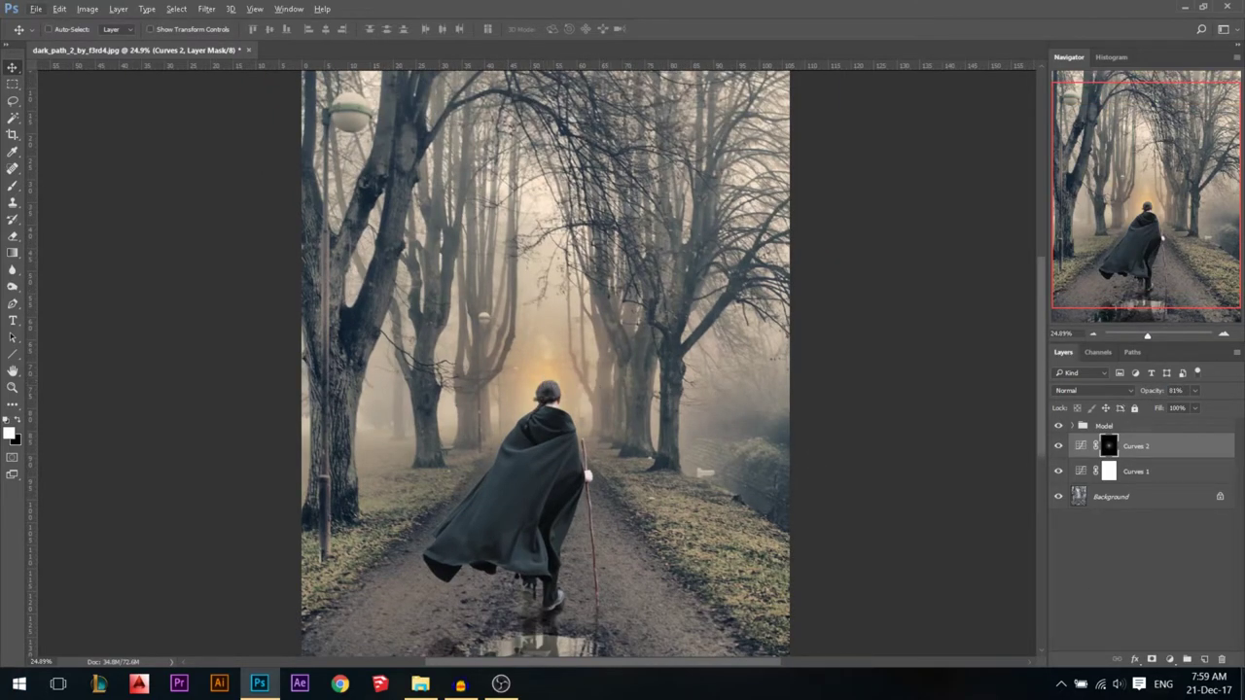
- Create a new layer above Curves 2 and set the Brush foreground colour to bright orange
{"action": "left_click", "coordinate": [1203, 659]}
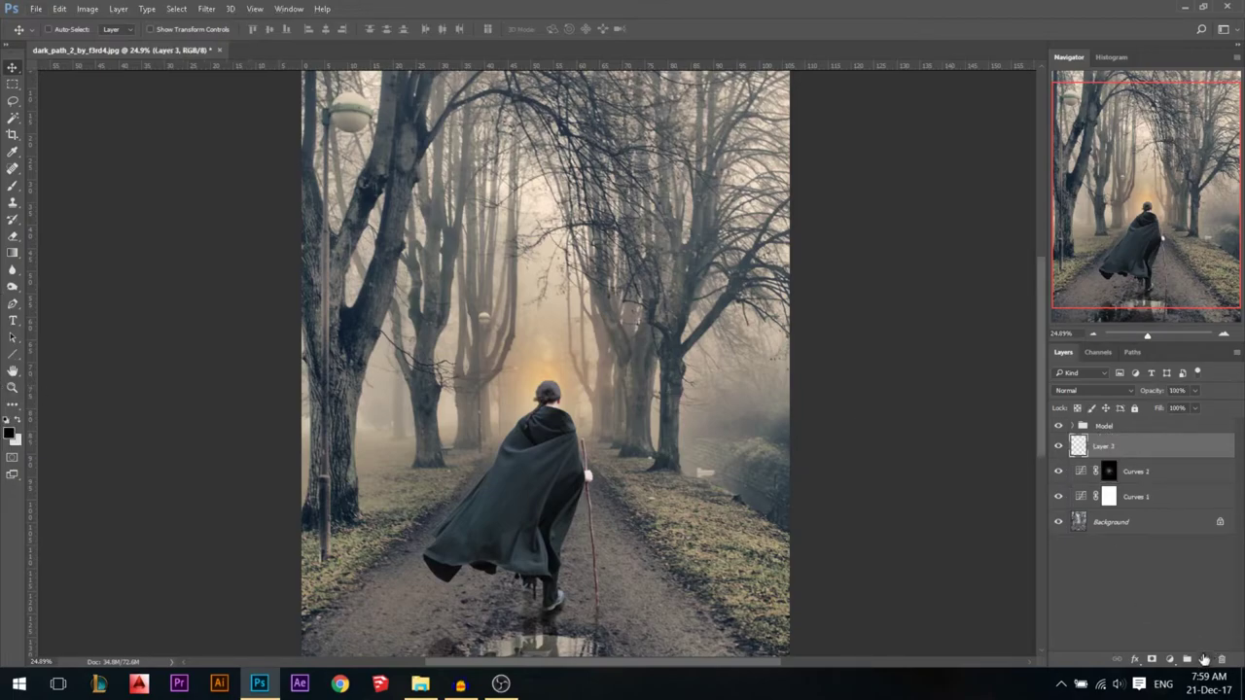
{"action": "left_click", "coordinate": [12, 185]}
{"action": "left_click", "coordinate": [11, 432]}
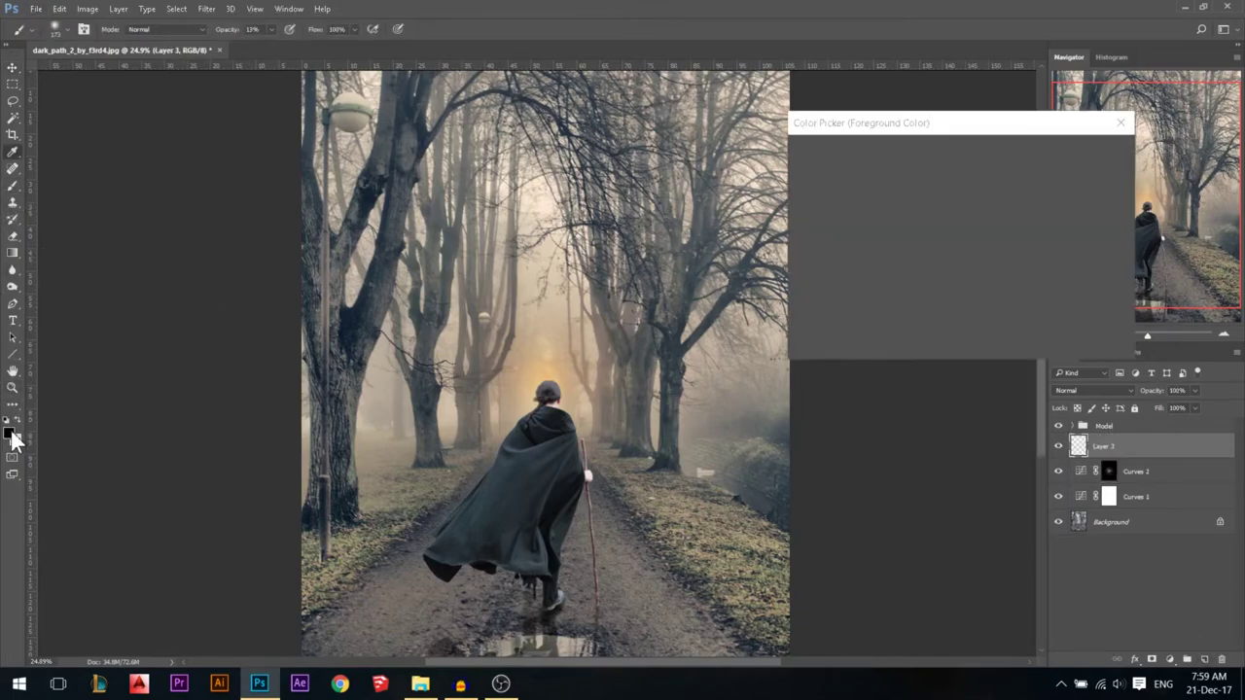
{"action": "left_click", "coordinate": [957, 159]}
{"action": "left_click_drag", "start_coordinate": [968, 275], "coordinate": [976, 309]}
{"action": "left_click", "coordinate": [1091, 152]}
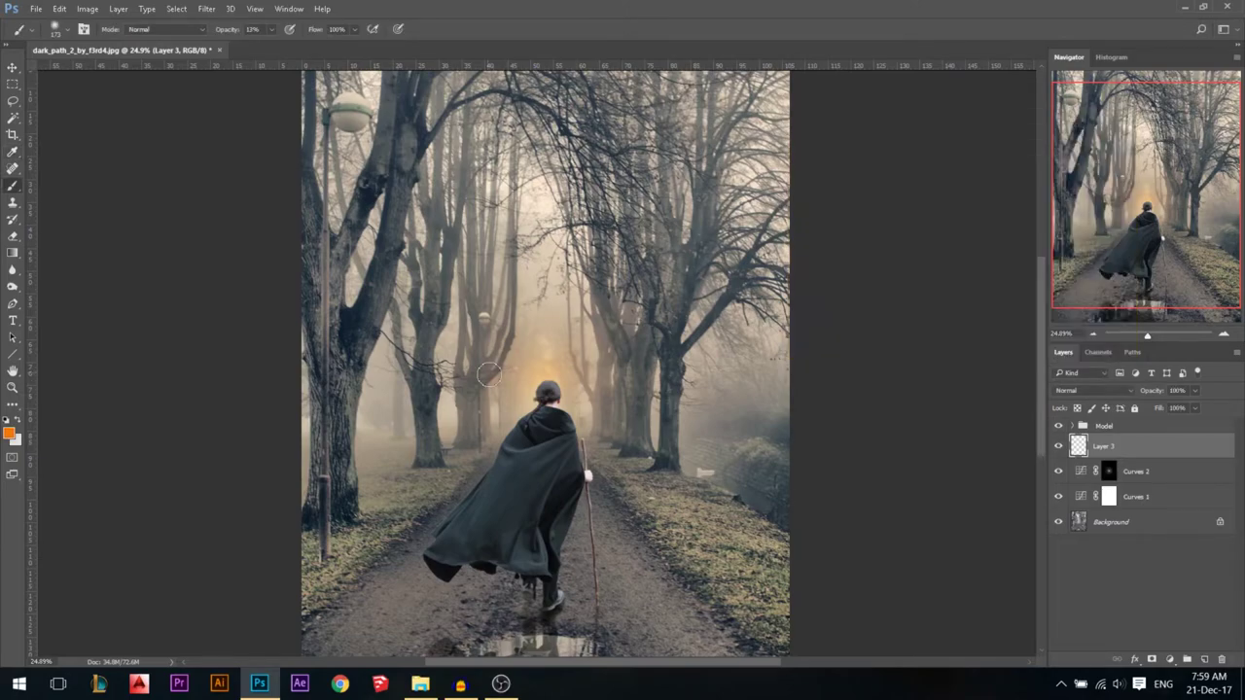
- Paint a large soft orange glow behind the warlock's head at 41% brush opacity and set the layer's blend mode to Screen
{"action": "left_click_drag", "start_coordinate": [225, 29], "coordinate": [252, 29]}
{"action": "left_click_drag", "start_coordinate": [494, 316], "coordinate": [534, 313]}
{"action": "left_click", "coordinate": [542, 363]}
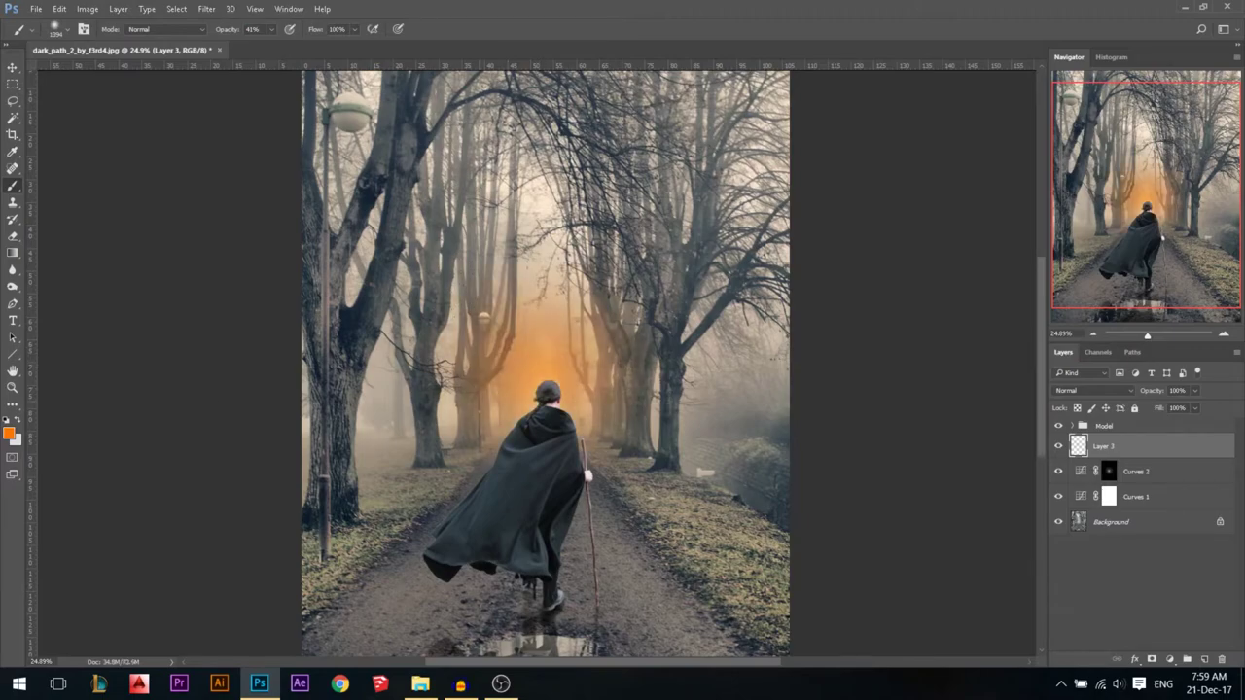
{"action": "left_click", "coordinate": [1094, 391]}
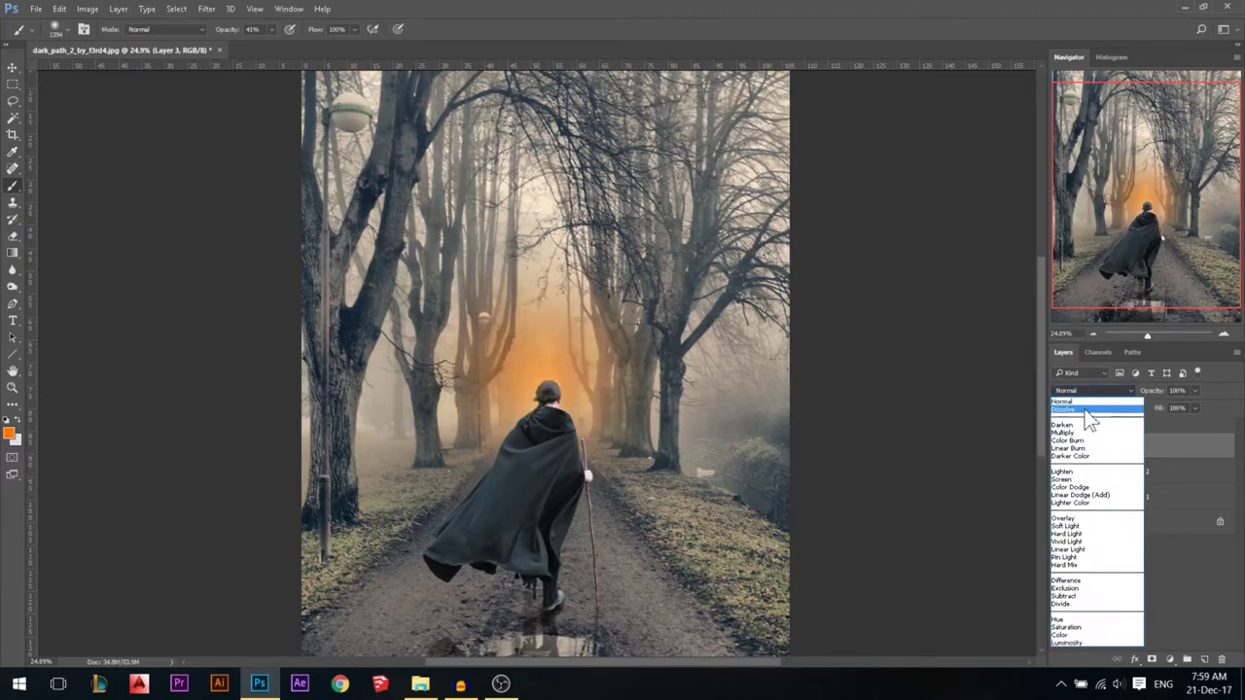
{"action": "left_click", "coordinate": [1074, 480]}
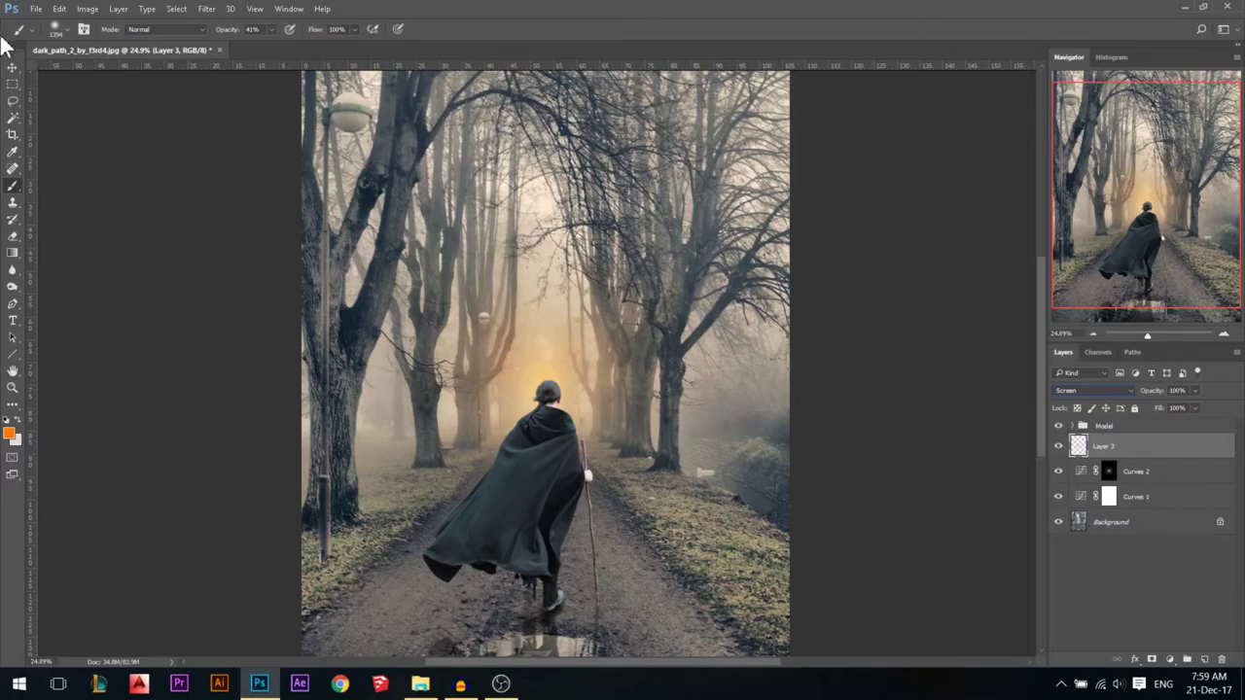
- Compare the image with the orange glow layer hidden and shown
{"action": "left_click", "coordinate": [13, 67]}
{"action": "scroll", "coordinate": [745, 439], "scroll_direction": "right", "scroll_amount": 2}
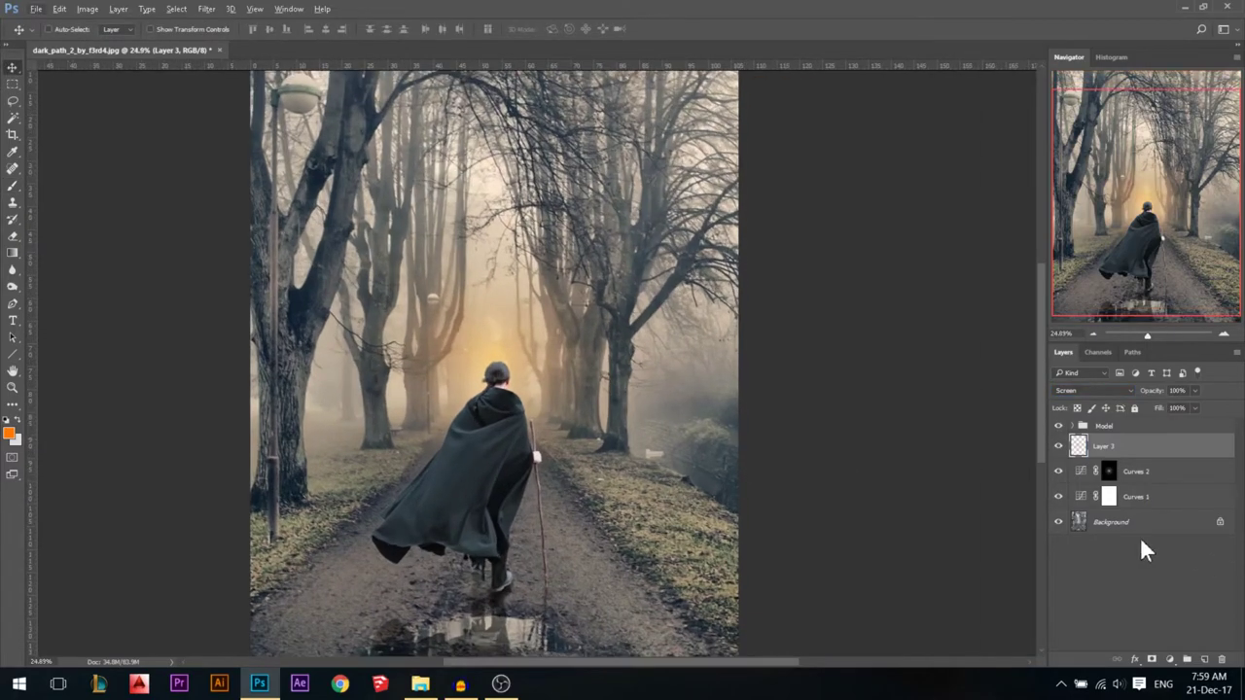
{"action": "left_click", "coordinate": [1058, 446]}
{"action": "left_click", "coordinate": [1058, 447]}
- Set the Curves 2 layer's opacity to 58%
{"action": "left_click", "coordinate": [1133, 473]}
{"action": "scroll", "coordinate": [462, 379], "scroll_direction": "down", "scroll_amount": 1}
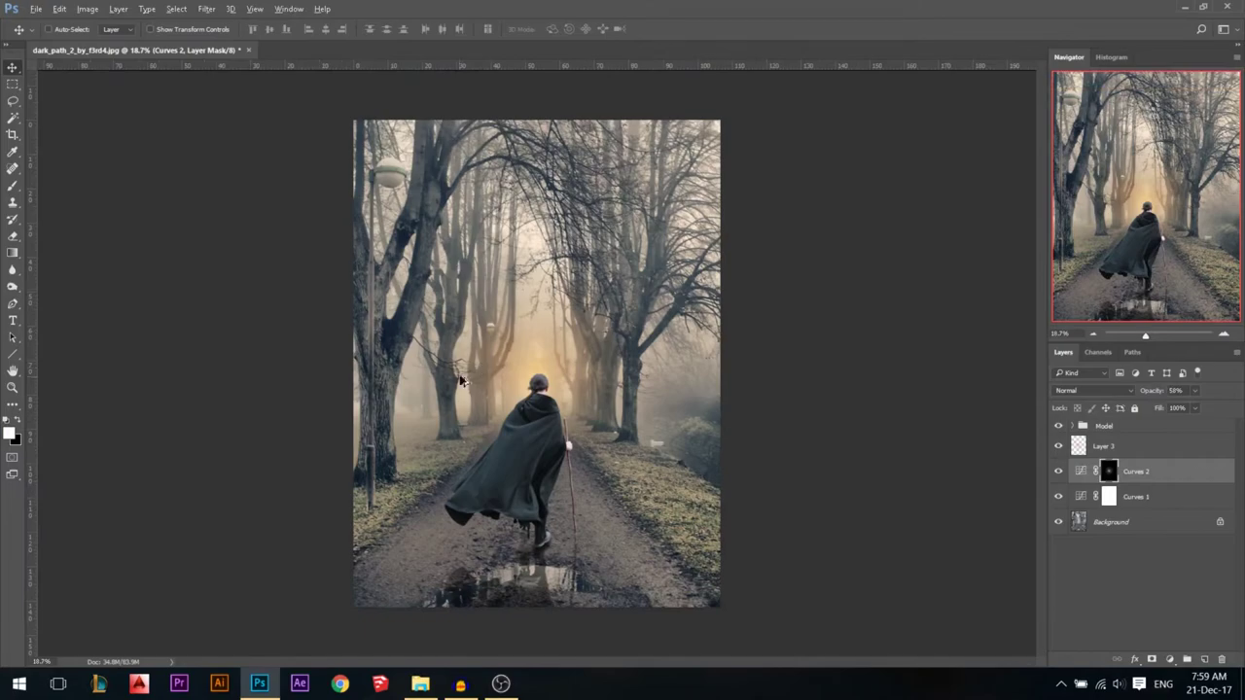
{"action": "scroll", "coordinate": [516, 418], "scroll_direction": "up", "scroll_amount": 4}
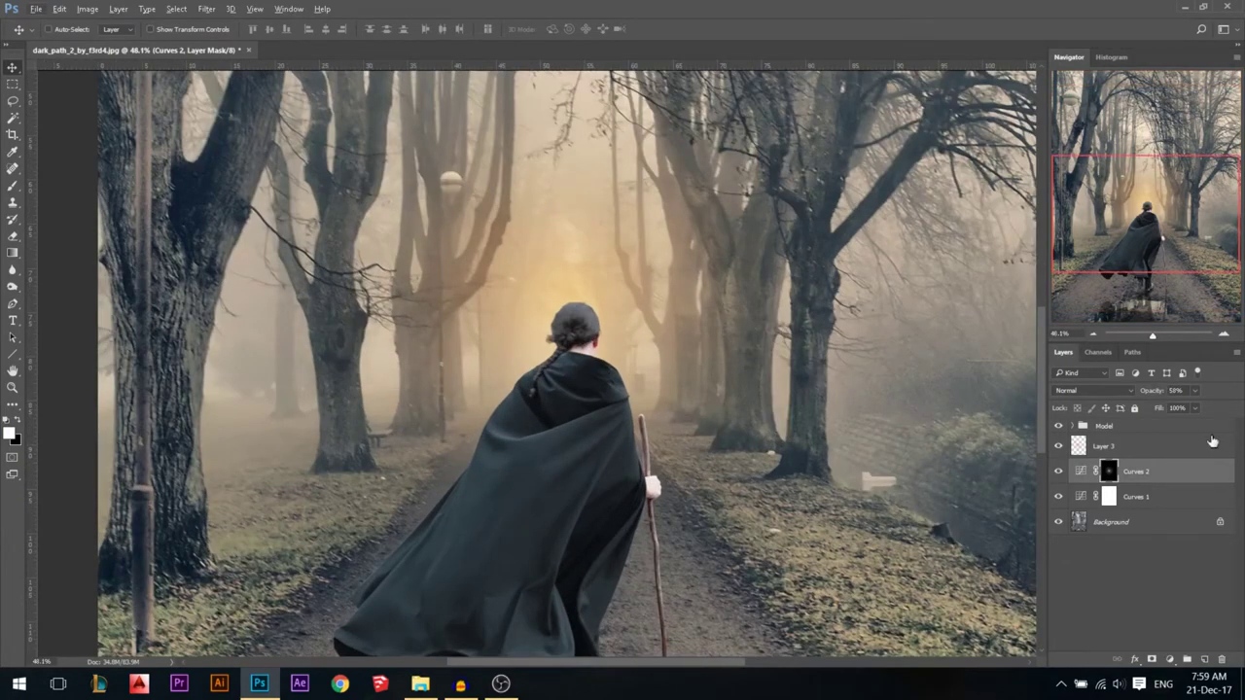
- Create a new layer above the Model group, clip it to the group and choose the Brush for it
{"action": "left_click", "coordinate": [1206, 428]}
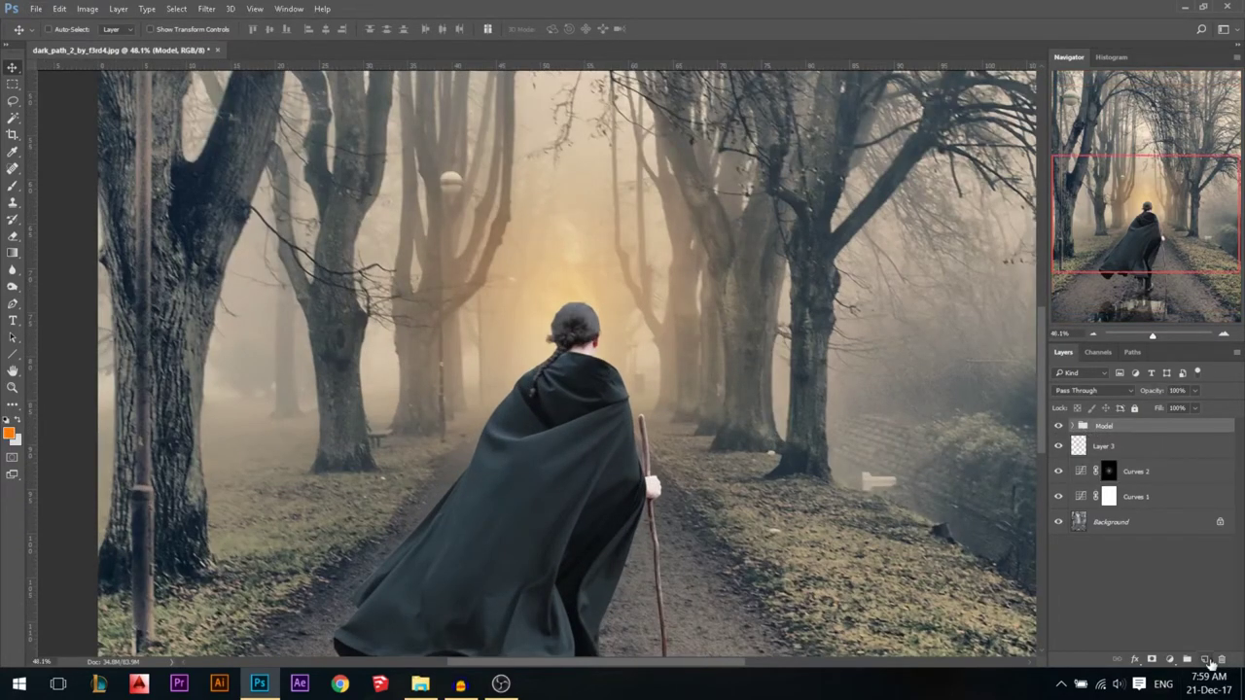
{"action": "left_click", "coordinate": [1205, 661]}
{"action": "left_click_drag", "start_coordinate": [1134, 435], "coordinate": [1134, 442]}
{"action": "left_click", "coordinate": [1137, 443], "text": "alt"}
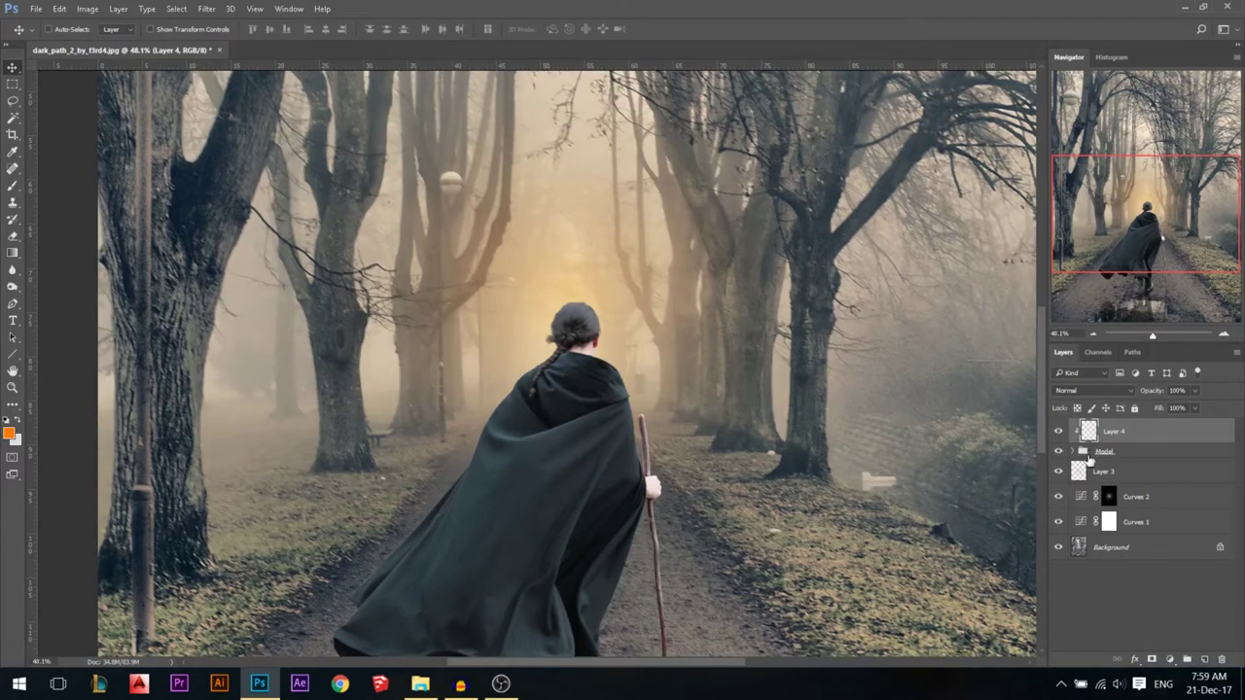
{"action": "left_click", "coordinate": [13, 185]}
- Try an orange stroke around the warlock's head and hood on the clipped layer and undo it
{"action": "left_click_drag", "start_coordinate": [955, 280], "coordinate": [768, 283]}
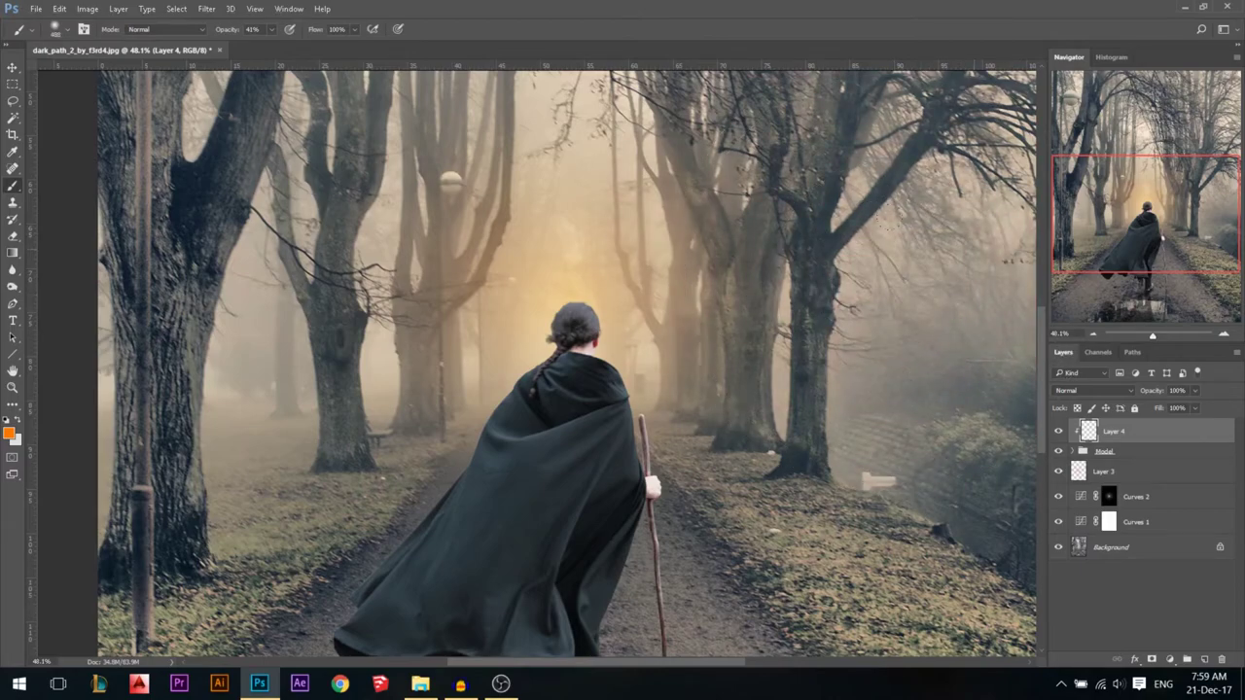
{"action": "mouse_move", "coordinate": [618, 375]}
{"action": "left_mouse_down"}
{"action": "mouse_move", "coordinate": [538, 346]}
{"action": "mouse_move", "coordinate": [566, 314]}
{"action": "mouse_move", "coordinate": [536, 310]}
{"action": "mouse_move", "coordinate": [568, 303]}
{"action": "mouse_move", "coordinate": [496, 306]}
{"action": "mouse_move", "coordinate": [532, 320]}
{"action": "left_mouse_up"}
{"action": "key", "text": "ctrl+z"}
- Paint orange rim light on the warlock's hair, hood, shoulders and shoe with smaller brushes, and set the clipped layer's blend mode to Overlay
{"action": "scroll", "coordinate": [538, 309], "scroll_direction": "up", "scroll_amount": 4}
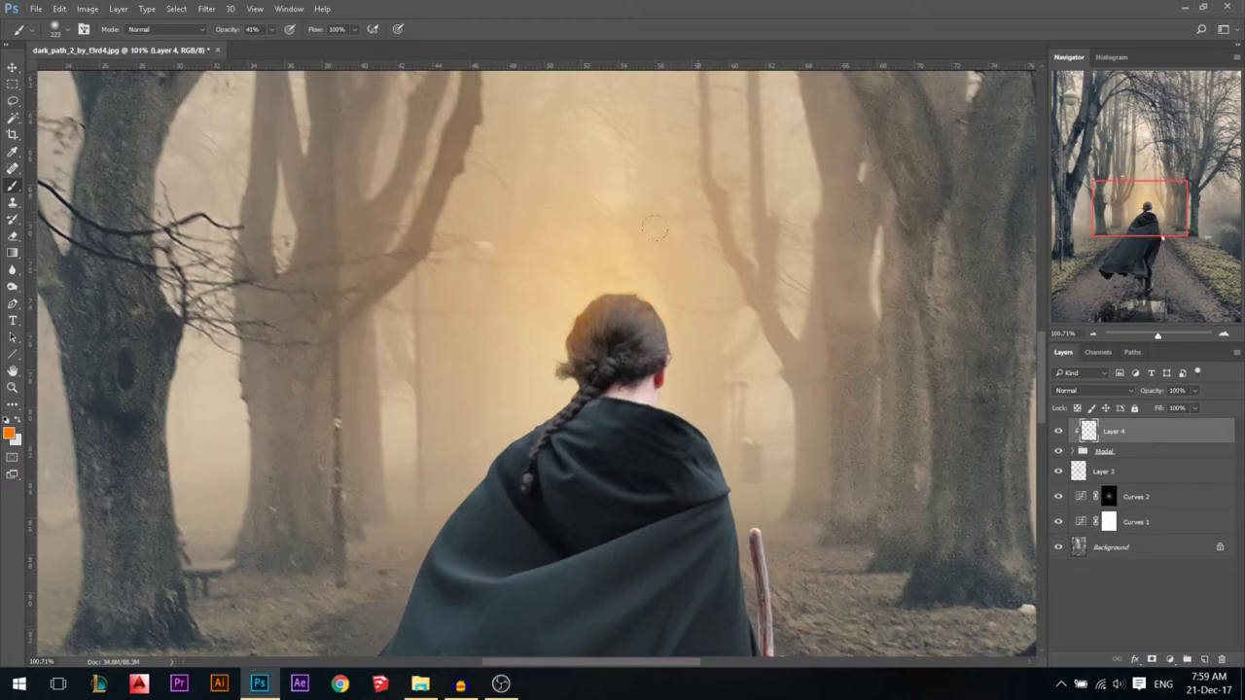
{"action": "left_click_drag", "start_coordinate": [737, 394], "coordinate": [714, 402]}
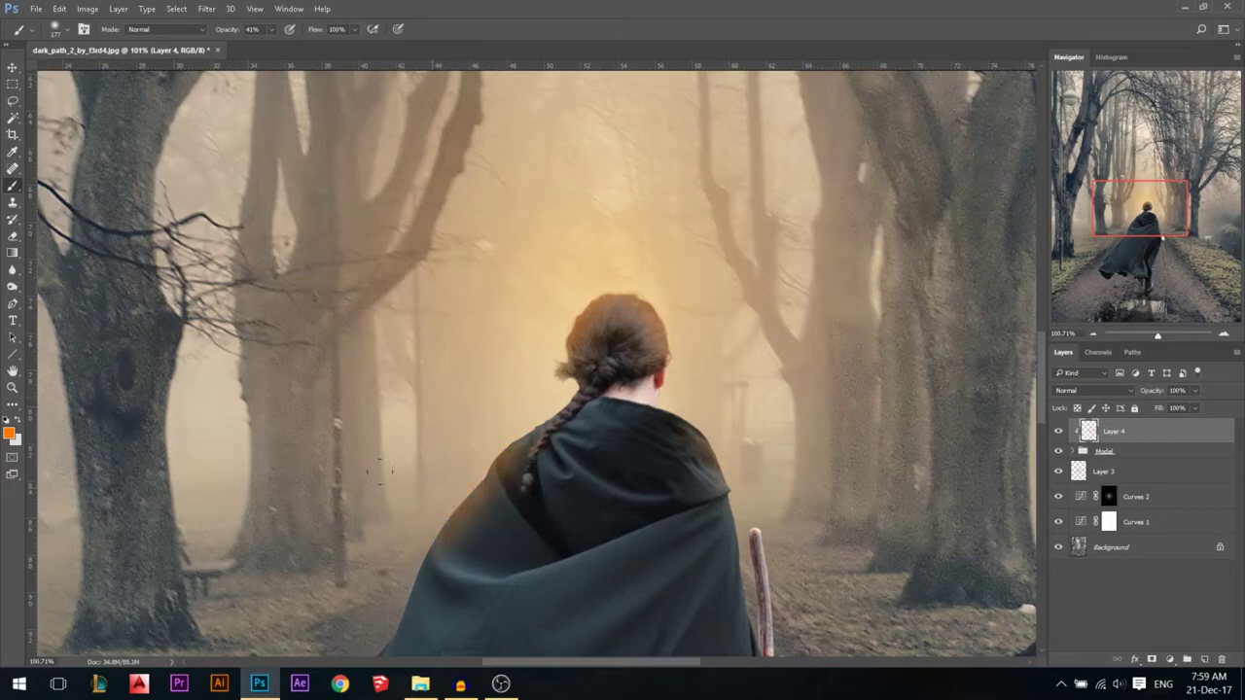
{"action": "scroll", "coordinate": [512, 223], "scroll_direction": "down", "scroll_amount": 5}
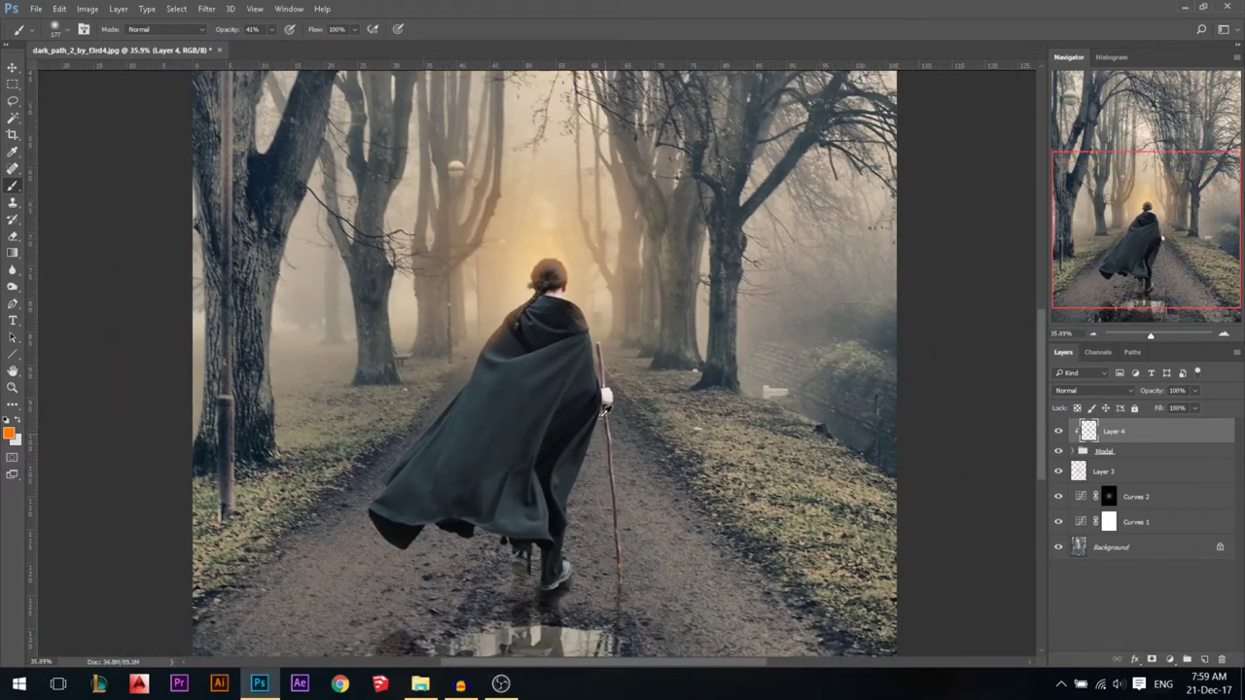
{"action": "left_click_drag", "start_coordinate": [610, 568], "coordinate": [580, 569]}
{"action": "left_click", "coordinate": [574, 567]}
{"action": "left_click", "coordinate": [1065, 389]}
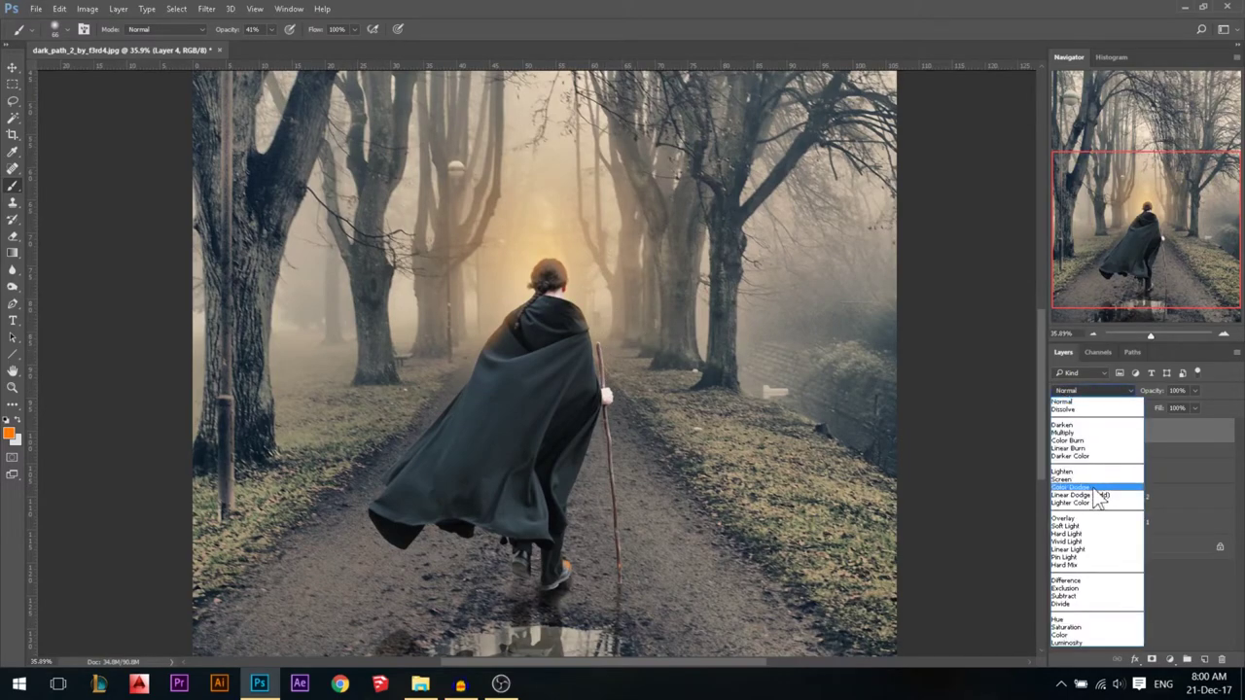
{"action": "left_click", "coordinate": [1065, 523]}
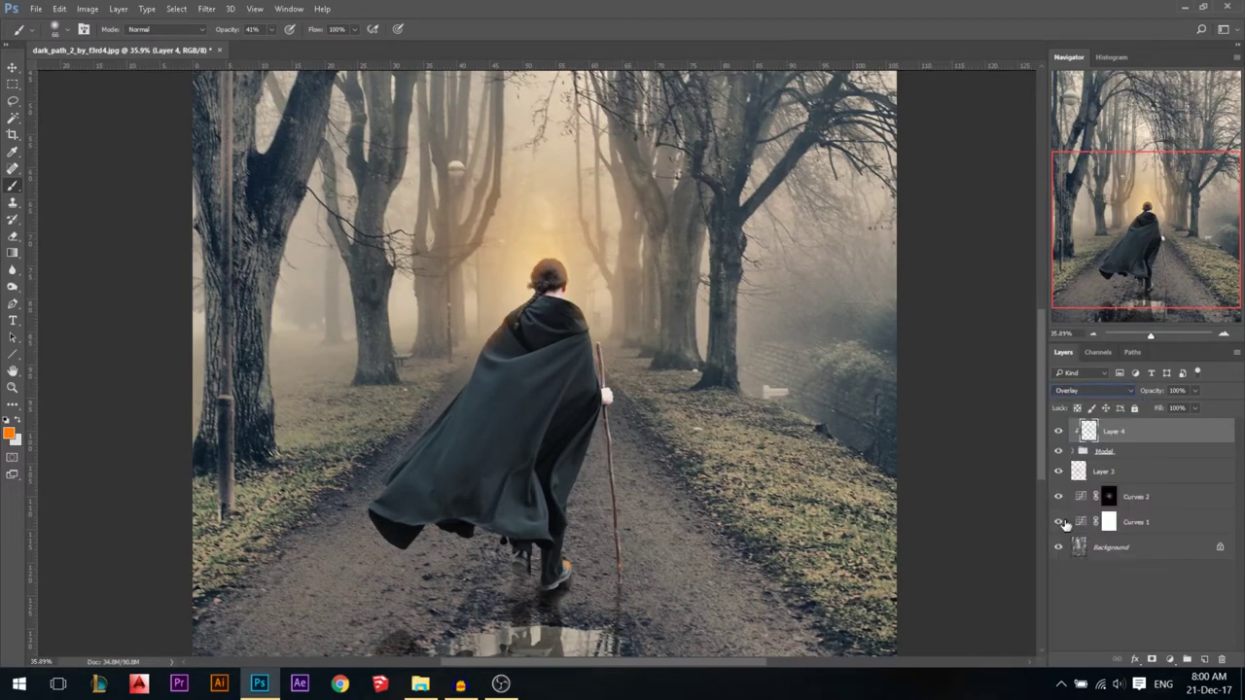
- Change the blend mode of the clipped rim-light layer to Soft Light and check its effect on the warlock
{"action": "left_click", "coordinate": [1081, 390]}
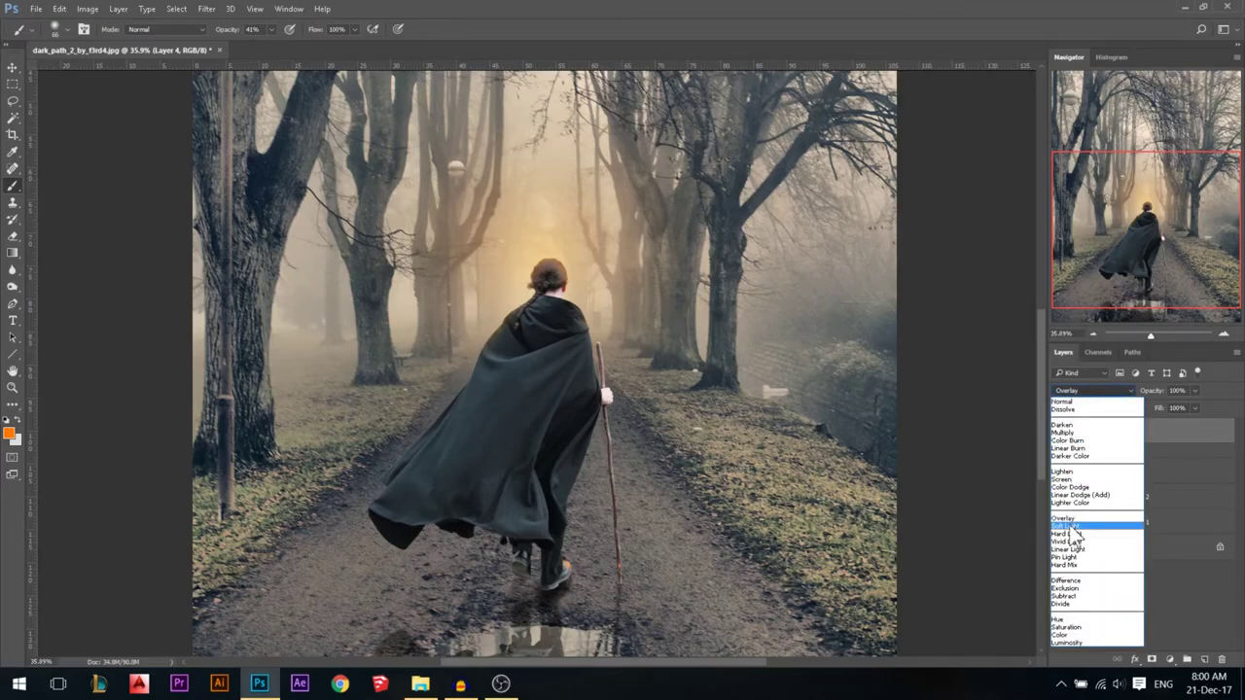
{"action": "left_click", "coordinate": [1072, 526]}
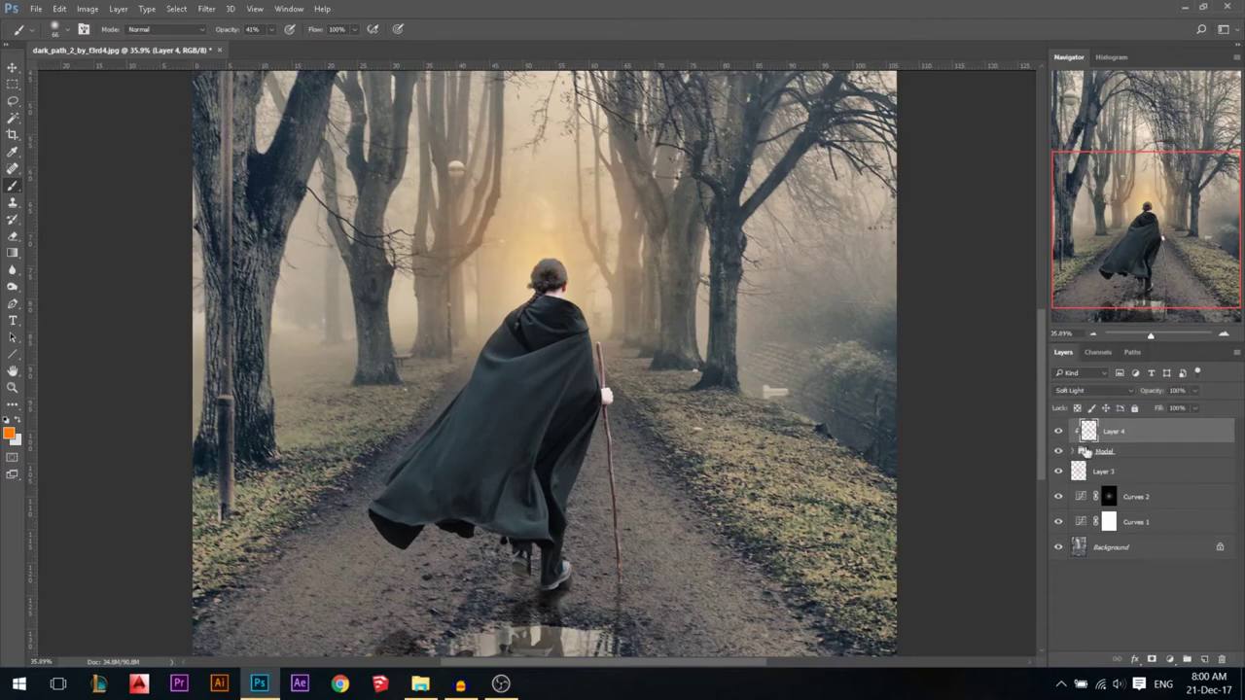
{"action": "scroll", "coordinate": [547, 250], "scroll_direction": "up", "scroll_amount": 3}
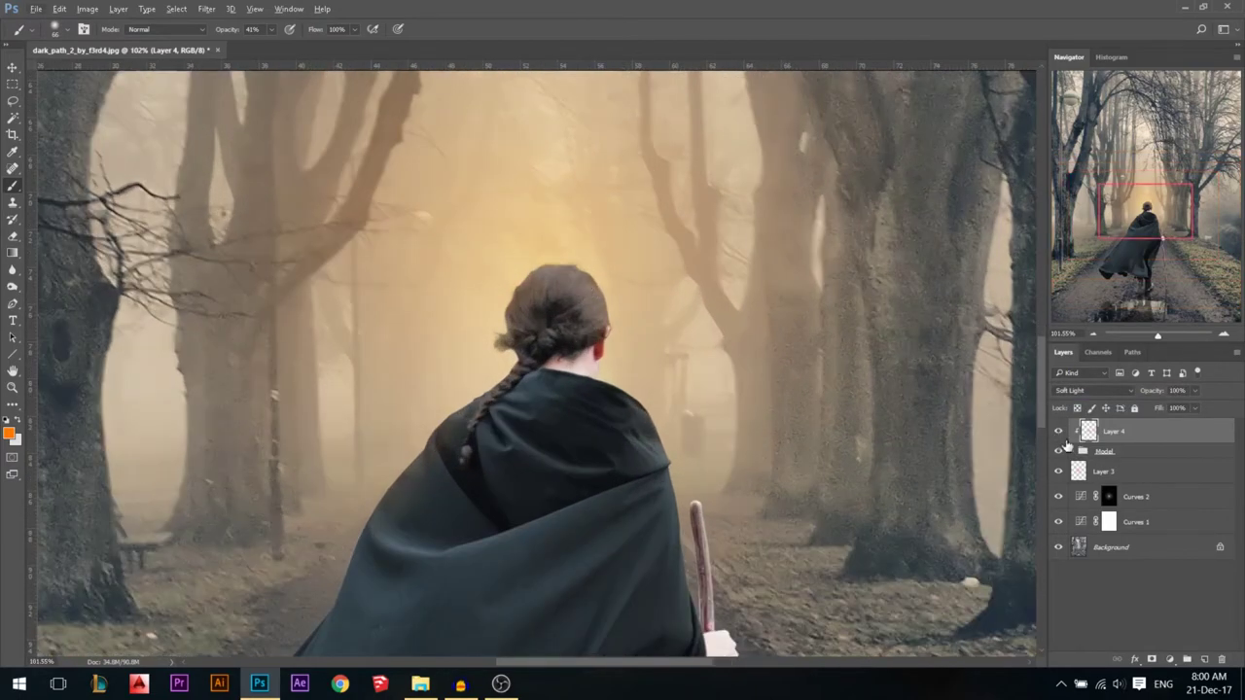
{"action": "left_click", "coordinate": [1058, 433]}
{"action": "left_click", "coordinate": [12, 68]}
{"action": "scroll", "coordinate": [736, 356], "scroll_direction": "down", "scroll_amount": 5}
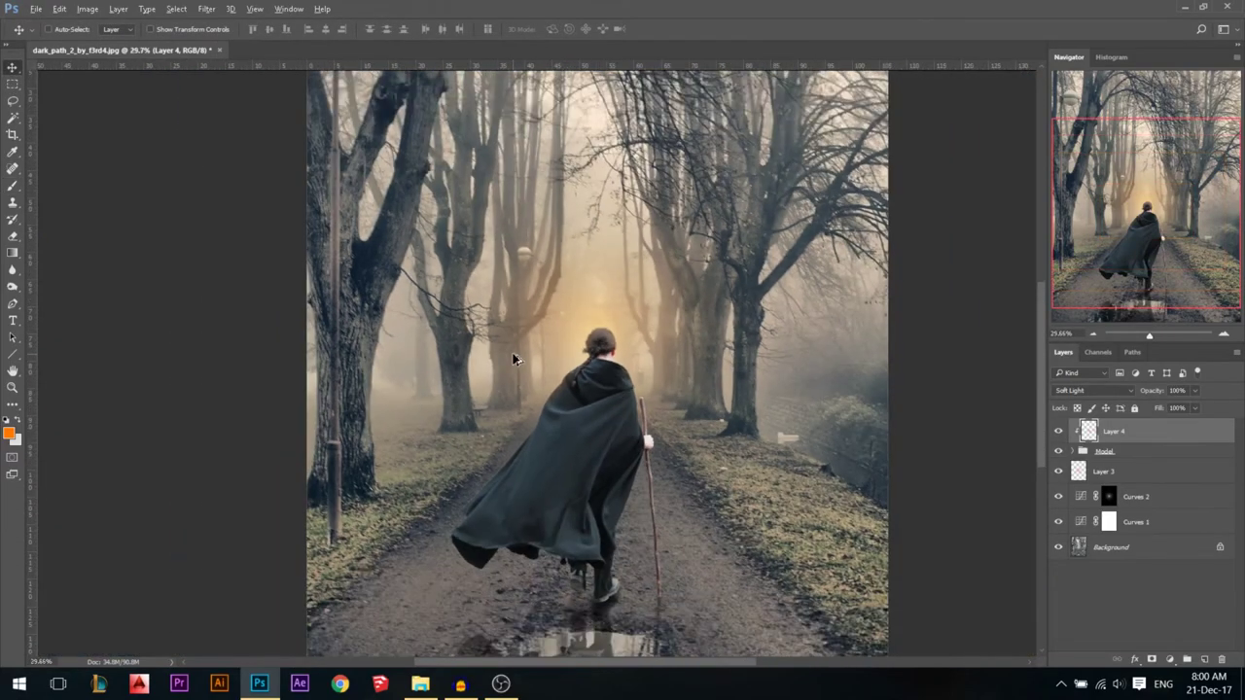
{"action": "scroll", "coordinate": [515, 360], "scroll_direction": "down", "scroll_amount": 1}
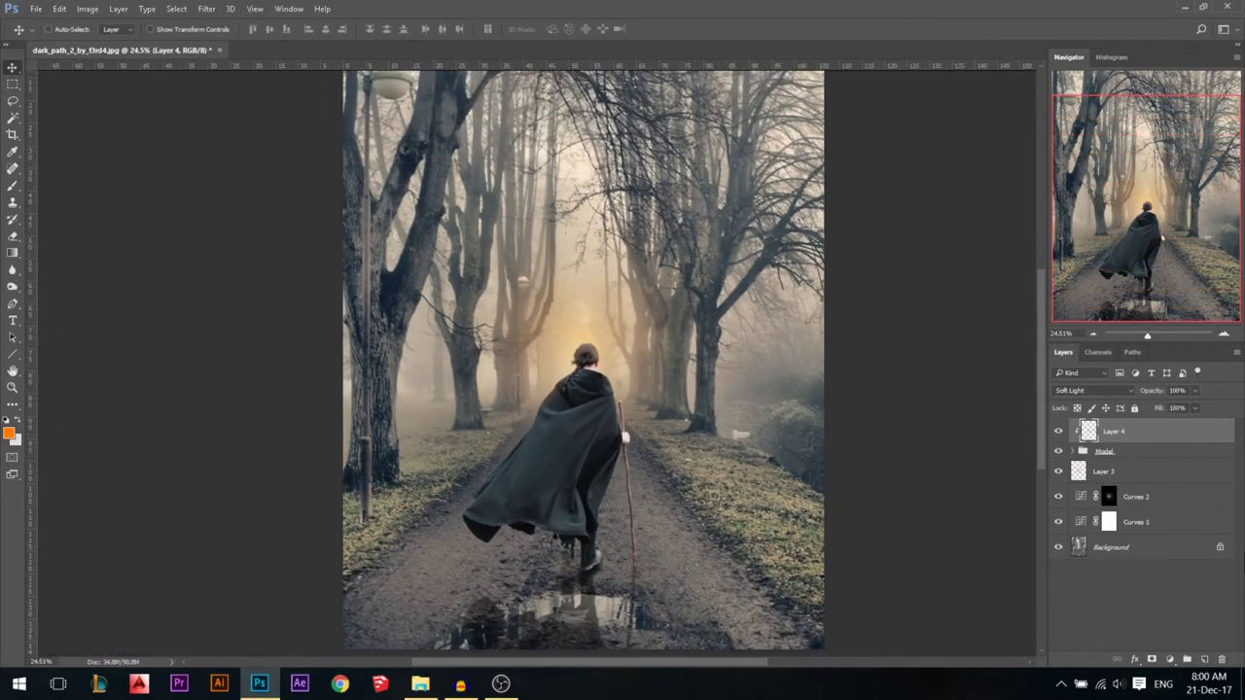
{"action": "scroll", "coordinate": [632, 407], "scroll_direction": "down", "scroll_amount": 1}
{"action": "scroll", "coordinate": [521, 434], "scroll_direction": "up", "scroll_amount": 1}
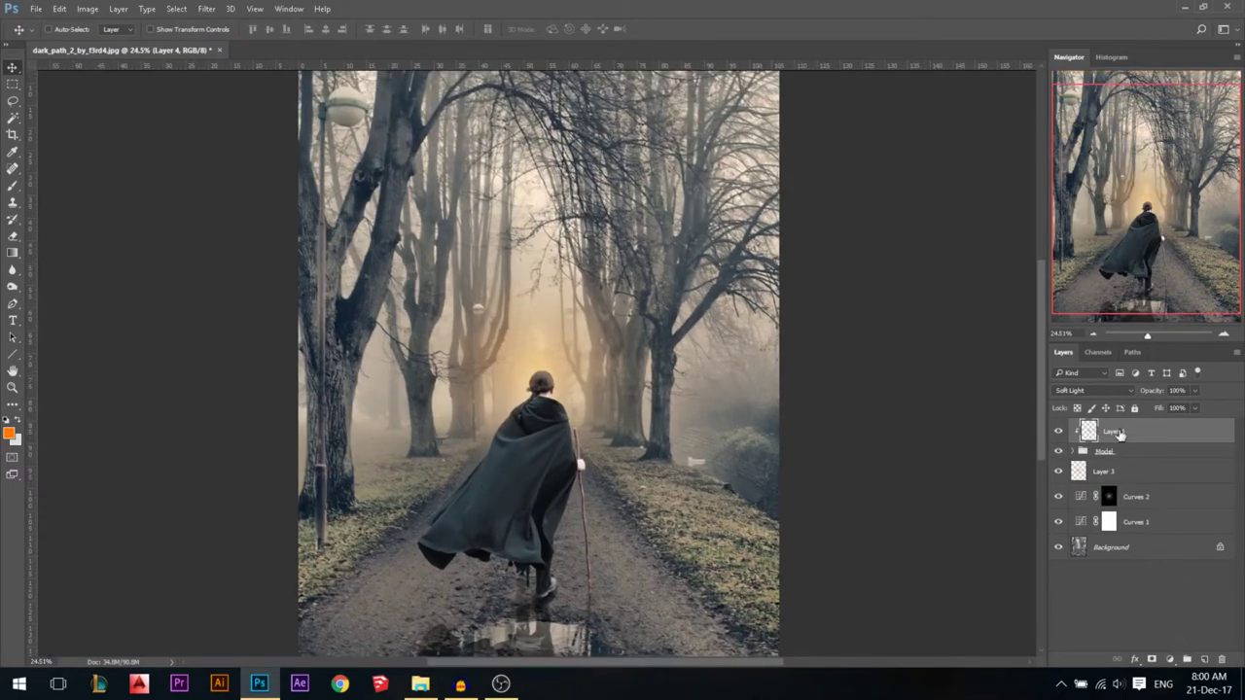
{"action": "left_click", "coordinate": [1126, 547]}
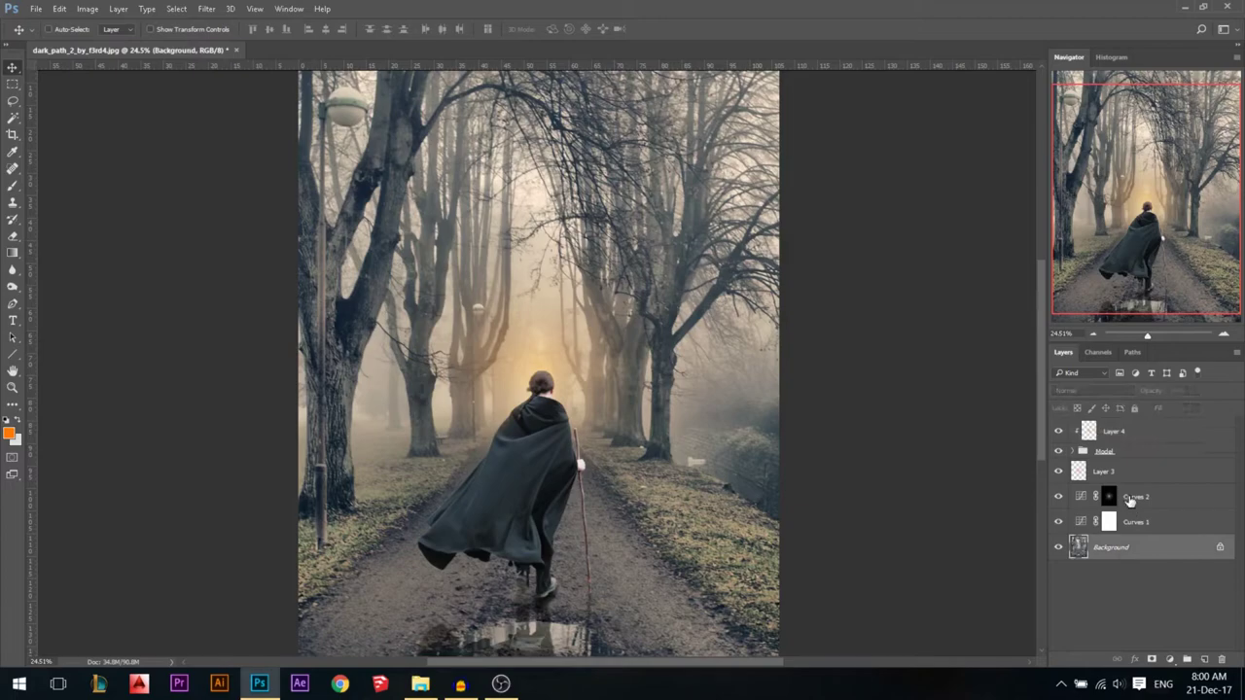
{"action": "left_click", "coordinate": [1131, 498]}
{"action": "left_click", "coordinate": [1109, 521]}
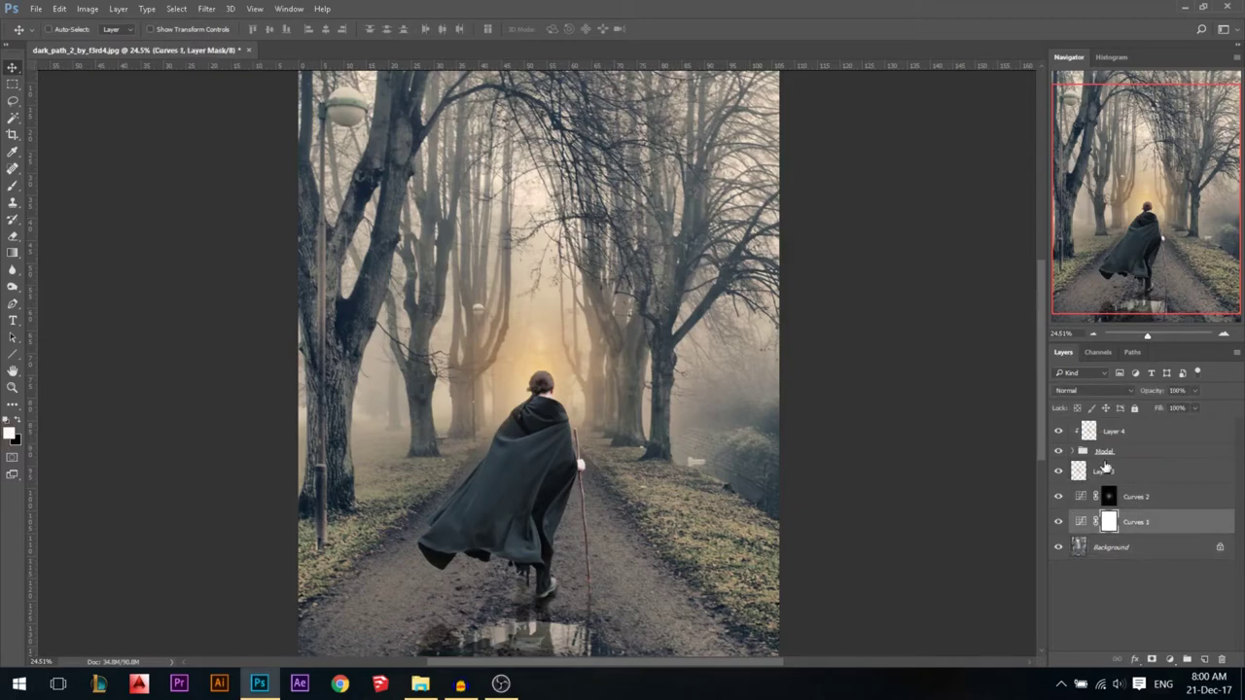
{"action": "left_click", "coordinate": [1105, 470]}
{"action": "left_click", "coordinate": [1112, 434]}
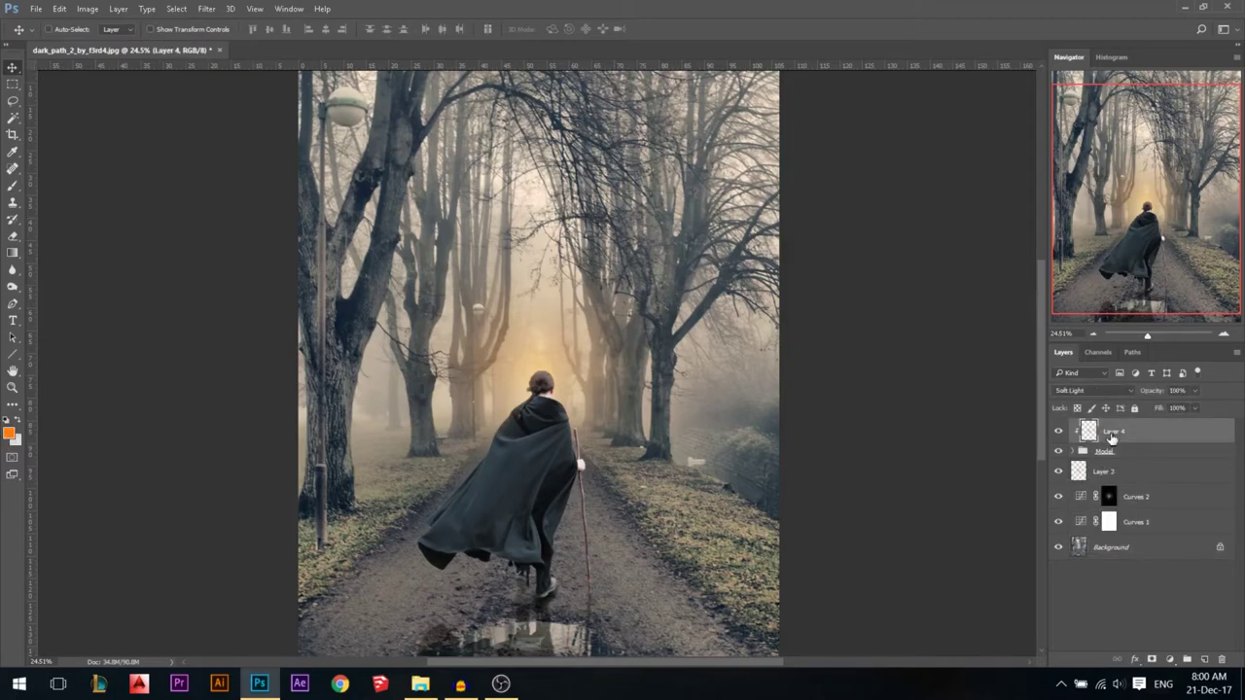
{"action": "scroll", "coordinate": [525, 317], "scroll_direction": "down", "scroll_amount": 1}
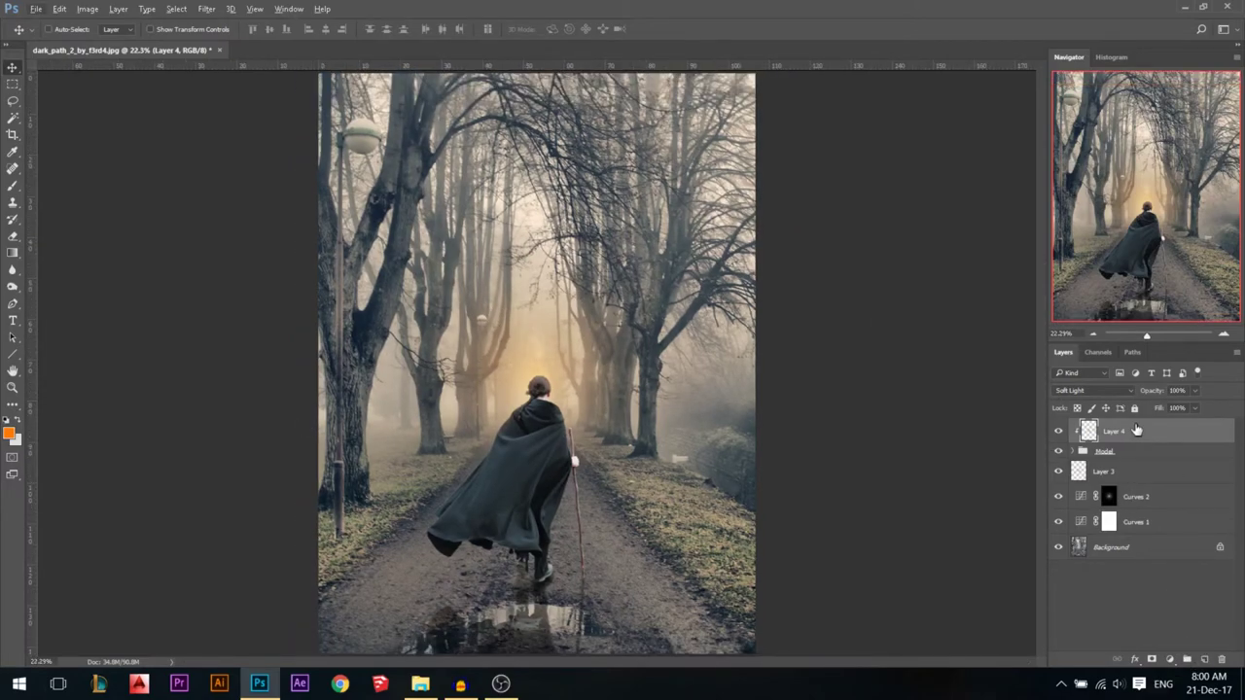
- Add a Gradient Map adjustment layer above the rim-light layer using the Violet, Orange preset
{"action": "left_click", "coordinate": [1169, 659]}
{"action": "left_click", "coordinate": [1139, 631]}
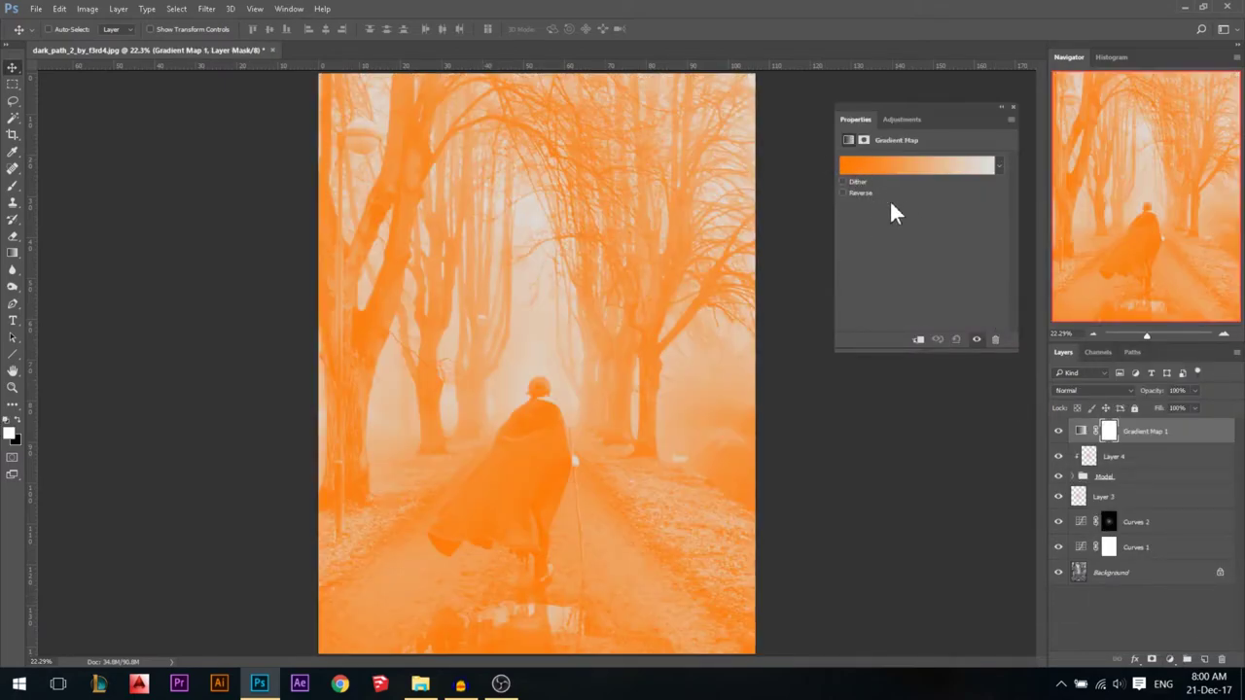
{"action": "left_click", "coordinate": [987, 171]}
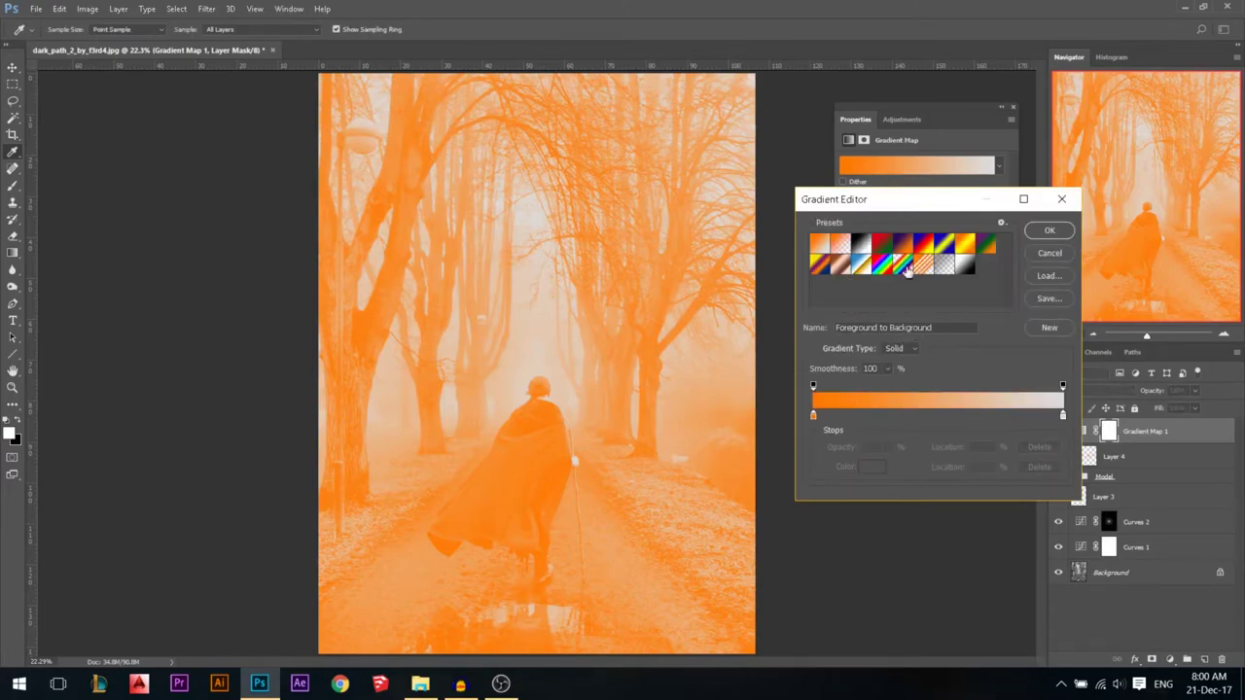
{"action": "left_click", "coordinate": [900, 245]}
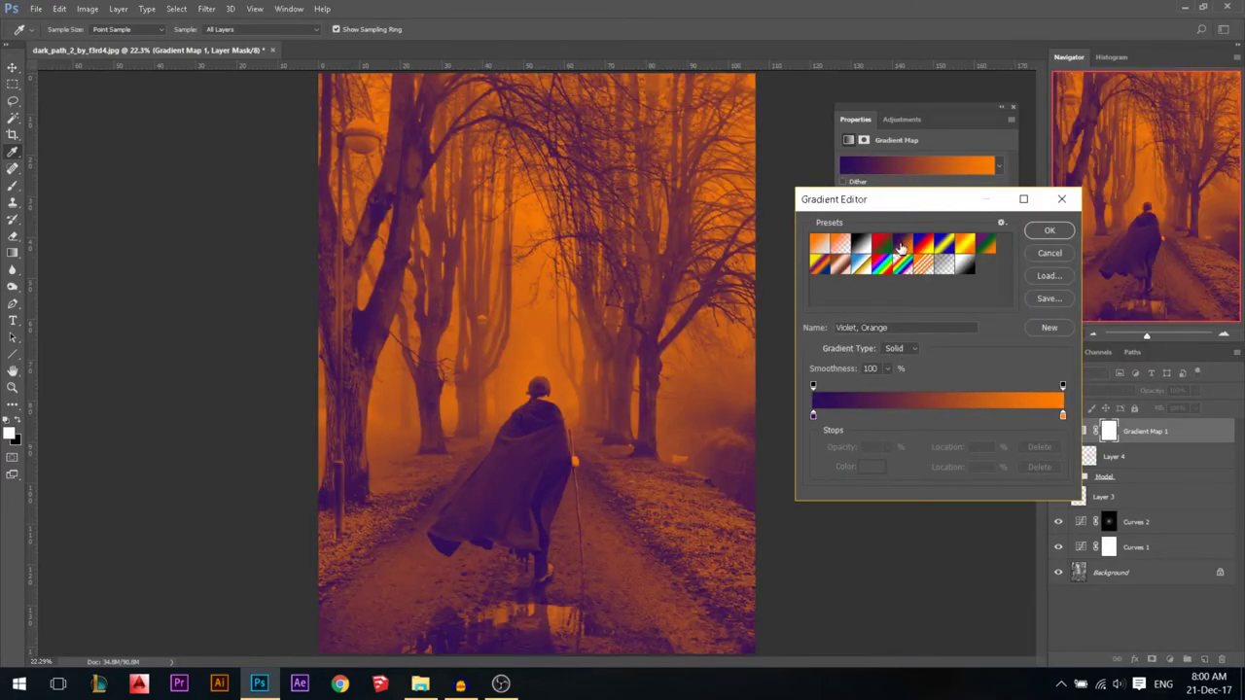
- Recolour the gradient's violet stop at location 0% to blue 1e5da5
{"action": "left_click", "coordinate": [811, 415]}
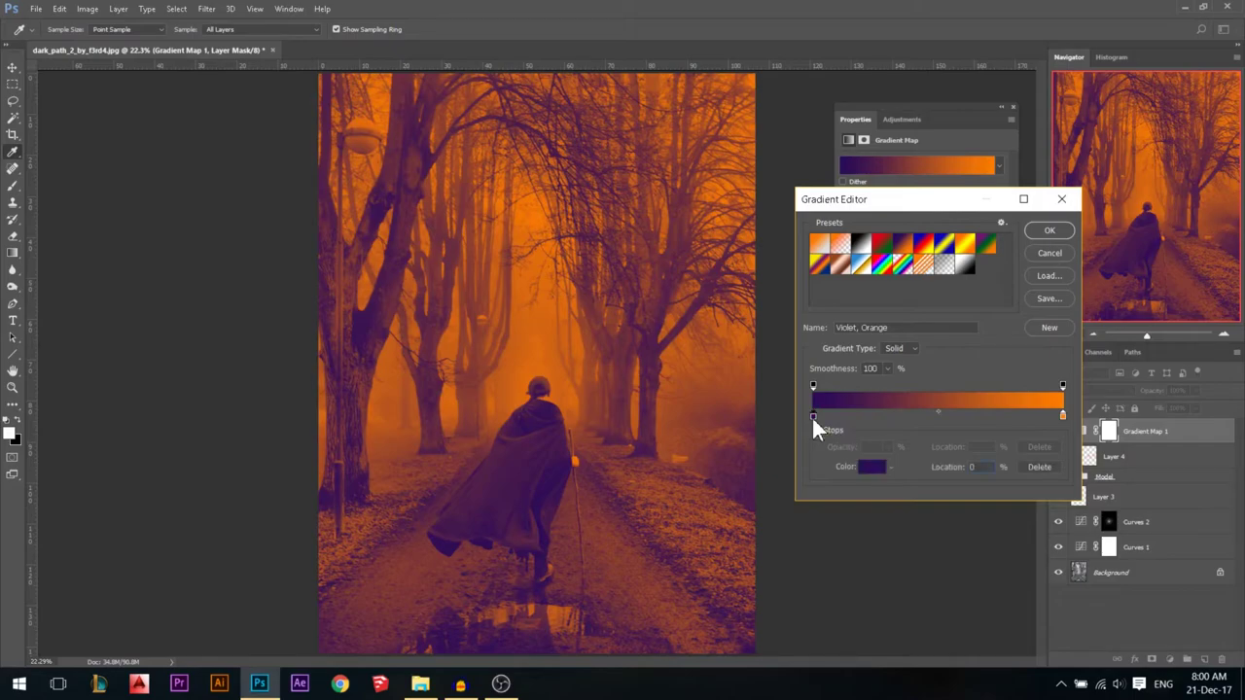
{"action": "left_click", "coordinate": [865, 468]}
{"action": "mouse_move", "coordinate": [936, 235]}
{"action": "left_mouse_down"}
{"action": "mouse_move", "coordinate": [927, 227]}
{"action": "mouse_move", "coordinate": [977, 225]}
{"action": "mouse_move", "coordinate": [931, 215]}
{"action": "left_mouse_up"}
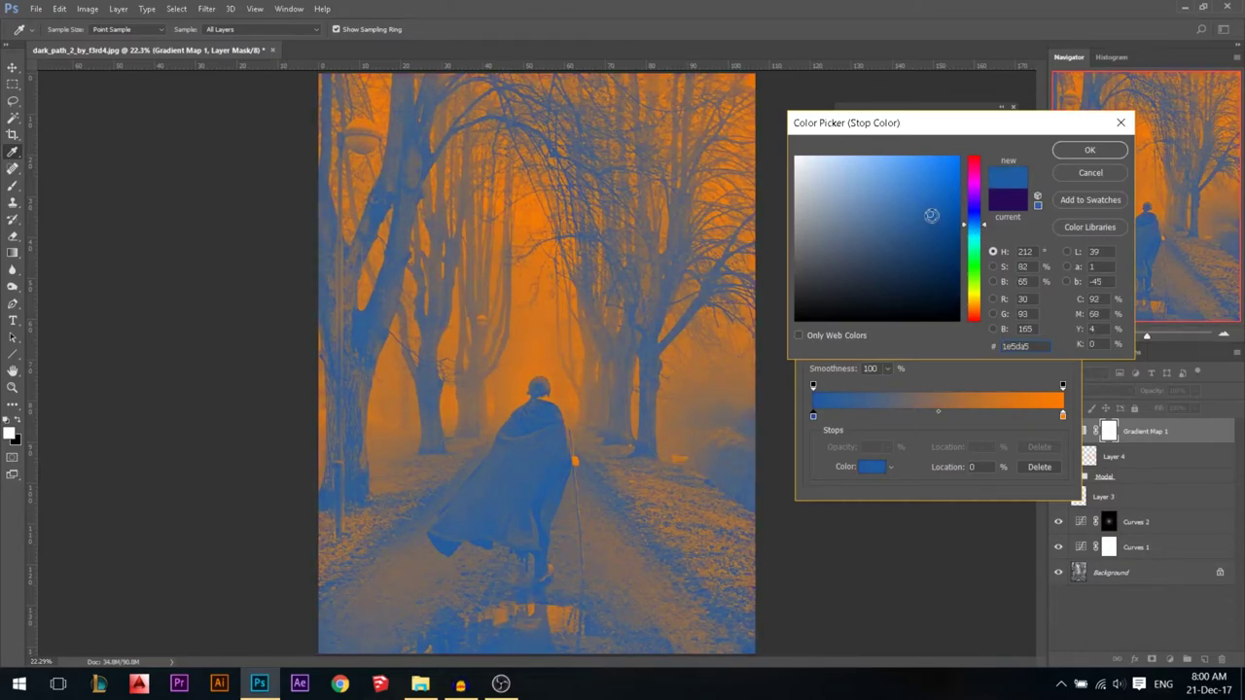
{"action": "left_click", "coordinate": [1084, 150]}
- Shift the gradient's stop at location 100% to a slightly redder orange and apply the edited gradient
{"action": "double_click", "coordinate": [1063, 414]}
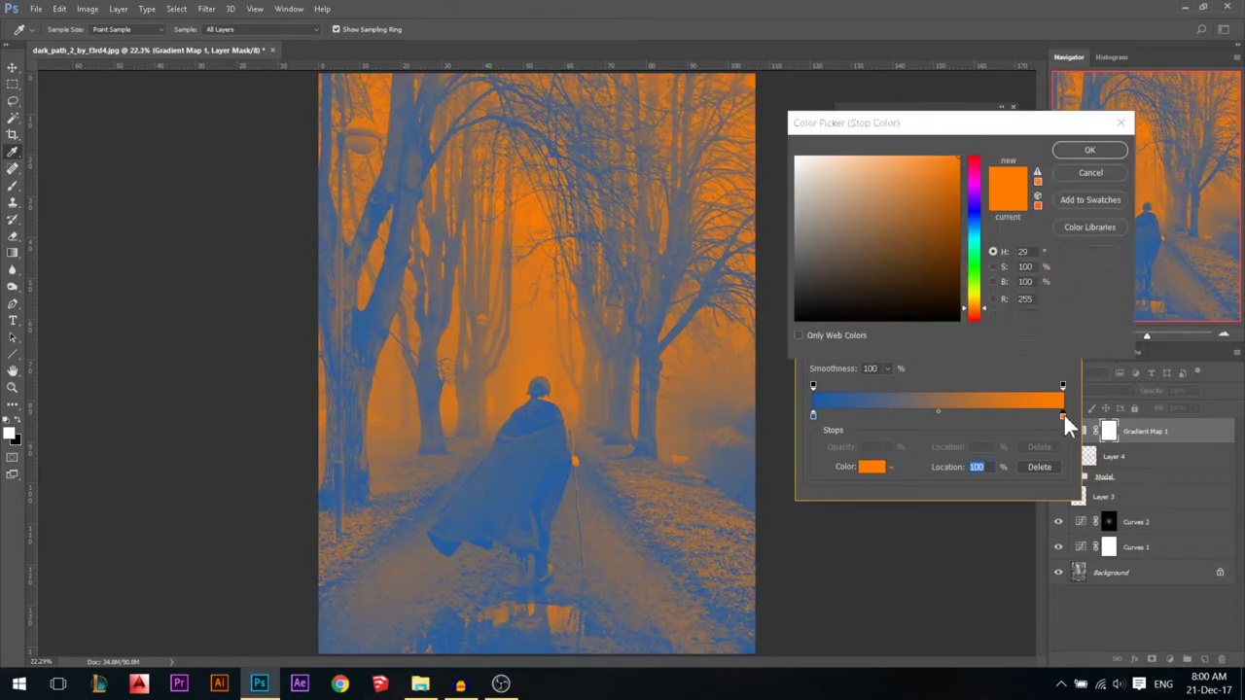
{"action": "left_click", "coordinate": [982, 308]}
{"action": "left_click", "coordinate": [983, 310]}
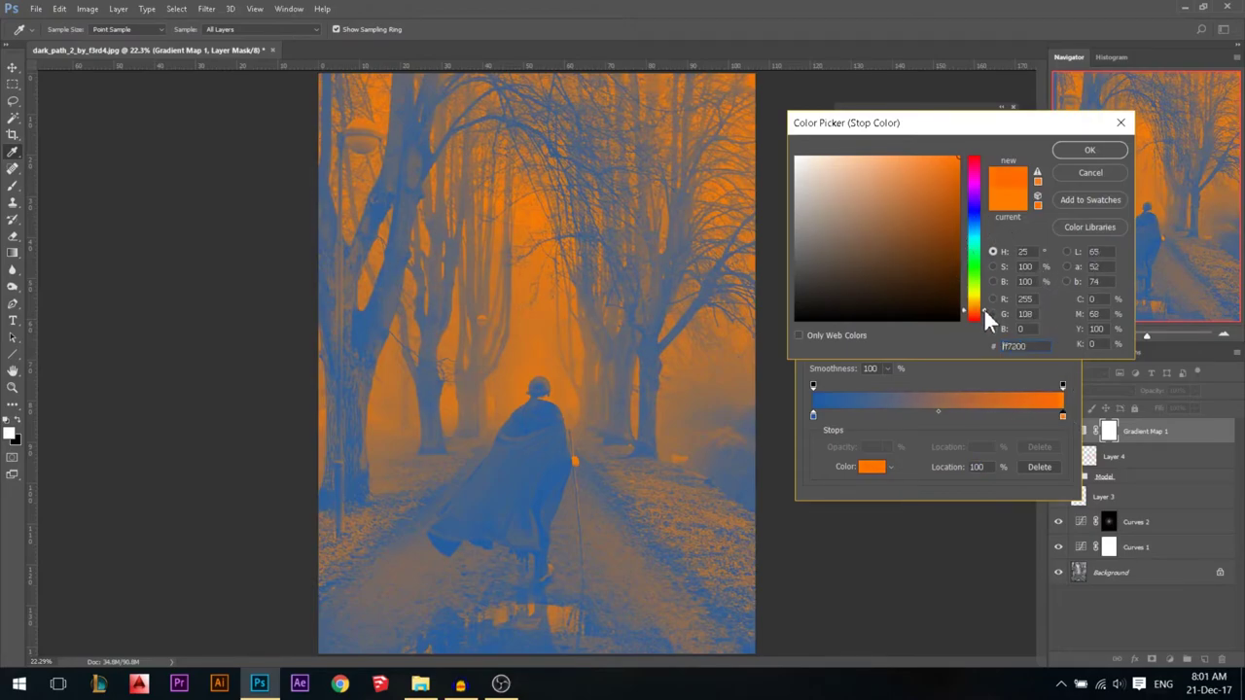
{"action": "left_click", "coordinate": [1076, 146]}
{"action": "key", "text": "v"}
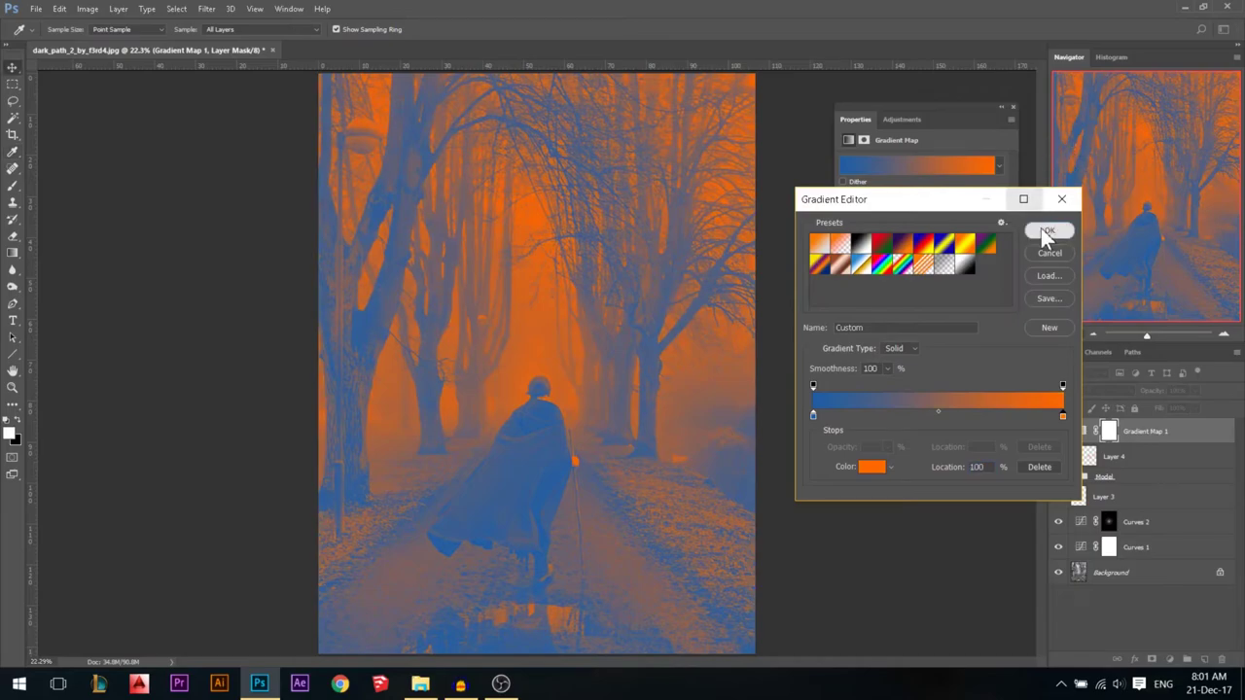
{"action": "left_click", "coordinate": [1050, 229]}
{"action": "left_click", "coordinate": [1013, 107]}
- Lower the Gradient Map layer's opacity to 65%, try Overlay, and set its blend mode to Soft Light
{"action": "left_click_drag", "start_coordinate": [1152, 390], "coordinate": [1148, 392]}
{"action": "left_click", "coordinate": [1095, 390]}
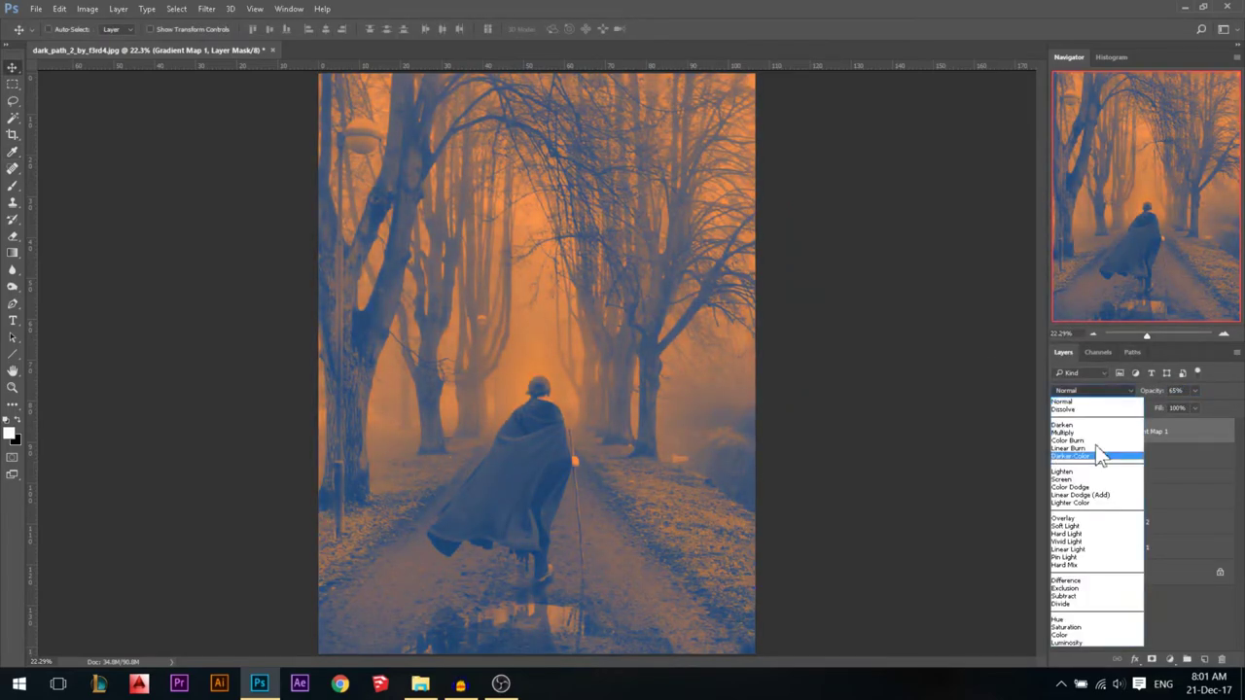
{"action": "left_click", "coordinate": [1074, 518]}
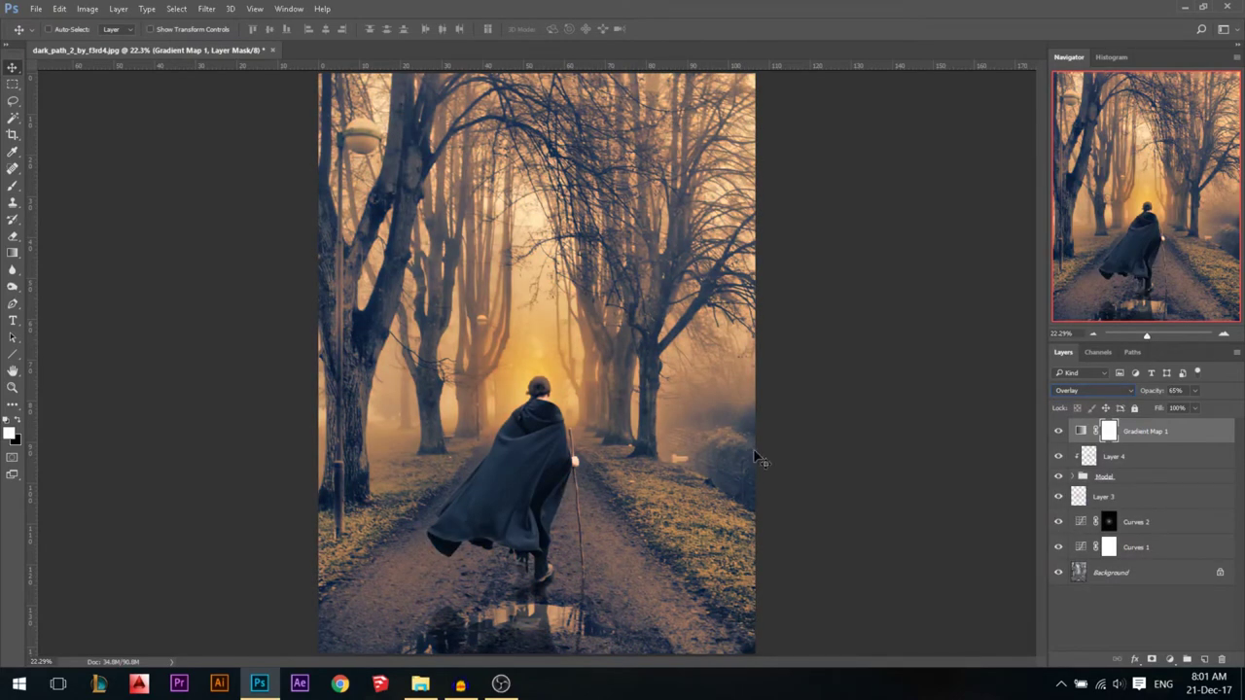
{"action": "left_click", "coordinate": [1118, 391]}
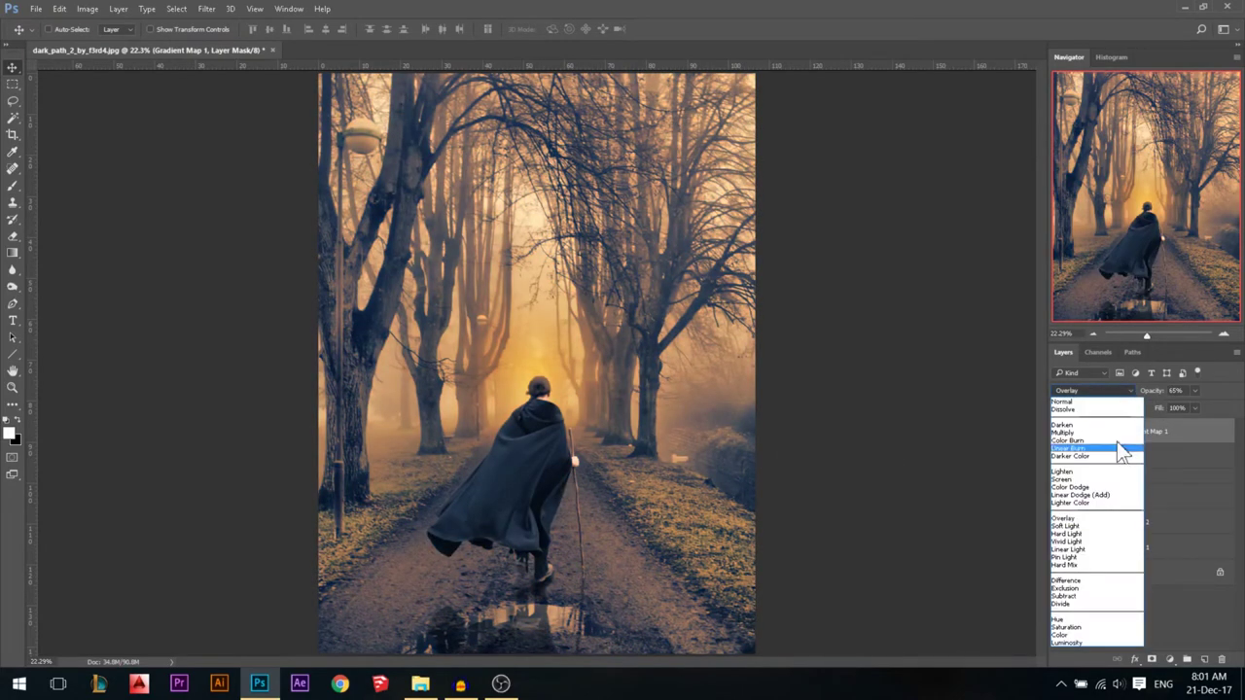
{"action": "left_click", "coordinate": [1070, 527]}
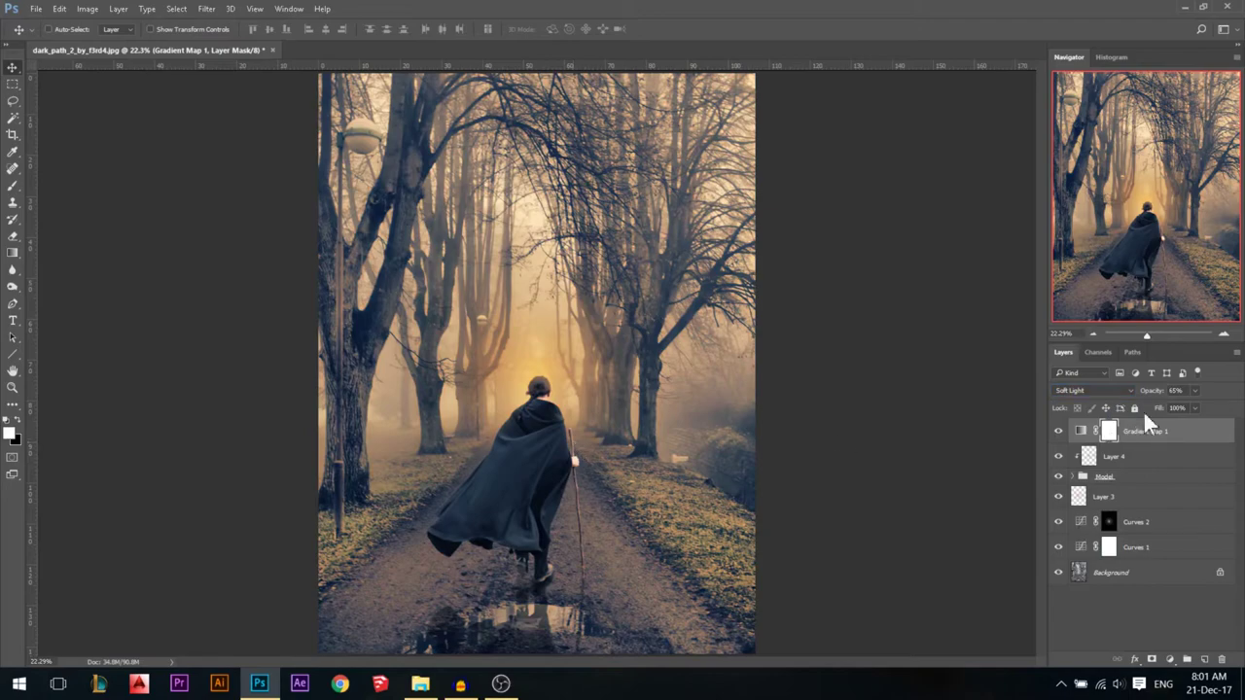
- Reduce the Gradient Map layer's opacity to 40%, comparing the image with the layer hidden and shown
{"action": "left_click_drag", "start_coordinate": [1160, 393], "coordinate": [1152, 393]}
{"action": "left_click", "coordinate": [1057, 433]}
{"action": "left_click", "coordinate": [1057, 433]}
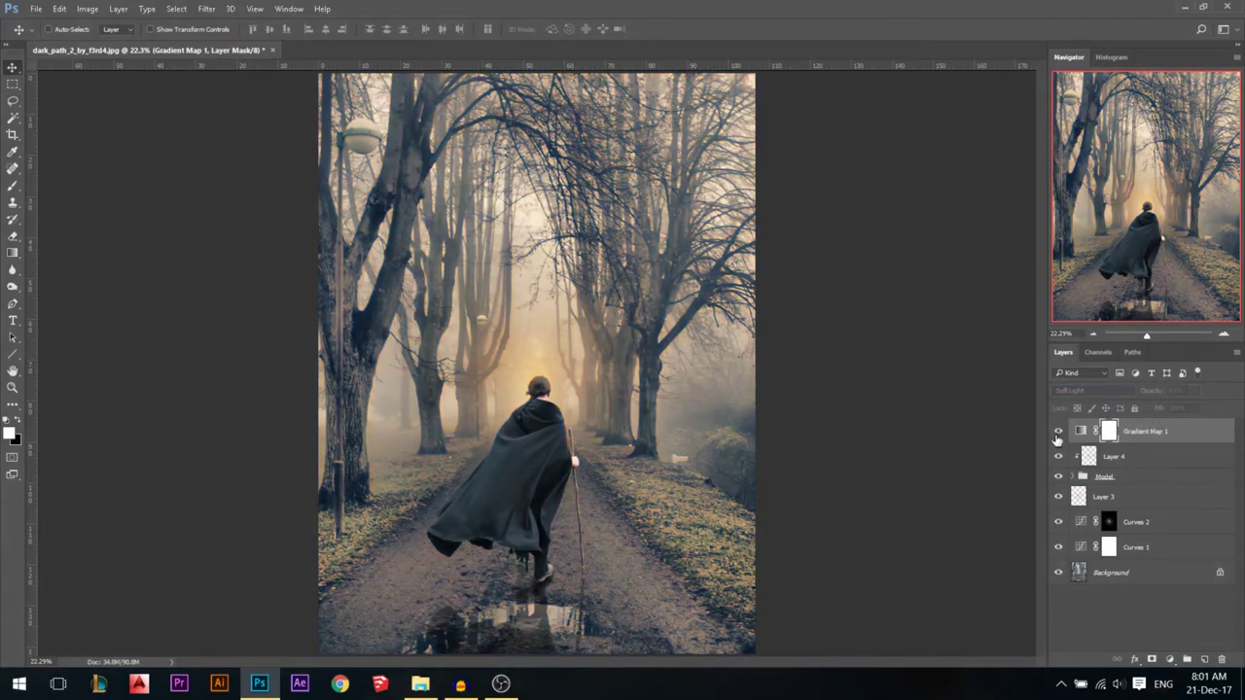
{"action": "key", "text": "4"}
{"action": "key", "text": "1"}
{"action": "scroll", "coordinate": [544, 418], "scroll_direction": "down", "scroll_amount": 1}
{"action": "left_click_drag", "start_coordinate": [1160, 395], "coordinate": [1156, 397]}
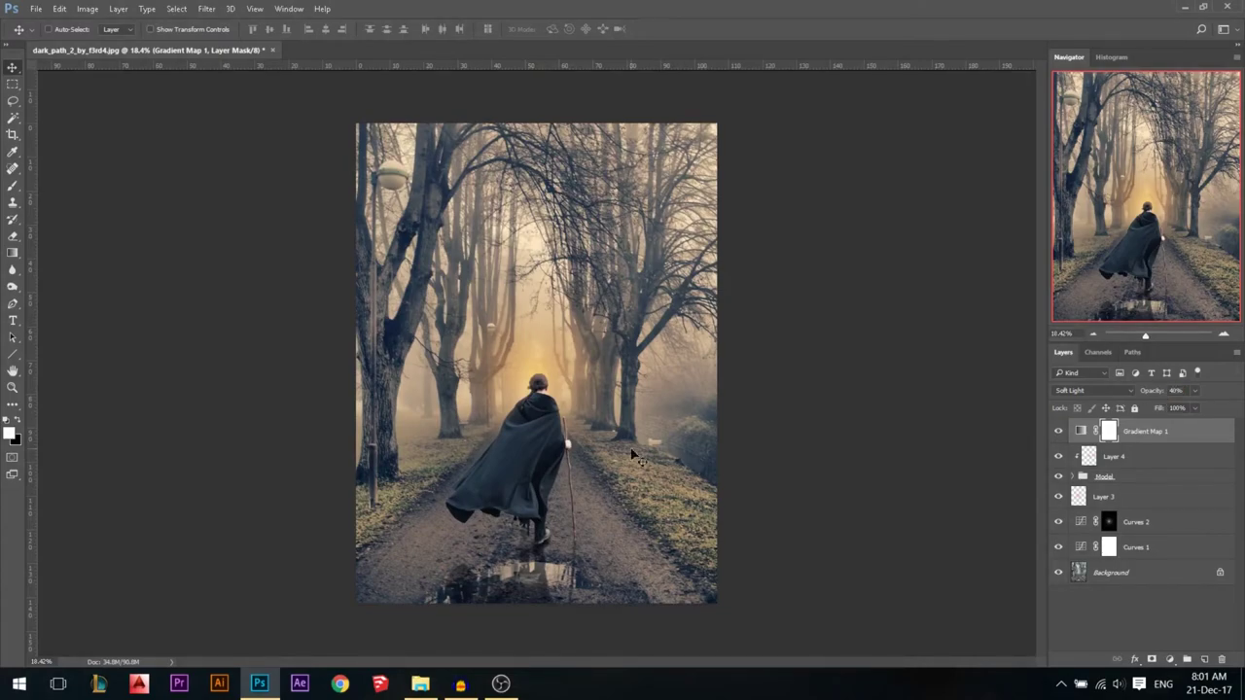
- Add a Curves adjustment layer on top that lifts the black point, darkens the lower tones and lowers the white point
{"action": "left_click", "coordinate": [1170, 660]}
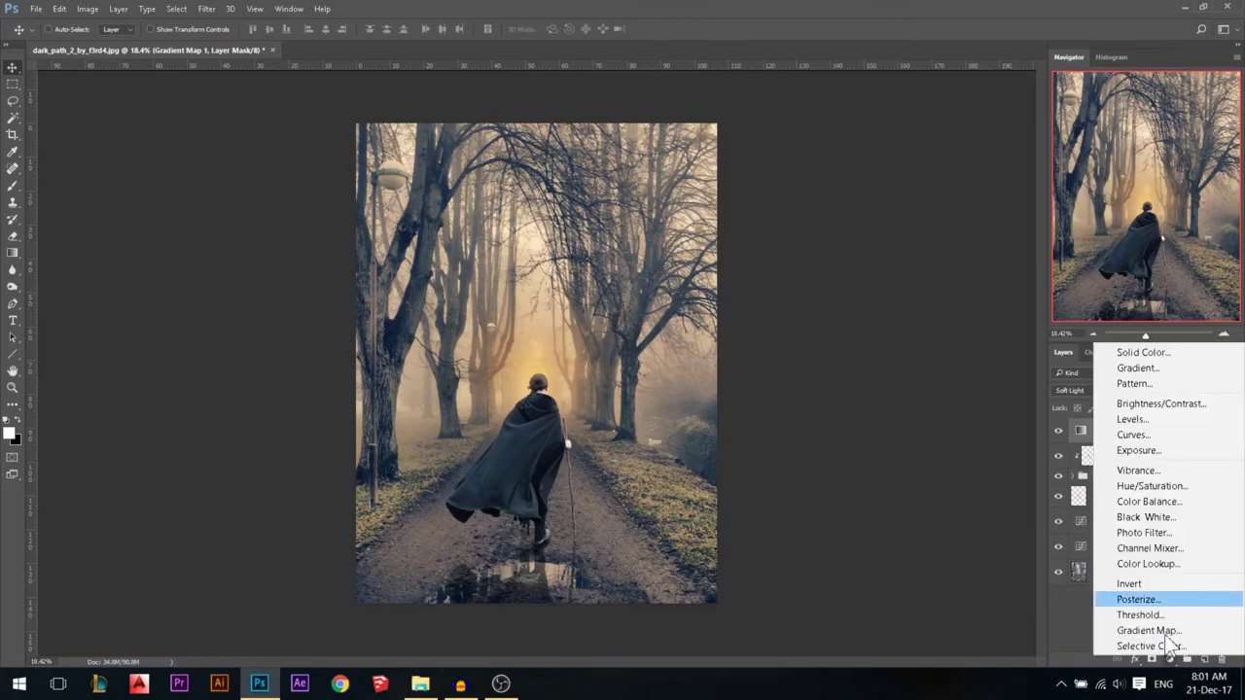
{"action": "left_click", "coordinate": [1138, 436]}
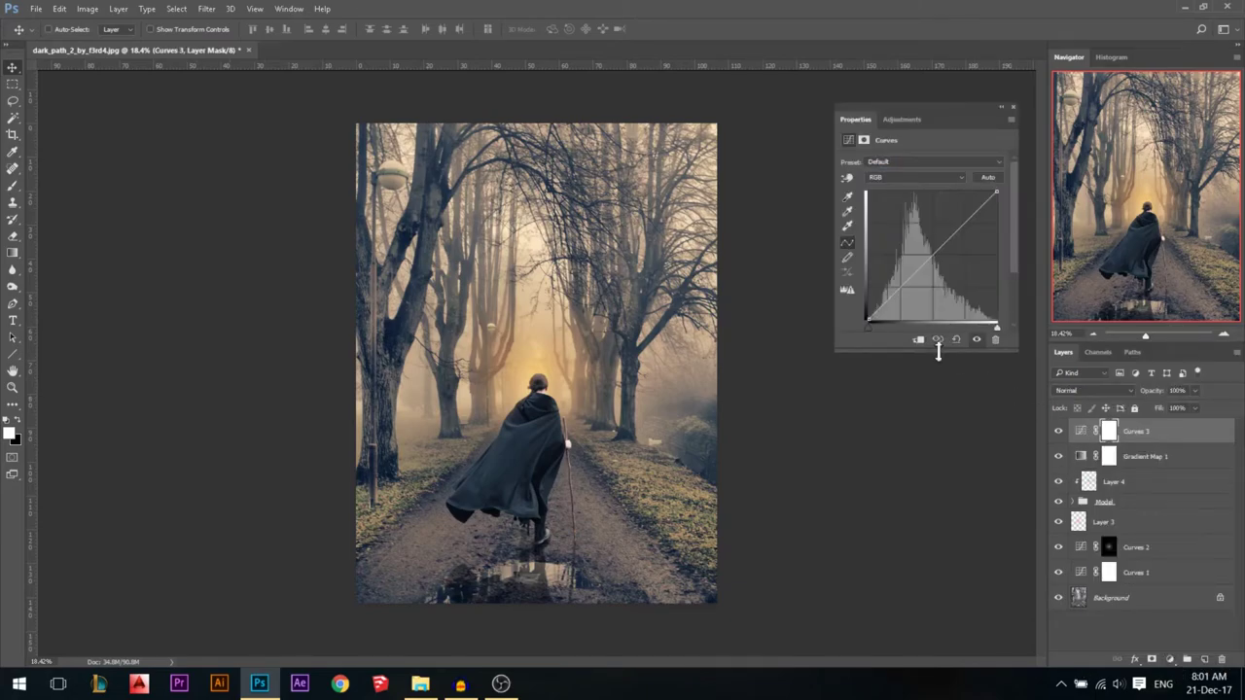
{"action": "left_click_drag", "start_coordinate": [865, 323], "coordinate": [846, 313]}
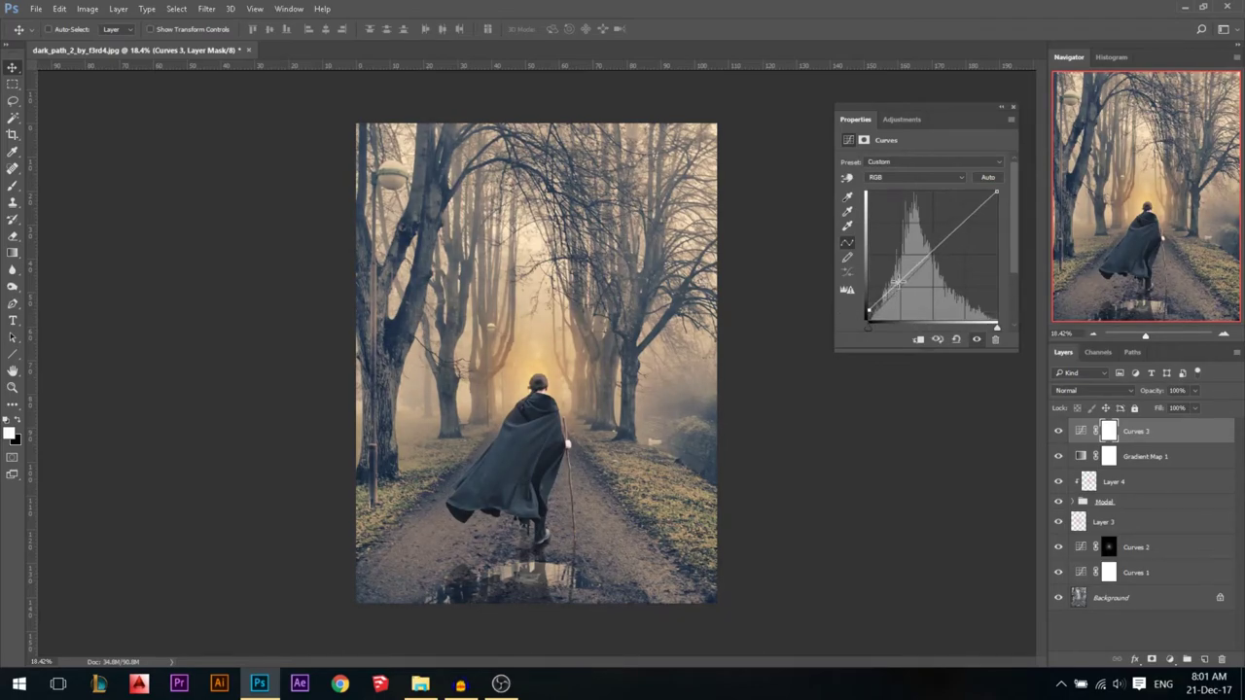
{"action": "left_click_drag", "start_coordinate": [899, 281], "coordinate": [903, 290]}
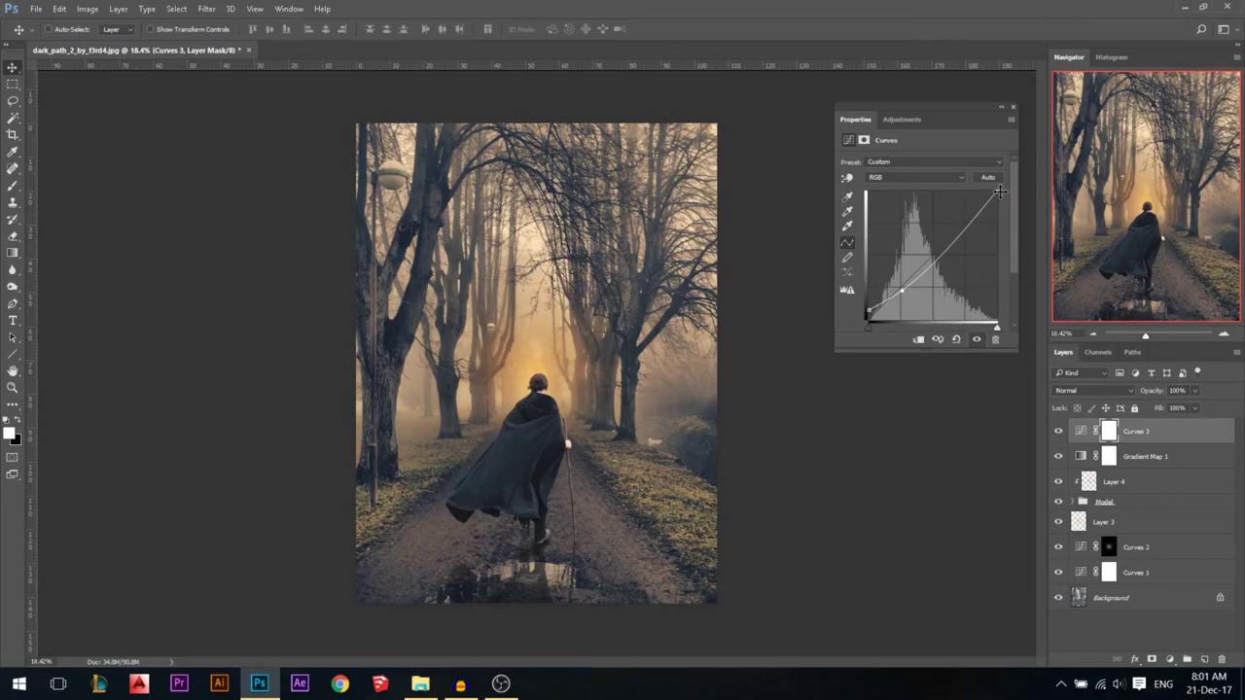
{"action": "mouse_move", "coordinate": [997, 192]}
{"action": "left_mouse_down"}
{"action": "mouse_move", "coordinate": [943, 191]}
{"action": "mouse_move", "coordinate": [996, 193]}
{"action": "mouse_move", "coordinate": [999, 207]}
{"action": "mouse_move", "coordinate": [1007, 173]}
{"action": "left_mouse_up"}
{"action": "left_click_drag", "start_coordinate": [1007, 176], "coordinate": [1024, 207]}
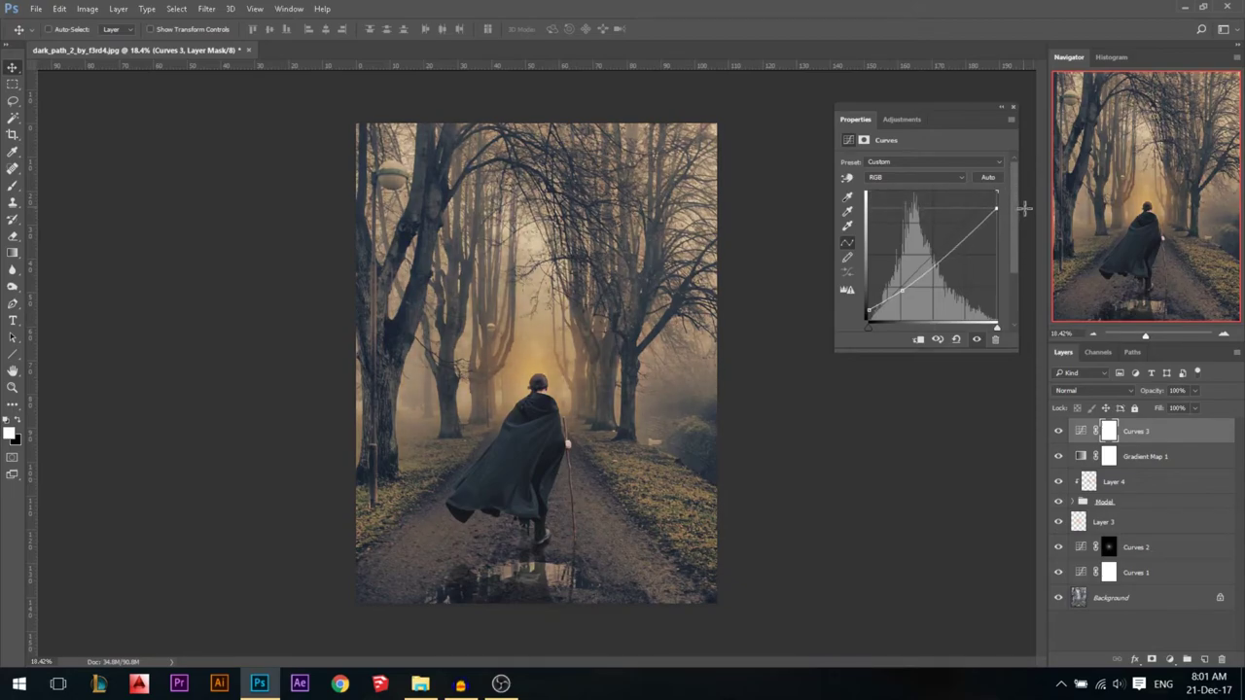
{"action": "left_click", "coordinate": [1013, 107]}
- Compare the scene with the top Curves and Gradient Map adjustments hidden and shown, and inspect the overall grading
{"action": "scroll", "coordinate": [622, 450], "scroll_direction": "up", "scroll_amount": 1}
{"action": "left_click", "coordinate": [1058, 431]}
{"action": "left_click", "coordinate": [1058, 456]}
{"action": "mouse_move", "coordinate": [1060, 435]}
{"action": "left_mouse_down"}
{"action": "mouse_move", "coordinate": [1060, 459]}
{"action": "mouse_move", "coordinate": [1060, 433]}
{"action": "left_mouse_up"}
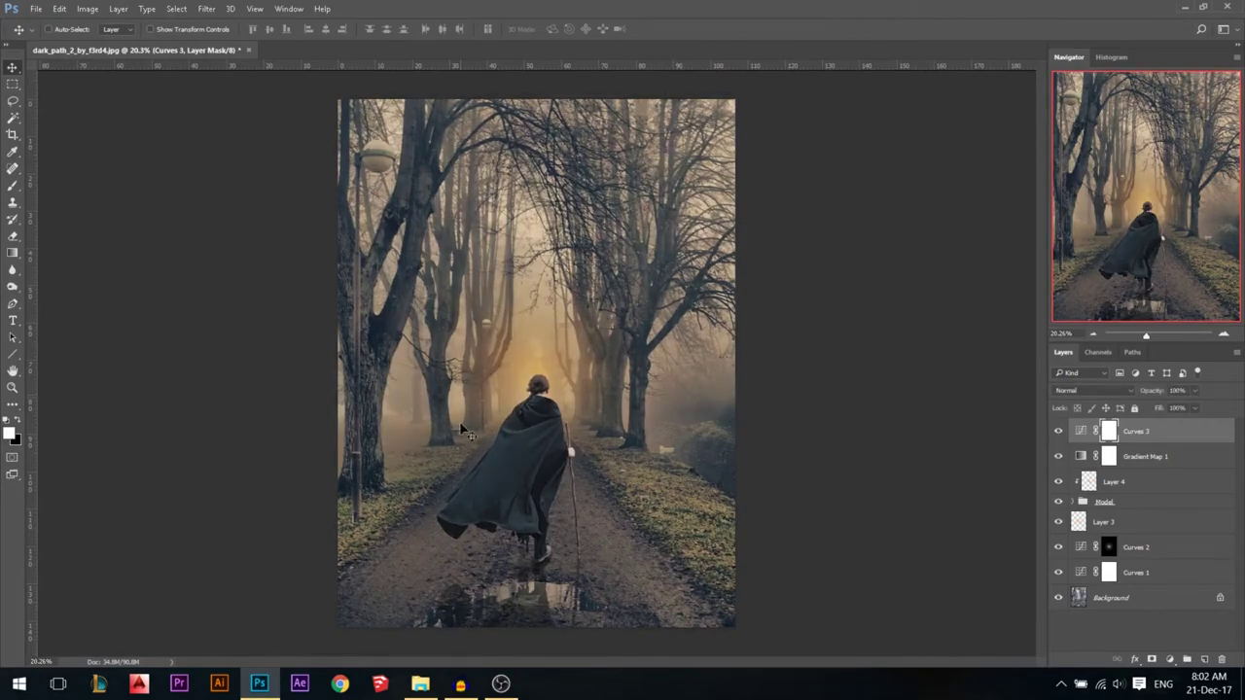
{"action": "scroll", "coordinate": [702, 445], "scroll_direction": "down", "scroll_amount": 1}
{"action": "scroll", "coordinate": [528, 389], "scroll_direction": "up", "scroll_amount": 1}
{"action": "scroll", "coordinate": [502, 395], "scroll_direction": "up", "scroll_amount": 1}
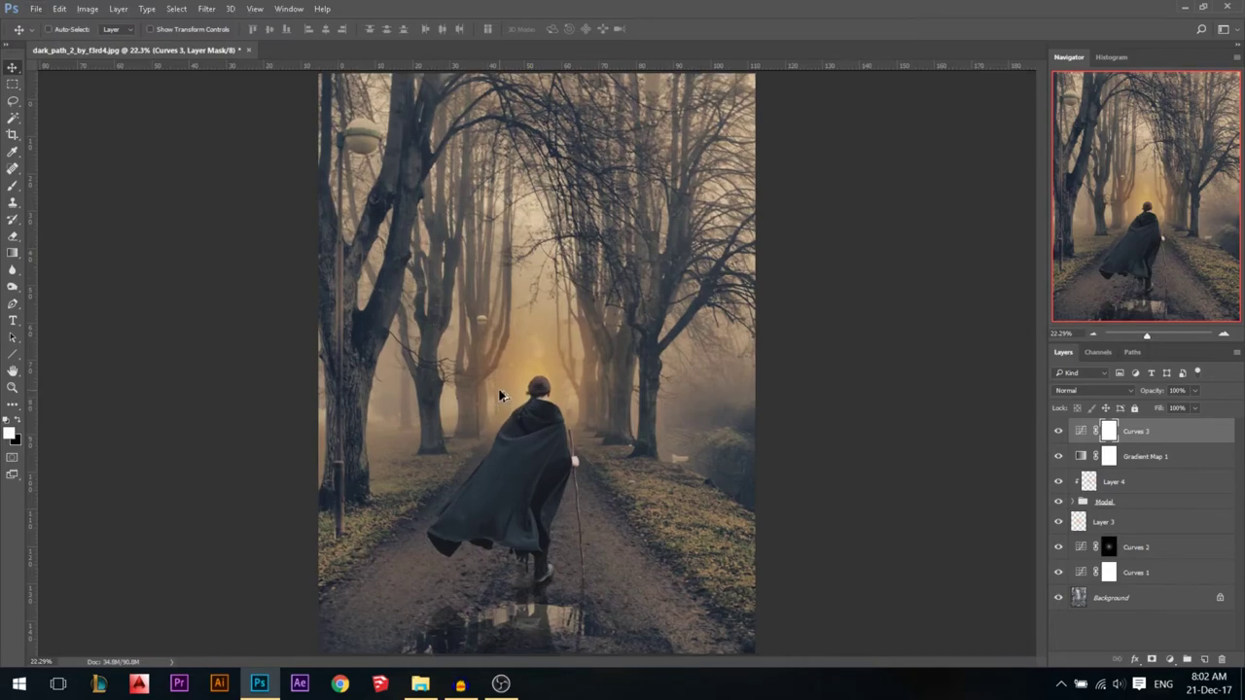
{"action": "scroll", "coordinate": [599, 408], "scroll_direction": "down", "scroll_amount": 1}
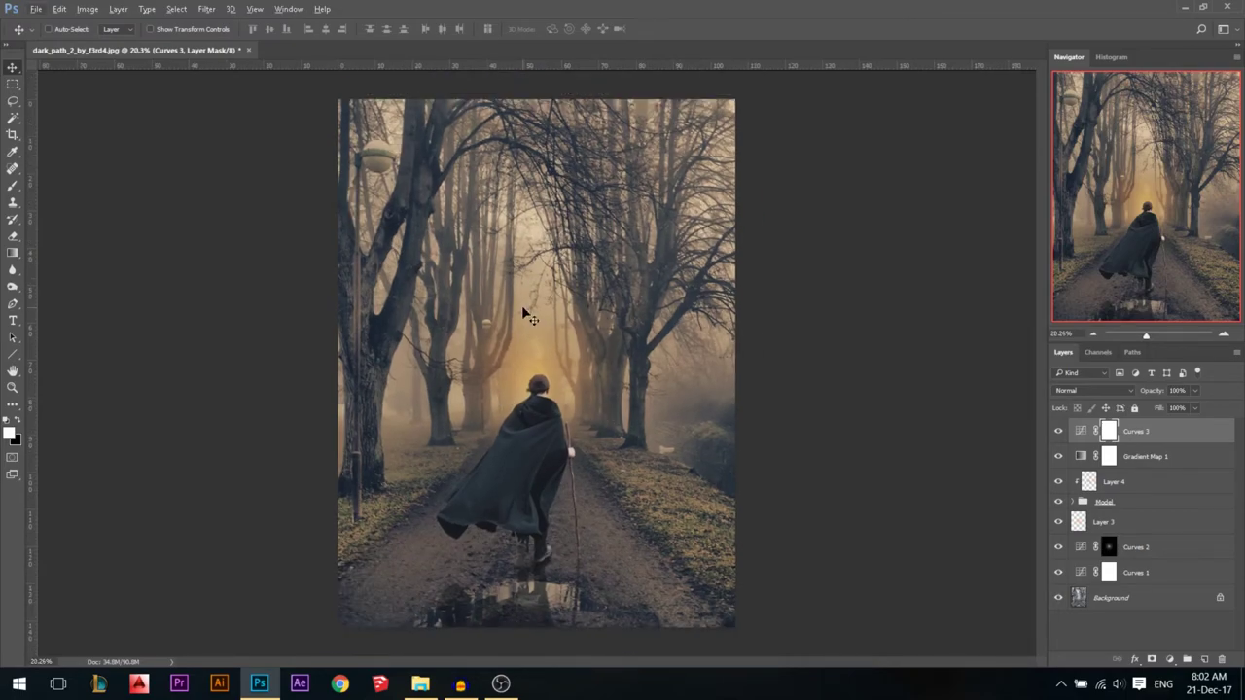
- Create a new layer above Curves 3, set the Brush to 100% opacity, and try a large orange stroke over the warlock, undoing it
{"action": "left_click", "coordinate": [1204, 659]}
{"action": "key", "text": "b"}
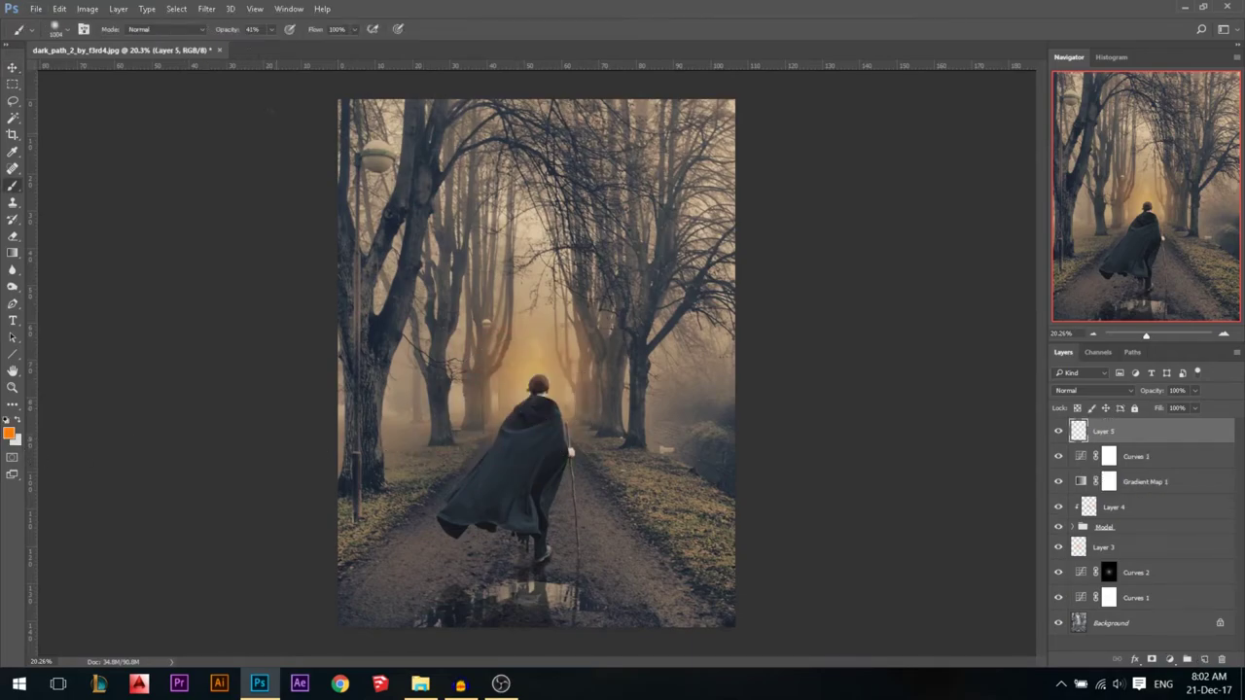
{"action": "left_click_drag", "start_coordinate": [226, 32], "coordinate": [292, 33]}
{"action": "mouse_move", "coordinate": [504, 478]}
{"action": "left_mouse_down"}
{"action": "mouse_move", "coordinate": [513, 420]}
{"action": "mouse_move", "coordinate": [564, 428]}
{"action": "mouse_move", "coordinate": [589, 384]}
{"action": "mouse_move", "coordinate": [595, 394]}
{"action": "left_mouse_up"}
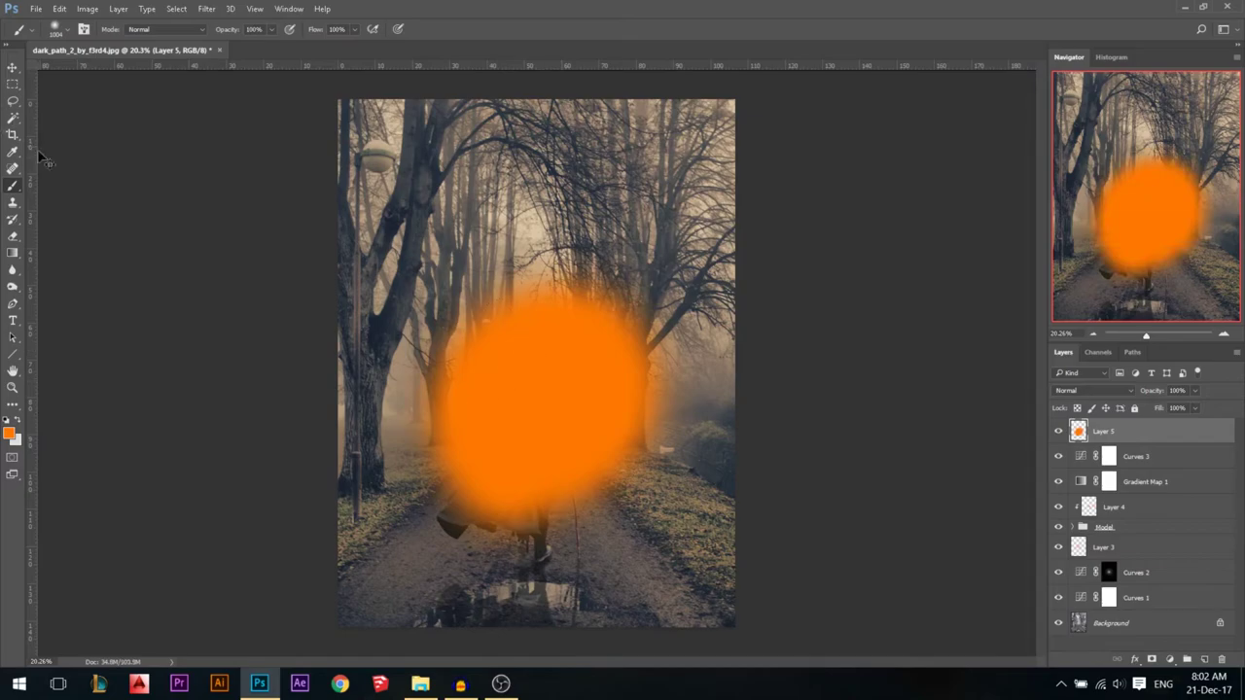
{"action": "key", "text": "ctrl+z"}
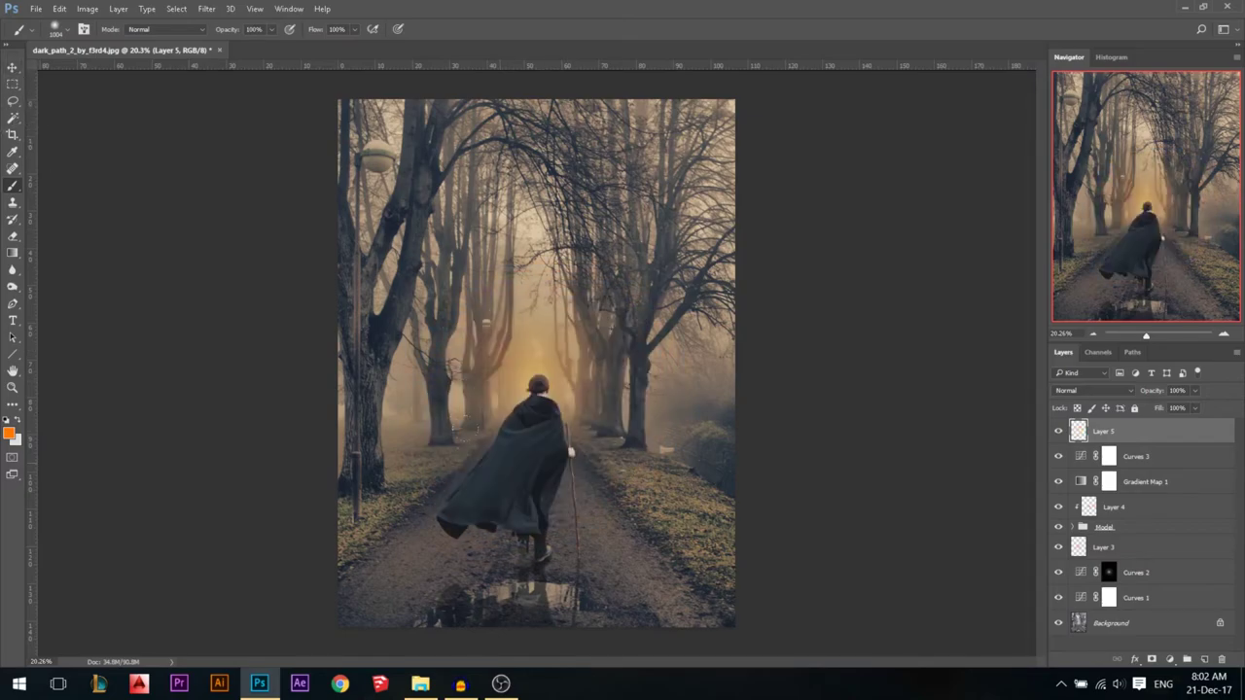
- Add a Brightness/Contrast adjustment layer above Layer 5 and raise its brightness to about 59
{"action": "left_click", "coordinate": [13, 67]}
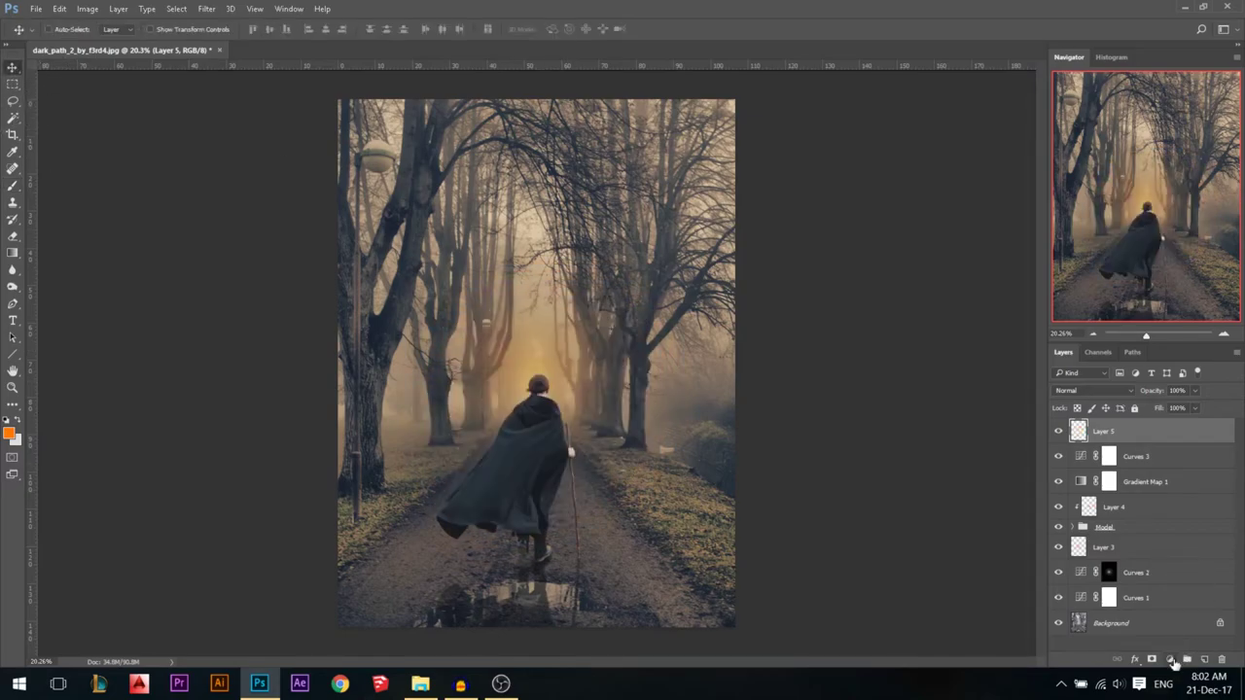
{"action": "left_click", "coordinate": [1171, 660]}
{"action": "left_click", "coordinate": [1128, 410]}
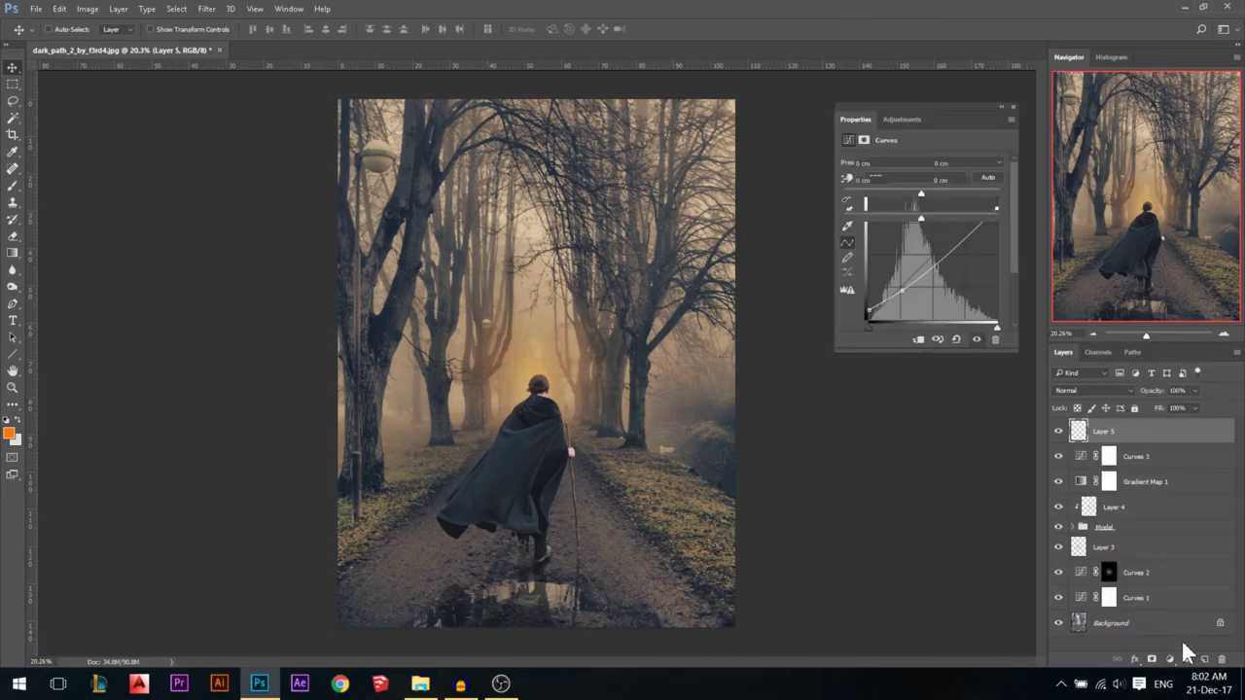
{"action": "left_click", "coordinate": [943, 193]}
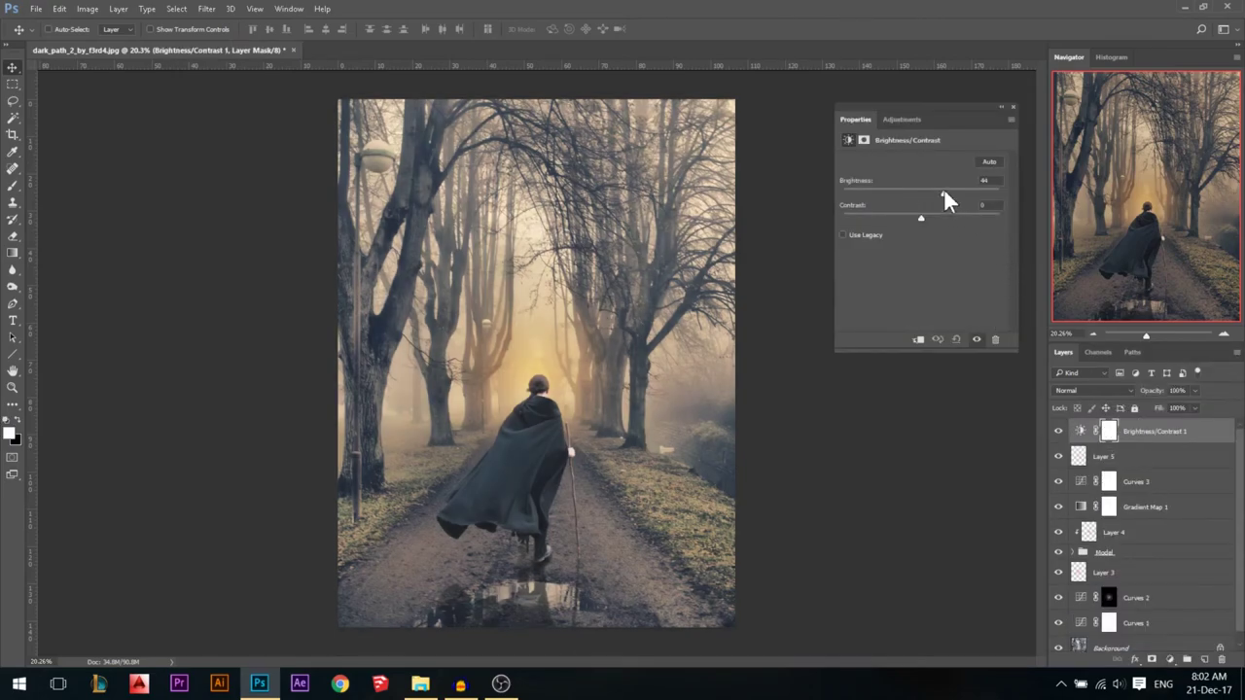
{"action": "left_click_drag", "start_coordinate": [941, 191], "coordinate": [951, 195]}
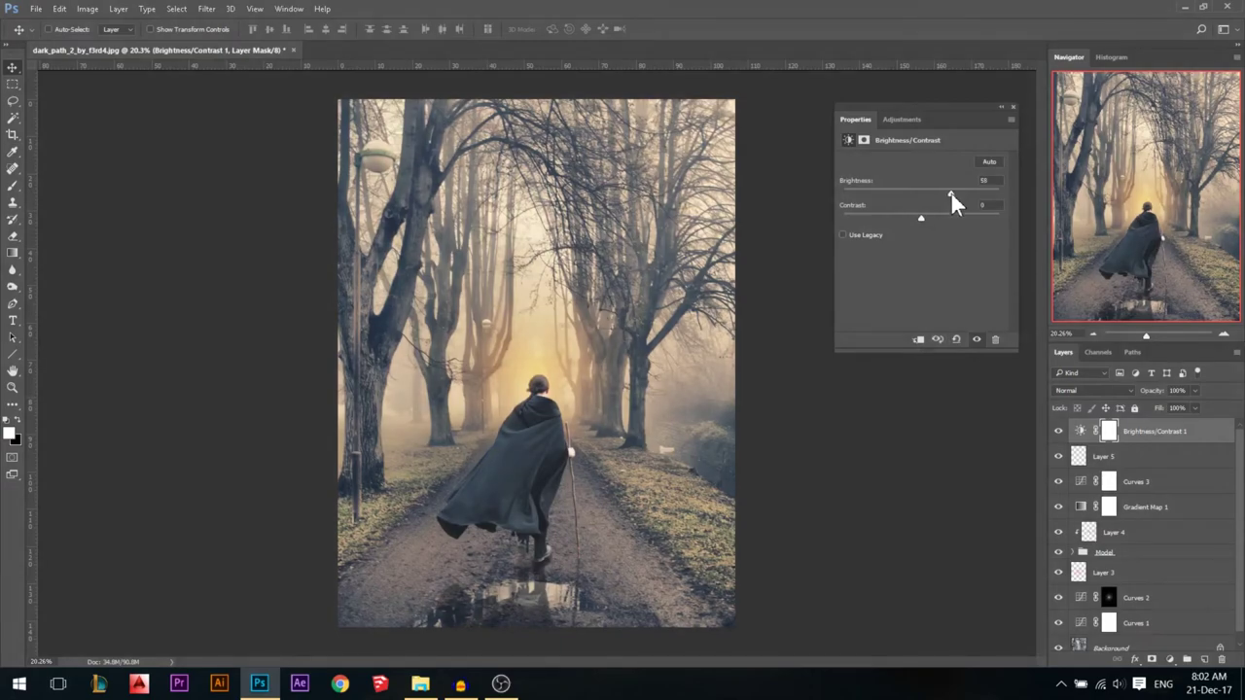
{"action": "left_click", "coordinate": [1013, 106]}
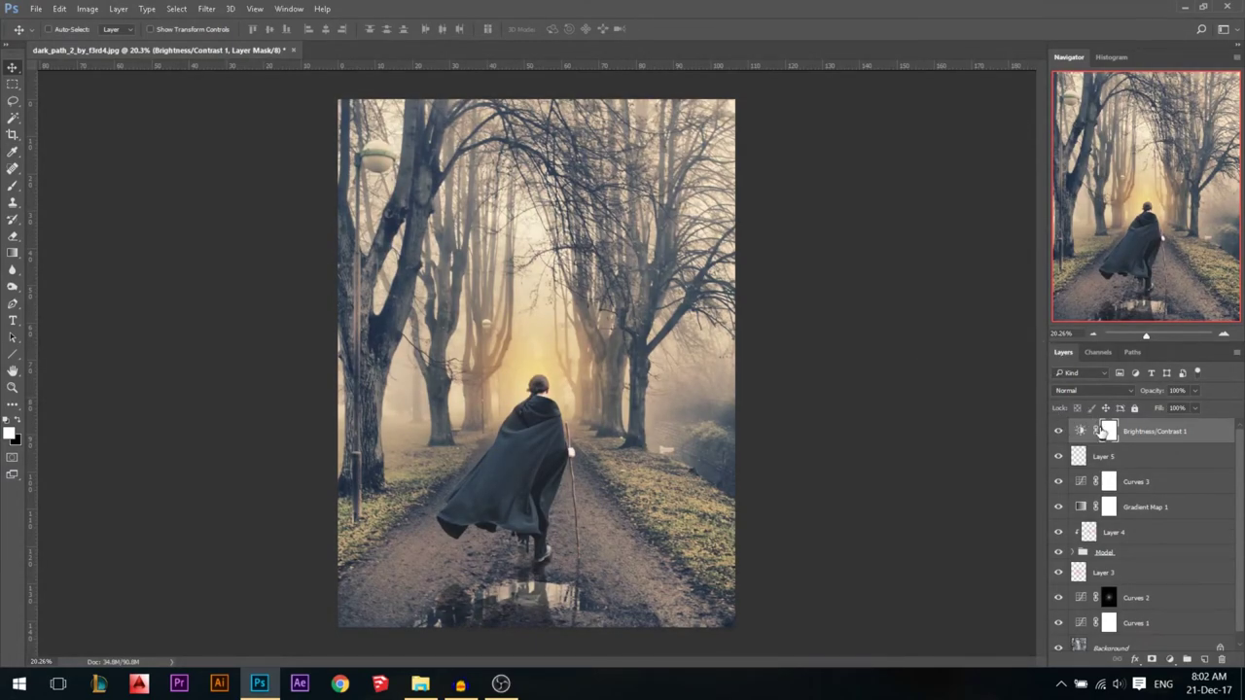
- Invert the Brightness/Contrast 1 mask to black and paint white at 44% opacity around the warlock and the central glow
{"action": "key", "text": "ctrl+i"}
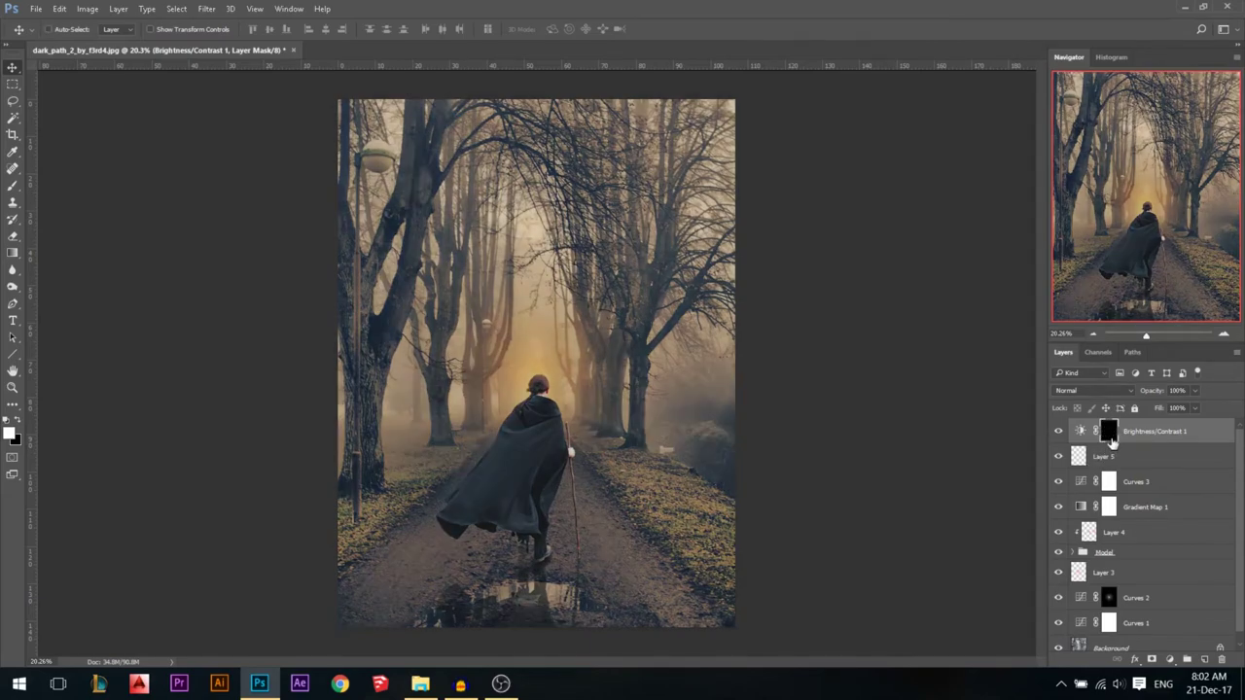
{"action": "left_click", "coordinate": [12, 185]}
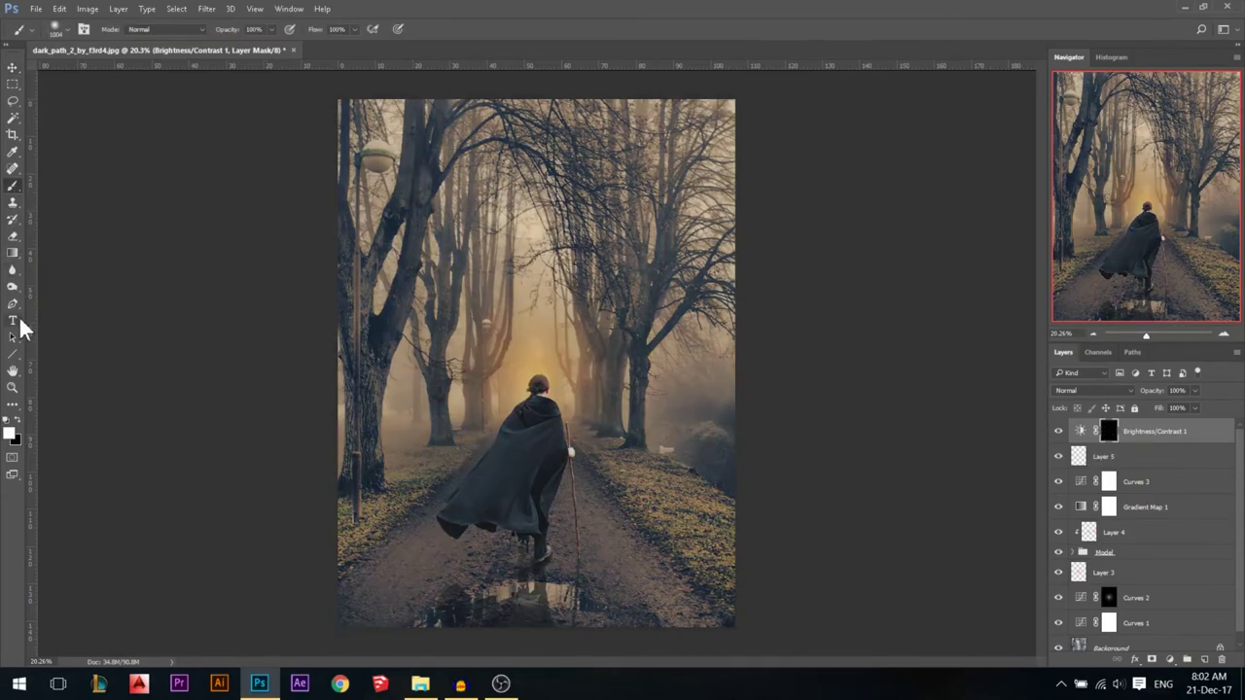
{"action": "left_click_drag", "start_coordinate": [226, 30], "coordinate": [189, 31]}
{"action": "mouse_move", "coordinate": [399, 278]}
{"action": "left_mouse_down"}
{"action": "mouse_move", "coordinate": [443, 283]}
{"action": "mouse_move", "coordinate": [423, 283]}
{"action": "left_mouse_up"}
{"action": "mouse_move", "coordinate": [555, 395]}
{"action": "left_mouse_down"}
{"action": "mouse_move", "coordinate": [544, 391]}
{"action": "mouse_move", "coordinate": [590, 380]}
{"action": "left_mouse_up"}
{"action": "left_click", "coordinate": [523, 354]}
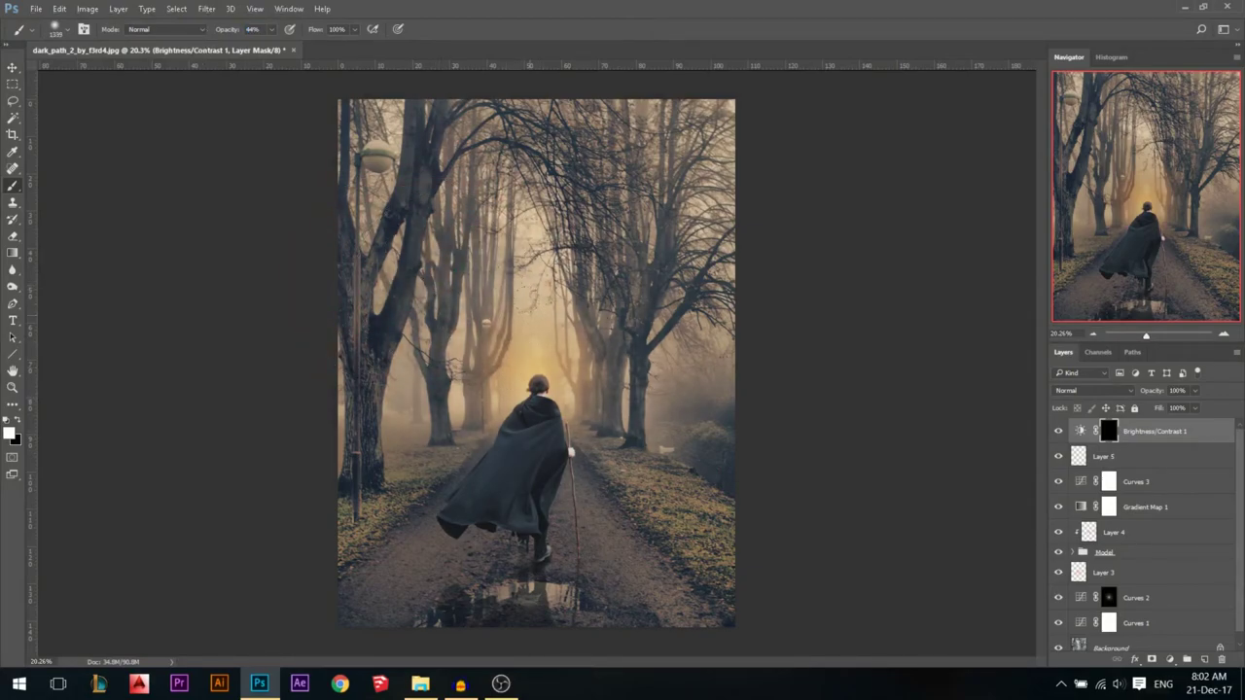
{"action": "left_click", "coordinate": [514, 371]}
{"action": "left_click_drag", "start_coordinate": [545, 408], "coordinate": [508, 407]}
{"action": "left_click", "coordinate": [547, 388]}
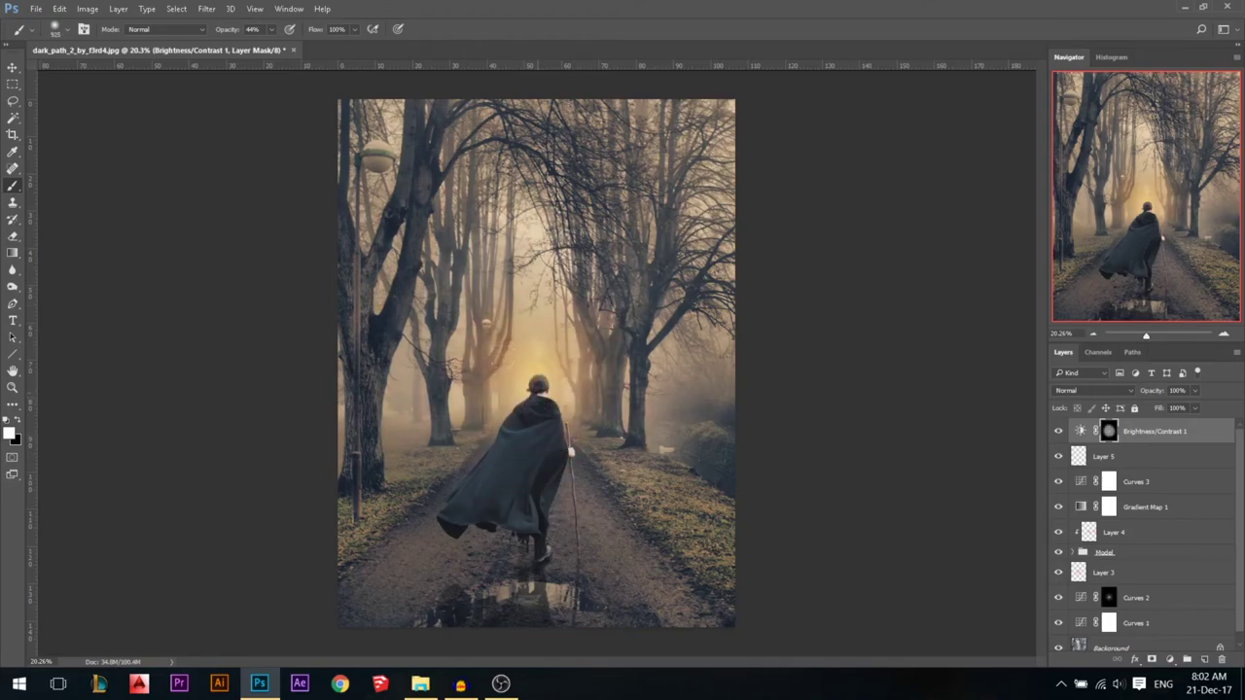
- Add a second Brightness/Contrast adjustment layer on top with brightness set to -67
{"action": "left_click", "coordinate": [12, 67]}
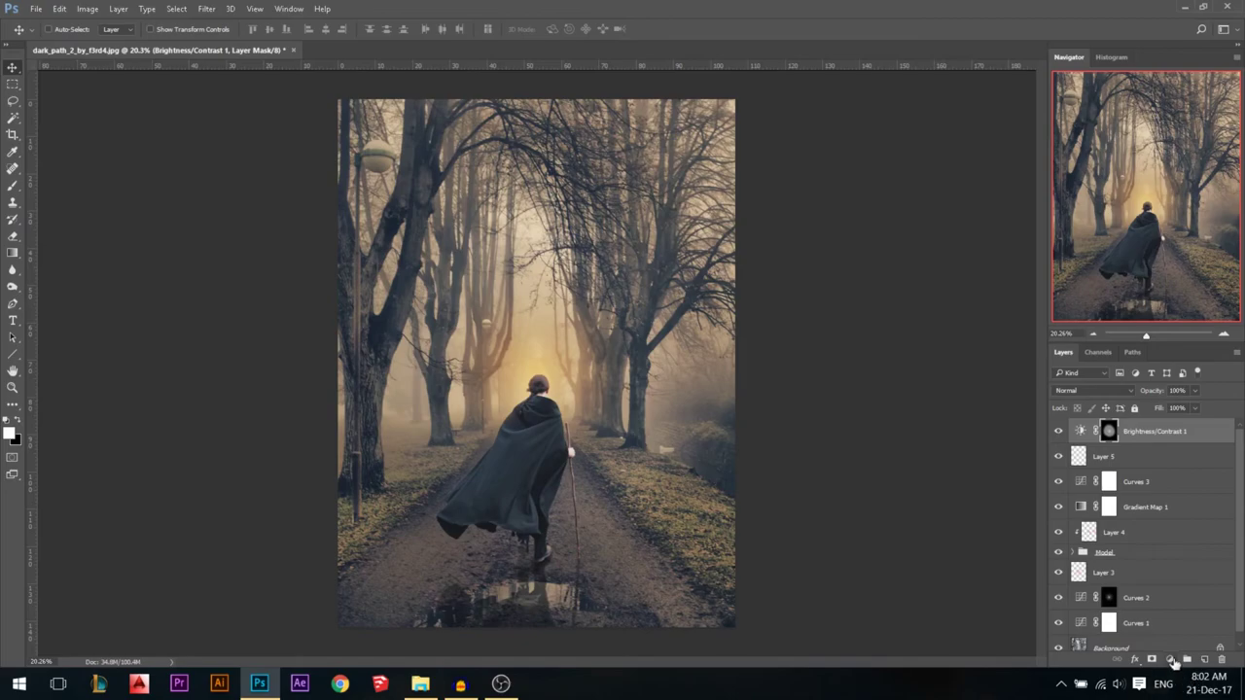
{"action": "left_click", "coordinate": [1171, 660]}
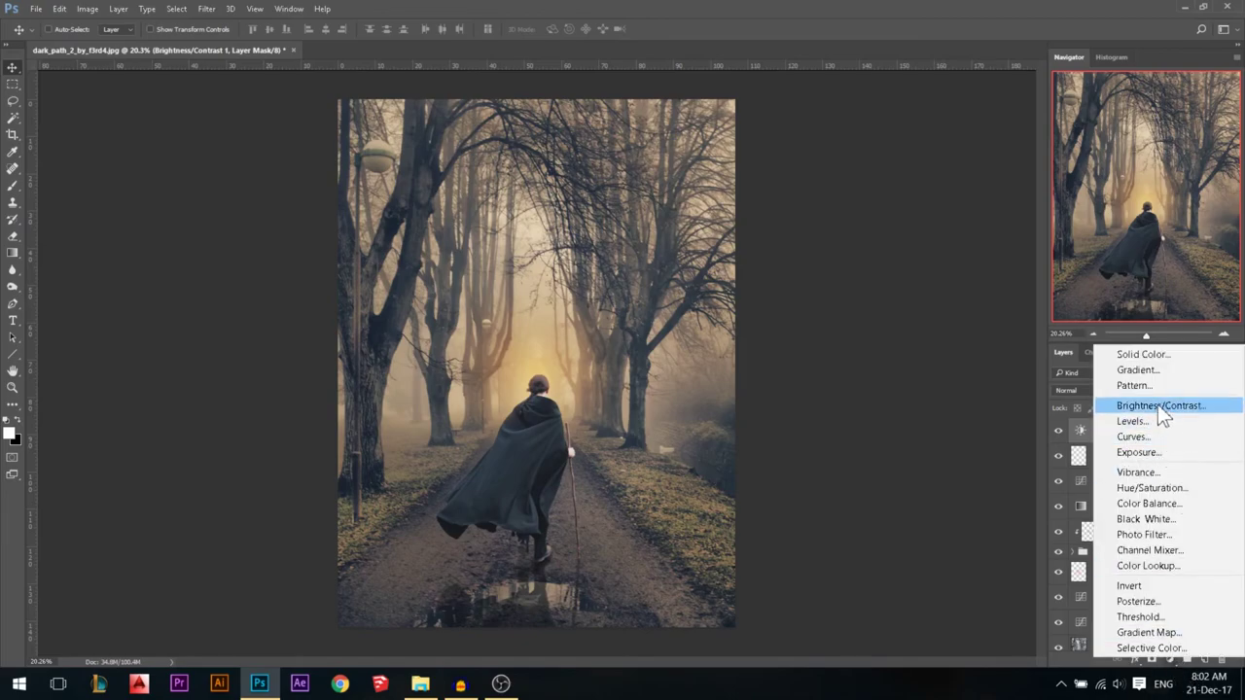
{"action": "left_click", "coordinate": [1157, 406]}
{"action": "left_click", "coordinate": [900, 193]}
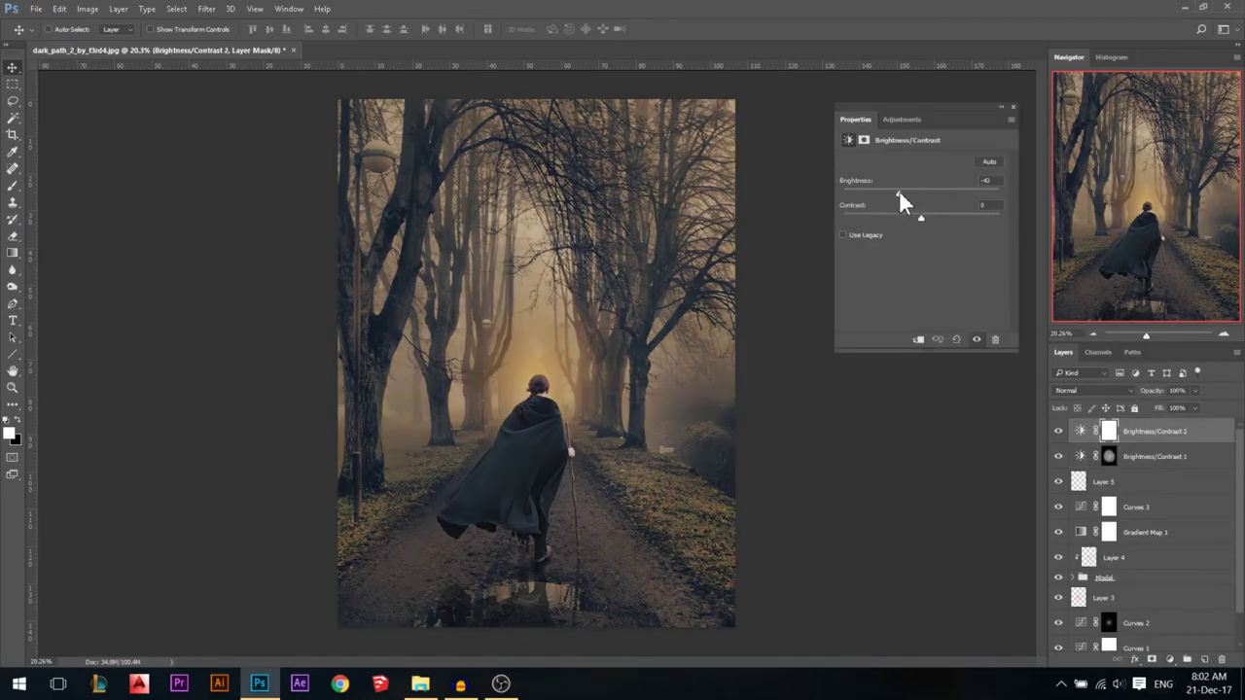
{"action": "left_click_drag", "start_coordinate": [888, 192], "coordinate": [885, 192]}
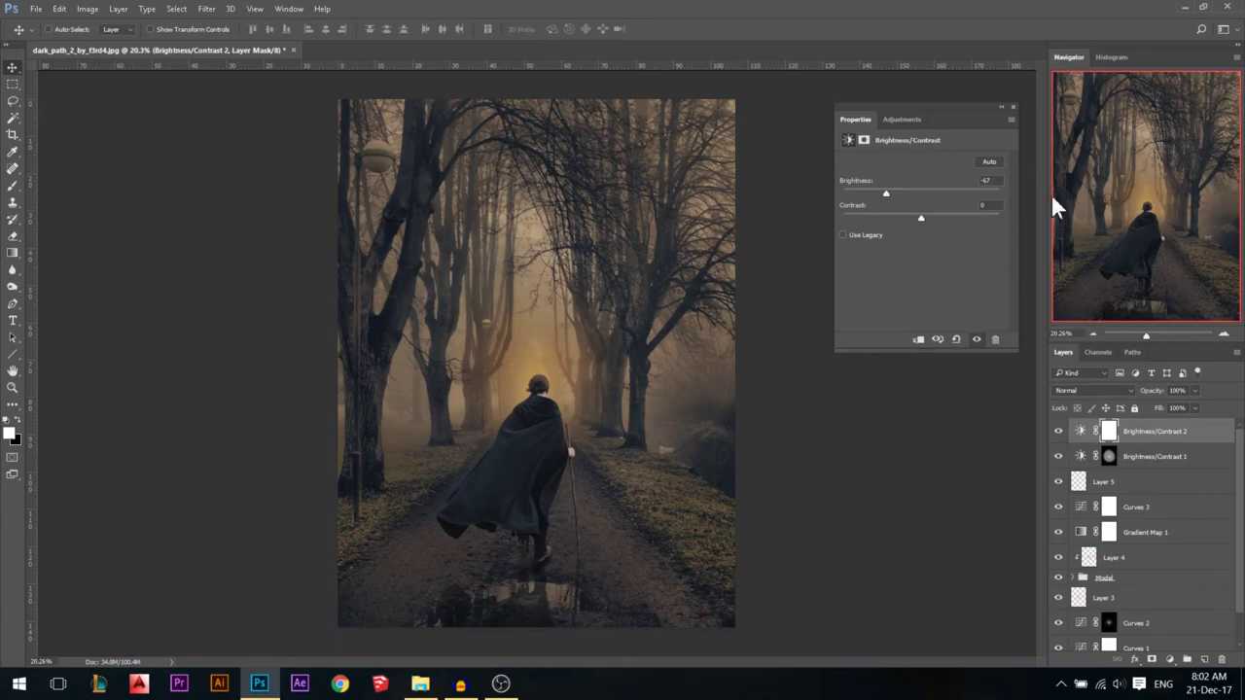
{"action": "left_click", "coordinate": [1012, 107]}
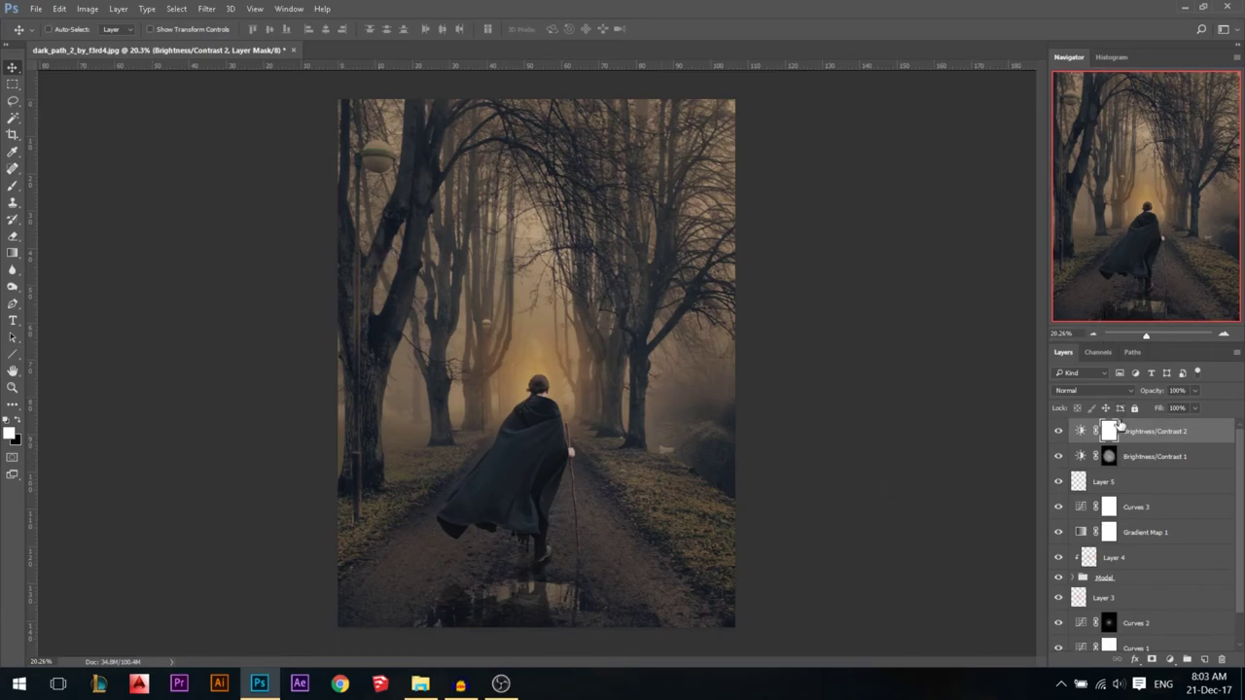
- Paint black at 44% opacity on the Brightness/Contrast 2 mask over the warlock and centre, keeping the edges dark
{"action": "left_click", "coordinate": [12, 185]}
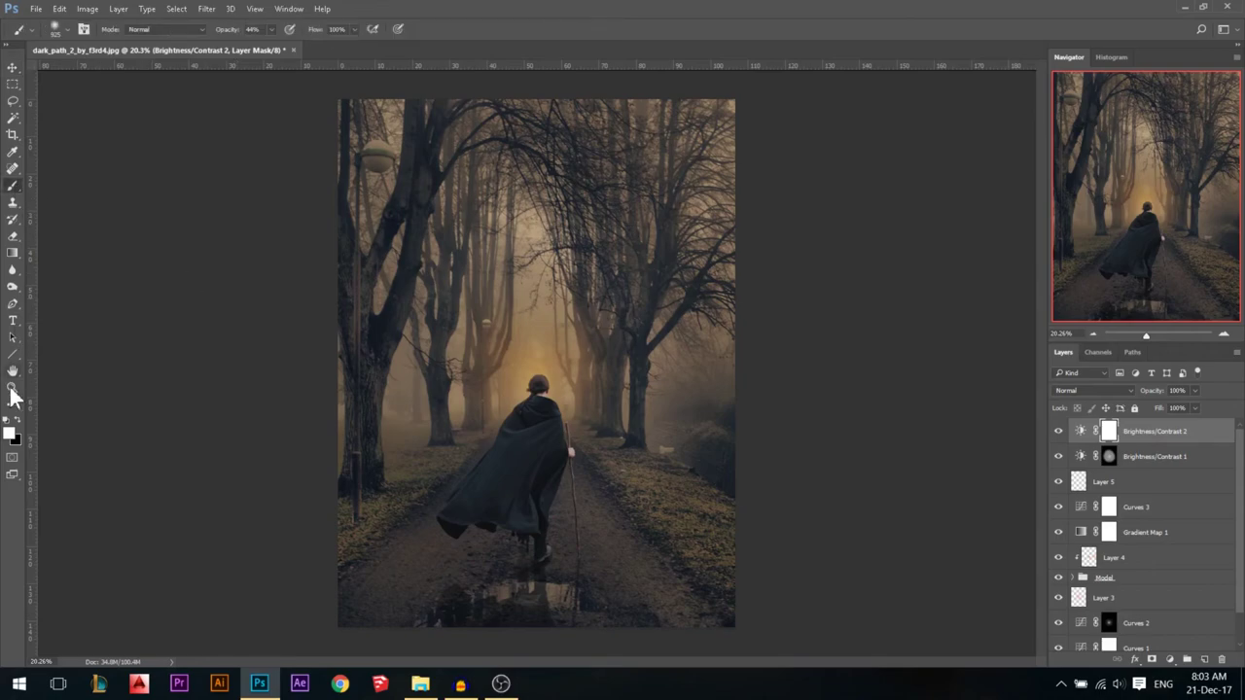
{"action": "left_click", "coordinate": [17, 420]}
{"action": "left_click_drag", "start_coordinate": [415, 373], "coordinate": [547, 383]}
{"action": "left_click_drag", "start_coordinate": [540, 323], "coordinate": [542, 495]}
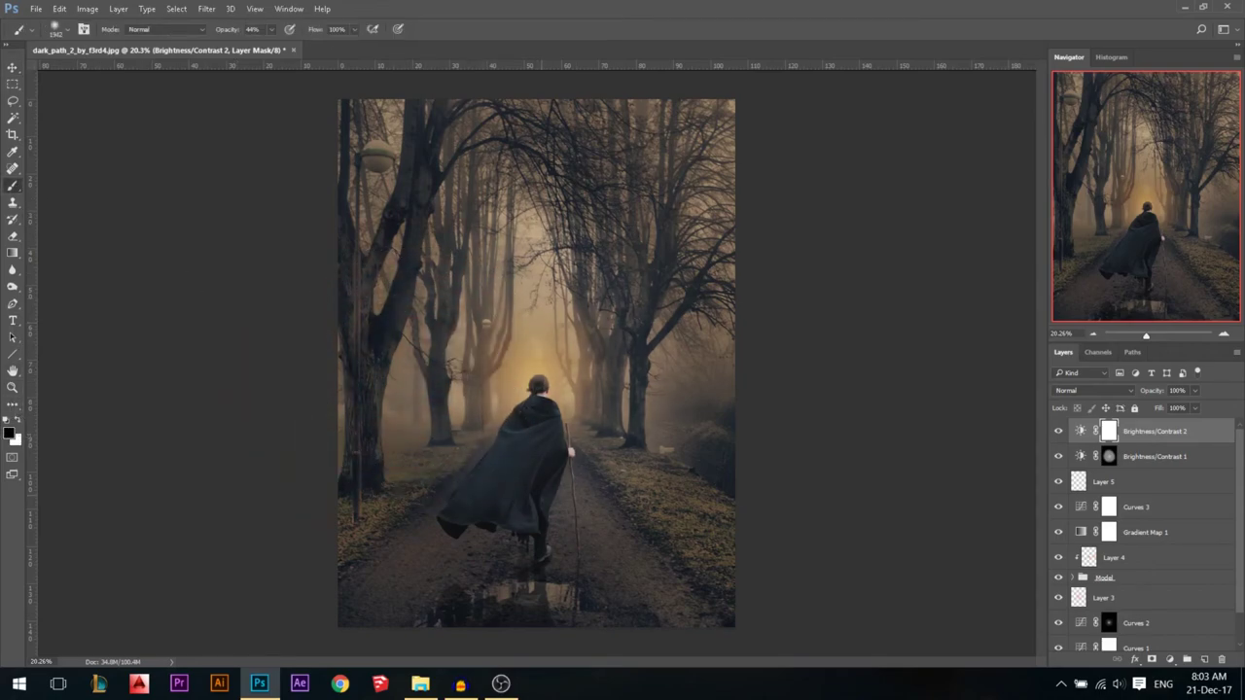
{"action": "left_click_drag", "start_coordinate": [550, 403], "coordinate": [486, 408]}
{"action": "left_click", "coordinate": [542, 375]}
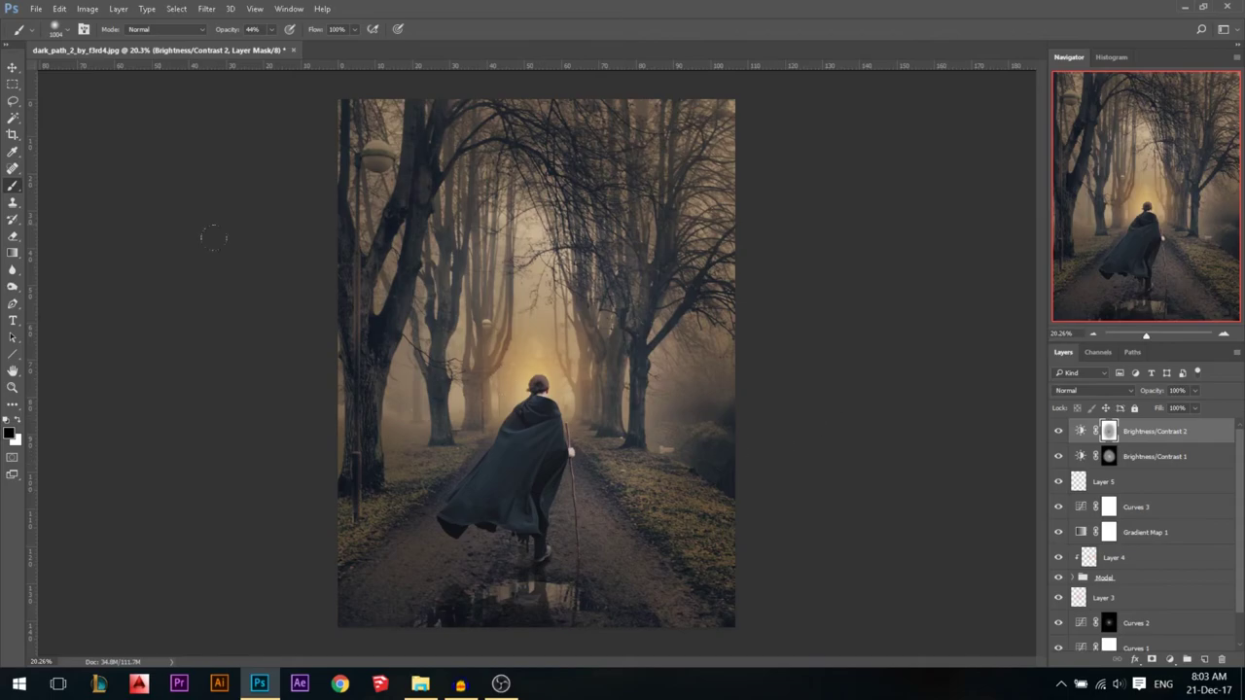
- Stamp all visible layers into a new top layer and open it in the Camera Raw Filter
{"action": "left_click", "coordinate": [12, 67]}
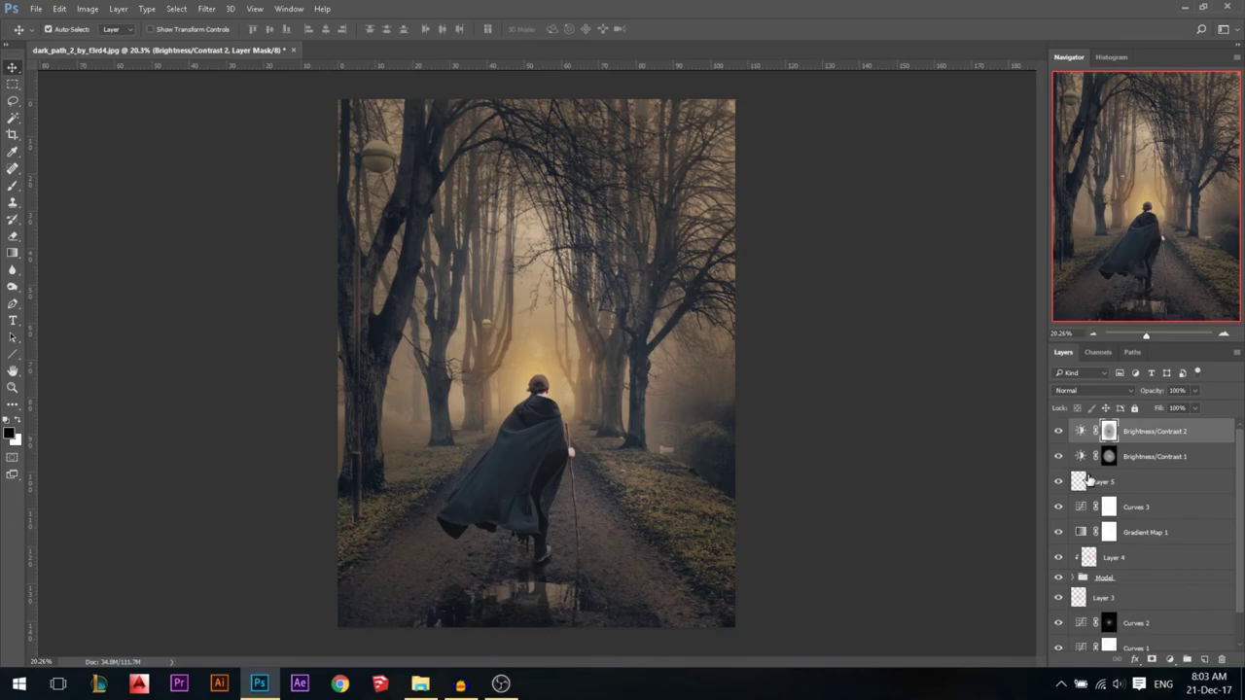
{"action": "key", "text": "ctrl+shift+alt+e"}
{"action": "left_click_drag", "start_coordinate": [560, 290], "coordinate": [542, 262]}
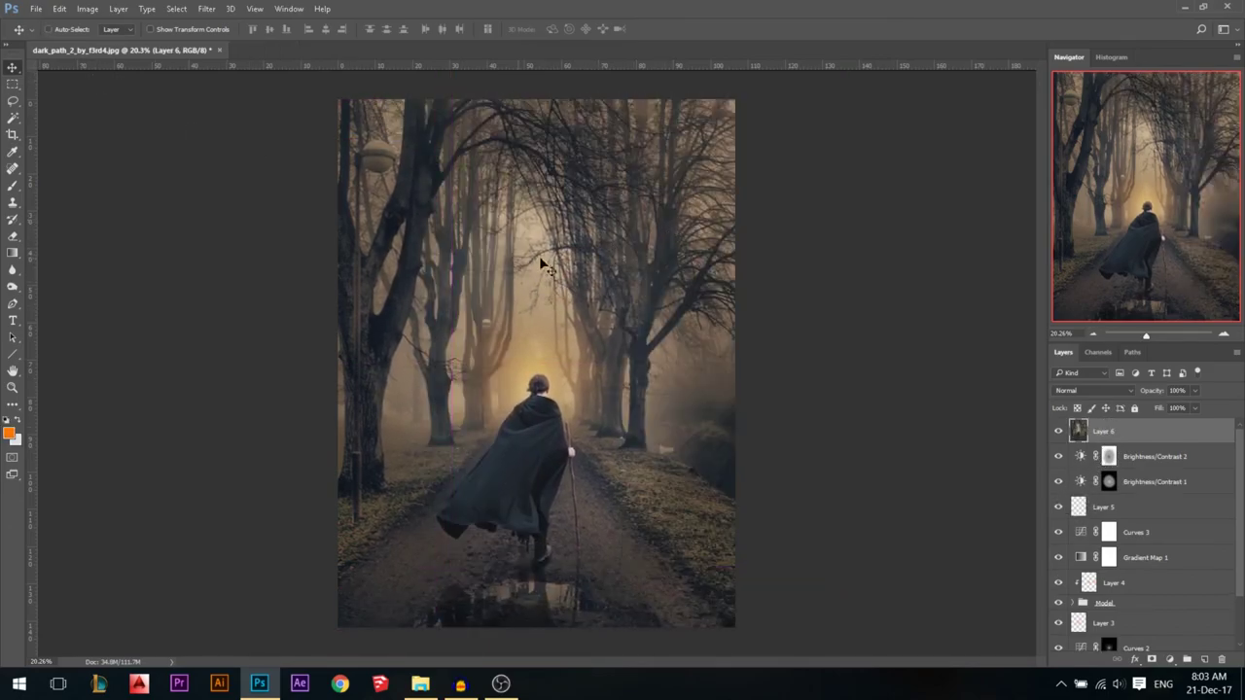
{"action": "left_click", "coordinate": [208, 9]}
{"action": "left_click", "coordinate": [253, 115]}
{"action": "key", "text": "ctrl+shift+a"}
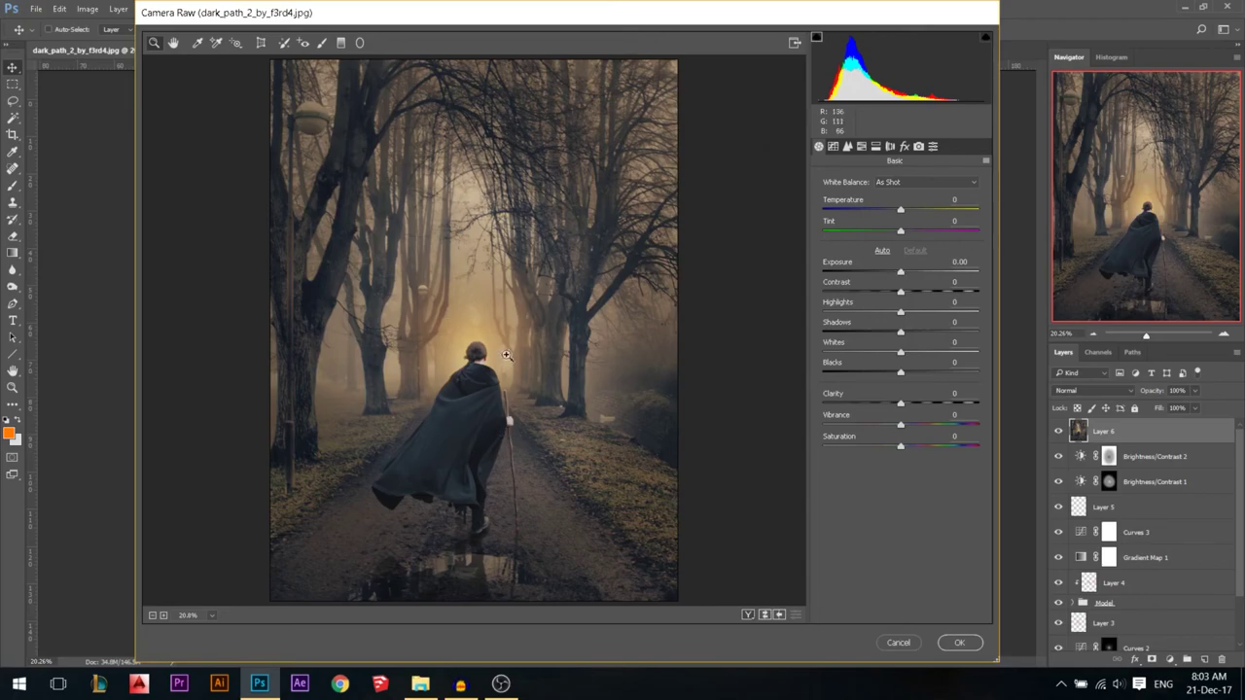
- Set Exposure to +0.40, Contrast to +2 and Clarity to -21, trying a strong Vibrance boost and resetting it to 0
{"action": "left_click_drag", "start_coordinate": [895, 291], "coordinate": [896, 289]}
{"action": "left_click_drag", "start_coordinate": [899, 270], "coordinate": [905, 268]}
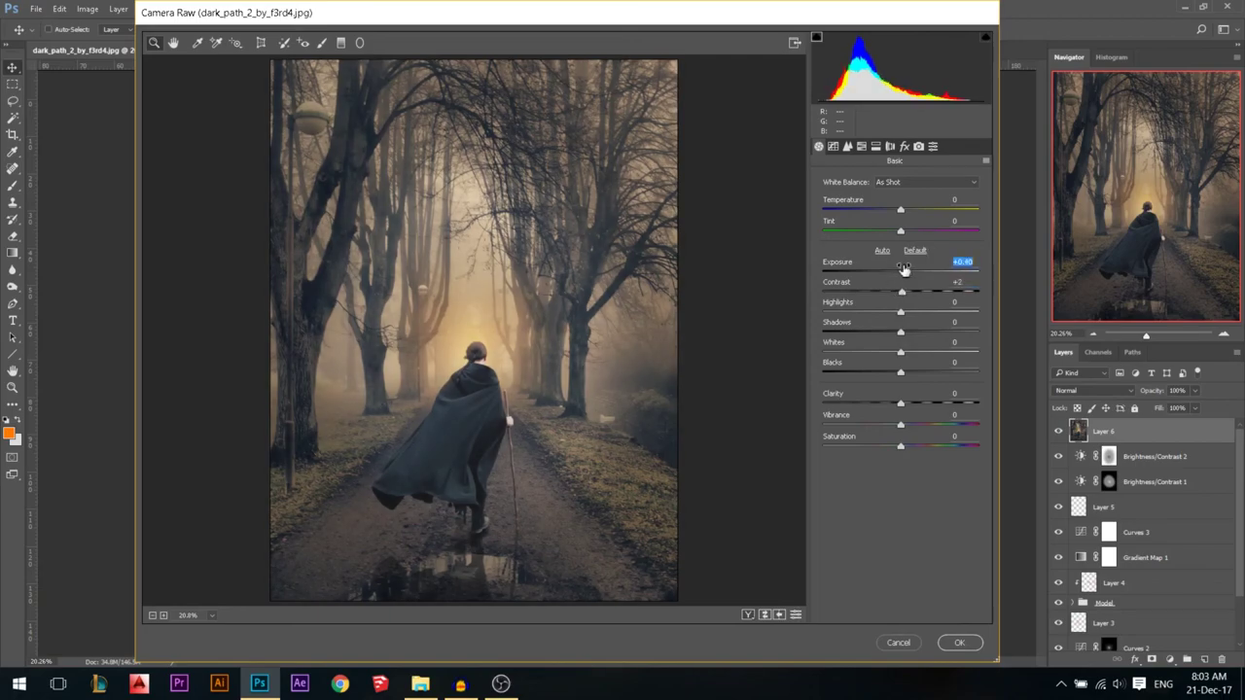
{"action": "mouse_move", "coordinate": [902, 397]}
{"action": "left_mouse_down"}
{"action": "mouse_move", "coordinate": [943, 393]}
{"action": "mouse_move", "coordinate": [872, 388]}
{"action": "mouse_move", "coordinate": [893, 389]}
{"action": "left_mouse_up"}
{"action": "left_click_drag", "start_coordinate": [901, 422], "coordinate": [951, 416]}
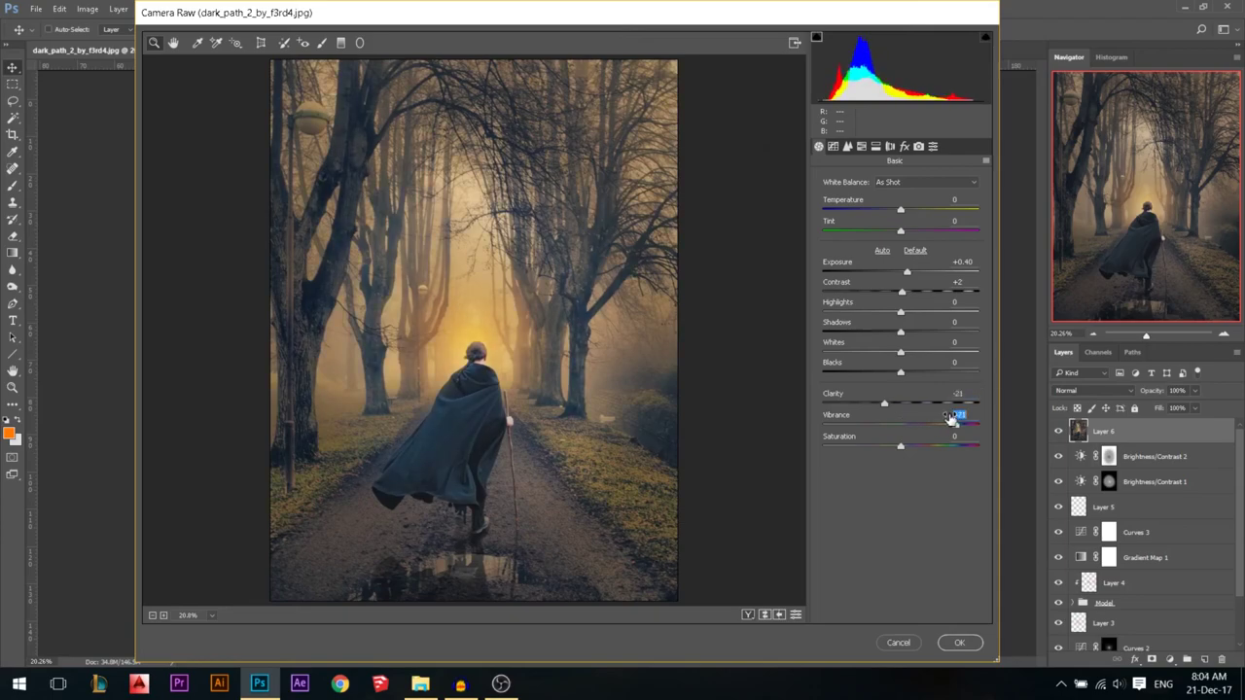
{"action": "double_click", "coordinate": [951, 418]}
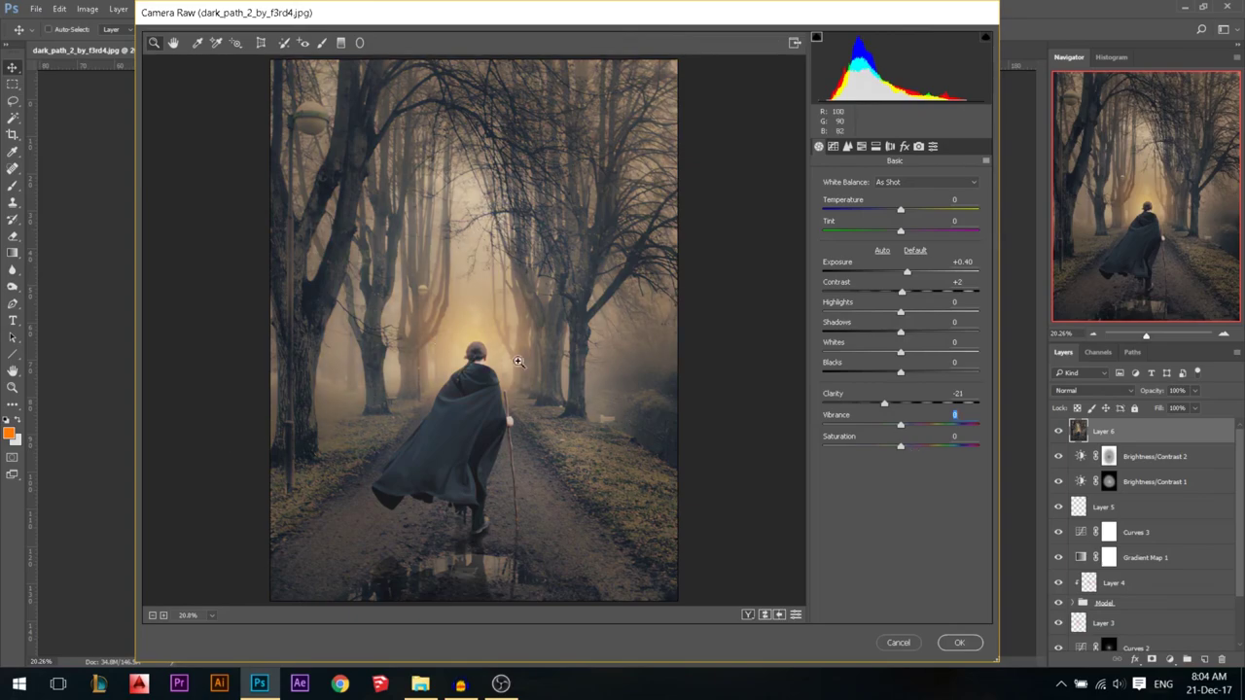
- Try small Dehaze amounts and return to 0, set the post-crop vignetting amount to about -24, and apply the filter
{"action": "left_click", "coordinate": [904, 147]}
{"action": "left_click_drag", "start_coordinate": [900, 198], "coordinate": [894, 196]}
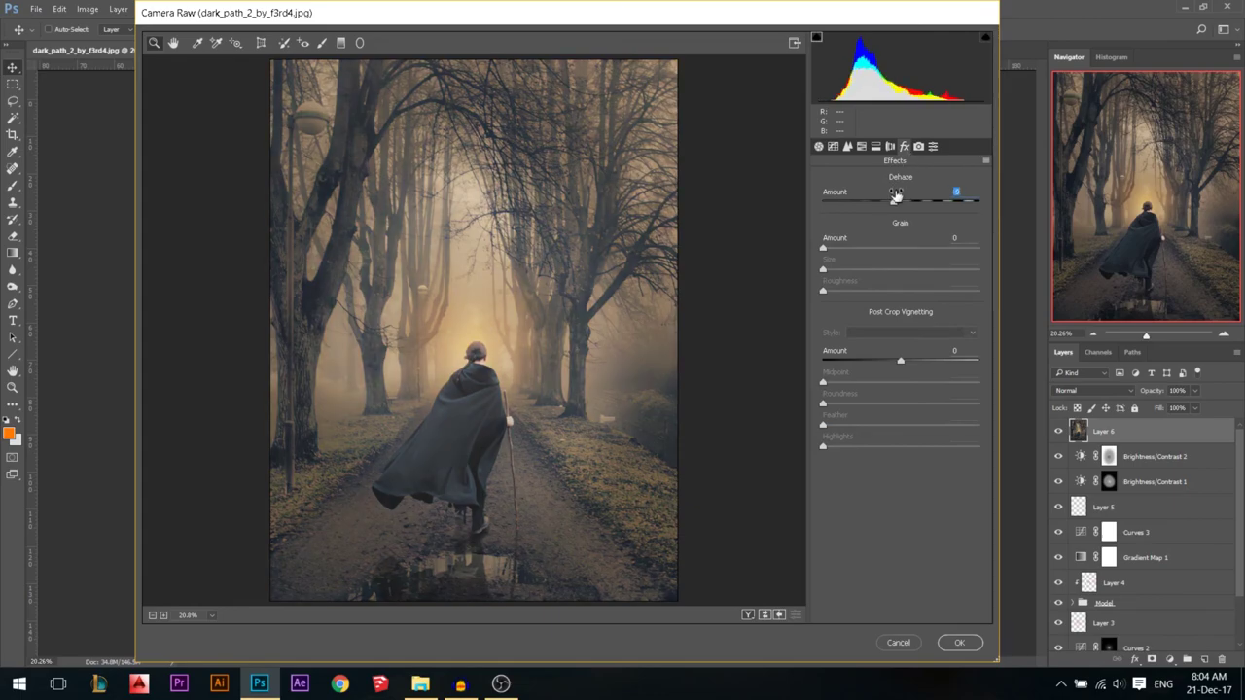
{"action": "left_click_drag", "start_coordinate": [895, 196], "coordinate": [912, 195]}
{"action": "left_click_drag", "start_coordinate": [911, 194], "coordinate": [902, 193]}
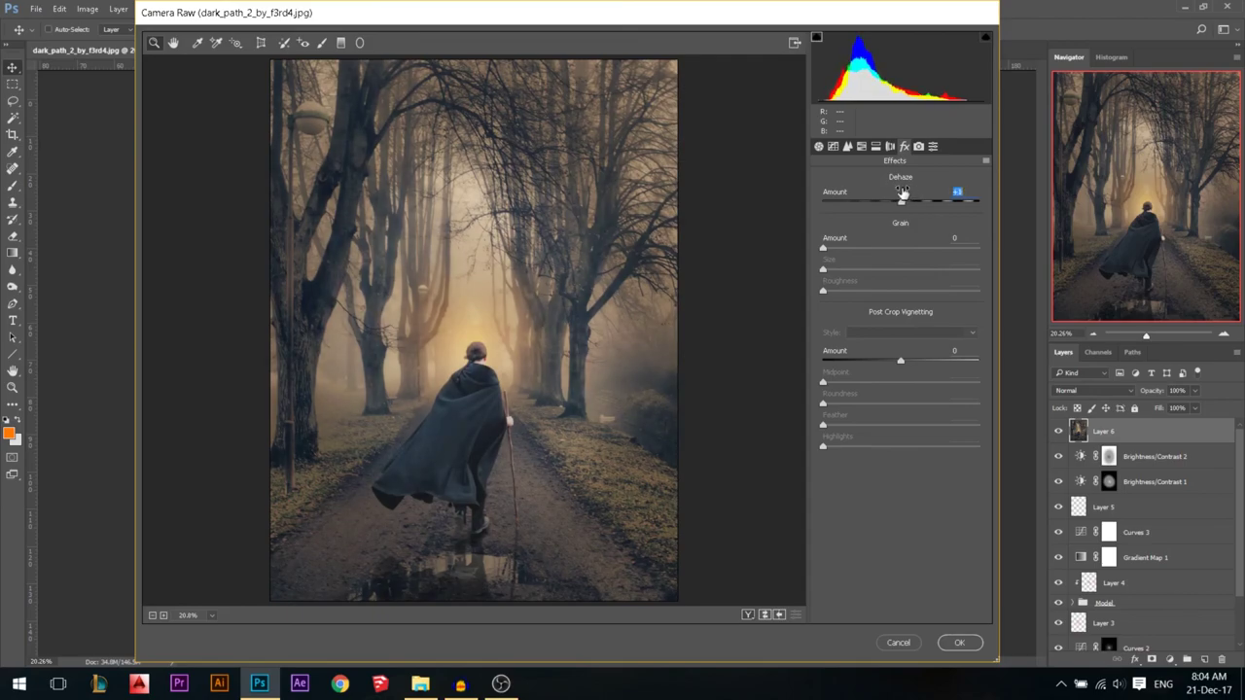
{"action": "left_click_drag", "start_coordinate": [904, 356], "coordinate": [887, 353]}
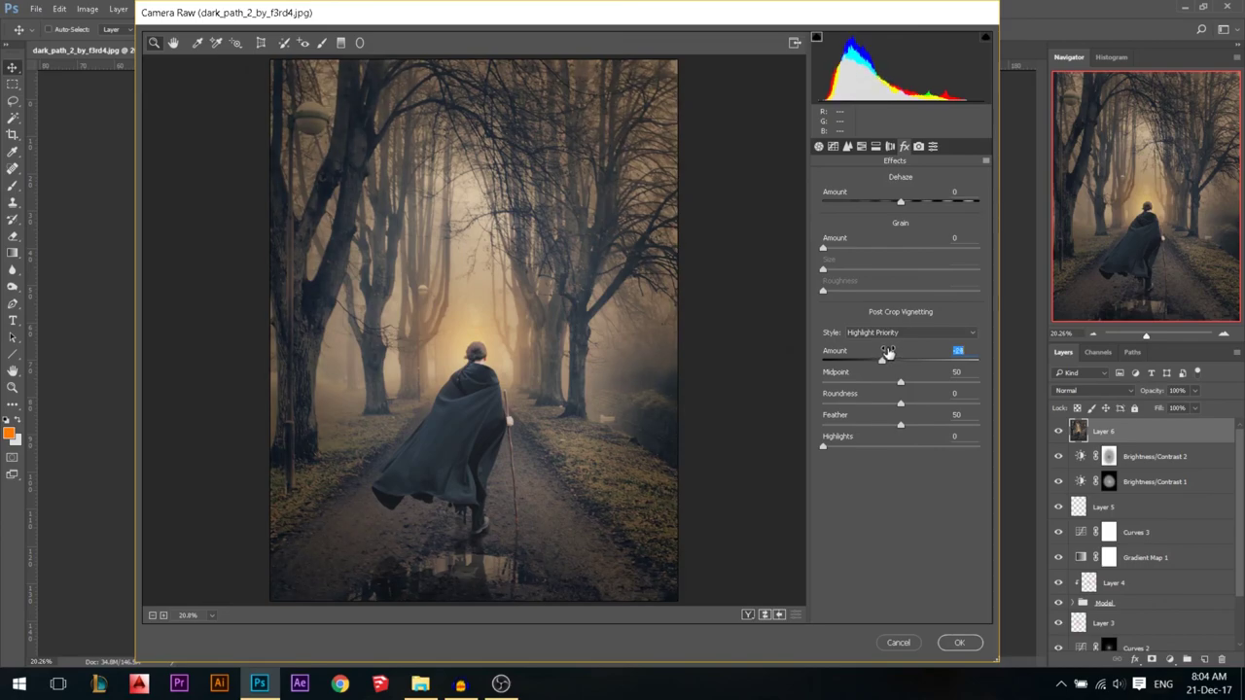
{"action": "left_click", "coordinate": [959, 643]}
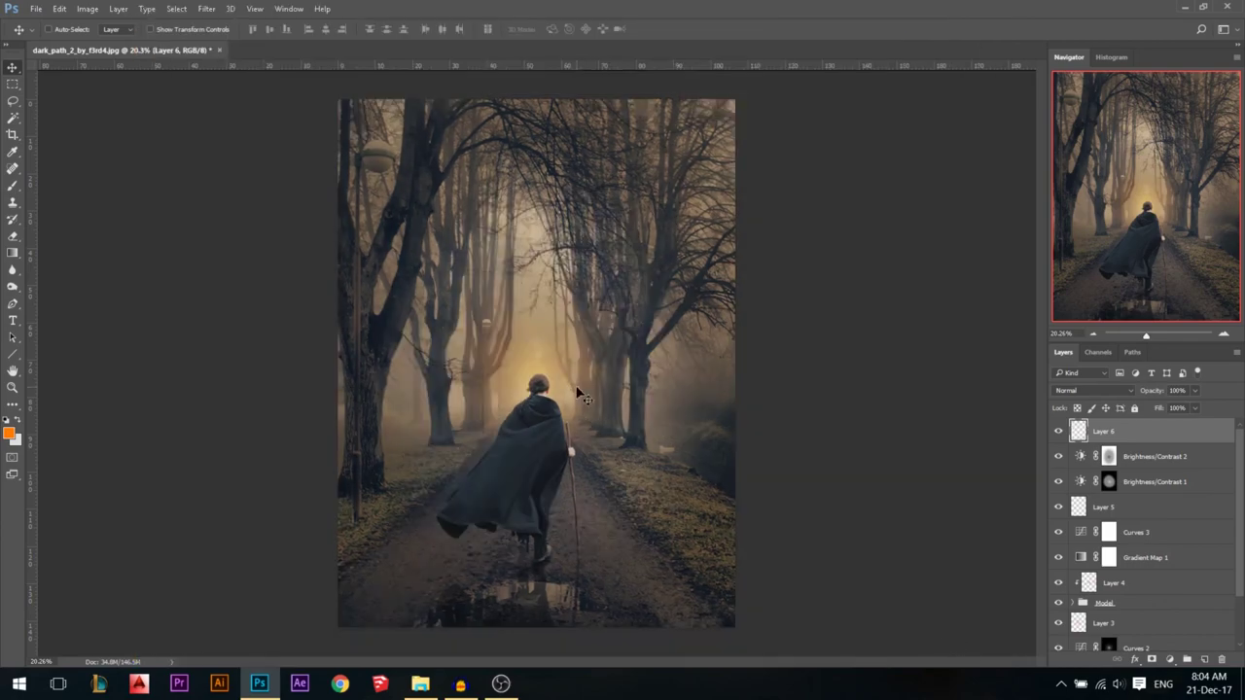
- Compare the scene before and after the Camera Raw adjustments, leaving them applied
{"action": "key", "text": "ctrl+z"}
{"action": "key", "text": "ctrl+z"}
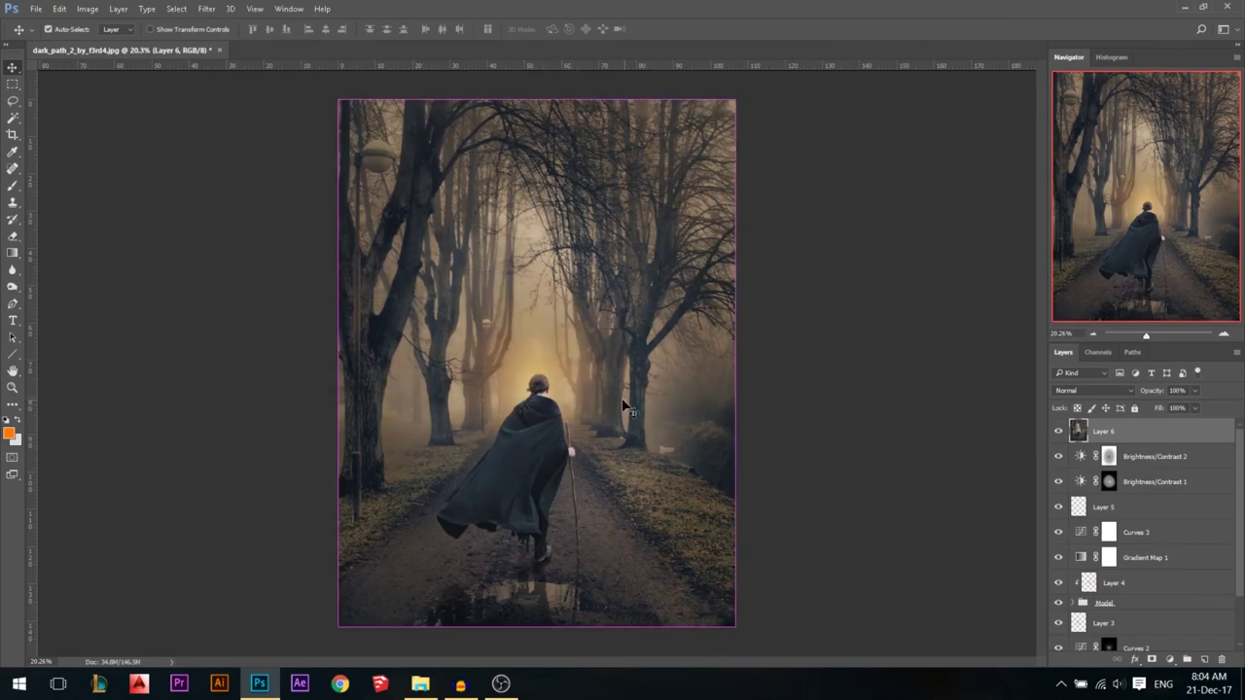
{"action": "key", "text": "ctrl+z"}
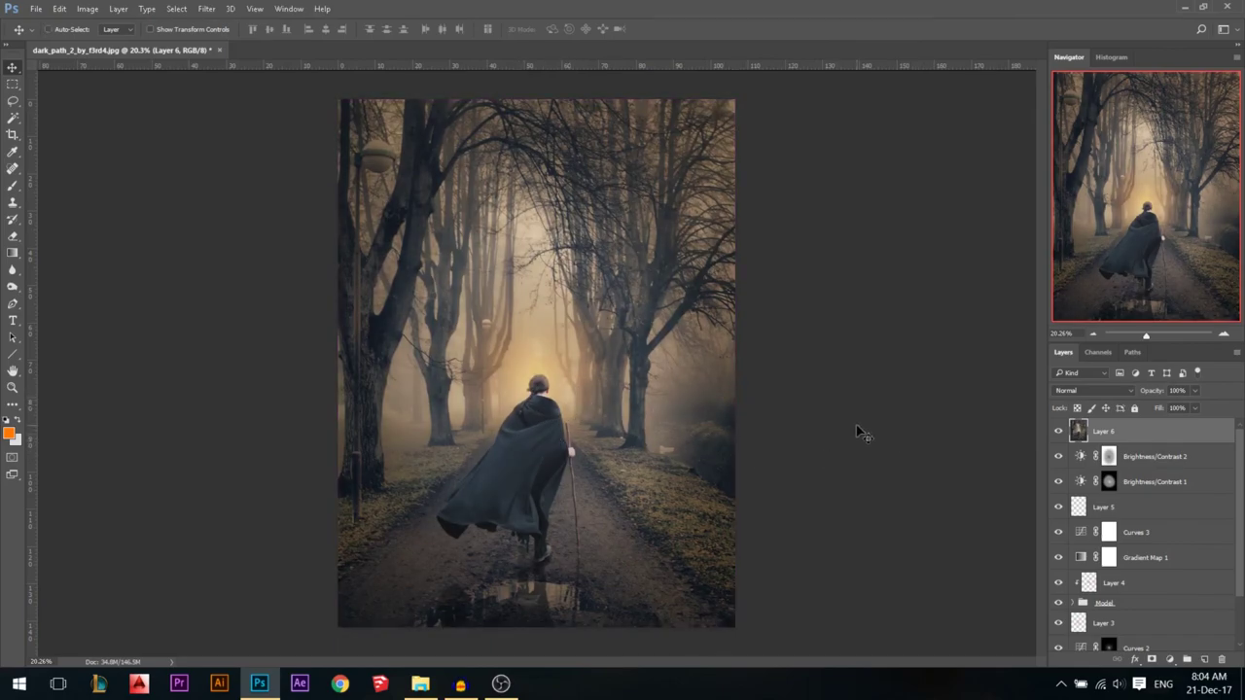
{"action": "key", "text": "ctrl+z"}
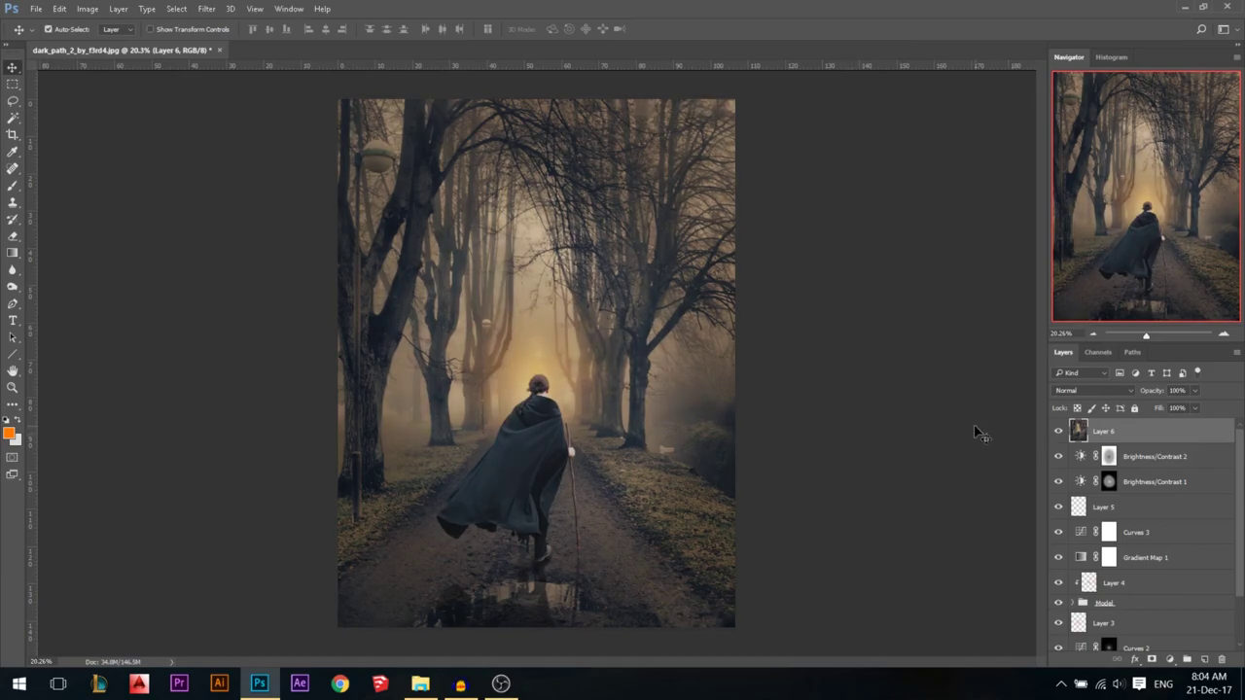
{"action": "key", "text": "ctrl+z"}
{"action": "scroll", "coordinate": [688, 401], "scroll_direction": "down", "scroll_amount": 1}
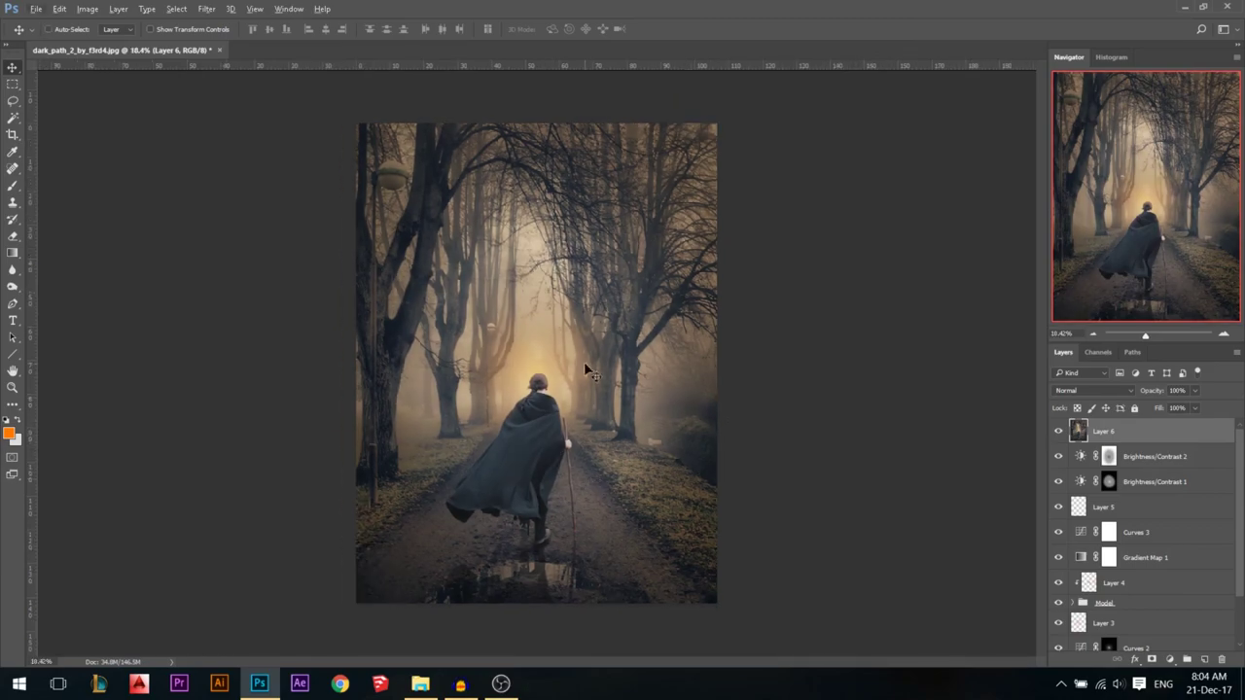